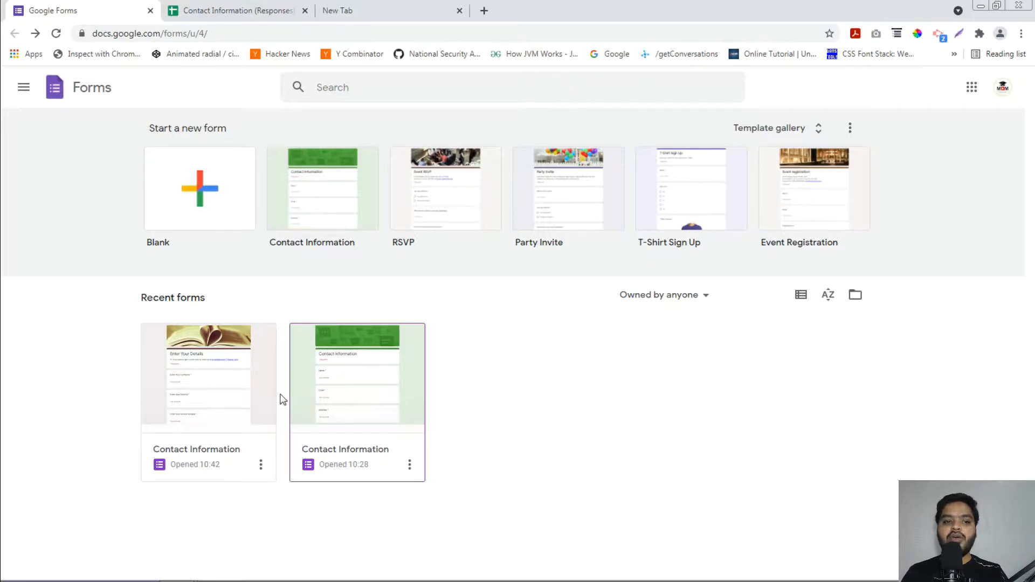
Open the recent Contact Information form that has the open-book header image.
{"action": "left_click", "coordinate": [215, 397]}
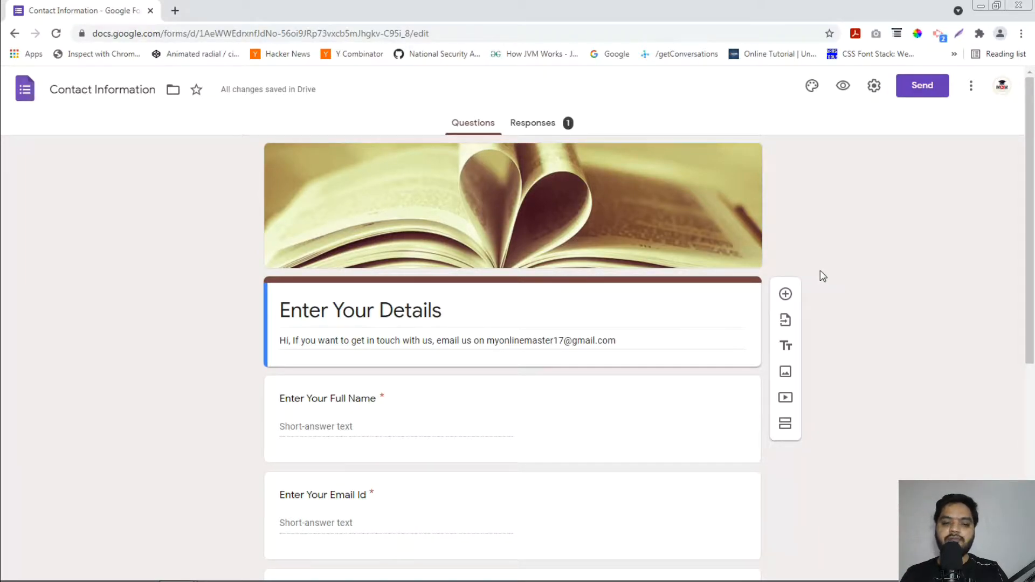
{"action": "scroll", "coordinate": [827, 282], "scroll_direction": "down", "scroll_amount": 2}
{"action": "scroll", "coordinate": [825, 282], "scroll_direction": "up", "scroll_amount": 2}
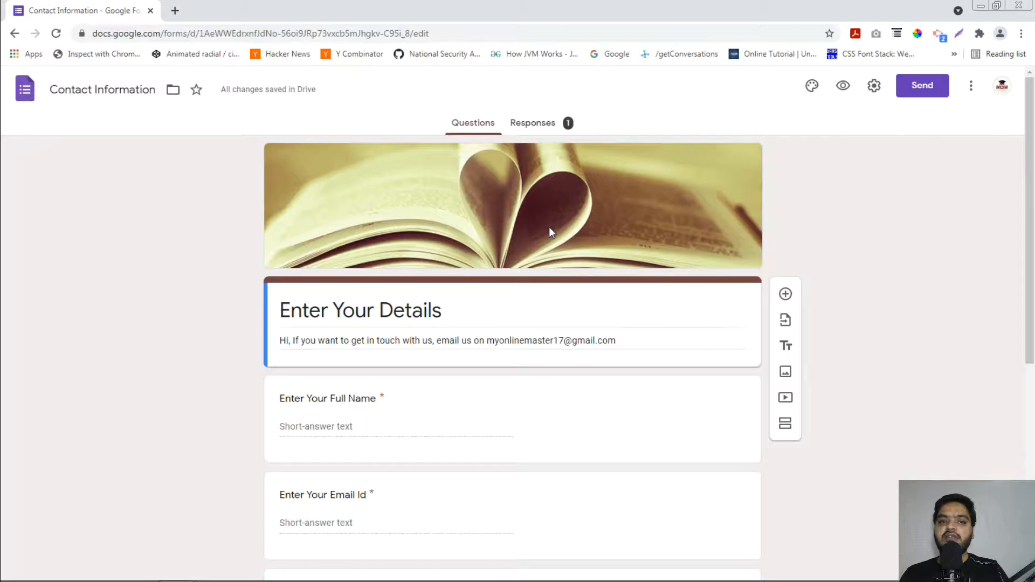
Examine the form's title, description and questions, from the full name field down to the age group options.
{"action": "scroll", "coordinate": [549, 228], "scroll_direction": "down", "scroll_amount": 2}
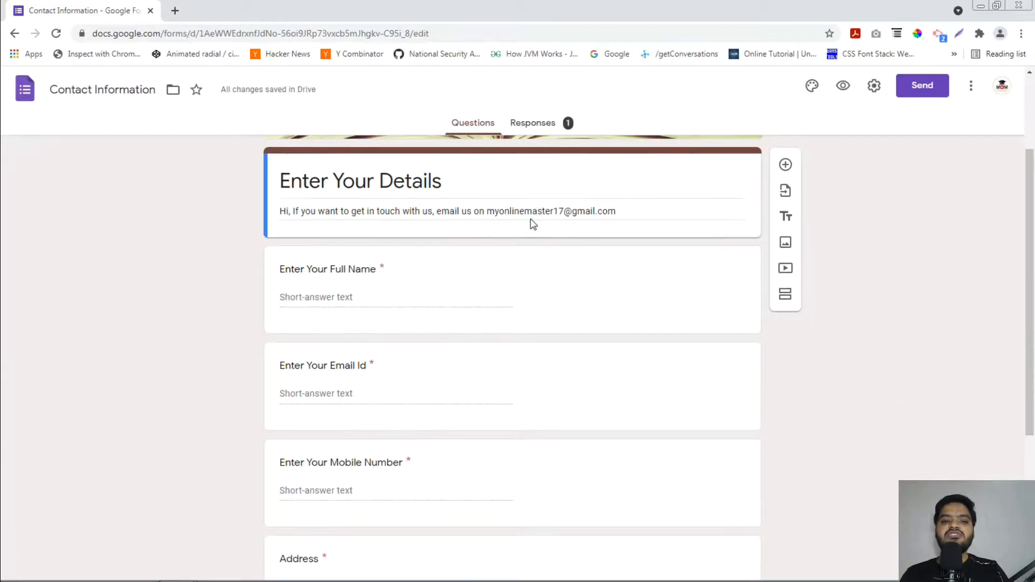
{"action": "scroll", "coordinate": [453, 238], "scroll_direction": "down", "scroll_amount": 2}
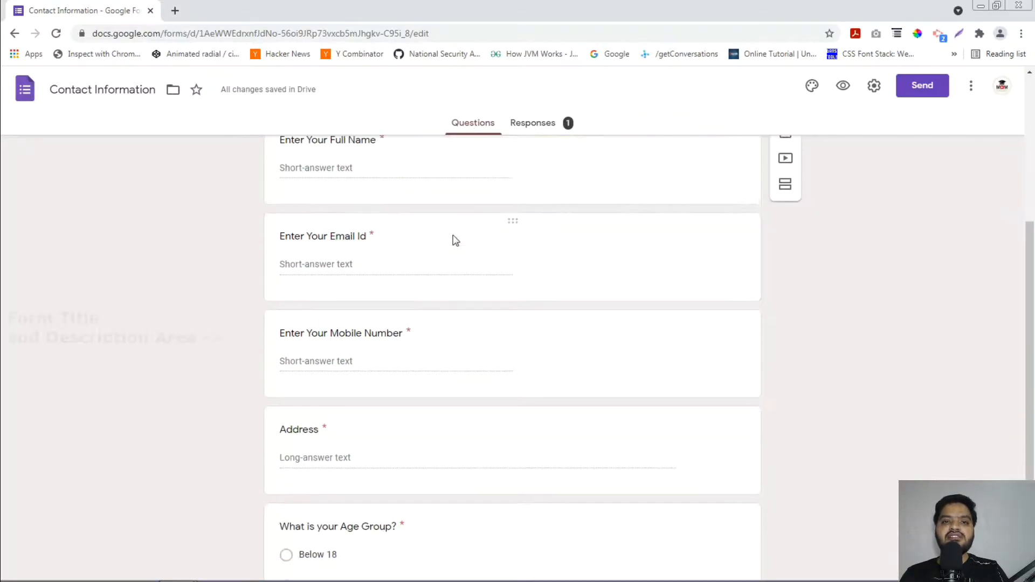
{"action": "scroll", "coordinate": [453, 238], "scroll_direction": "up", "scroll_amount": 4}
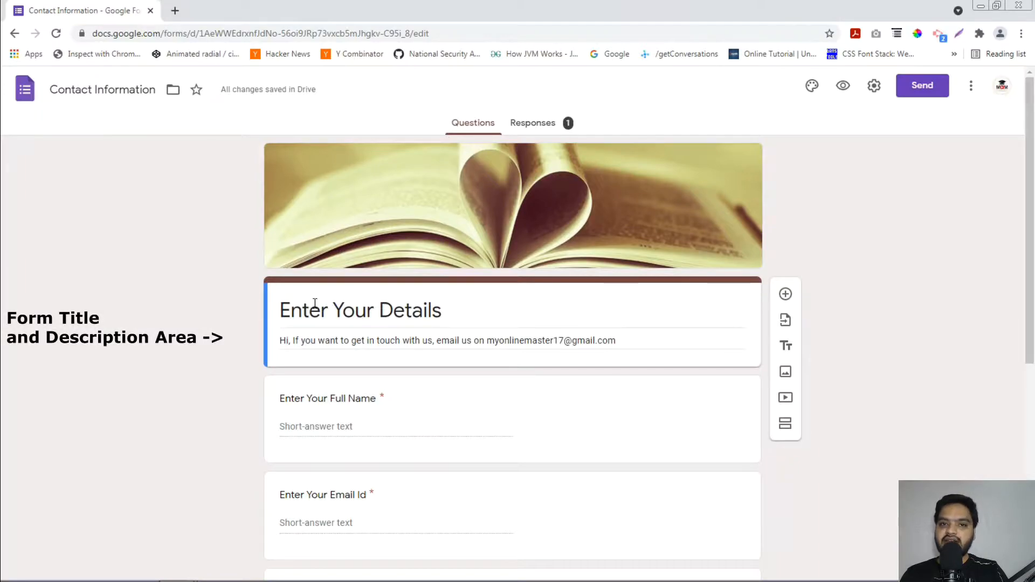
{"action": "triple_click", "coordinate": [314, 344]}
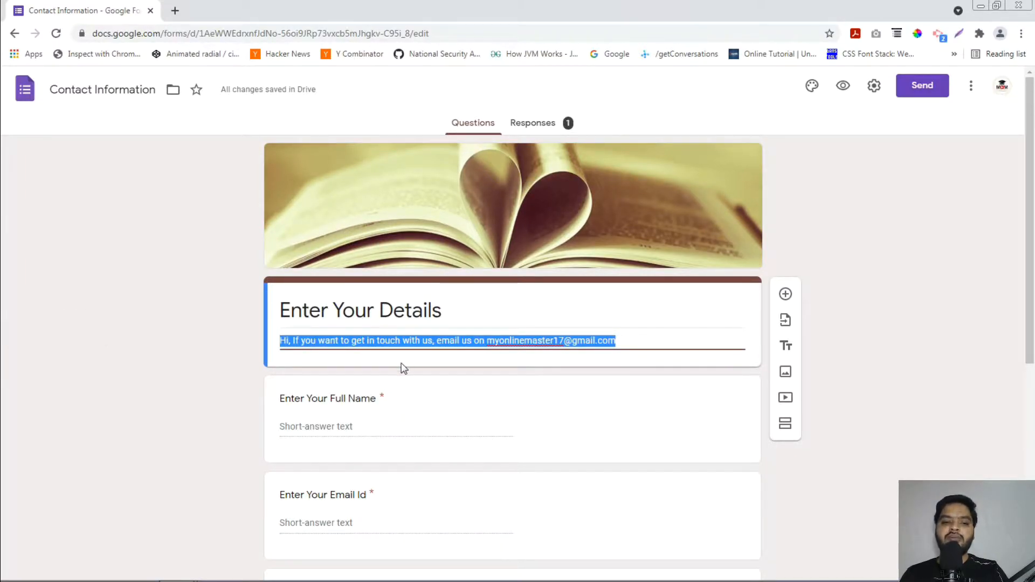
{"action": "scroll", "coordinate": [400, 365], "scroll_direction": "down", "scroll_amount": 2}
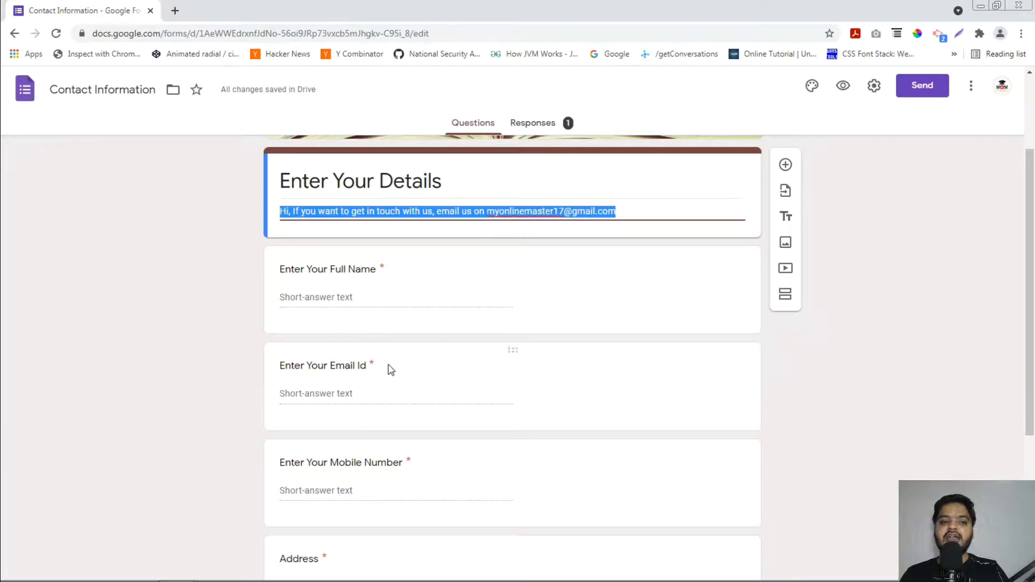
{"action": "scroll", "coordinate": [389, 364], "scroll_direction": "down", "scroll_amount": 2}
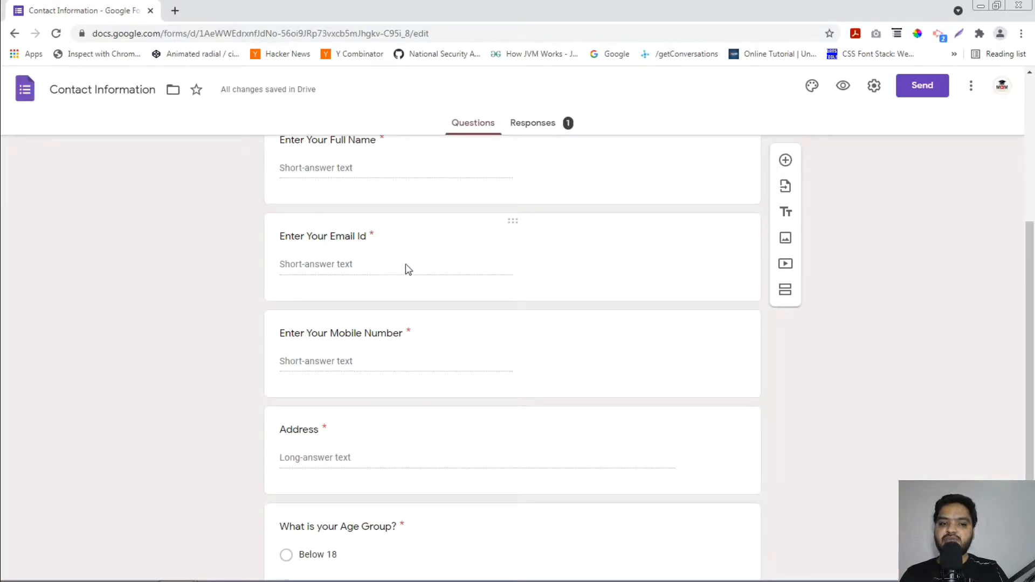
{"action": "scroll", "coordinate": [439, 345], "scroll_direction": "down", "scroll_amount": 2}
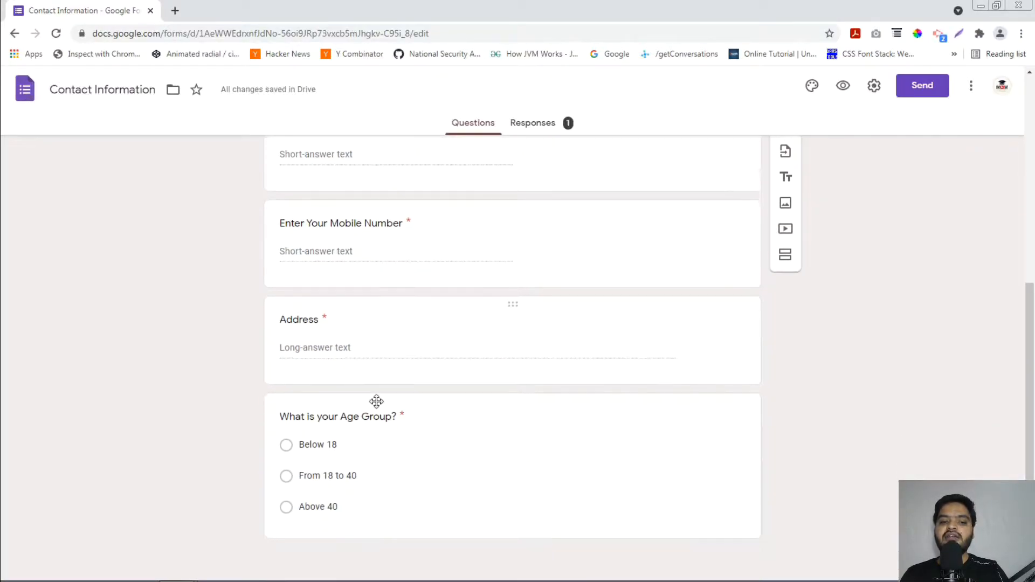
{"action": "scroll", "coordinate": [480, 431], "scroll_direction": "up", "scroll_amount": 3}
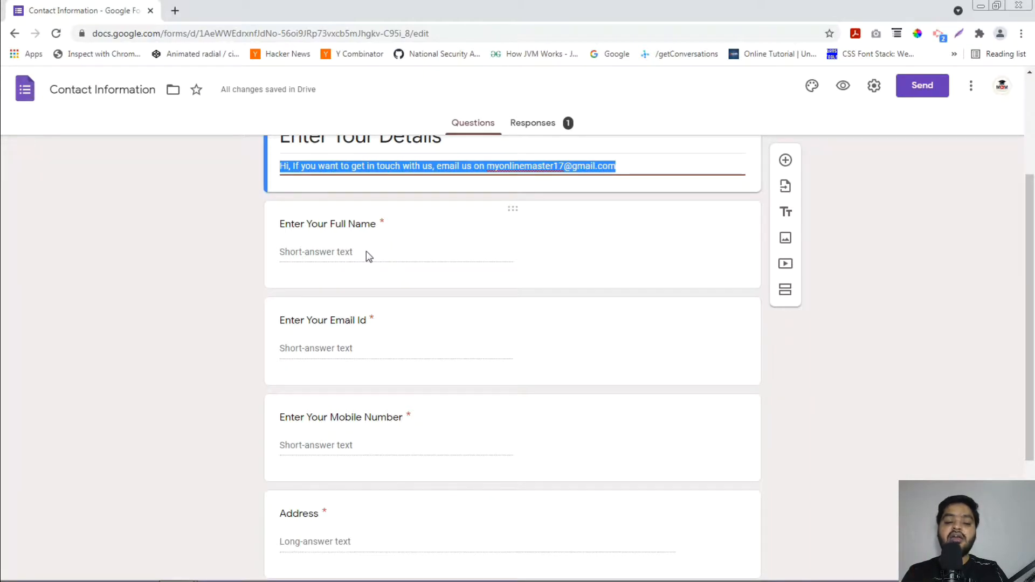
{"action": "scroll", "coordinate": [363, 258], "scroll_direction": "down", "scroll_amount": 2}
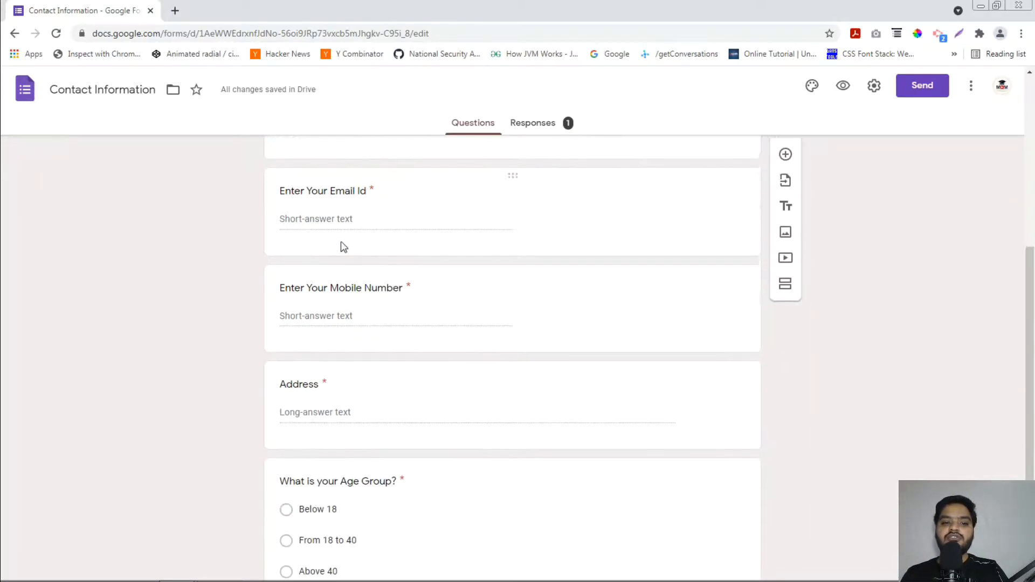
{"action": "scroll", "coordinate": [452, 268], "scroll_direction": "up", "scroll_amount": 5}
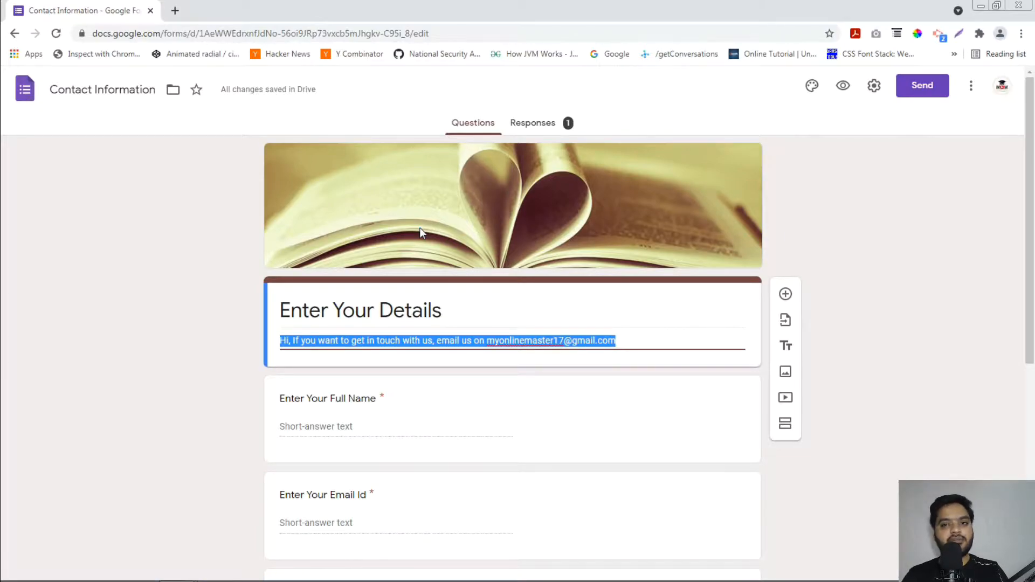
Open the theme options and remove the form's current header image.
{"action": "left_click", "coordinate": [810, 92]}
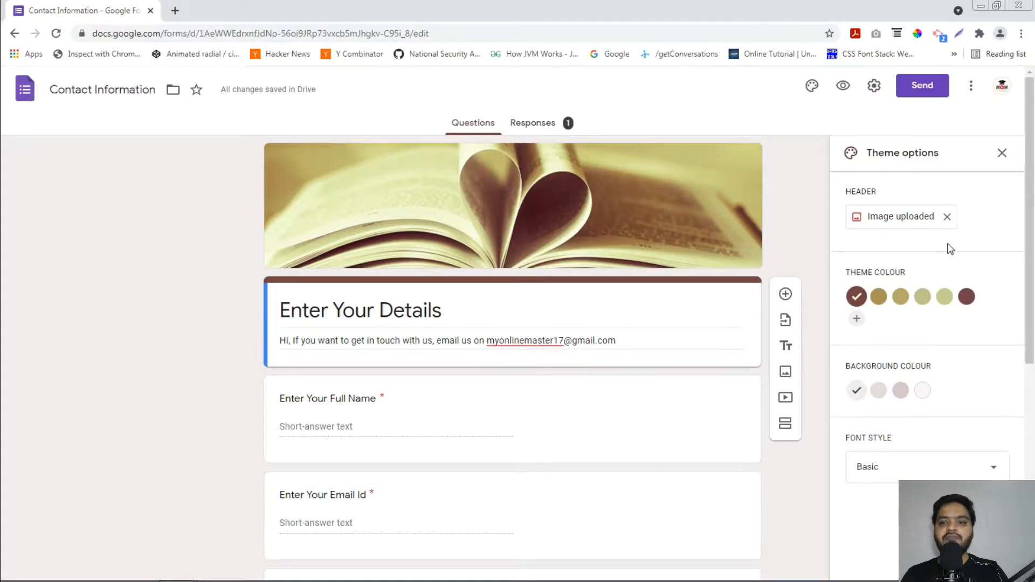
{"action": "left_click_drag", "start_coordinate": [847, 189], "coordinate": [880, 194]}
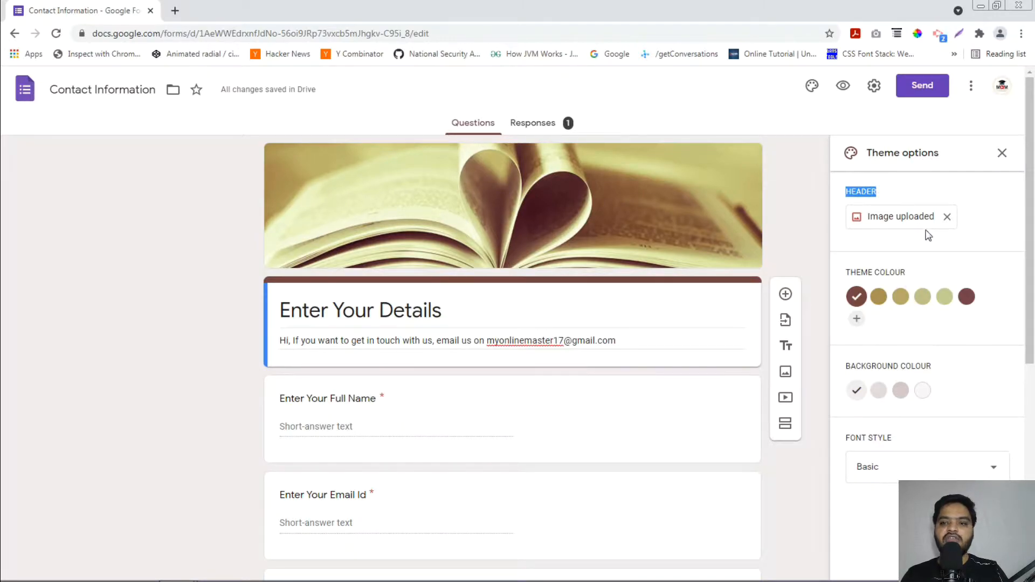
{"action": "left_click", "coordinate": [947, 217]}
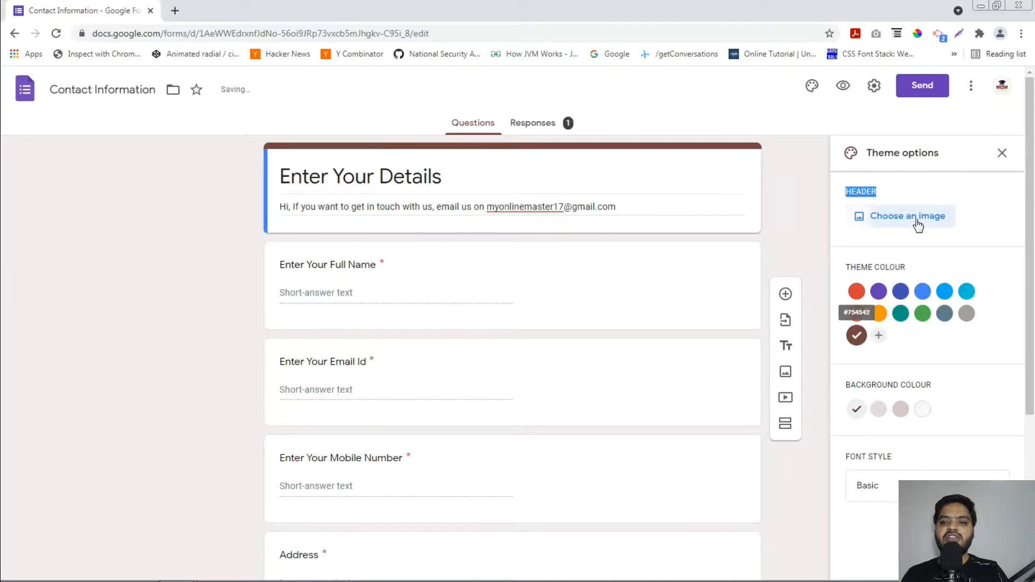
Browse the header image sources and insert the colourful candy picture from the Work and School themes as the header.
{"action": "left_click", "coordinate": [917, 220]}
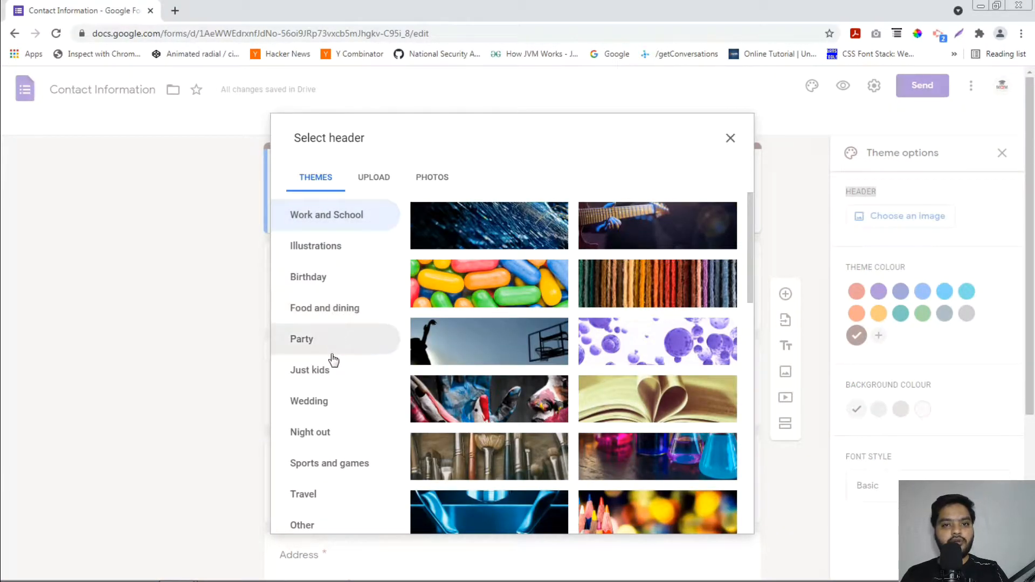
{"action": "scroll", "coordinate": [332, 359], "scroll_direction": "down", "scroll_amount": 3}
{"action": "scroll", "coordinate": [342, 282], "scroll_direction": "up", "scroll_amount": 3}
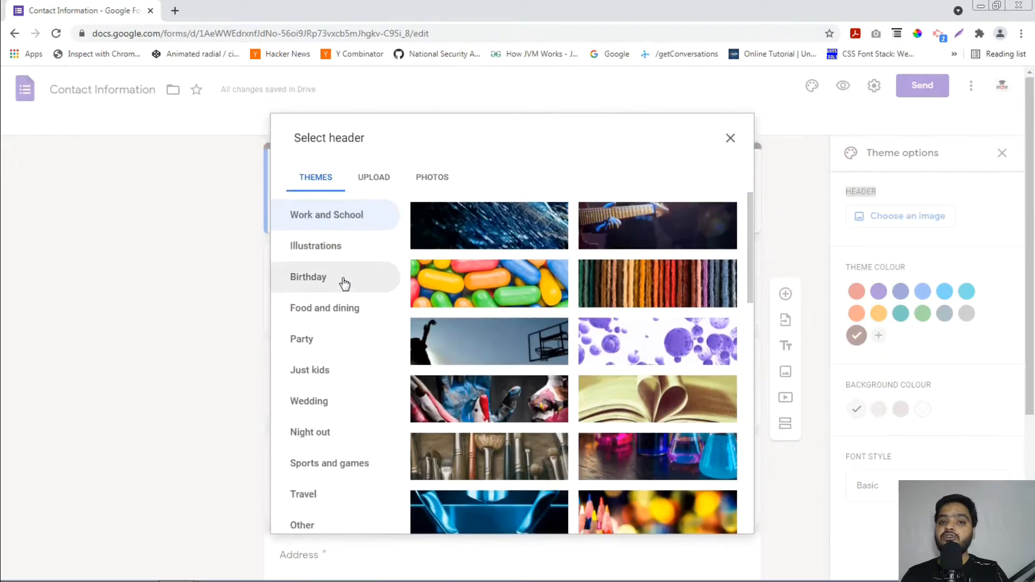
{"action": "left_click", "coordinate": [374, 177]}
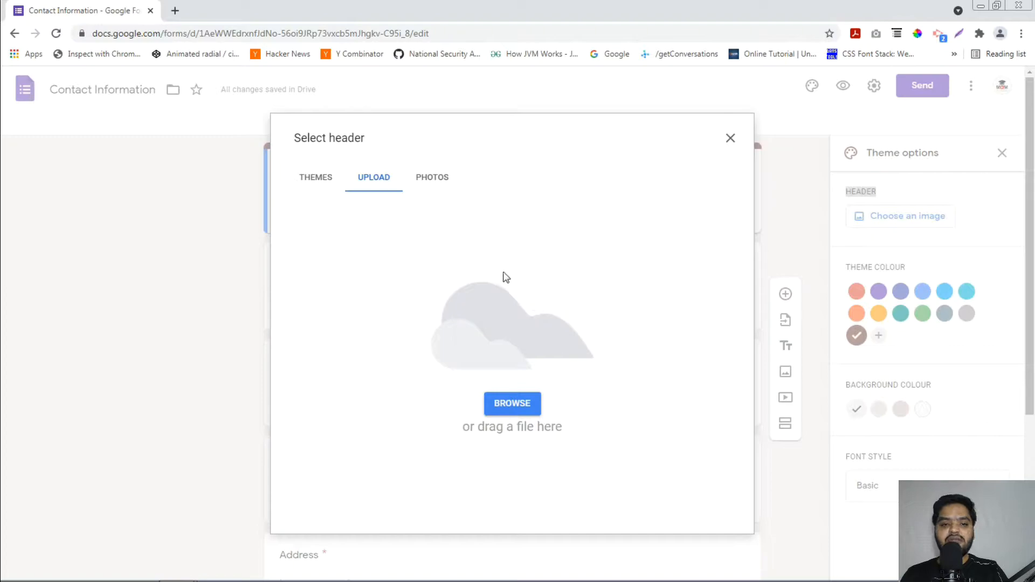
{"action": "left_click", "coordinate": [442, 189]}
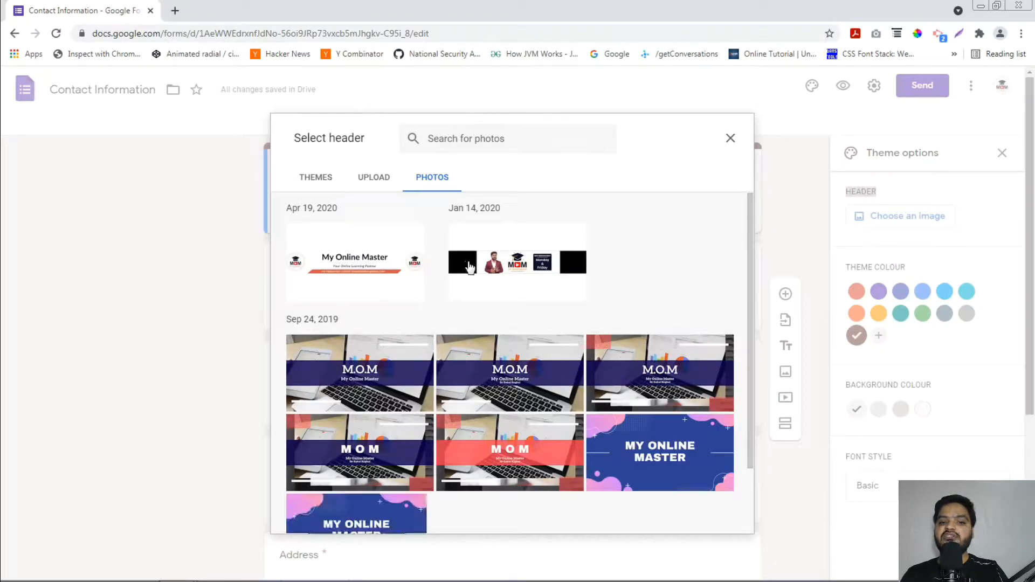
{"action": "left_click", "coordinate": [316, 183]}
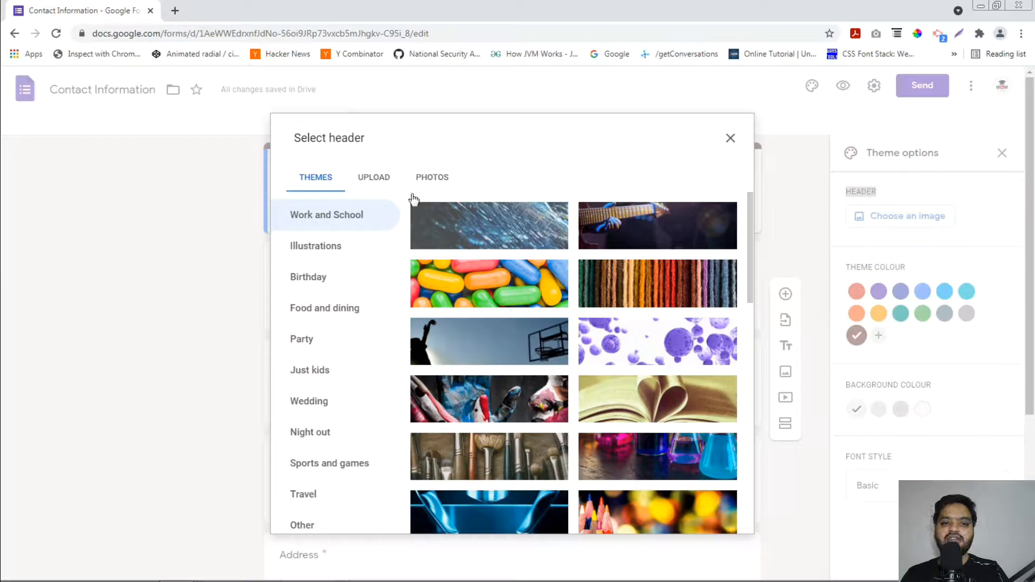
{"action": "left_click", "coordinate": [502, 282]}
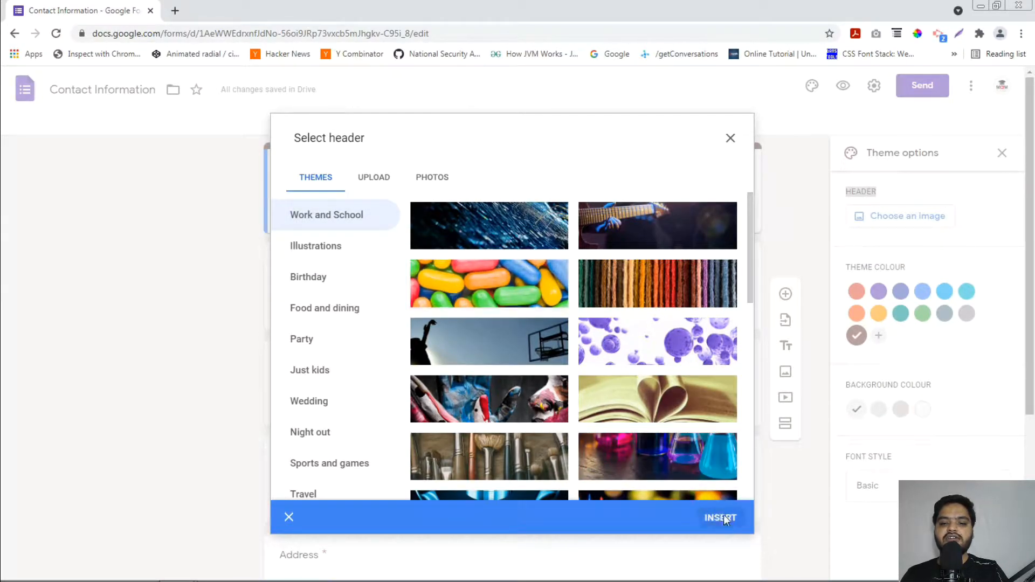
{"action": "left_click", "coordinate": [724, 518]}
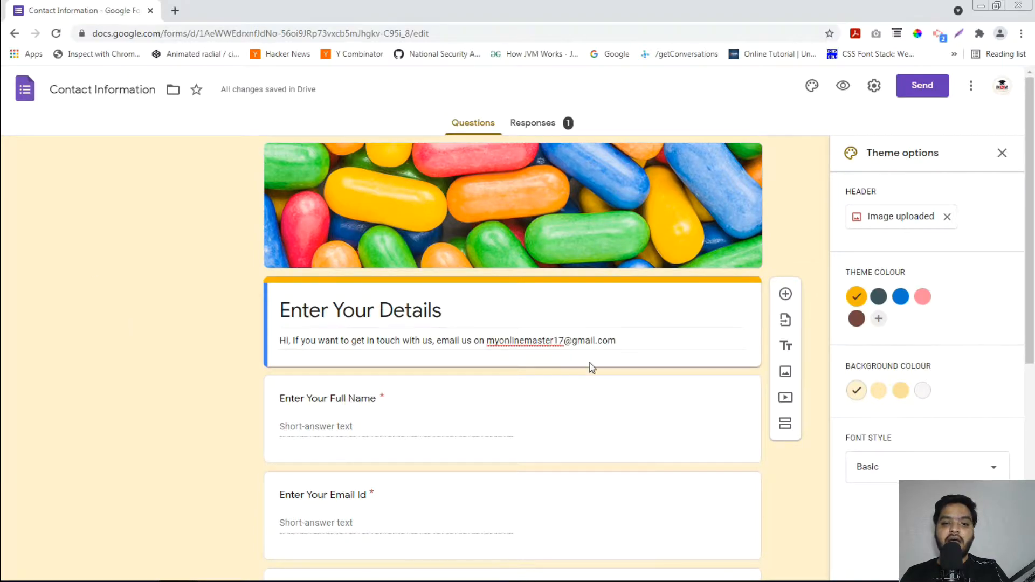
{"action": "scroll", "coordinate": [584, 374], "scroll_direction": "down", "scroll_amount": 6}
{"action": "scroll", "coordinate": [584, 374], "scroll_direction": "up", "scroll_amount": 6}
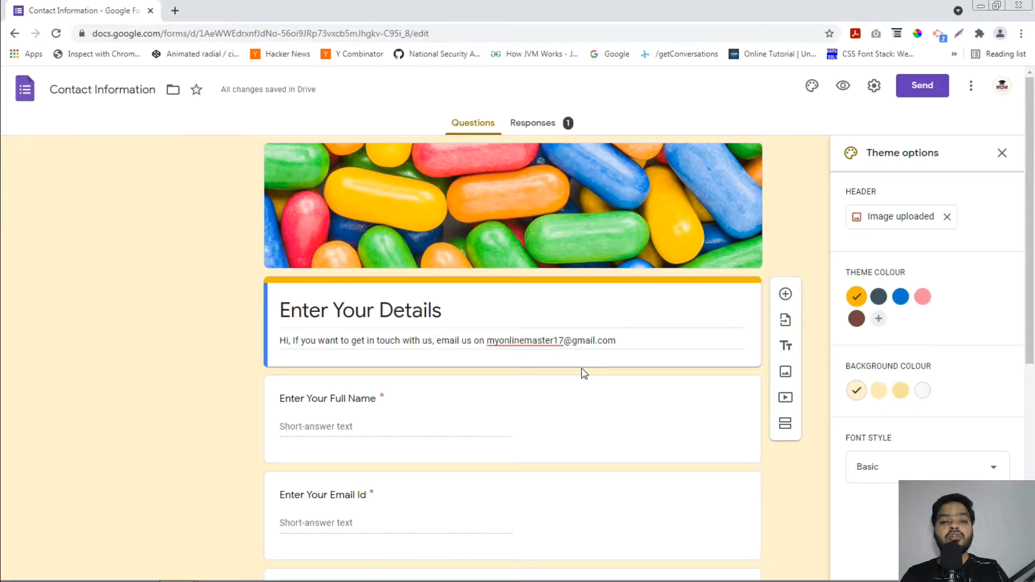
Try the dark slate, blue, pink and brown theme colours, reselect yellow, and dismiss the custom colour picker.
{"action": "left_click", "coordinate": [883, 300]}
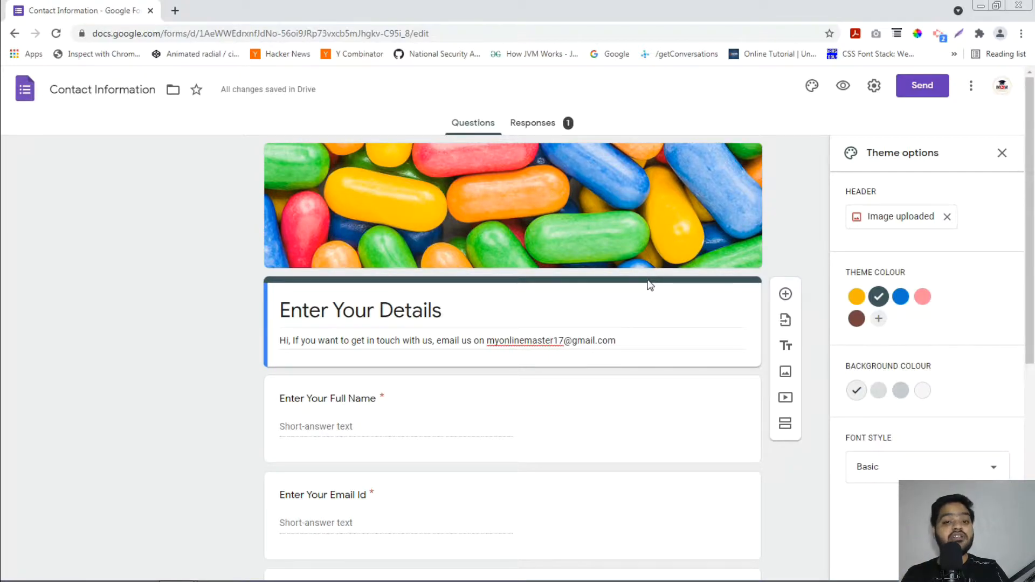
{"action": "left_click", "coordinate": [900, 300]}
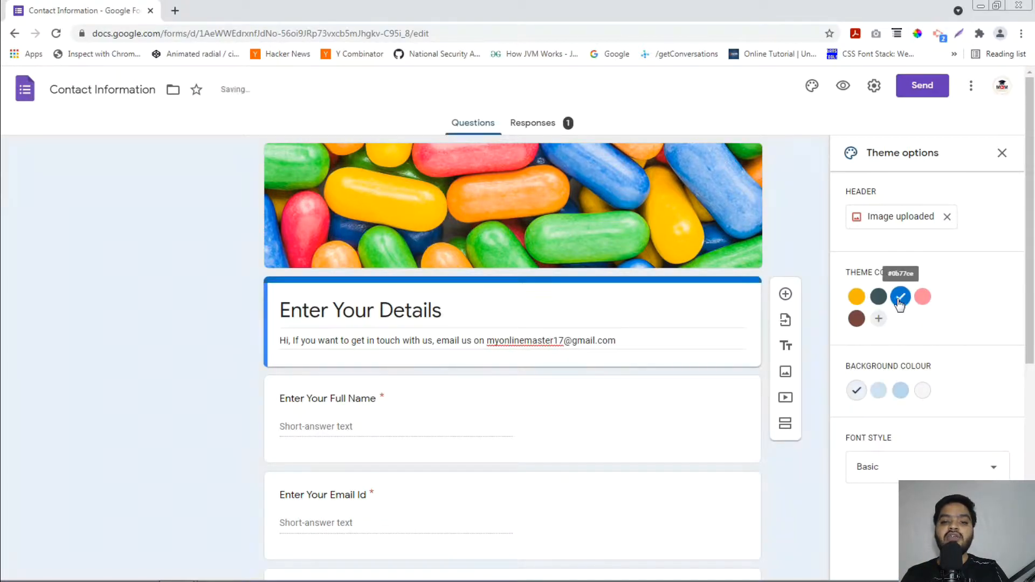
{"action": "left_click", "coordinate": [923, 298]}
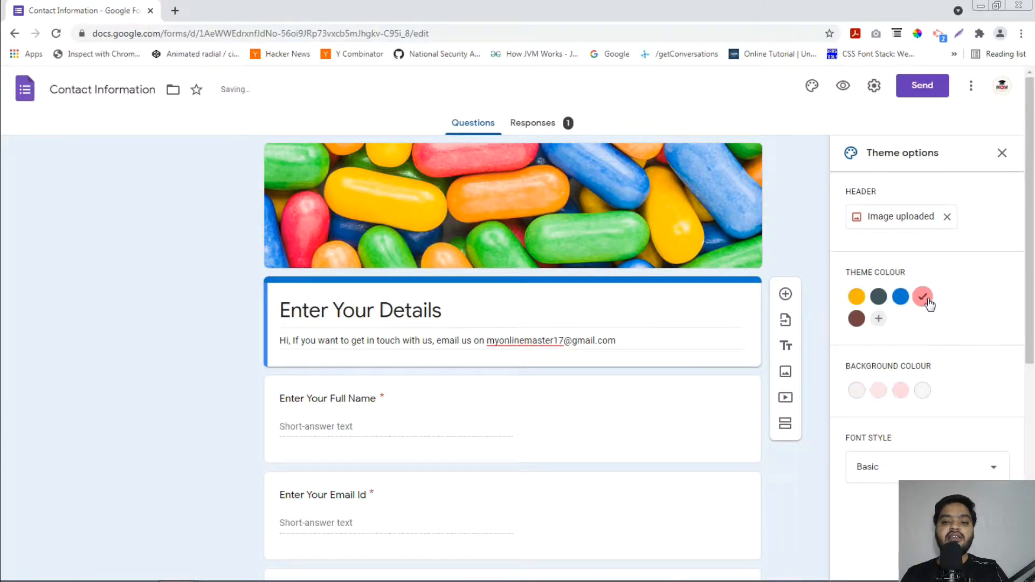
{"action": "left_click", "coordinate": [857, 319]}
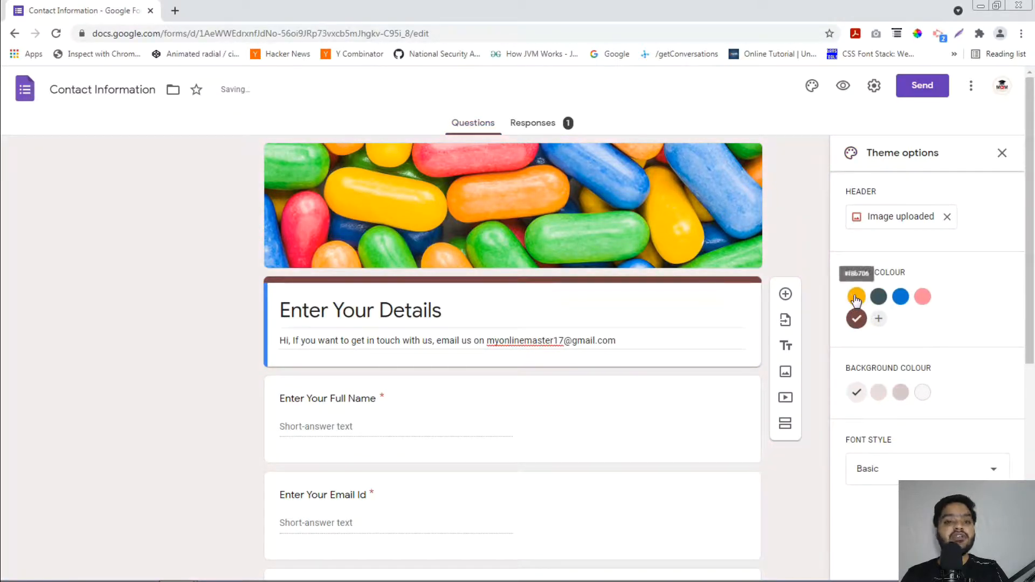
{"action": "left_click", "coordinate": [857, 297]}
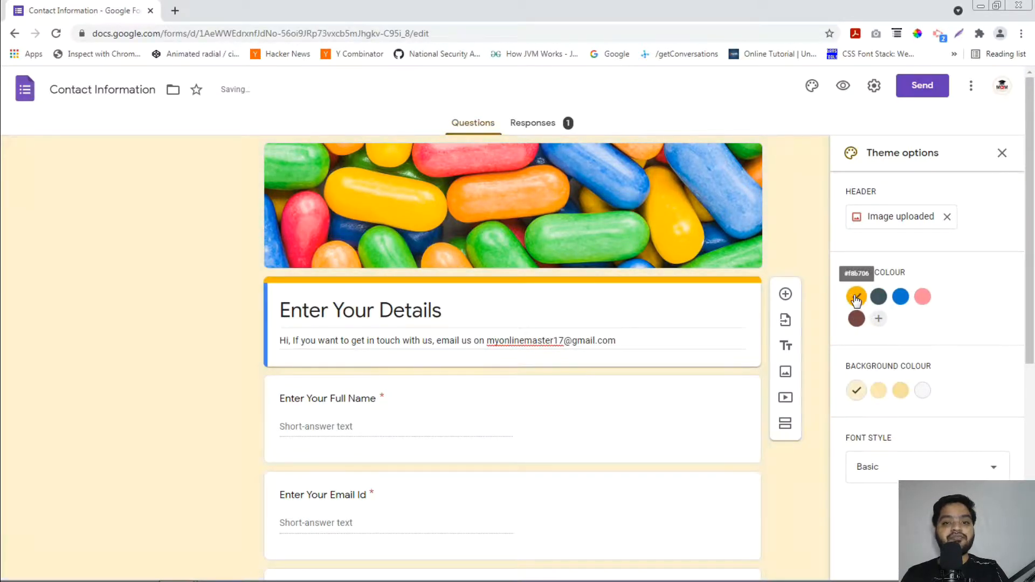
{"action": "left_click", "coordinate": [879, 319]}
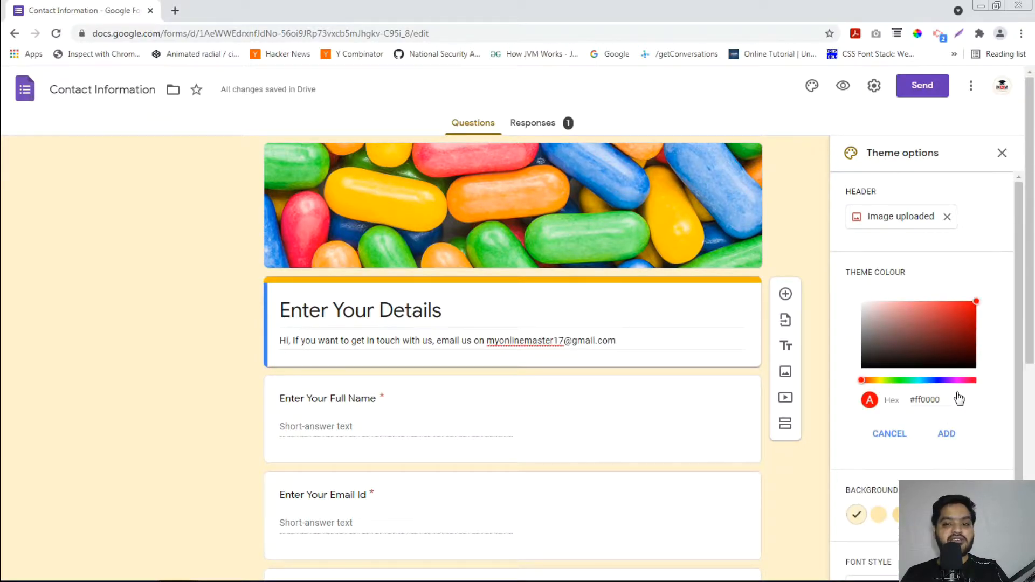
{"action": "left_click", "coordinate": [884, 435]}
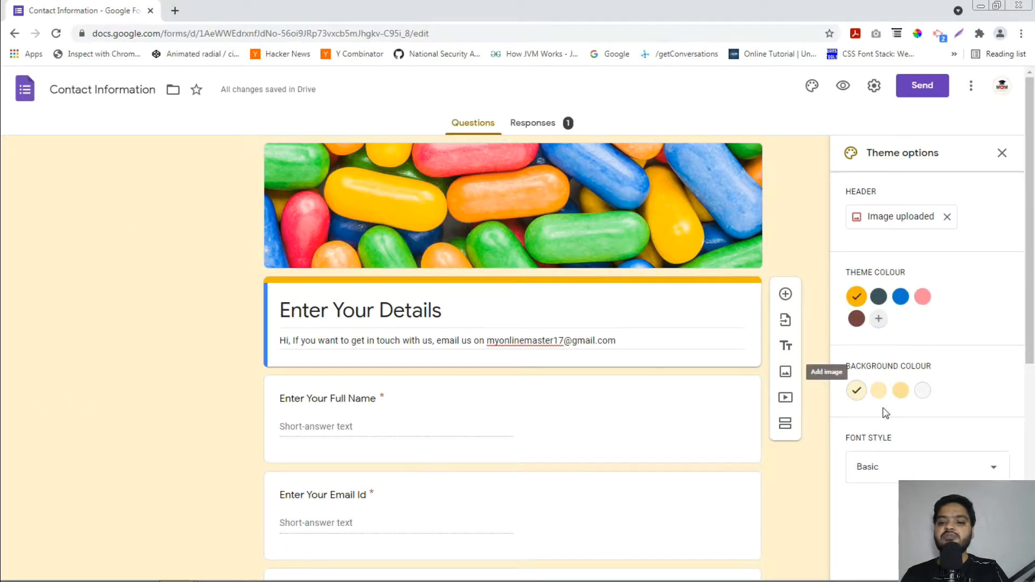
Try the darker and medium yellow background colours, and set the form background to Grey #f6f6f6.
{"action": "left_click", "coordinate": [907, 394]}
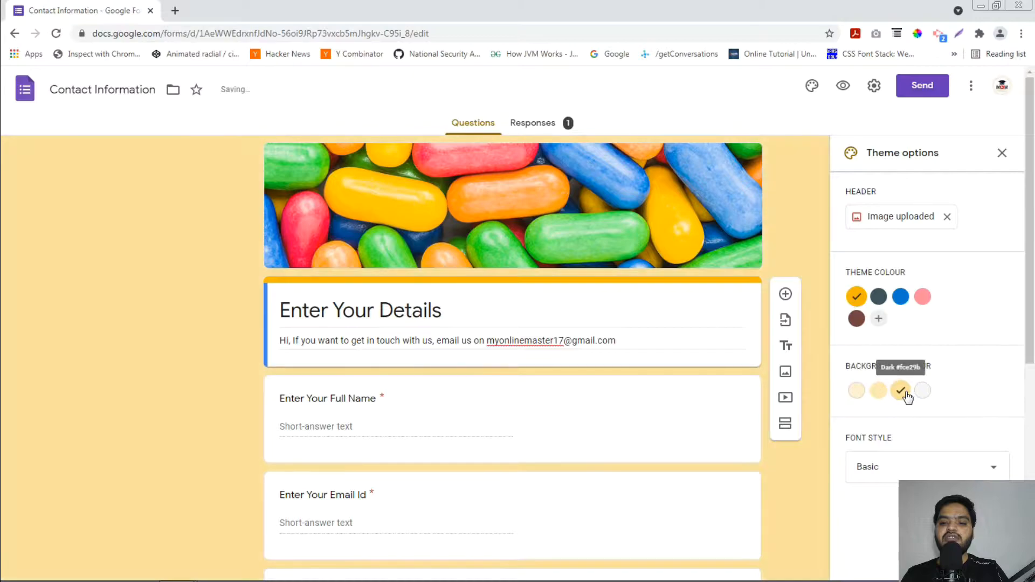
{"action": "left_click", "coordinate": [877, 395]}
{"action": "left_click", "coordinate": [911, 395]}
{"action": "left_click", "coordinate": [923, 392]}
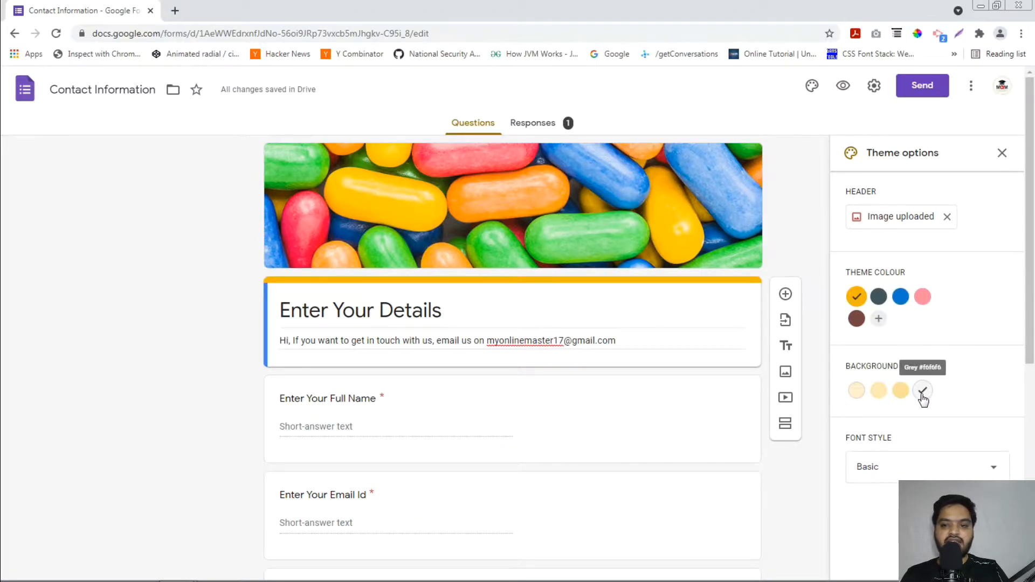
Set the theme colour to dark slate and, after trying the other shades, choose its medium grey background colour.
{"action": "left_click", "coordinate": [878, 297]}
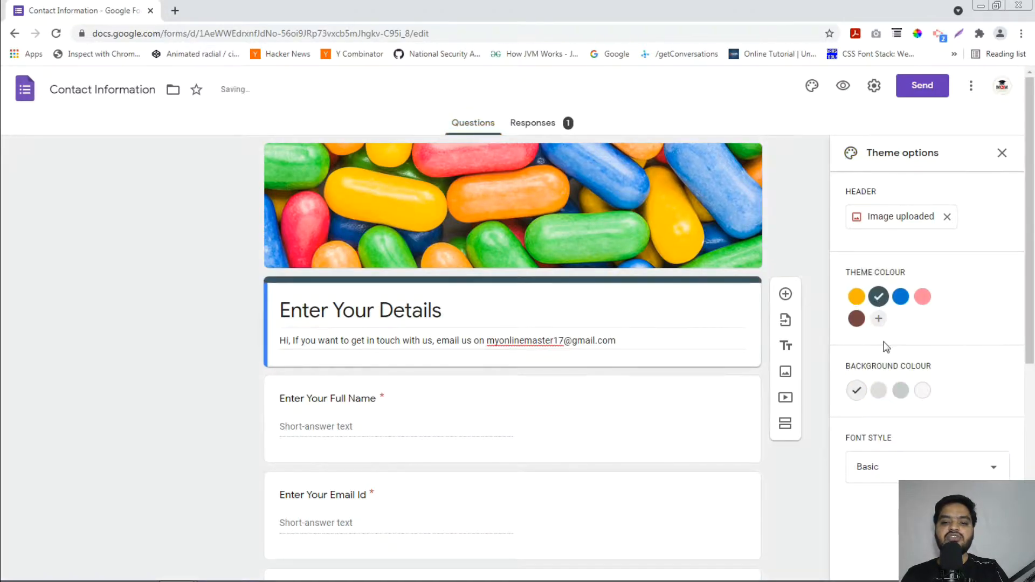
{"action": "left_click", "coordinate": [878, 390]}
{"action": "left_click", "coordinate": [901, 390]}
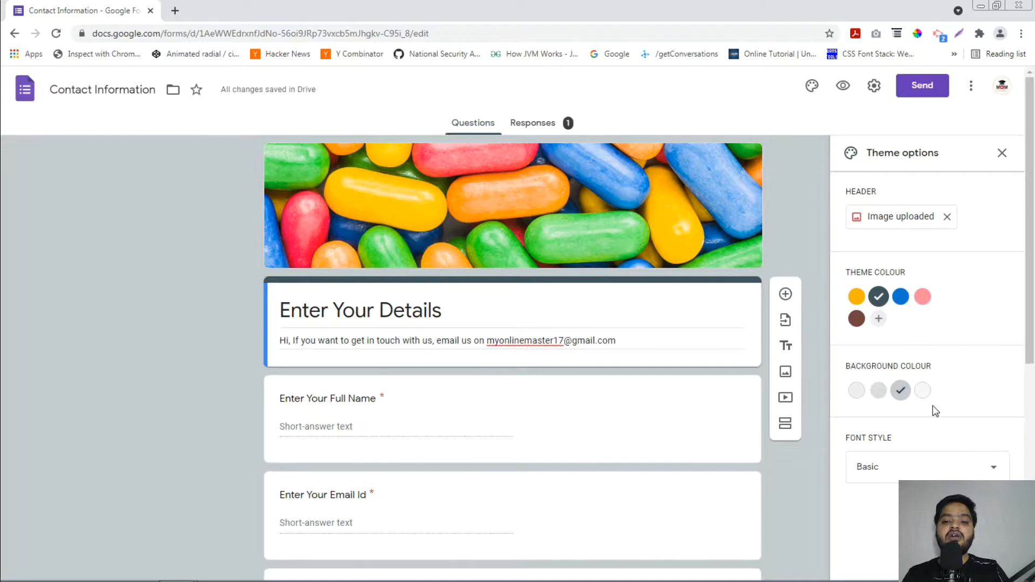
{"action": "left_click", "coordinate": [922, 391]}
{"action": "left_click", "coordinate": [878, 390]}
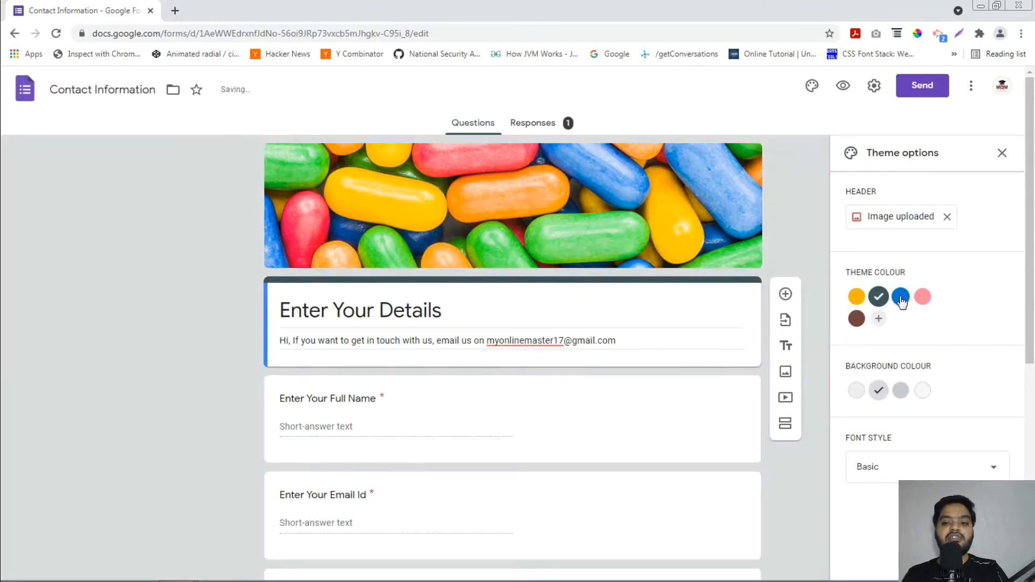
Set the theme colour to blue and, after trying its blue background shades, choose the light grey background colour.
{"action": "left_click", "coordinate": [901, 298]}
{"action": "left_click", "coordinate": [879, 393]}
{"action": "left_click", "coordinate": [903, 398]}
{"action": "left_click", "coordinate": [923, 393]}
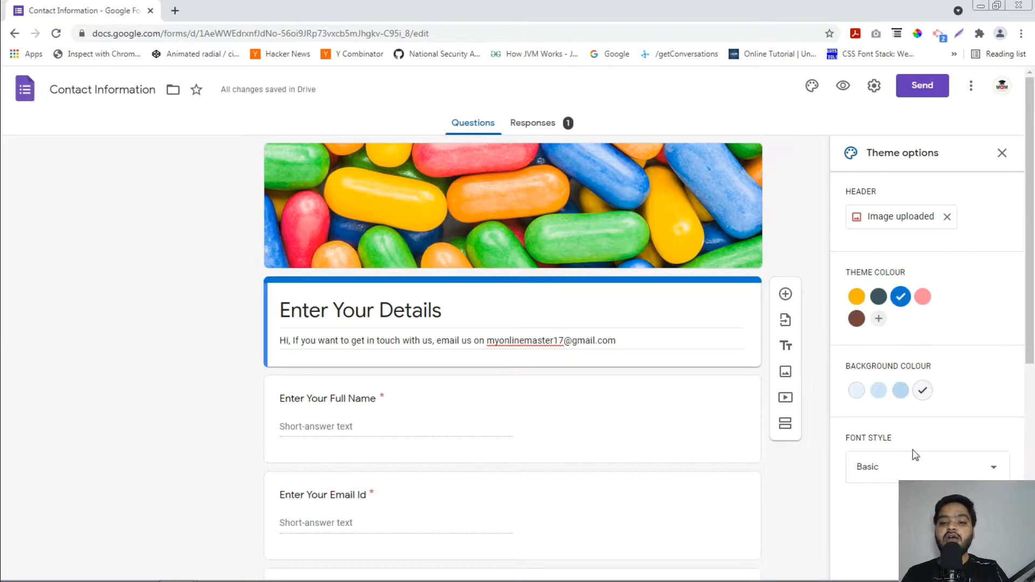
Try the Decorative font style on the form and set the final font style to Playful.
{"action": "left_click", "coordinate": [897, 470]}
{"action": "left_click", "coordinate": [877, 505]}
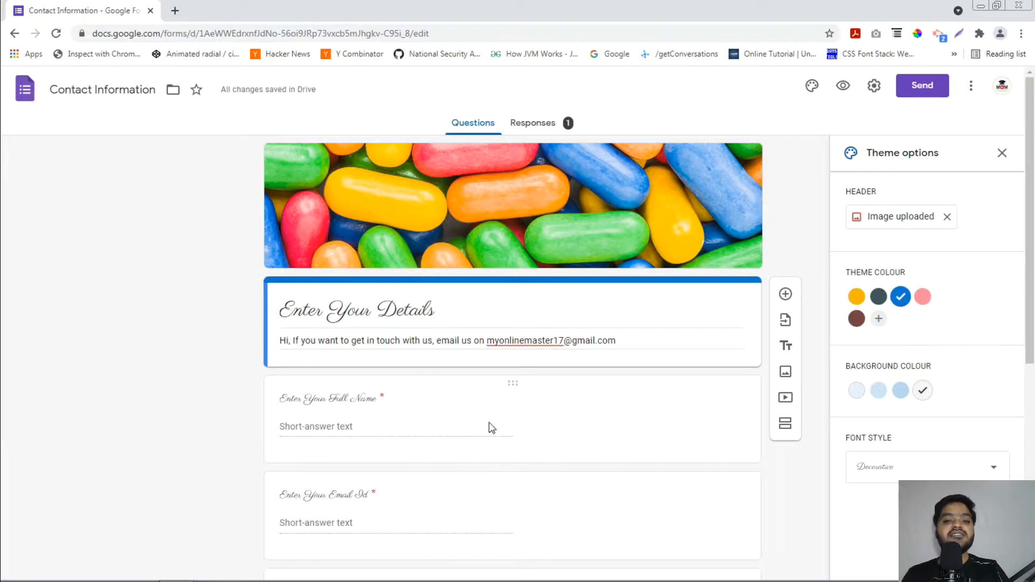
{"action": "left_click", "coordinate": [878, 468]}
{"action": "left_click", "coordinate": [887, 500]}
{"action": "left_click", "coordinate": [885, 474]}
{"action": "left_click", "coordinate": [891, 509]}
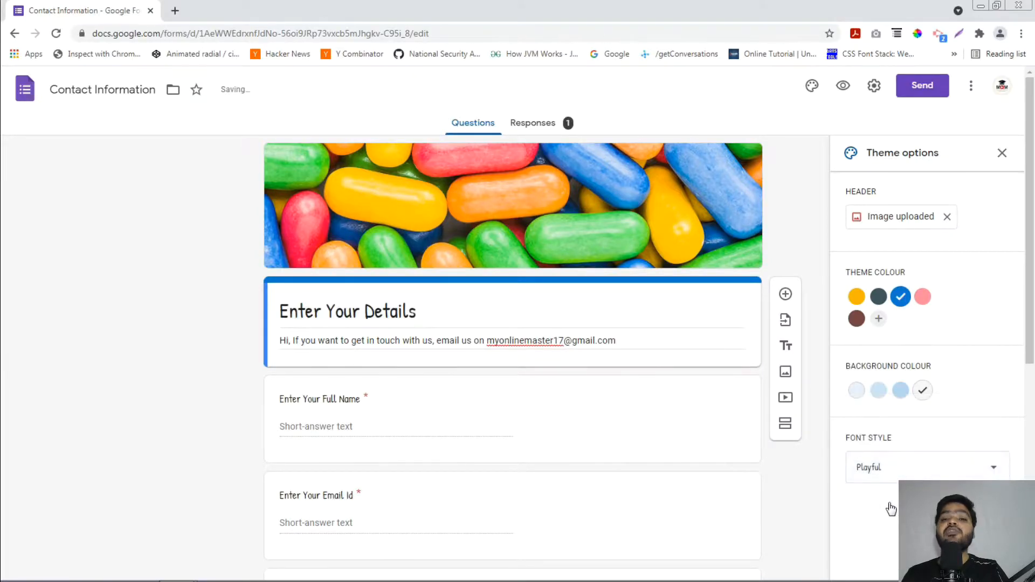
Review the restyled form from its description down through the questions, and close the theme options.
{"action": "triple_click", "coordinate": [351, 340]}
{"action": "left_click", "coordinate": [351, 341]}
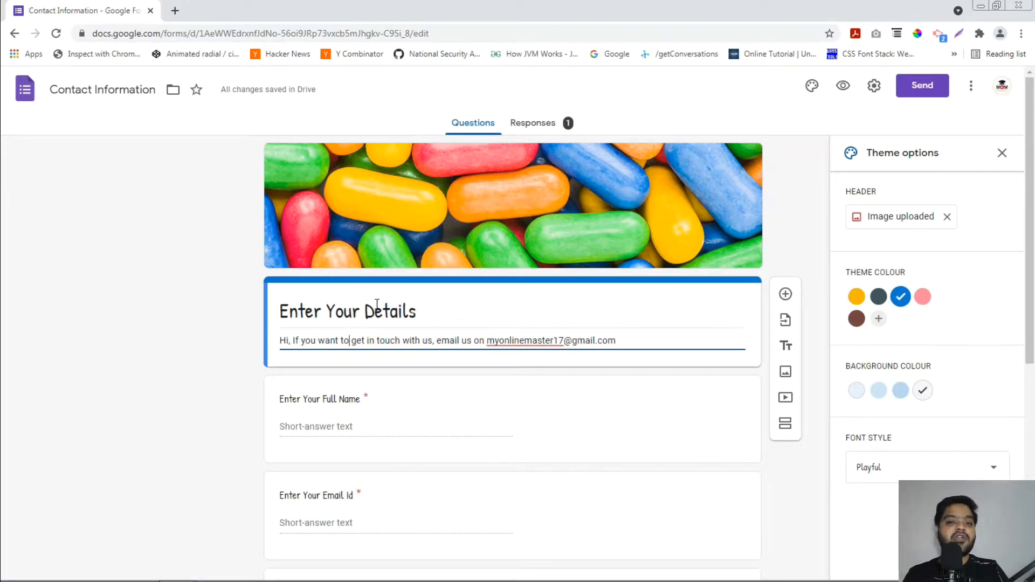
{"action": "scroll", "coordinate": [917, 377], "scroll_direction": "down", "scroll_amount": 5}
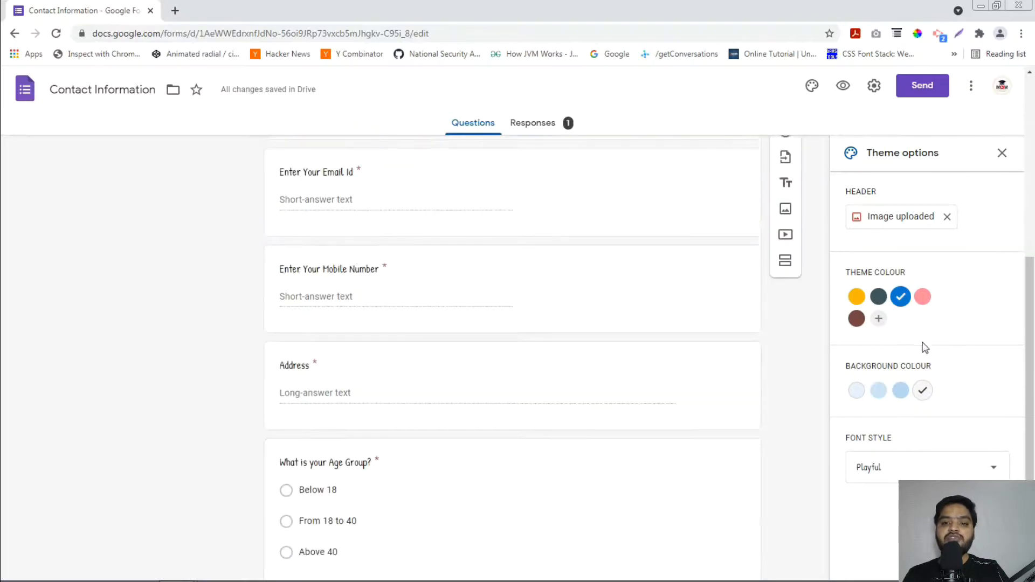
{"action": "scroll", "coordinate": [495, 372], "scroll_direction": "up", "scroll_amount": 5}
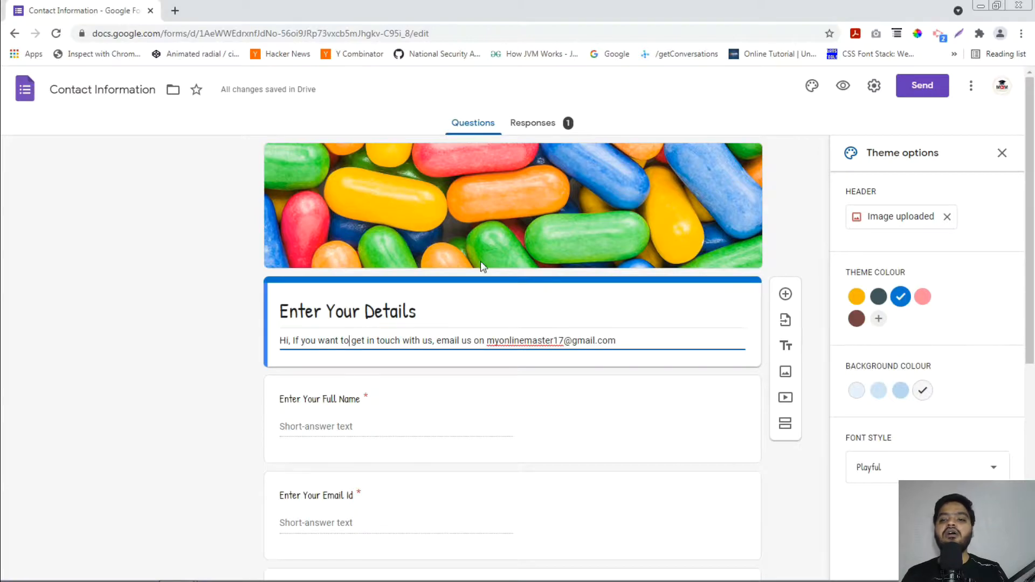
{"action": "left_click", "coordinate": [1001, 153]}
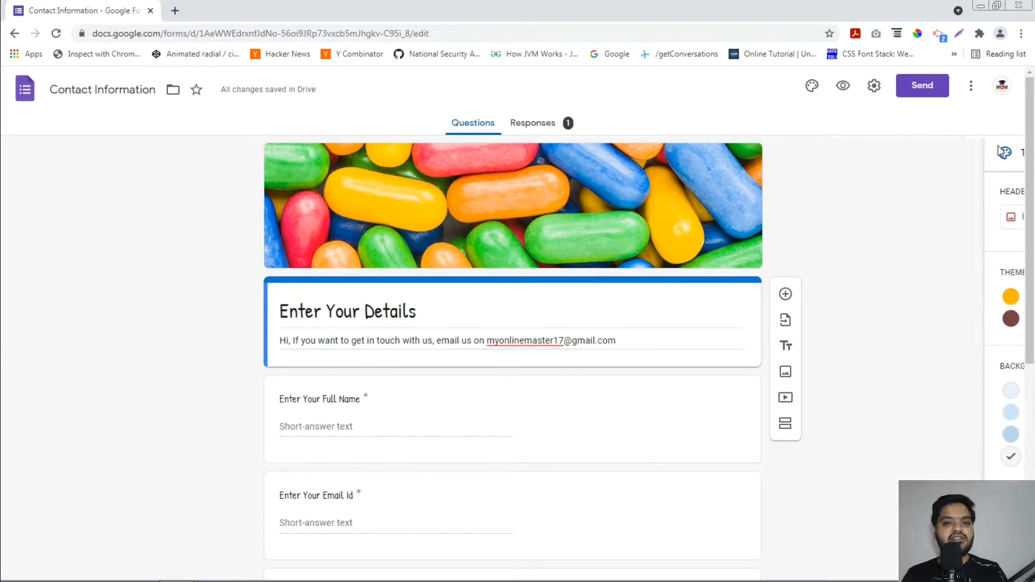
{"action": "scroll", "coordinate": [416, 314], "scroll_direction": "down", "scroll_amount": 3}
{"action": "scroll", "coordinate": [411, 314], "scroll_direction": "up", "scroll_amount": 3}
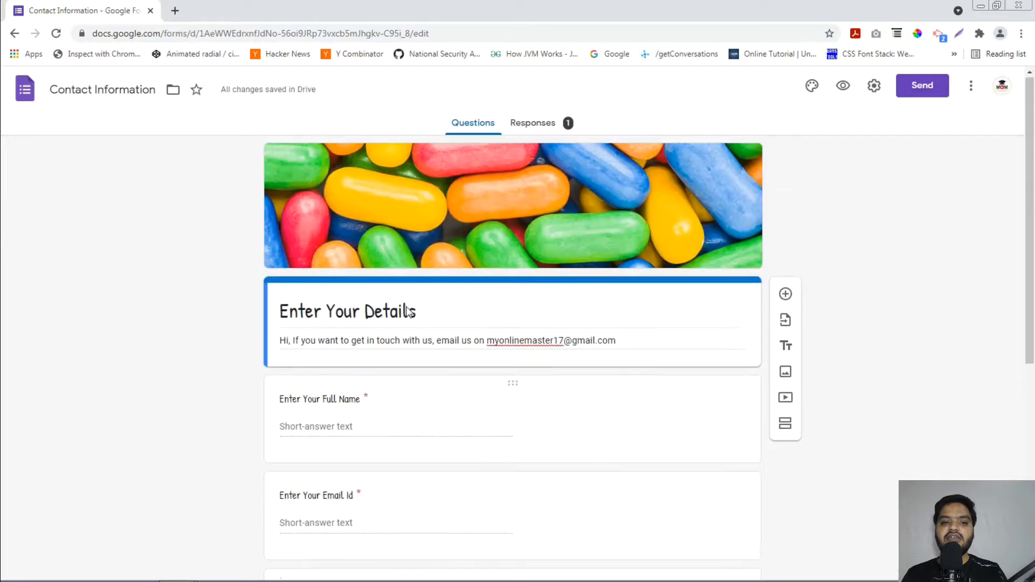
Examine the form's title and its description line in the header section.
{"action": "triple_click", "coordinate": [328, 308]}
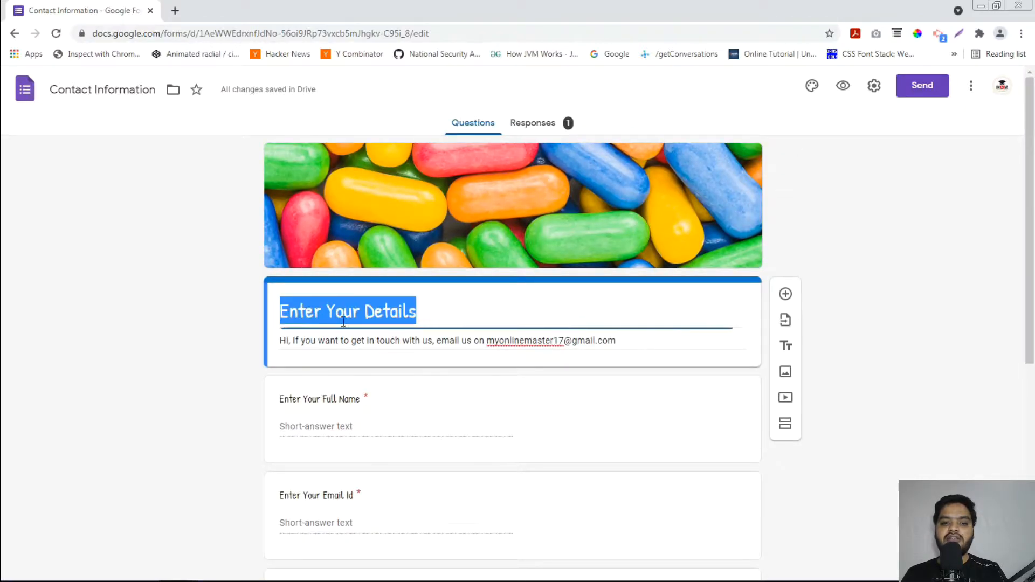
{"action": "triple_click", "coordinate": [367, 341]}
{"action": "triple_click", "coordinate": [424, 310]}
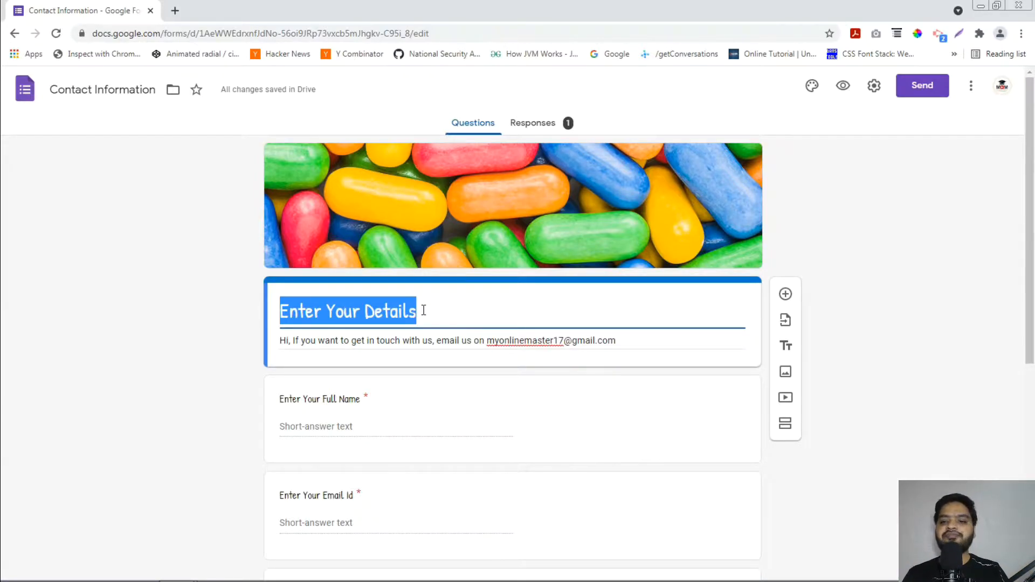
{"action": "scroll", "coordinate": [424, 310], "scroll_direction": "down", "scroll_amount": 2}
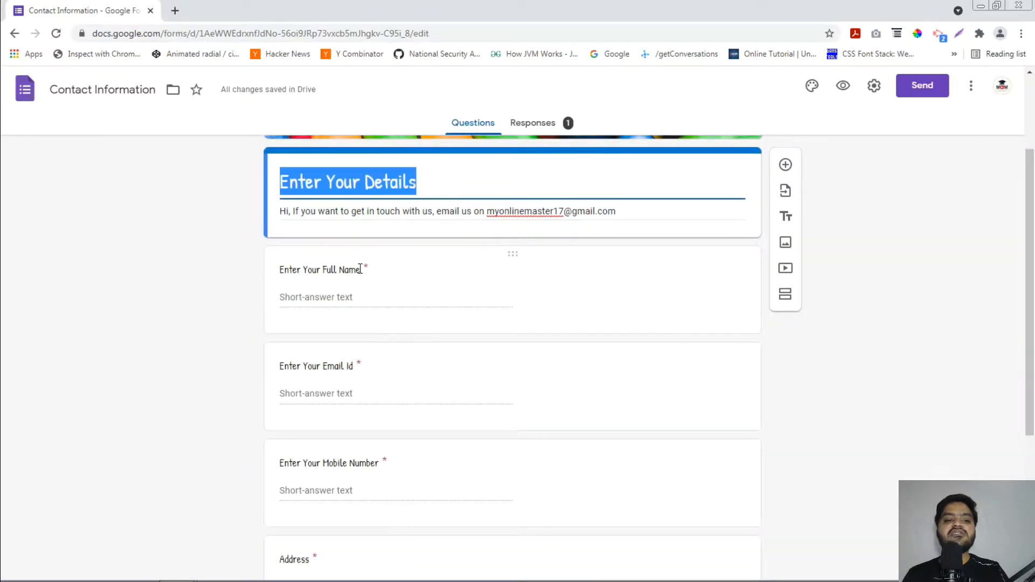
Change the answer type of the "Enter Your Full Name" question to Paragraph.
{"action": "left_click", "coordinate": [321, 271]}
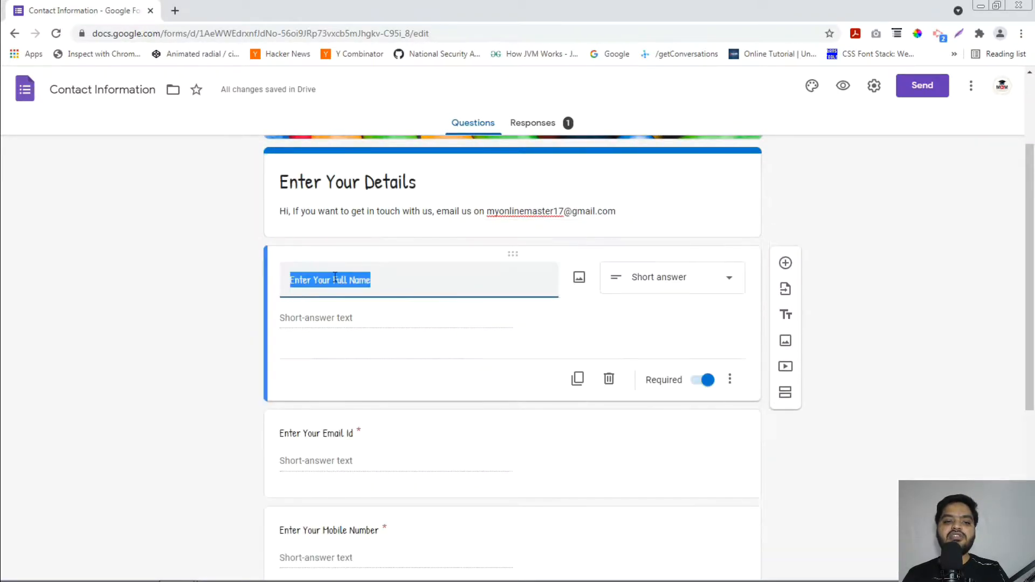
{"action": "left_click", "coordinate": [403, 279]}
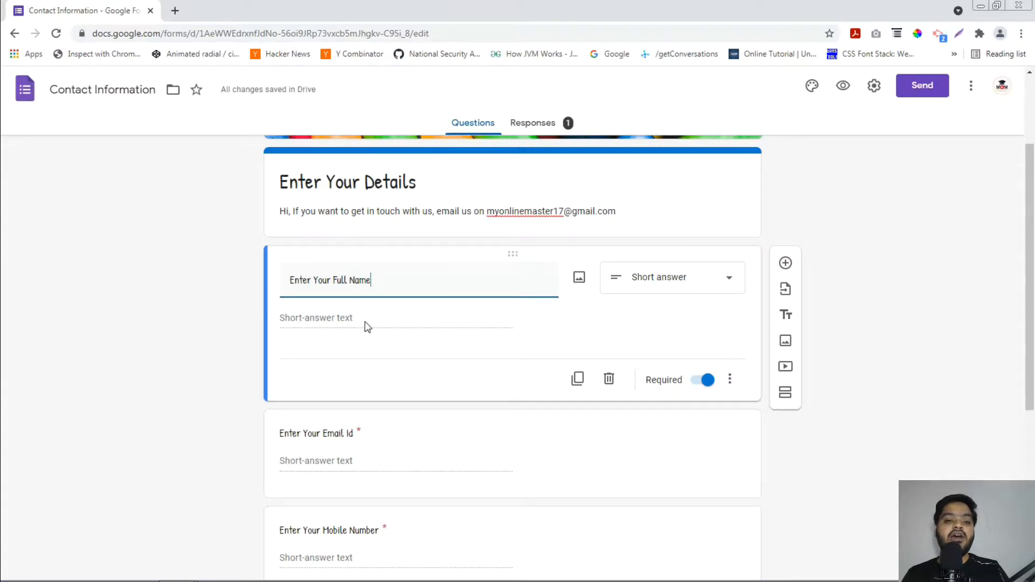
{"action": "left_click", "coordinate": [685, 286]}
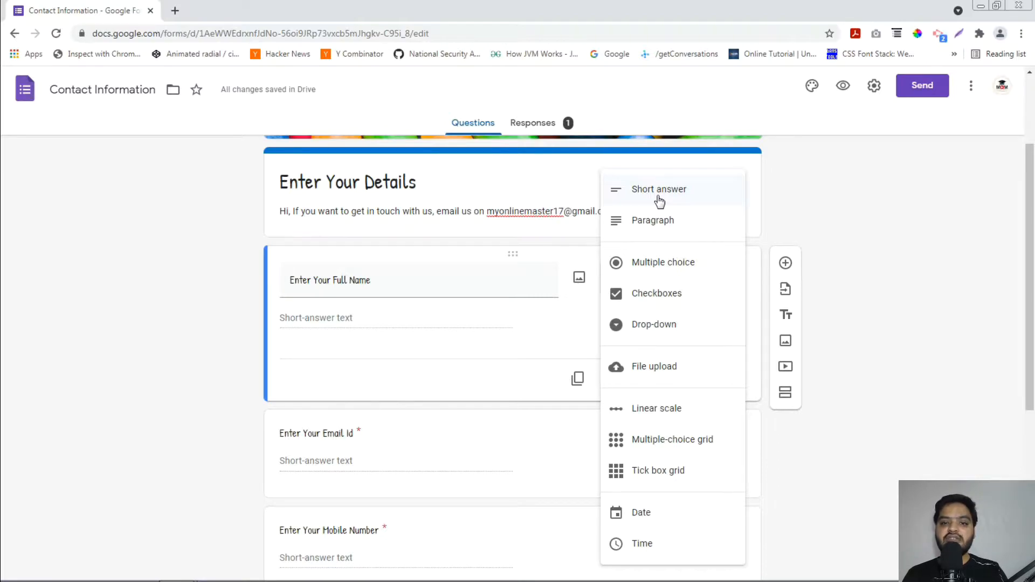
{"action": "left_click", "coordinate": [662, 231]}
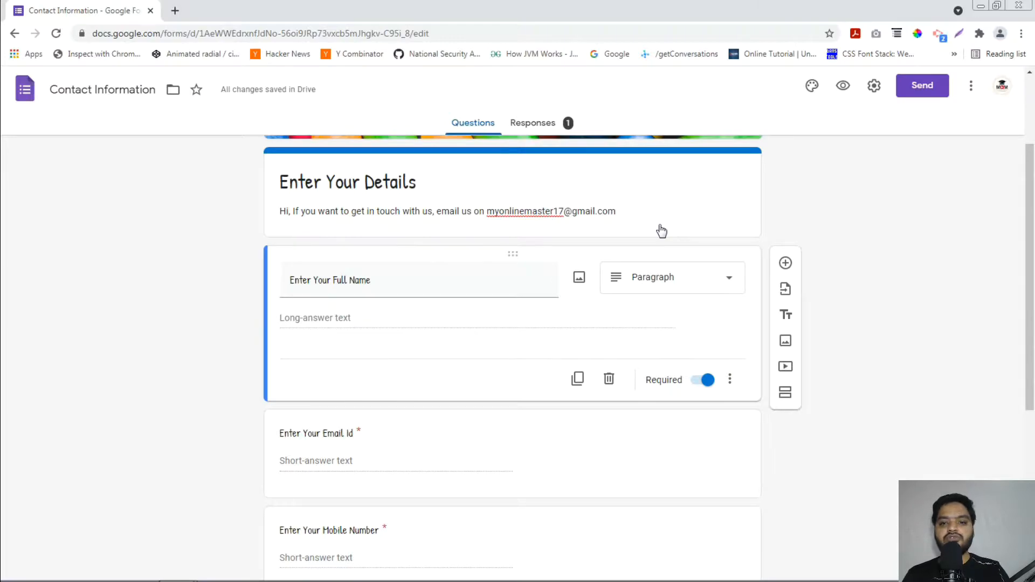
{"action": "left_click", "coordinate": [670, 285]}
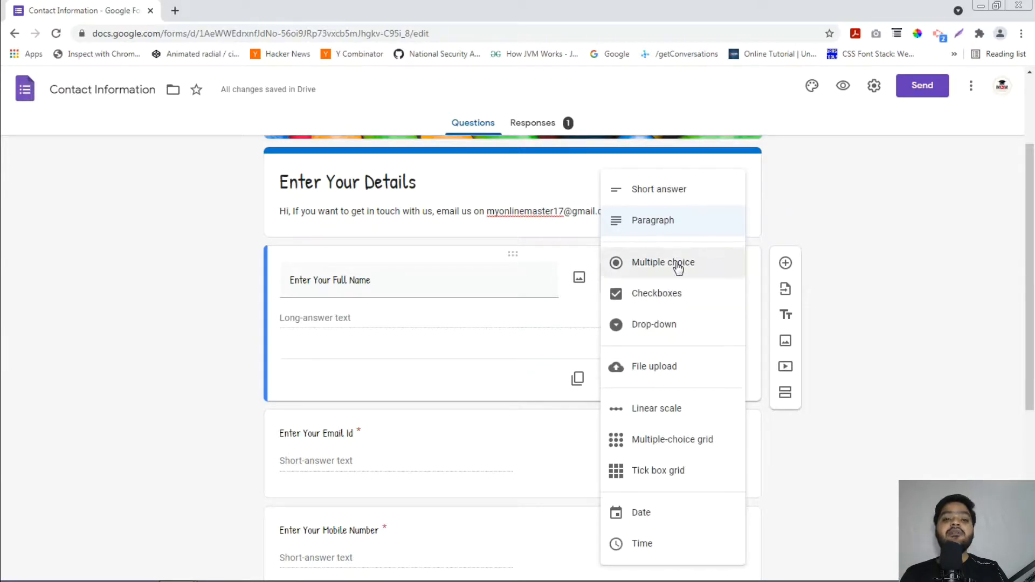
{"action": "left_click", "coordinate": [878, 308]}
Try the Checkboxes type on the "What is your Age Group?" question and return it to Multiple choice.
{"action": "scroll", "coordinate": [604, 365], "scroll_direction": "up", "scroll_amount": 2}
{"action": "scroll", "coordinate": [604, 365], "scroll_direction": "down", "scroll_amount": 1}
{"action": "scroll", "coordinate": [602, 366], "scroll_direction": "down", "scroll_amount": 7}
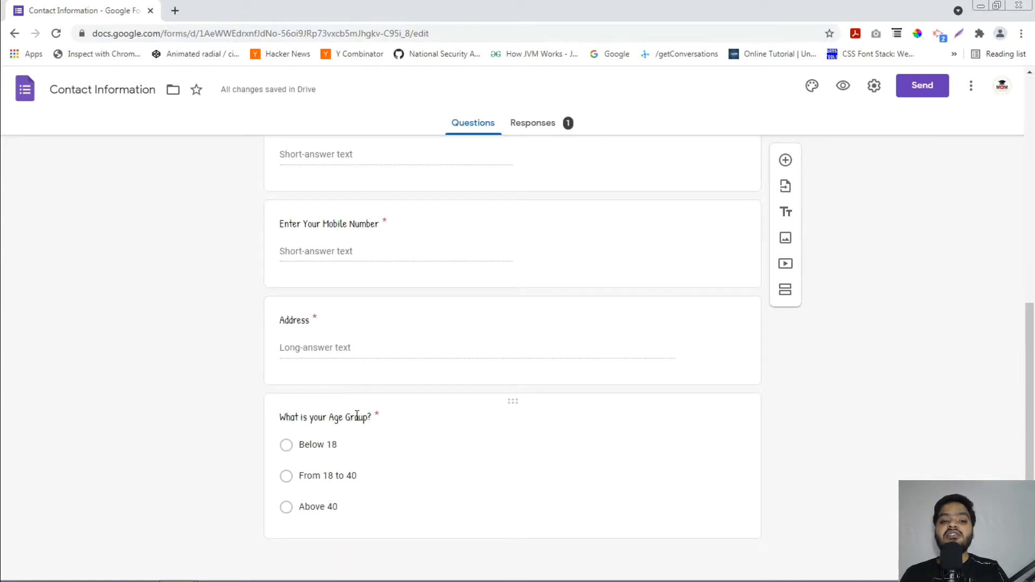
{"action": "left_click", "coordinate": [358, 418]}
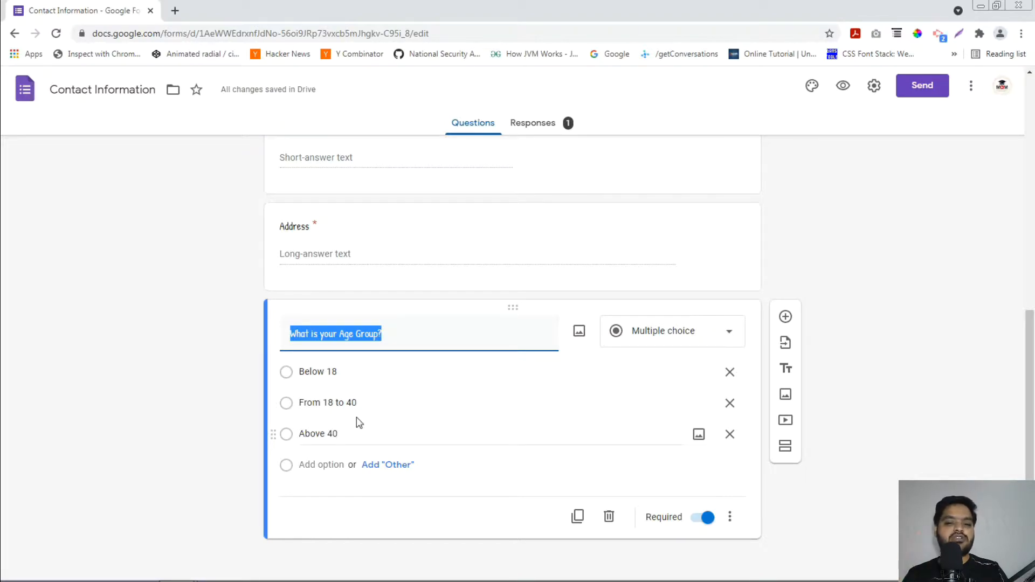
{"action": "left_click", "coordinate": [655, 344]}
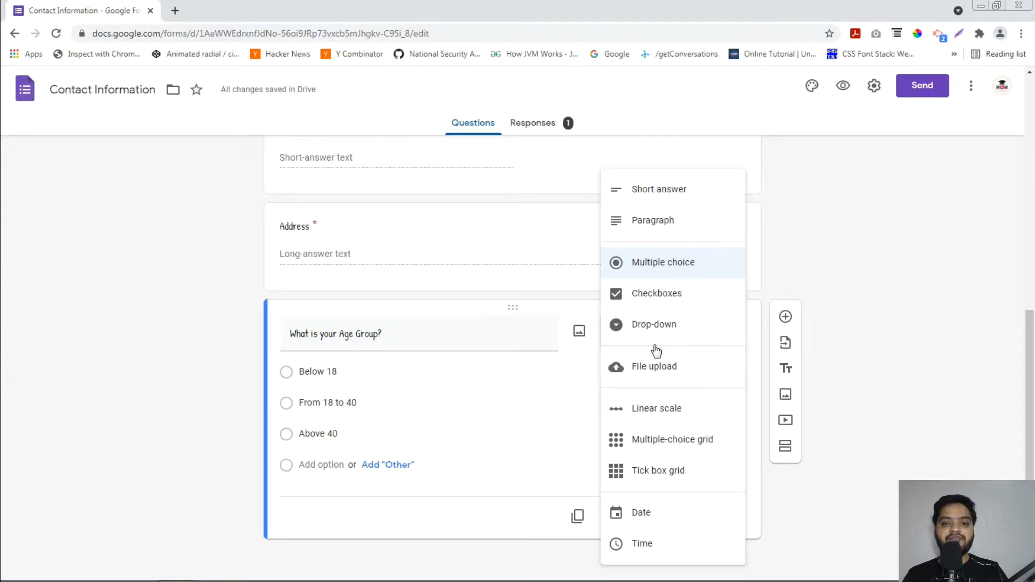
{"action": "left_click", "coordinate": [678, 300]}
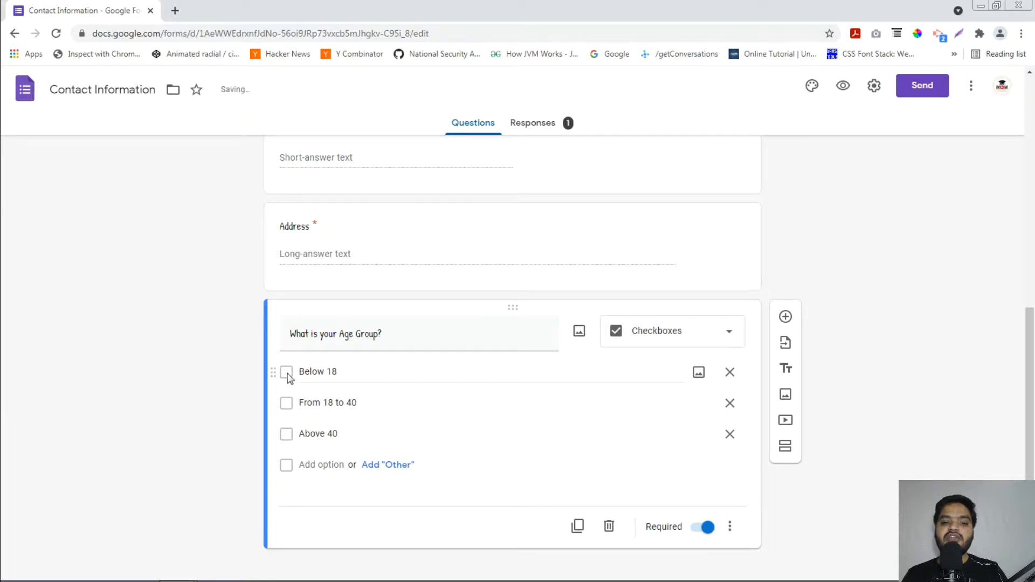
{"action": "left_click", "coordinate": [654, 330]}
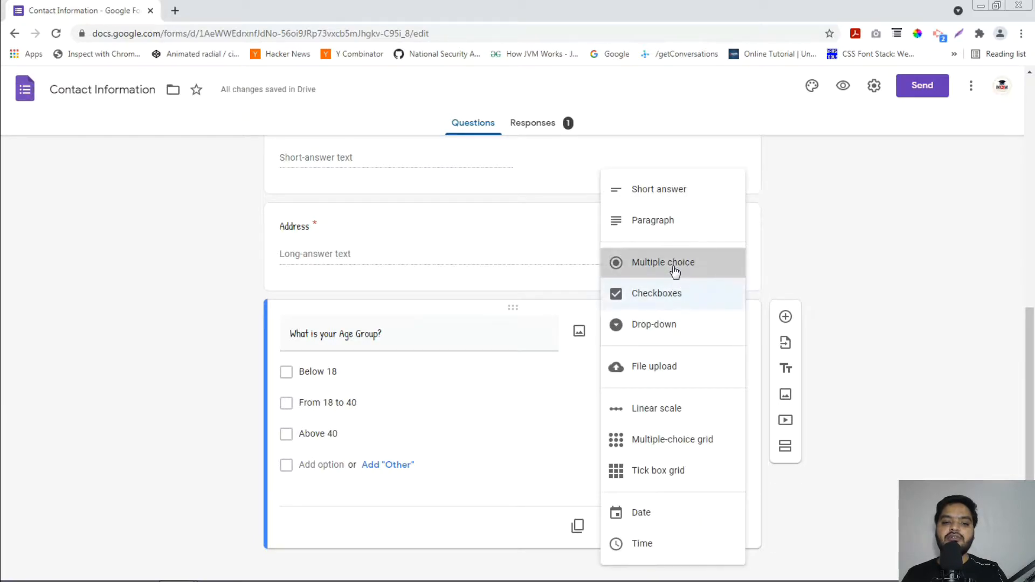
{"action": "left_click", "coordinate": [675, 272]}
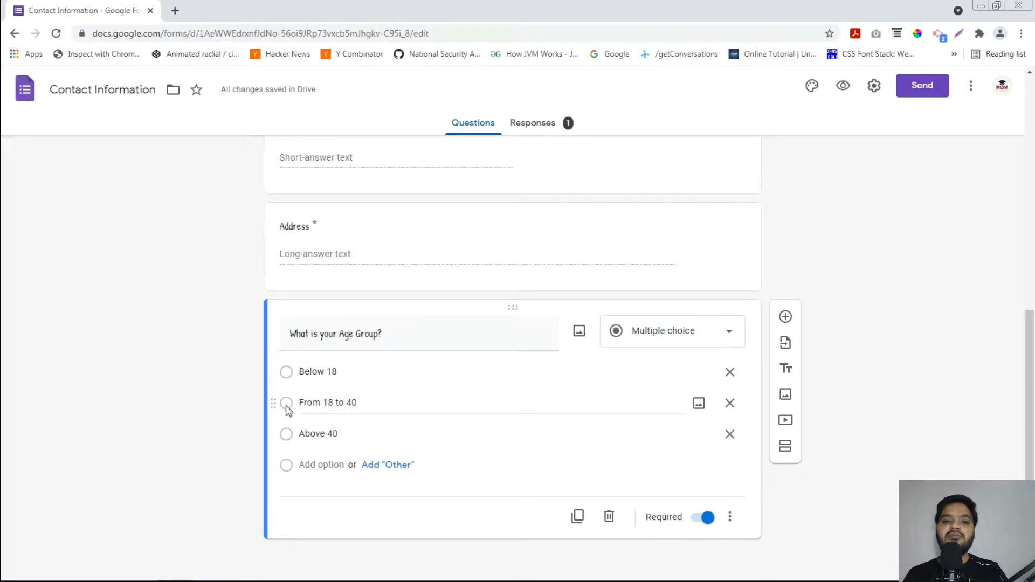
Switch the age group question to Checkboxes for comparison, set it to Drop-down, and check its first option.
{"action": "left_click", "coordinate": [678, 339]}
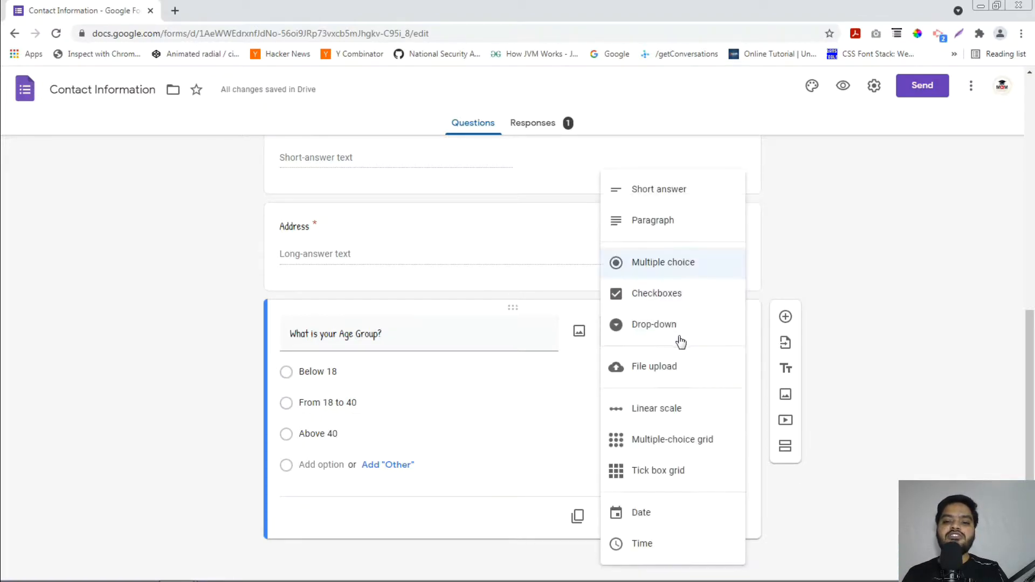
{"action": "left_click", "coordinate": [682, 304]}
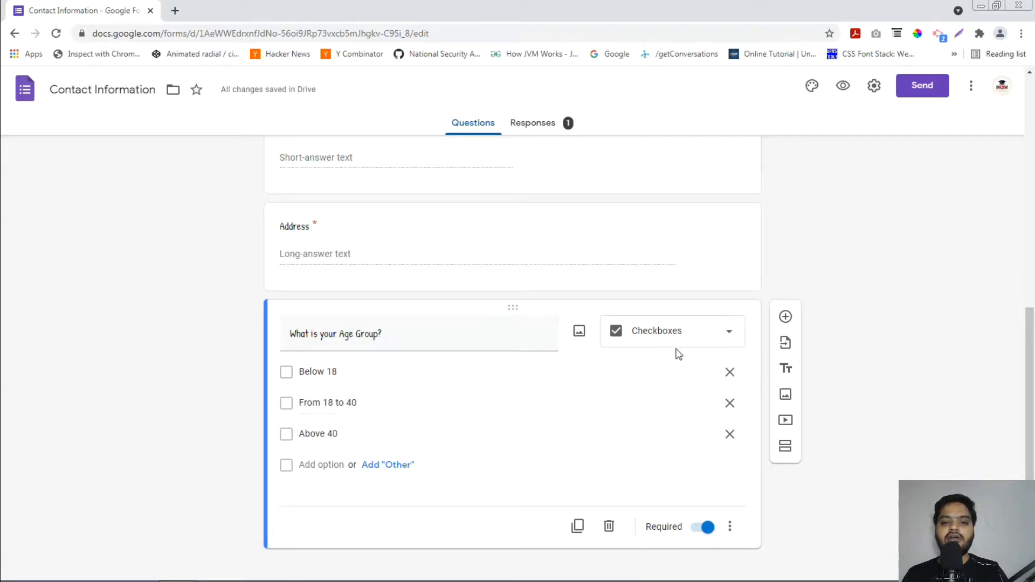
{"action": "left_click", "coordinate": [658, 345]}
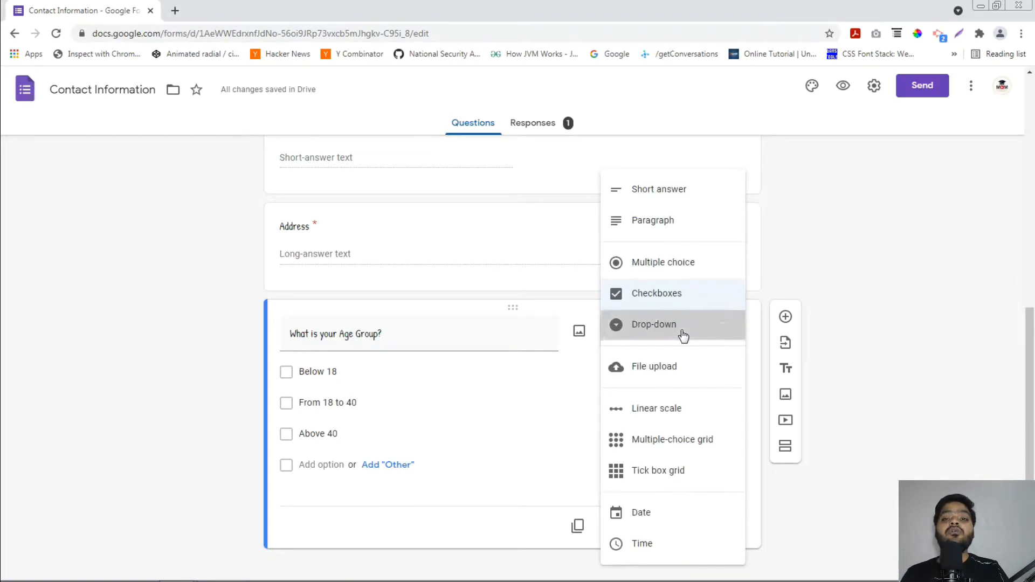
{"action": "left_click", "coordinate": [680, 327]}
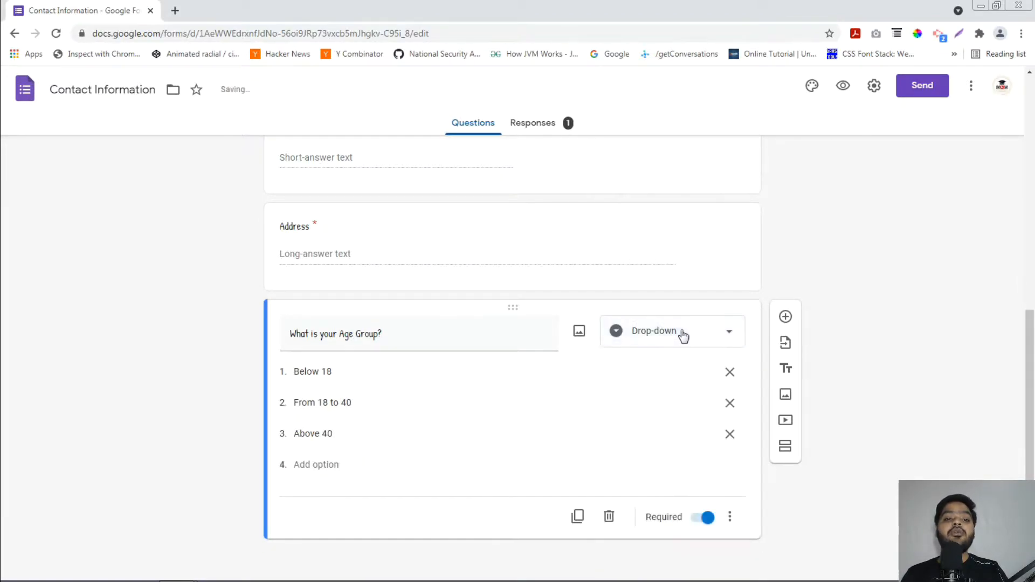
{"action": "left_click", "coordinate": [478, 372]}
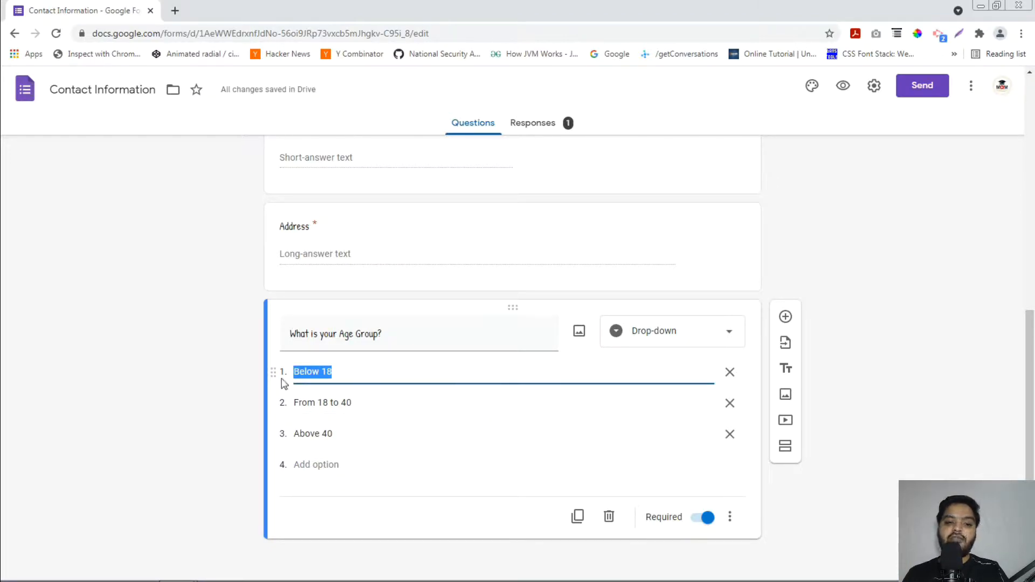
{"action": "left_click", "coordinate": [223, 389]}
Try Checkboxes once more on the age group question and restore the Drop-down type.
{"action": "left_click", "coordinate": [701, 337]}
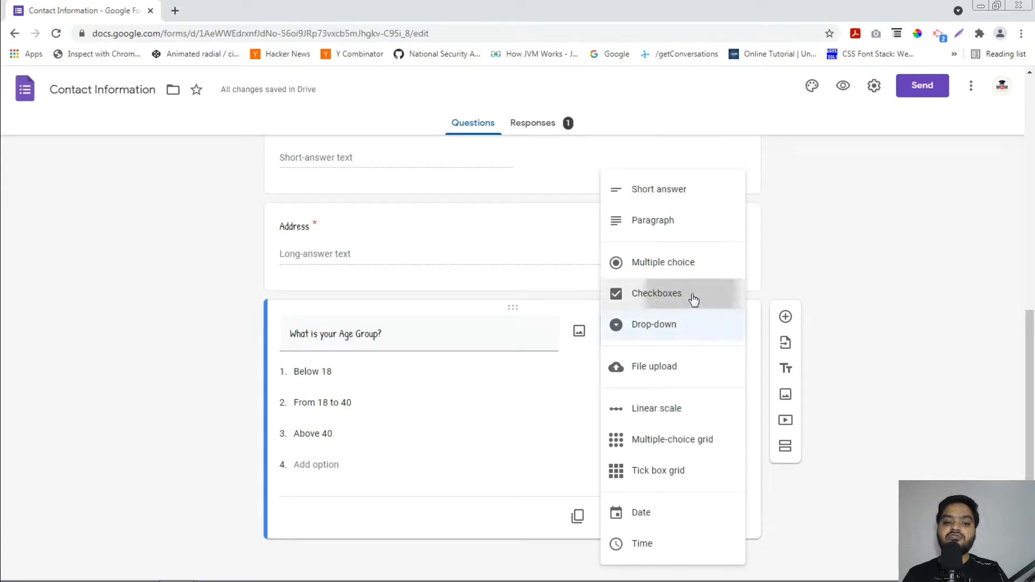
{"action": "left_click", "coordinate": [694, 298]}
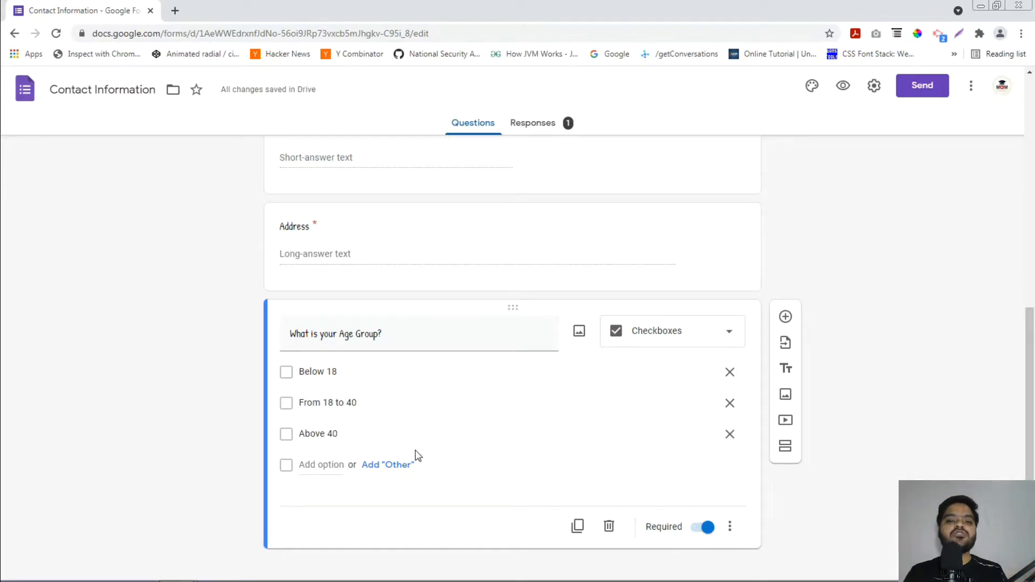
{"action": "left_click", "coordinate": [663, 336]}
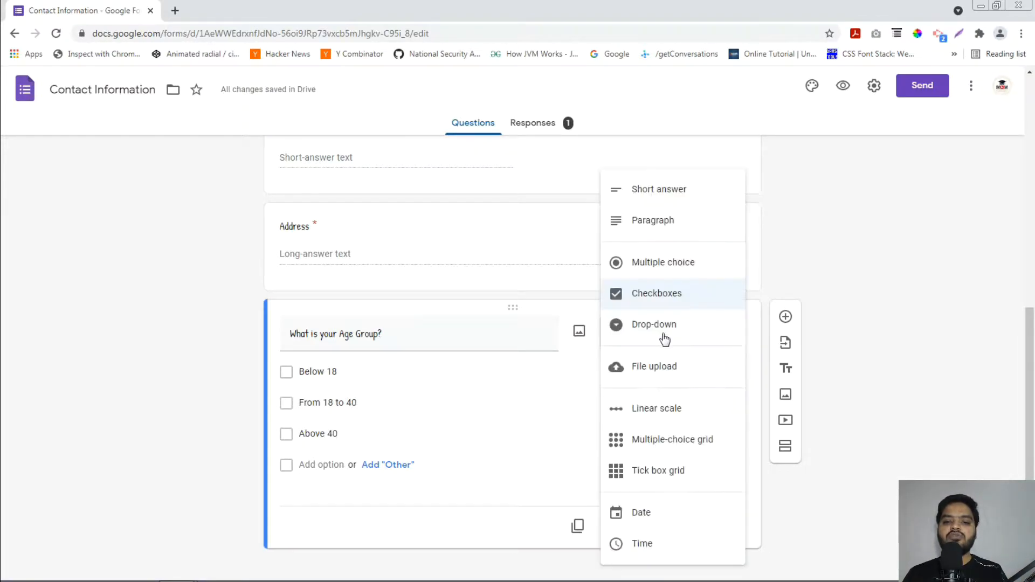
{"action": "left_click", "coordinate": [670, 330]}
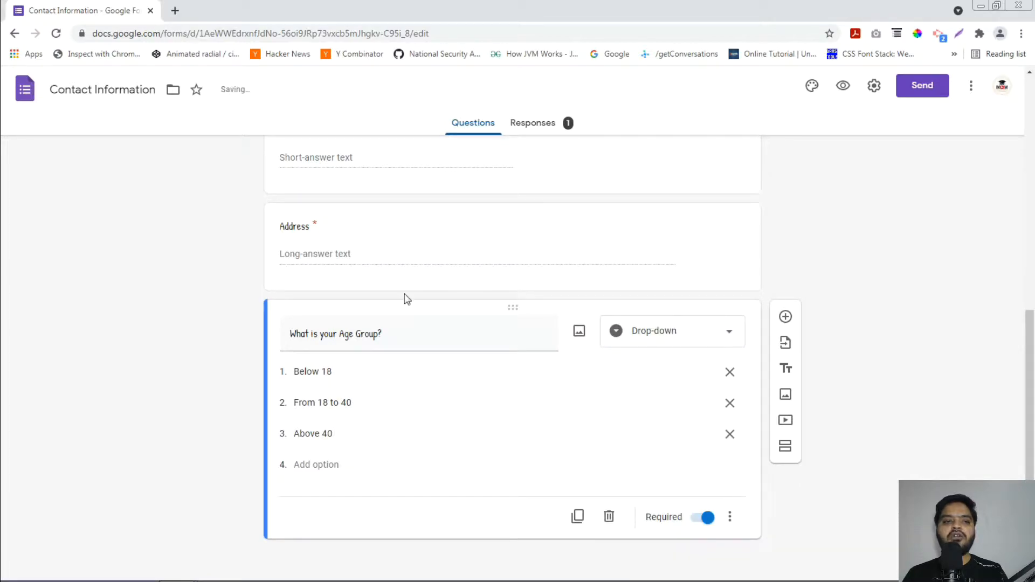
Copy the form's shareable link with Shorten URL enabled, and close the send dialog.
{"action": "left_click", "coordinate": [922, 85]}
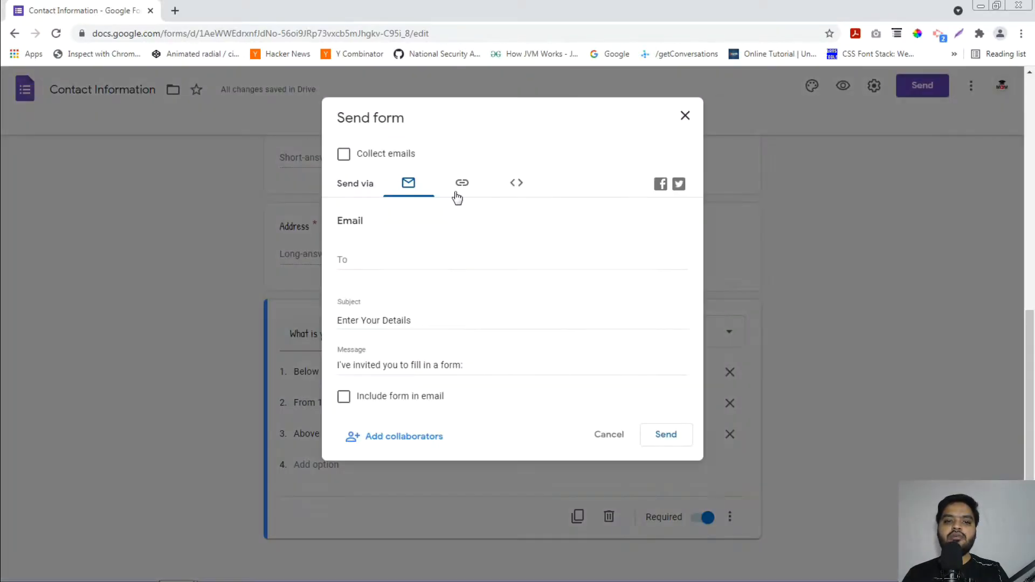
{"action": "left_click", "coordinate": [458, 189]}
{"action": "left_click", "coordinate": [343, 266]}
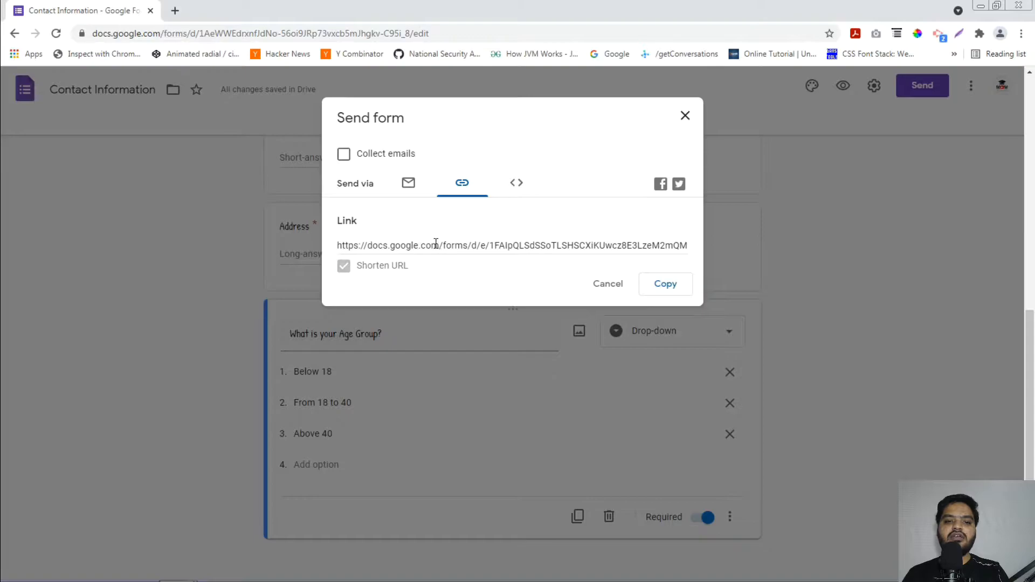
{"action": "right_click", "coordinate": [436, 243]}
{"action": "left_click", "coordinate": [461, 256]}
{"action": "left_click", "coordinate": [617, 289]}
Open the copied form link in a new incognito window.
{"action": "left_click", "coordinate": [1021, 34]}
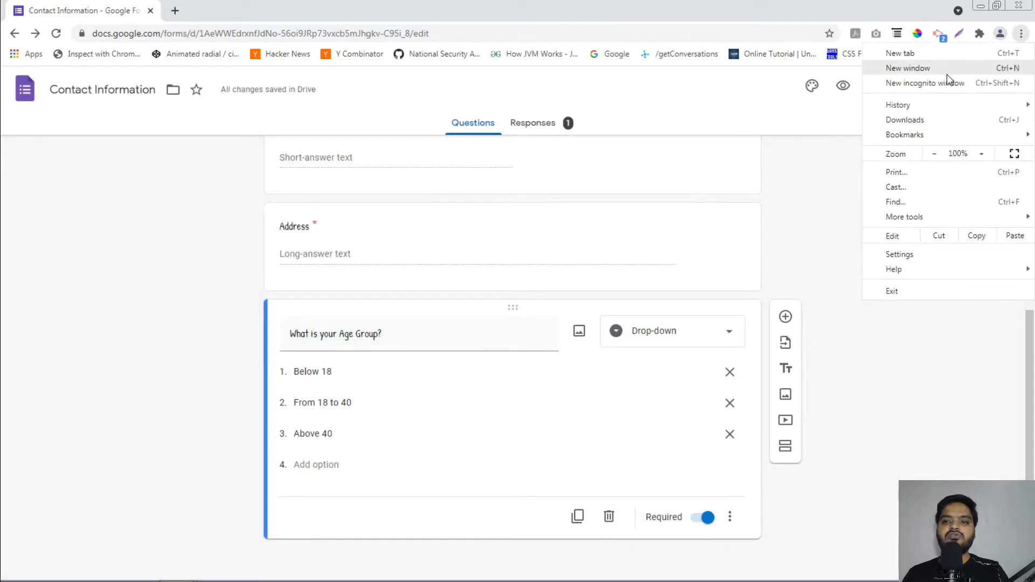
{"action": "left_click", "coordinate": [924, 83]}
{"action": "key", "text": "ctrl+v"}
{"action": "key", "text": "Return"}
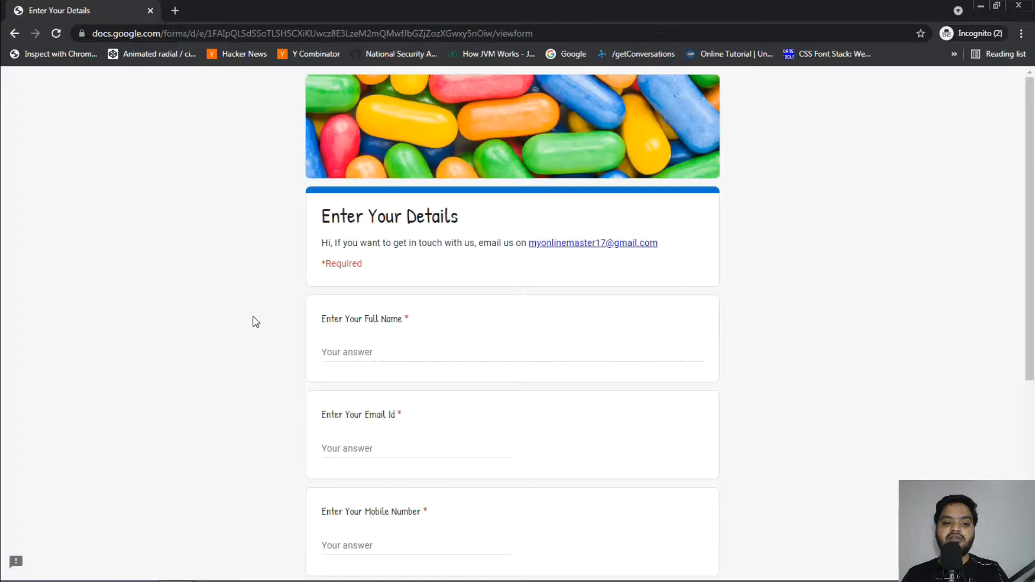
Look over the shared form down to the age group question and view its drop-down without picking an option.
{"action": "scroll", "coordinate": [254, 321], "scroll_direction": "down", "scroll_amount": 6}
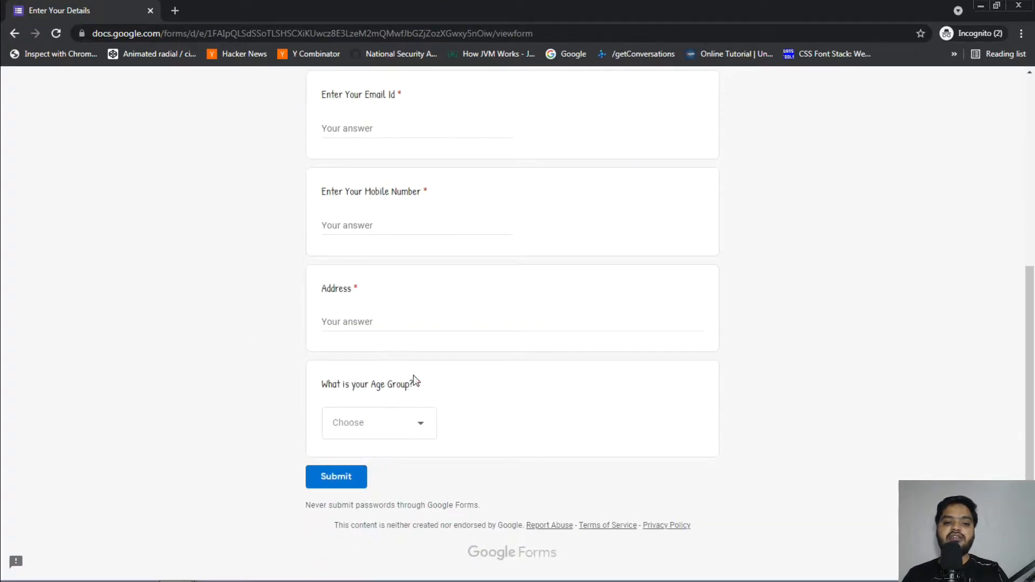
{"action": "left_click", "coordinate": [414, 423]}
{"action": "left_click", "coordinate": [479, 429]}
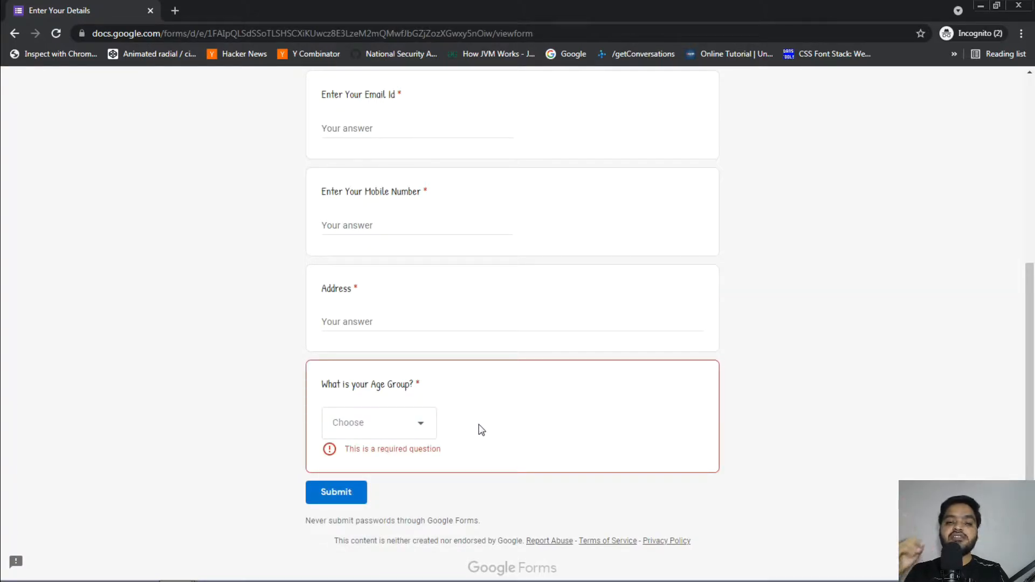
Switch to the form editor, change the age group question to Checkboxes, and reload the respondent form in the incognito window to inspect it.
{"action": "key", "text": "alt+Tab"}
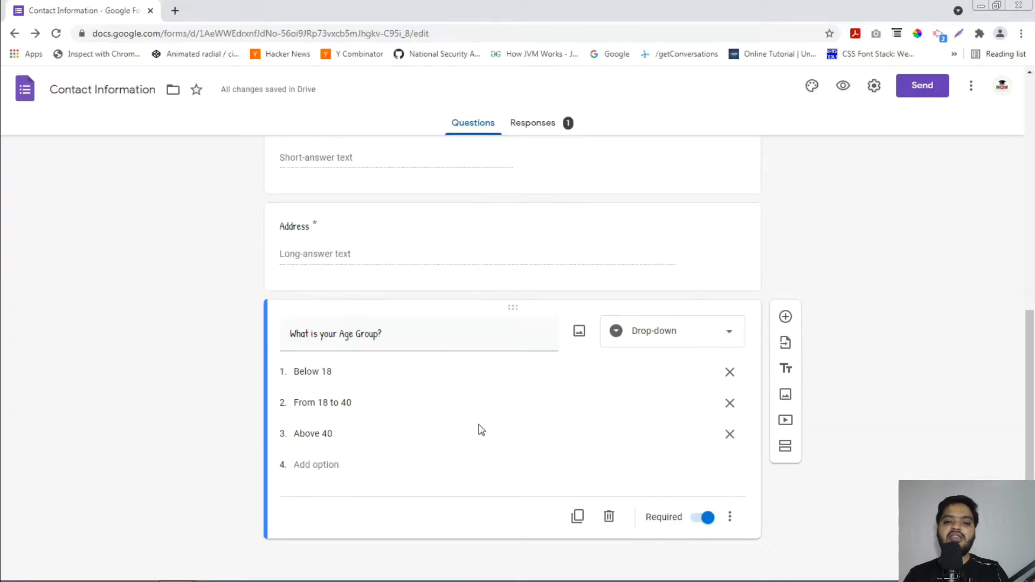
{"action": "left_click", "coordinate": [654, 326]}
{"action": "left_click", "coordinate": [665, 299]}
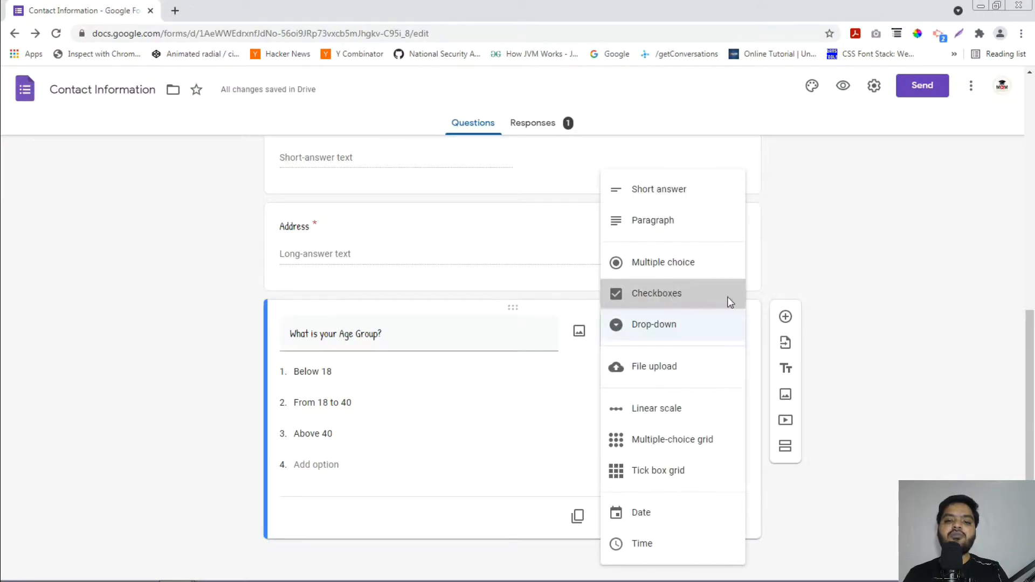
{"action": "key", "text": "alt+Tab"}
{"action": "key", "text": "ctrl+r"}
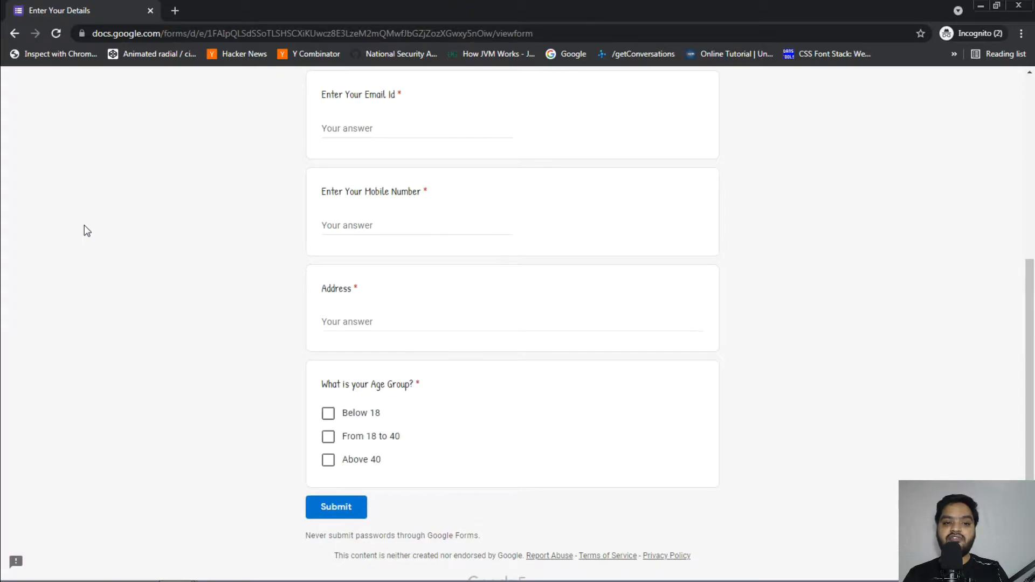
{"action": "scroll", "coordinate": [362, 419], "scroll_direction": "up", "scroll_amount": 2}
{"action": "scroll", "coordinate": [371, 433], "scroll_direction": "down", "scroll_amount": 3}
{"action": "scroll", "coordinate": [372, 434], "scroll_direction": "up", "scroll_amount": 1}
{"action": "scroll", "coordinate": [388, 470], "scroll_direction": "down", "scroll_amount": 1}
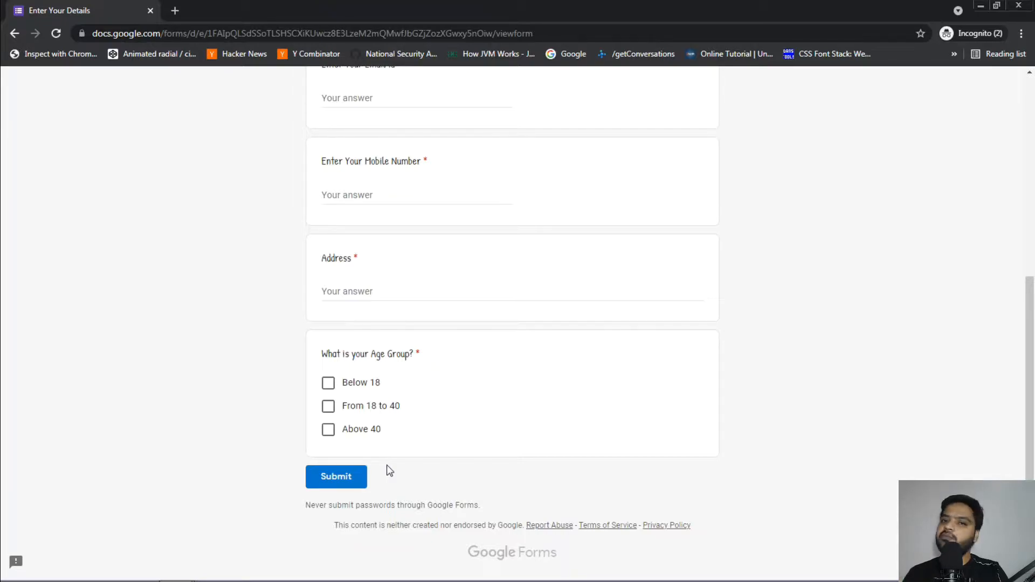
In the form editor, change the age group question to File upload and agree to let respondents upload files to Drive.
{"action": "key", "text": "alt+Tab"}
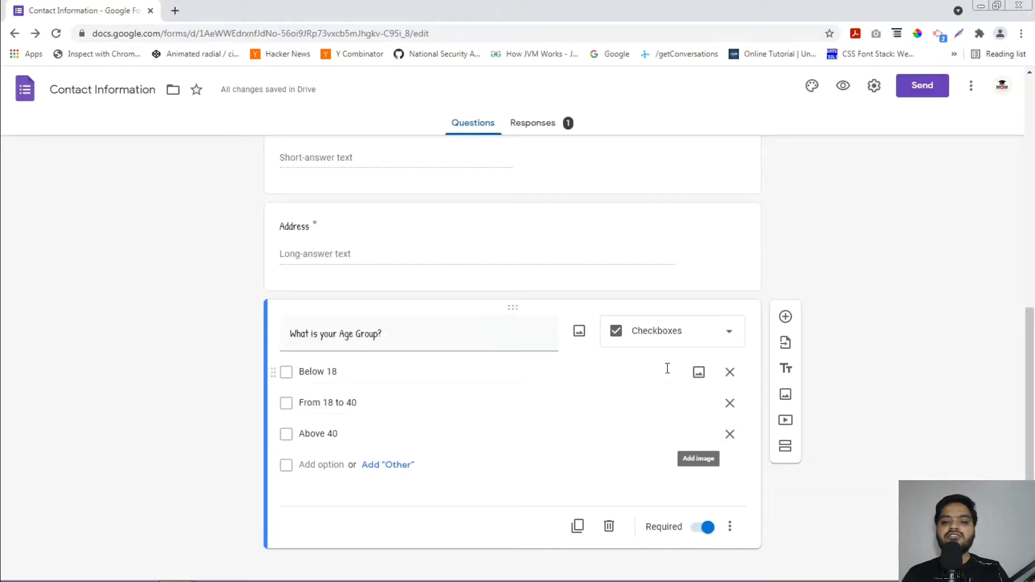
{"action": "left_click", "coordinate": [667, 344]}
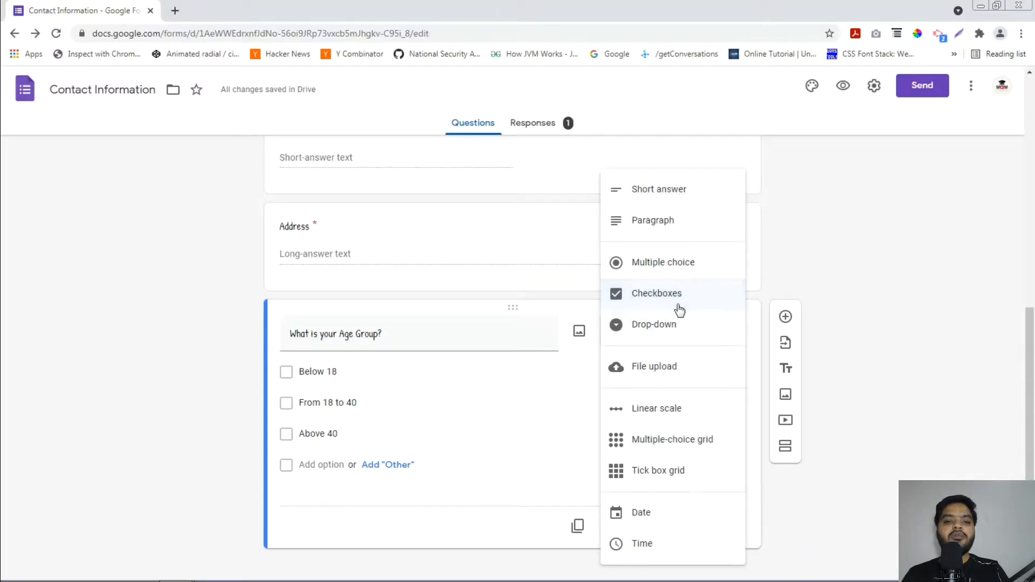
{"action": "left_click", "coordinate": [683, 372]}
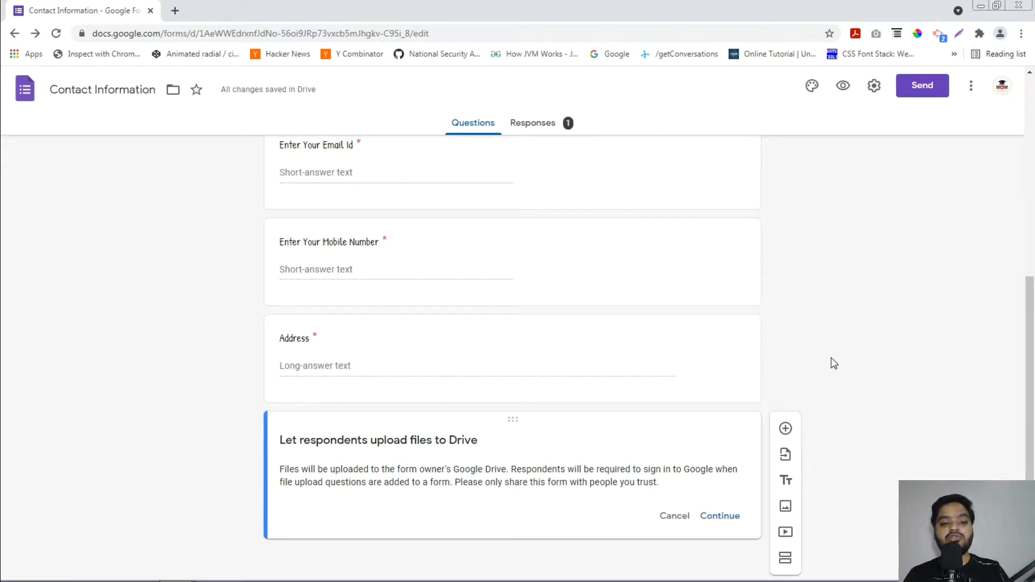
{"action": "scroll", "coordinate": [627, 441], "scroll_direction": "up", "scroll_amount": 3}
{"action": "scroll", "coordinate": [626, 441], "scroll_direction": "down", "scroll_amount": 3}
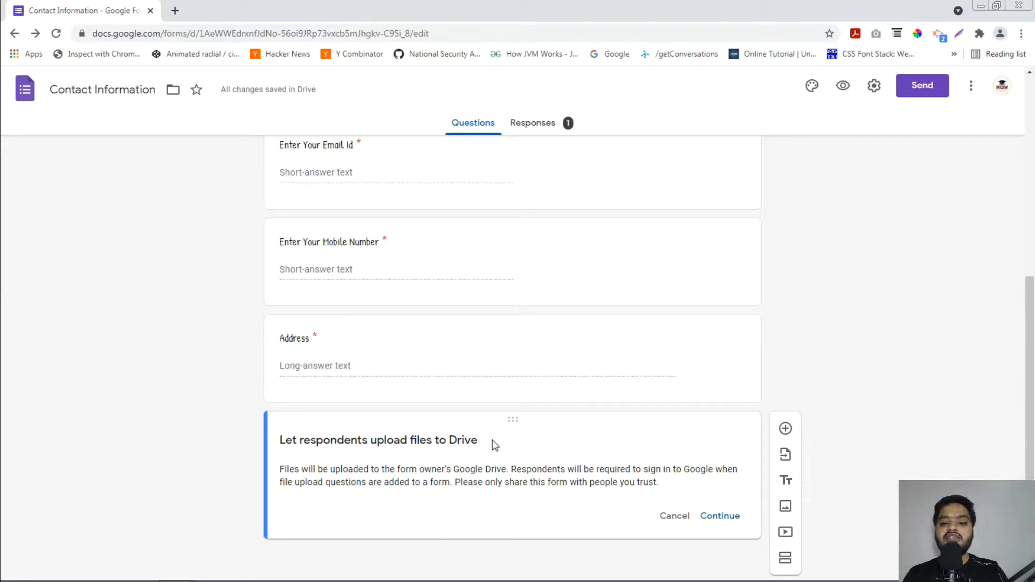
{"action": "left_click", "coordinate": [721, 518]}
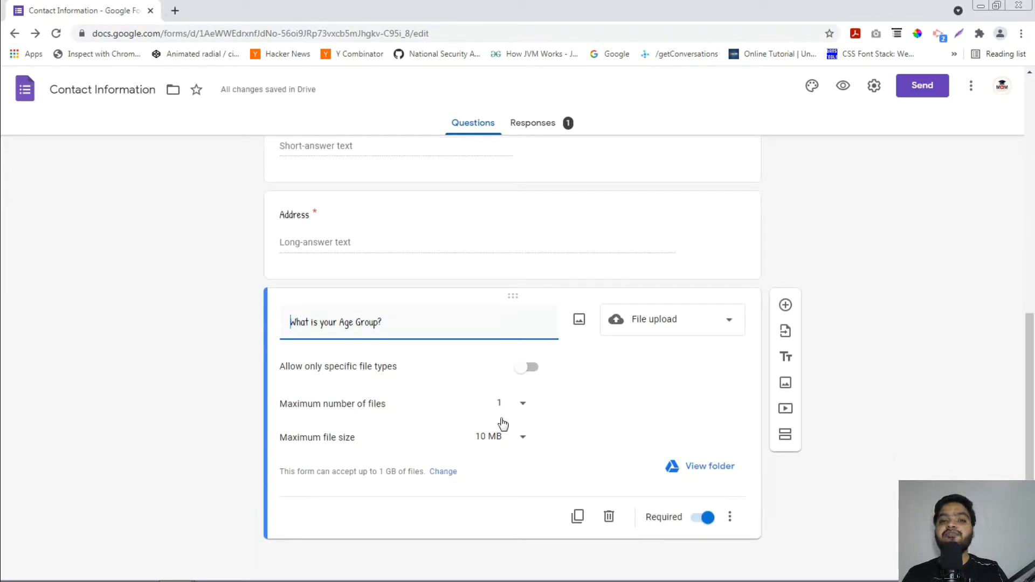
Turn on Allow only specific file types for the age group question to view the file categories, and turn it off again.
{"action": "left_click", "coordinate": [668, 323]}
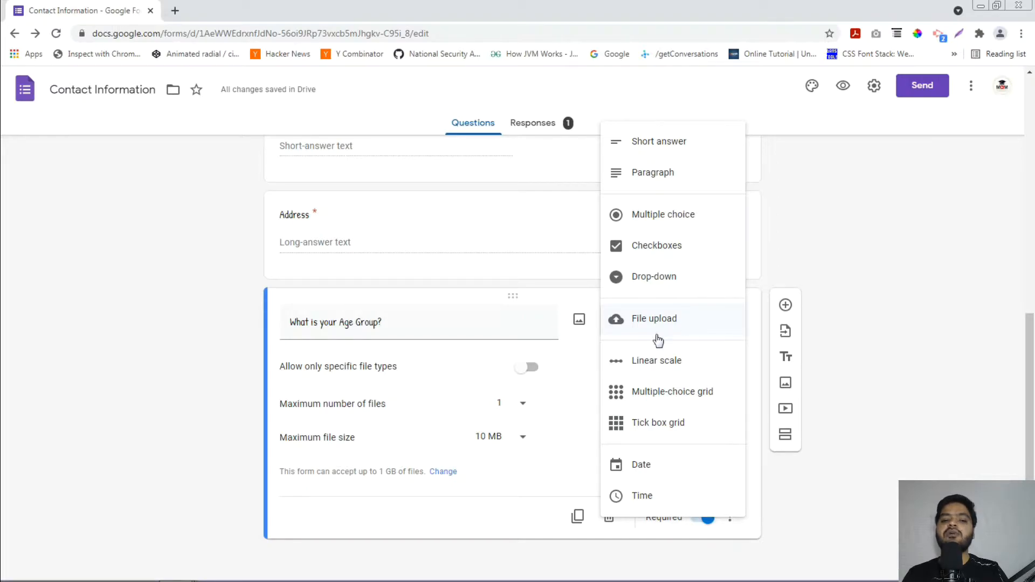
{"action": "left_click", "coordinate": [441, 329]}
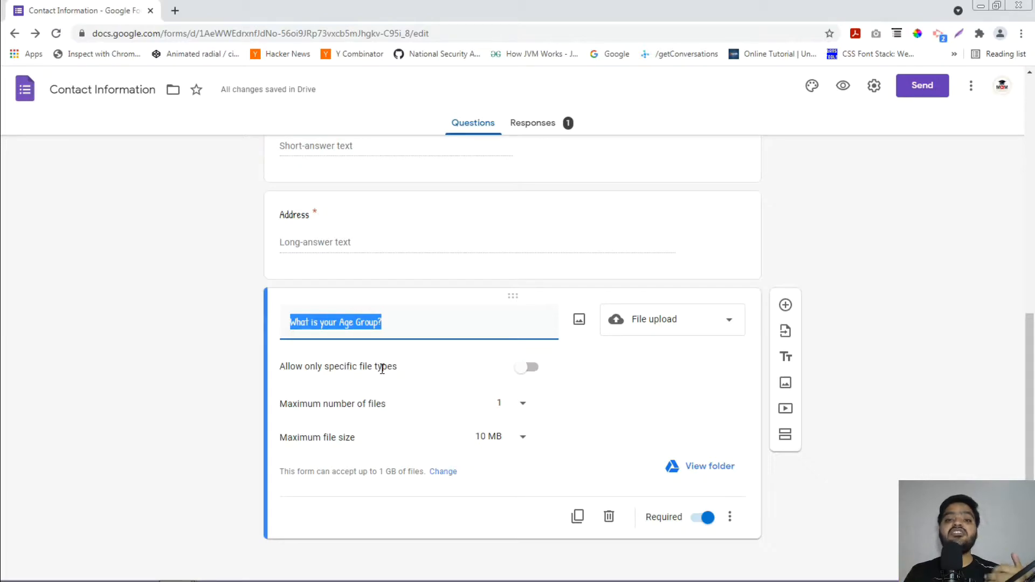
{"action": "left_click", "coordinate": [529, 369]}
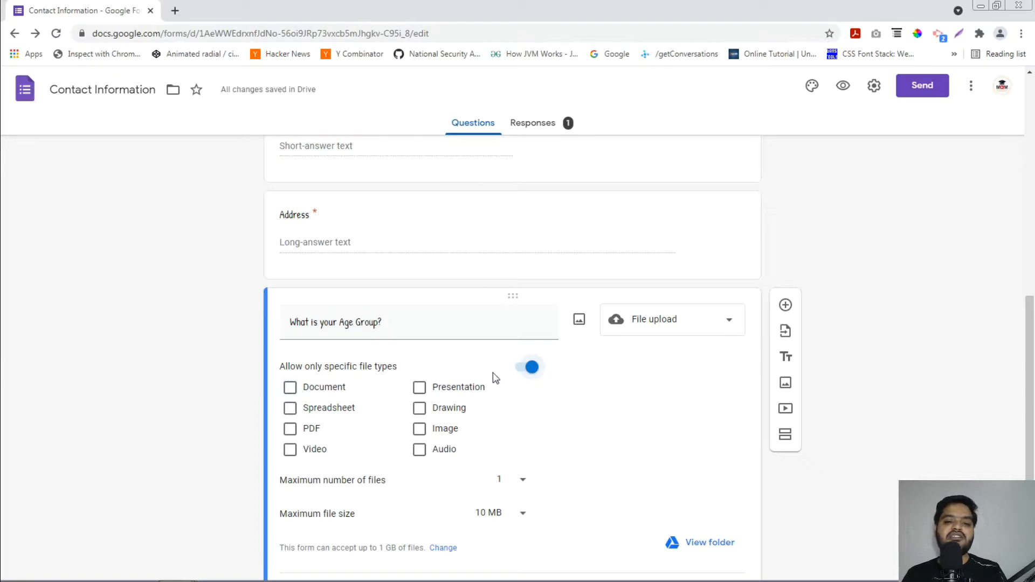
{"action": "left_click", "coordinate": [530, 368]}
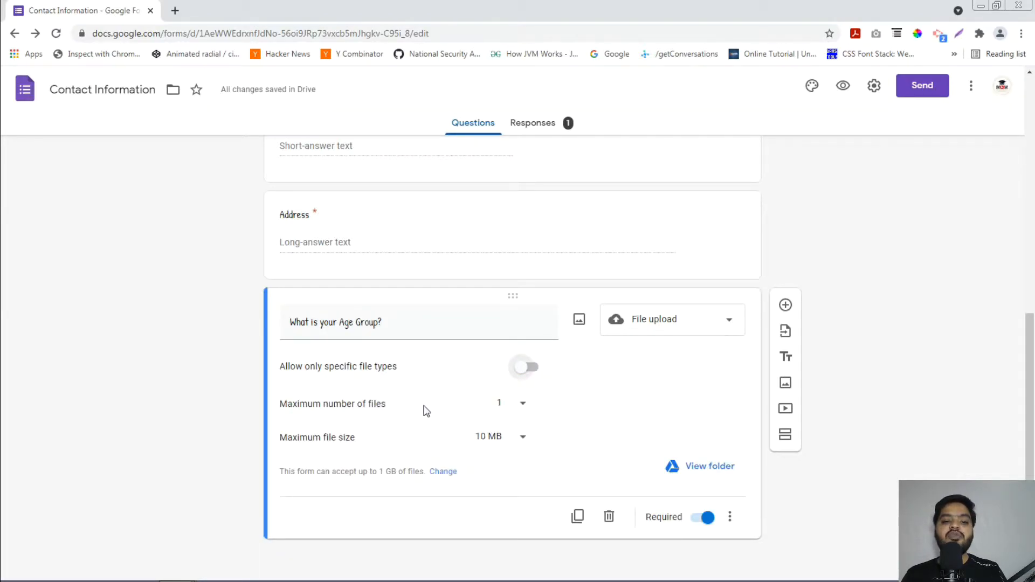
Review the choices for maximum number of files and maximum file size, keeping 1 file and 10 MB.
{"action": "left_click", "coordinate": [513, 410]}
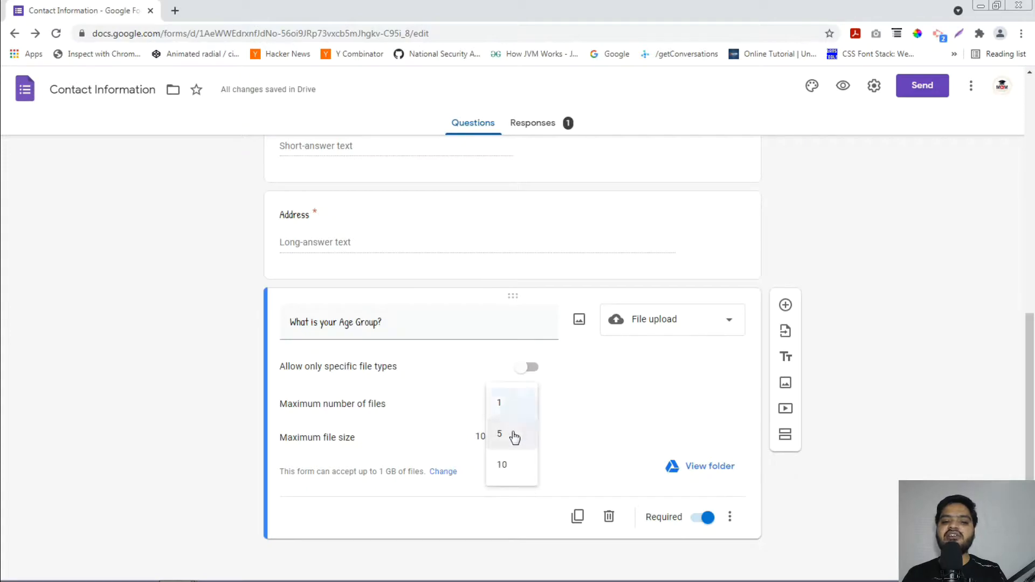
{"action": "scroll", "coordinate": [520, 446], "scroll_direction": "up", "scroll_amount": 1}
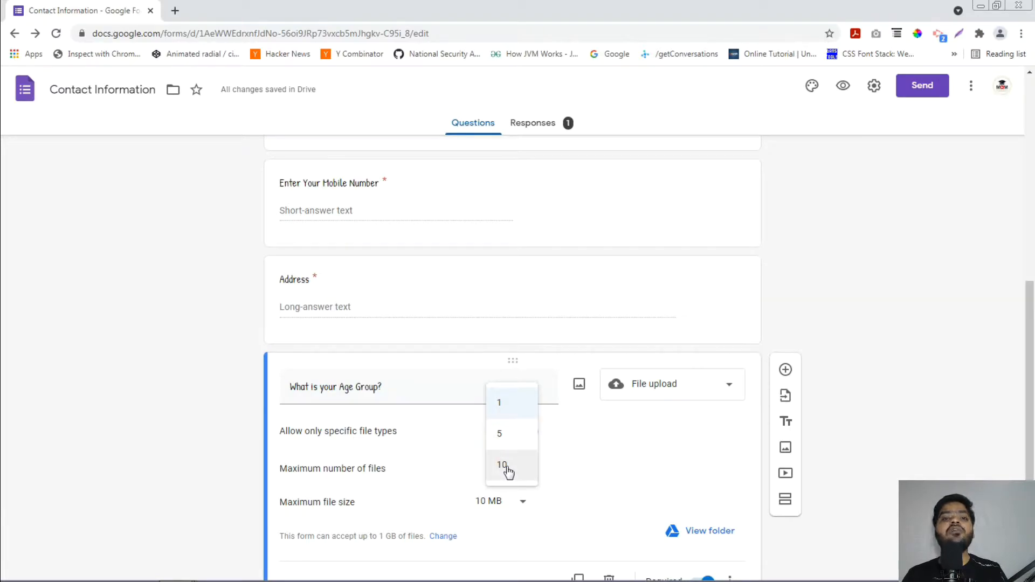
{"action": "left_click", "coordinate": [624, 467]}
{"action": "scroll", "coordinate": [605, 453], "scroll_direction": "up", "scroll_amount": 1}
{"action": "scroll", "coordinate": [605, 453], "scroll_direction": "down", "scroll_amount": 2}
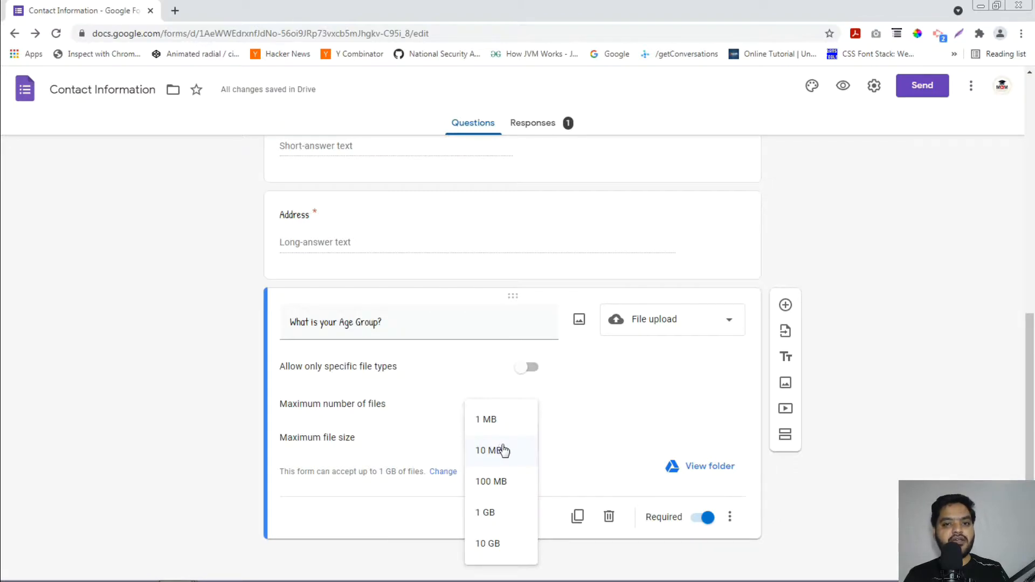
{"action": "left_click", "coordinate": [501, 451]}
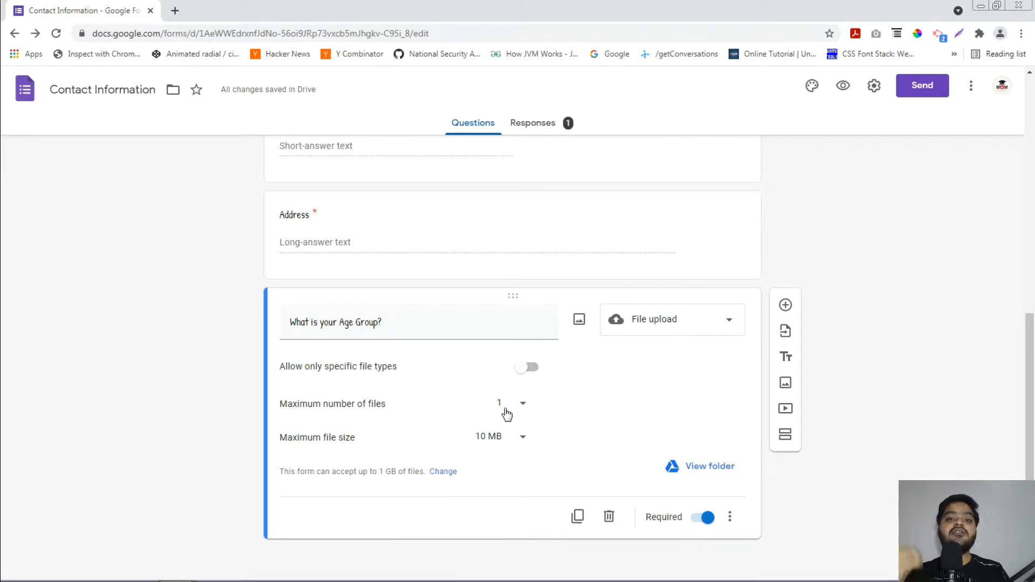
Open the question's upload folder in Drive, and reload the respondent form in the incognito window to check the signed-in account.
{"action": "left_click", "coordinate": [700, 470]}
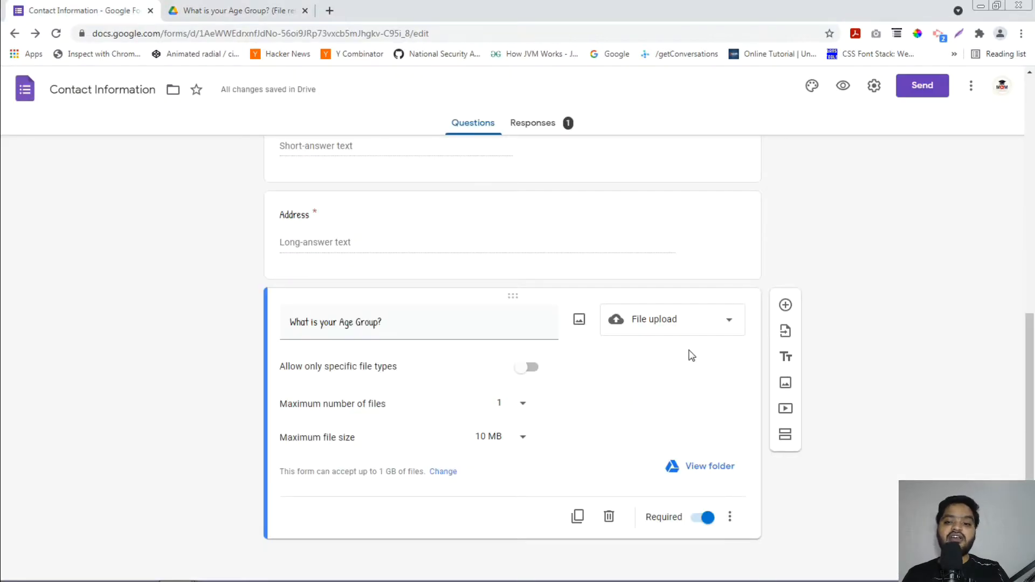
{"action": "key", "text": "alt+Tab"}
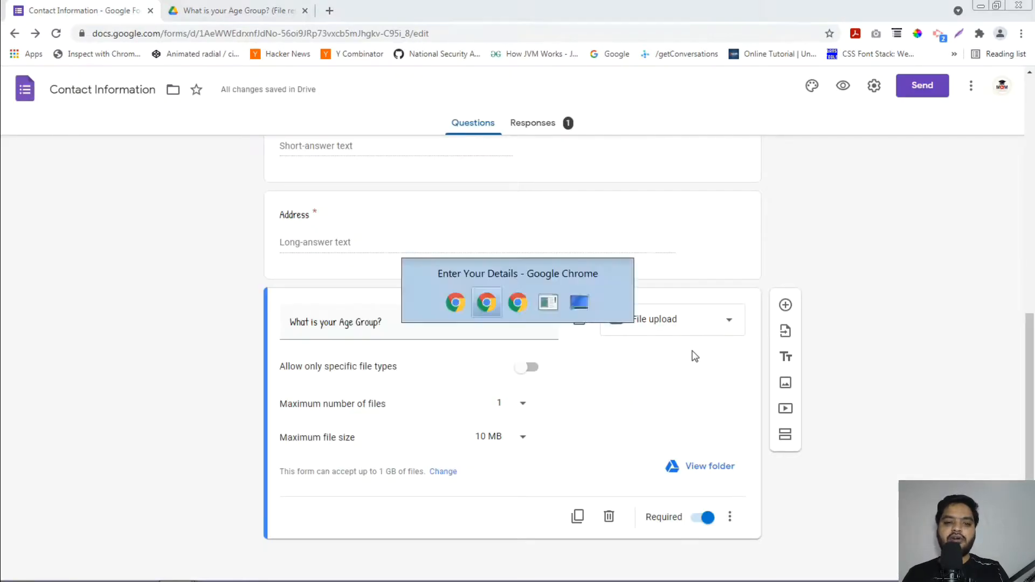
{"action": "left_click", "coordinate": [57, 33]}
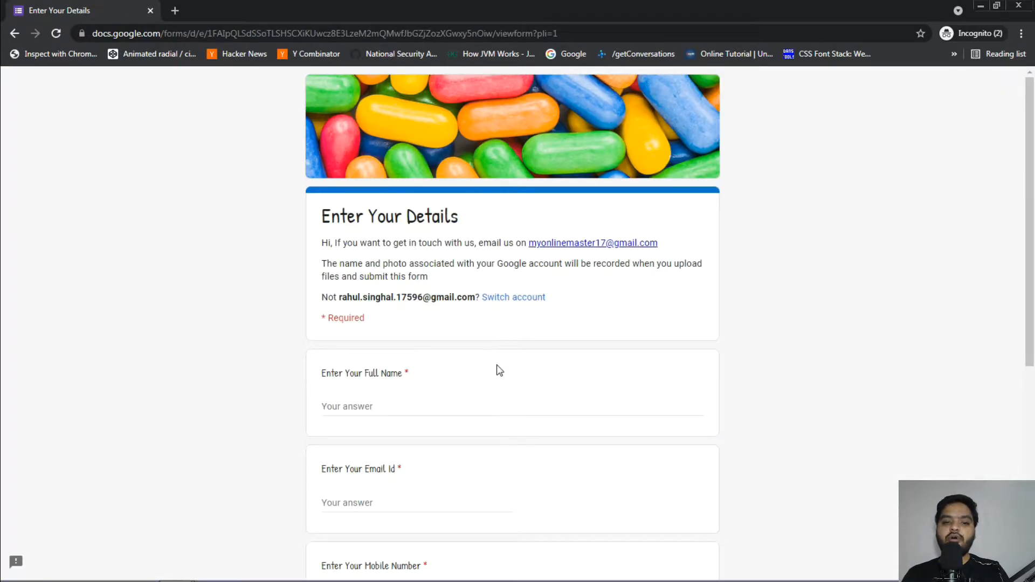
{"action": "left_click_drag", "start_coordinate": [340, 296], "coordinate": [475, 301]}
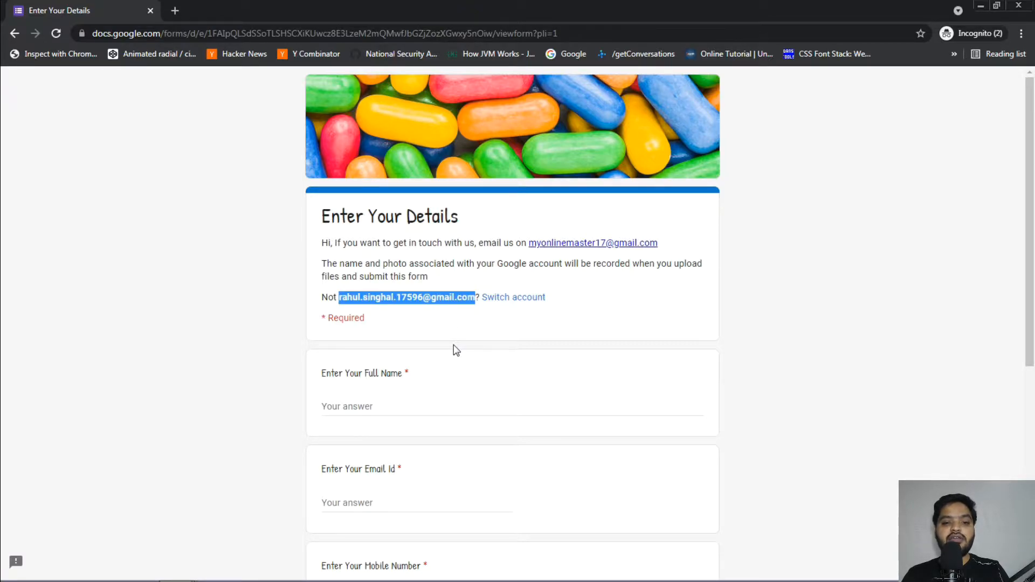
Fill in the full name with demo, and complete the email and mobile number fields from the saved demo entry.
{"action": "scroll", "coordinate": [456, 351], "scroll_direction": "down", "scroll_amount": 2}
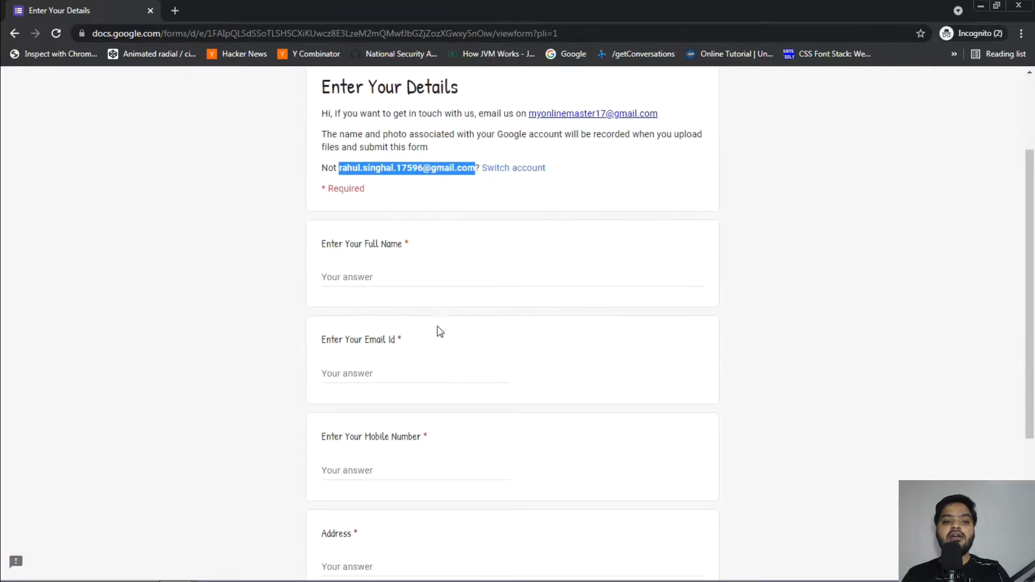
{"action": "left_click", "coordinate": [412, 277]}
{"action": "type", "text": "demo"}
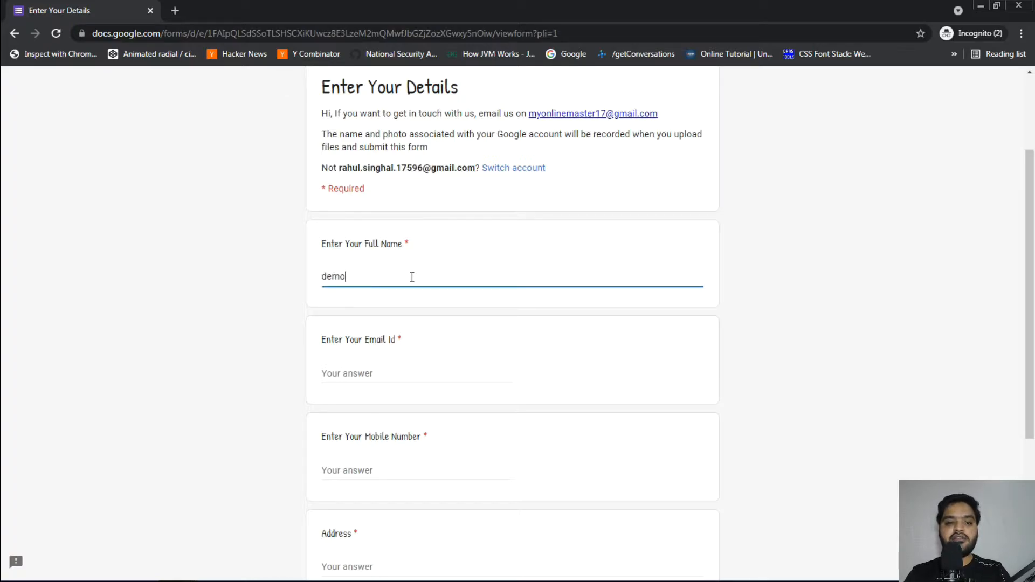
{"action": "key", "text": "Tab"}
{"action": "type", "text": "demo"}
{"action": "key", "text": "Down"}
{"action": "key", "text": "Return"}
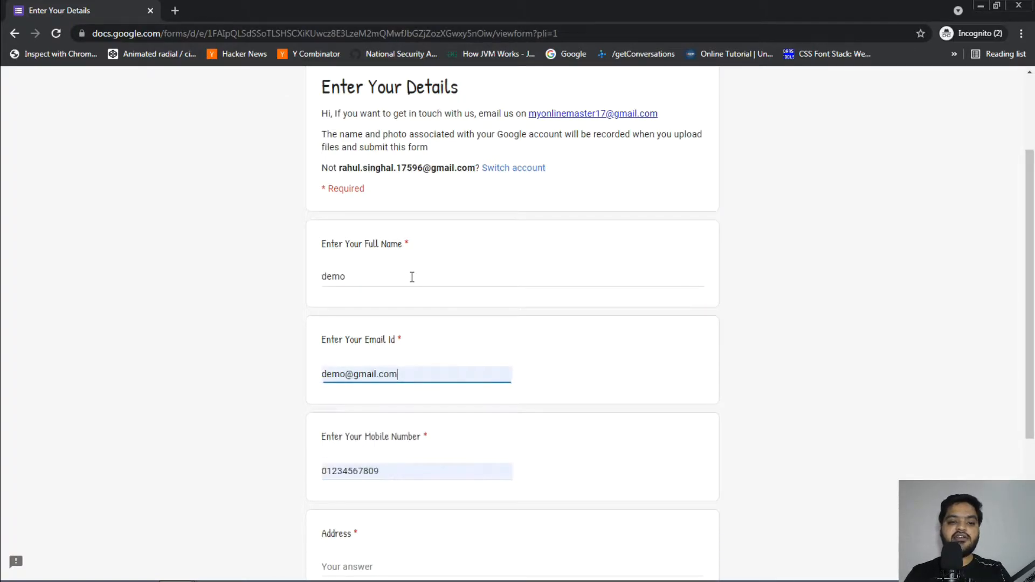
Enter demo as the answer to the Address question.
{"action": "scroll", "coordinate": [406, 420], "scroll_direction": "down", "scroll_amount": 2}
{"action": "left_click", "coordinate": [403, 432]}
{"action": "left_click", "coordinate": [406, 436]}
{"action": "type", "text": "demo"}
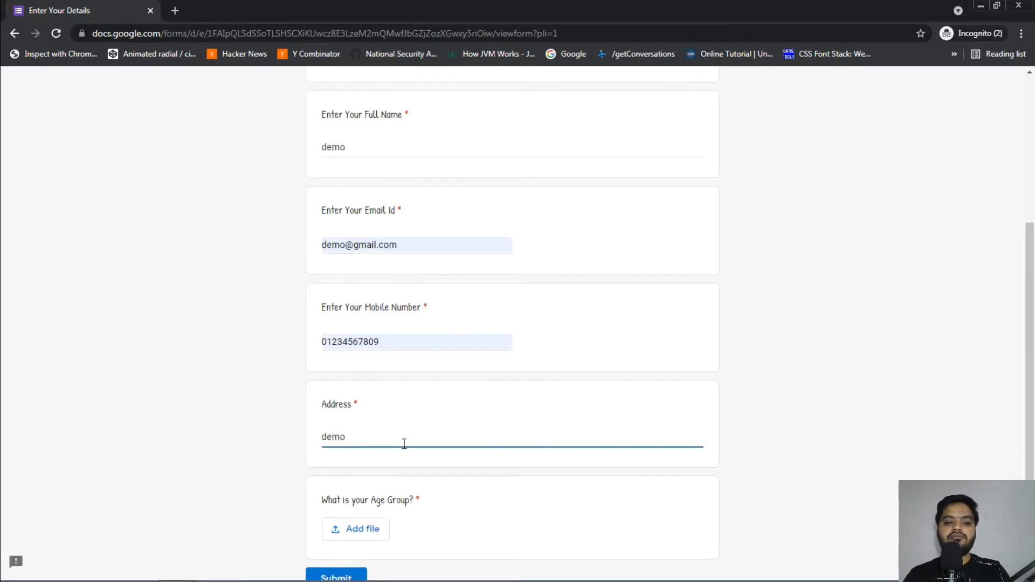
{"action": "scroll", "coordinate": [404, 443], "scroll_direction": "down", "scroll_amount": 2}
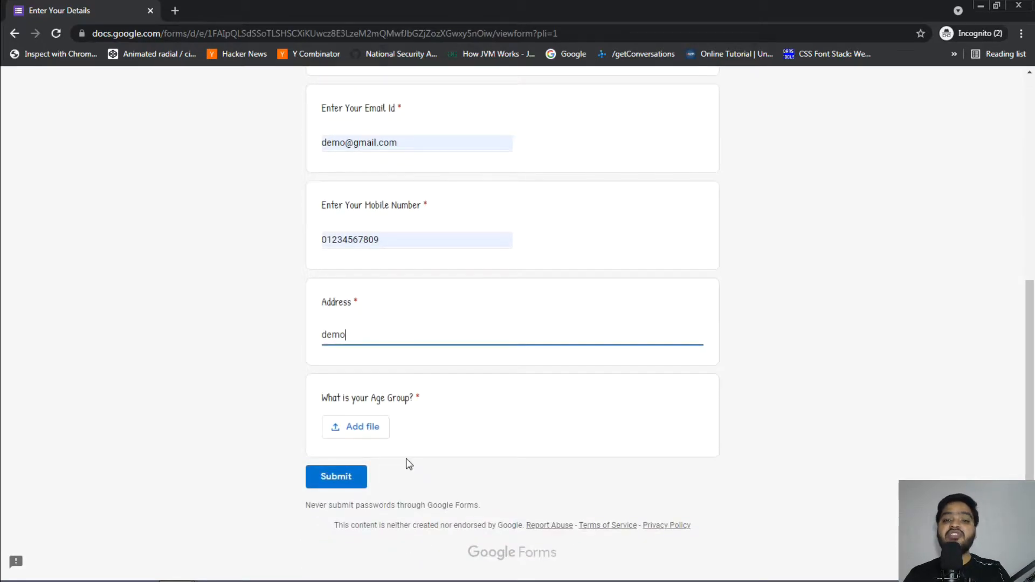
{"action": "left_click", "coordinate": [224, 434]}
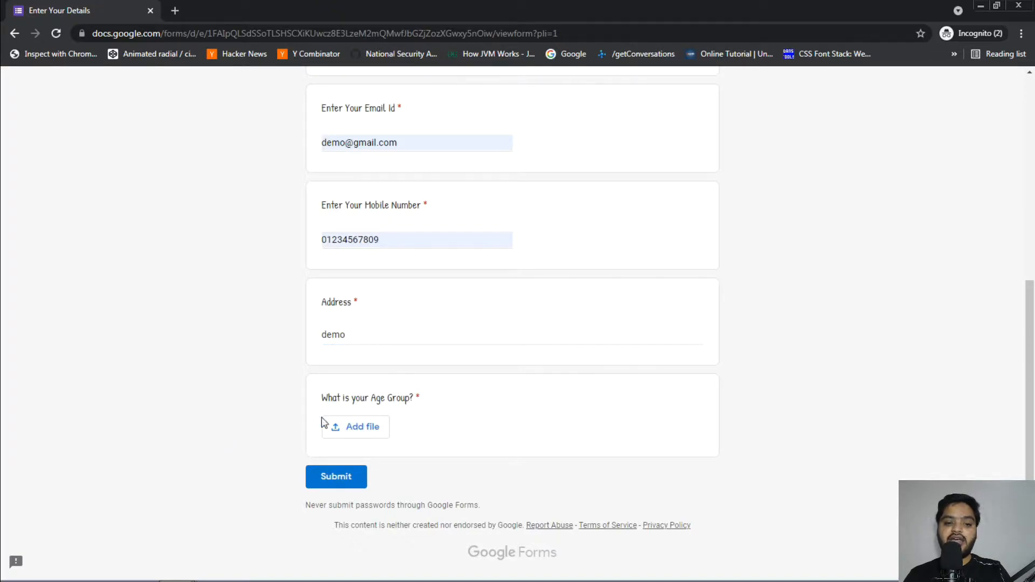
Start adding a file to the age group question, look through the My Drive and Previously selected sources, and return to Upload.
{"action": "left_click", "coordinate": [361, 436]}
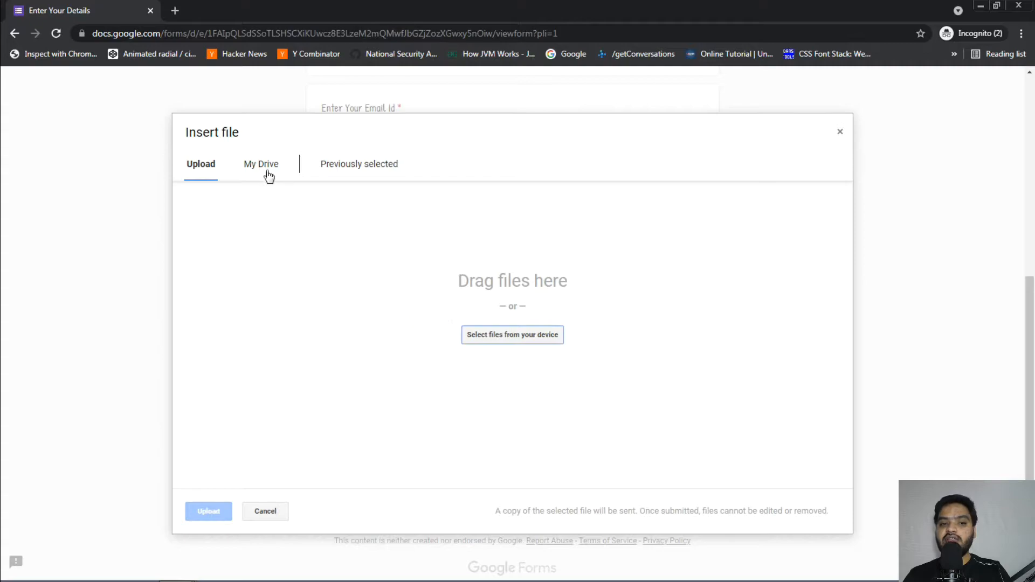
{"action": "left_click", "coordinate": [267, 172]}
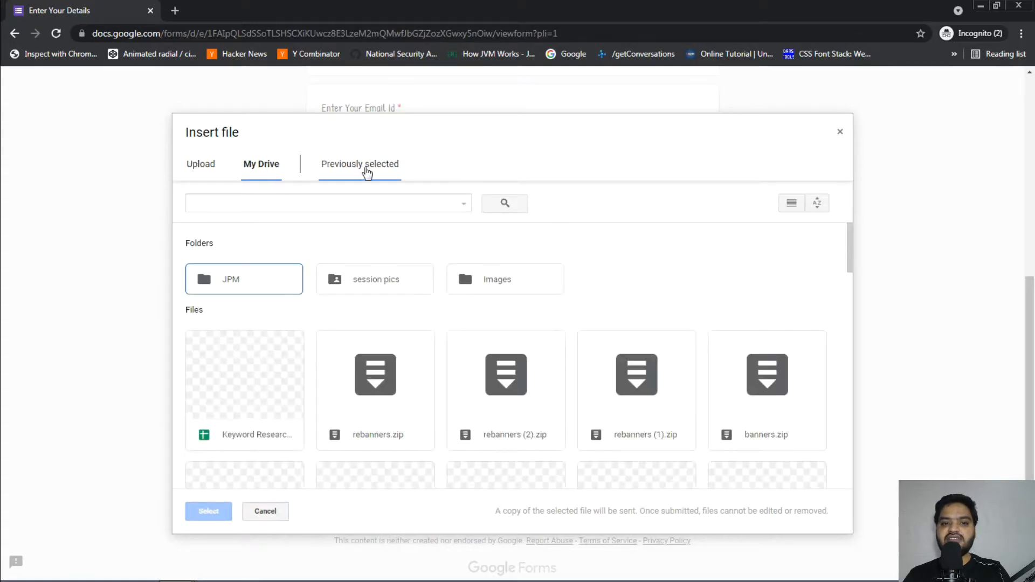
{"action": "left_click", "coordinate": [366, 170]}
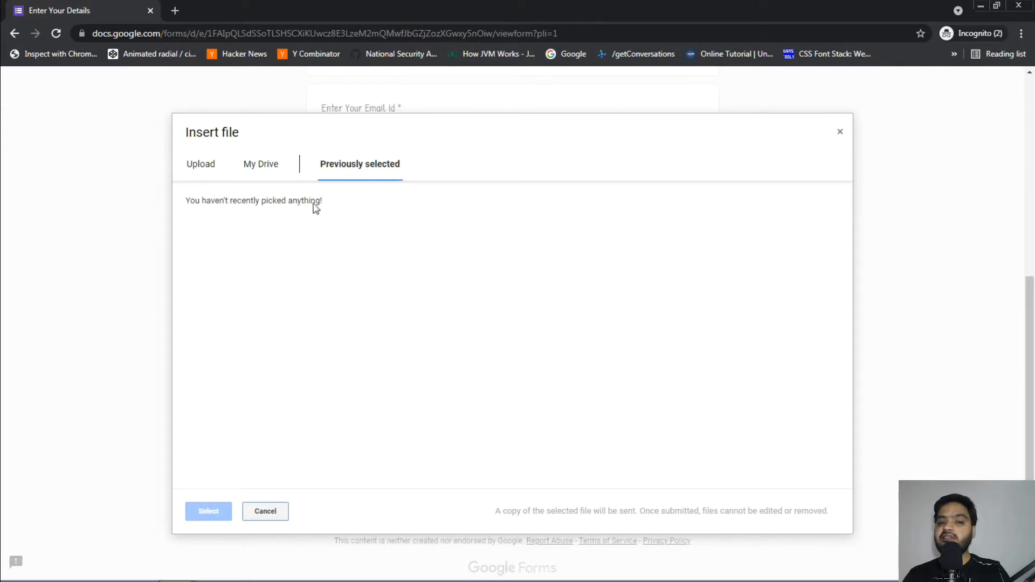
{"action": "left_click", "coordinate": [207, 166]}
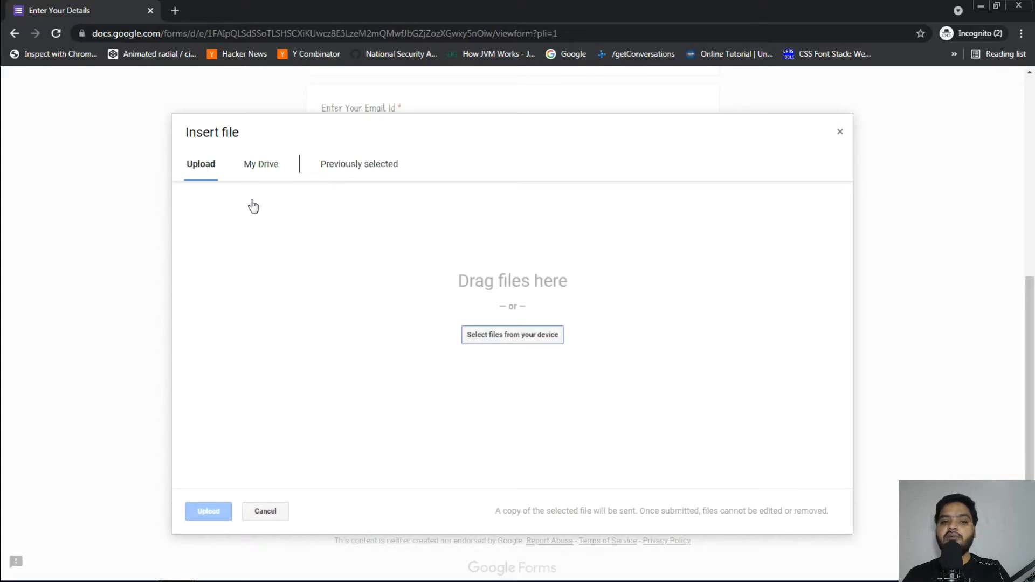
Upload the myfile PDF from the Desktop as the age group answer and submit the form.
{"action": "left_click", "coordinate": [509, 337]}
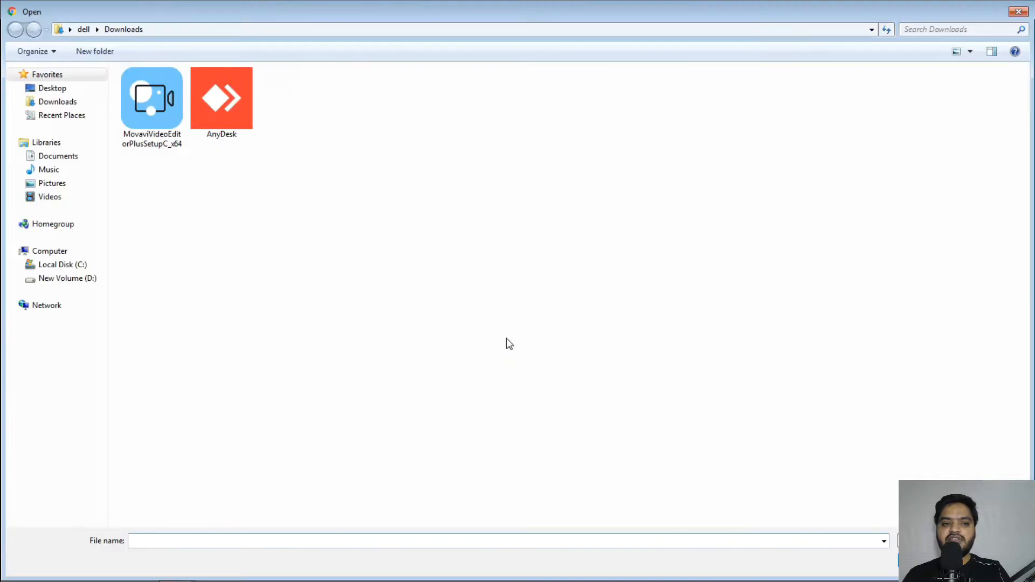
{"action": "left_click", "coordinate": [58, 88]}
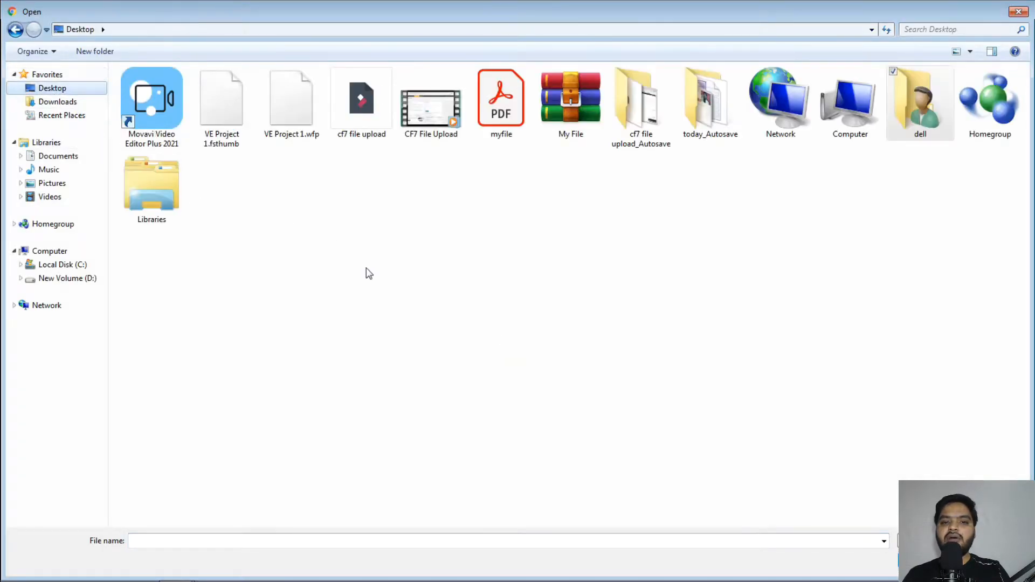
{"action": "left_click", "coordinate": [516, 129]}
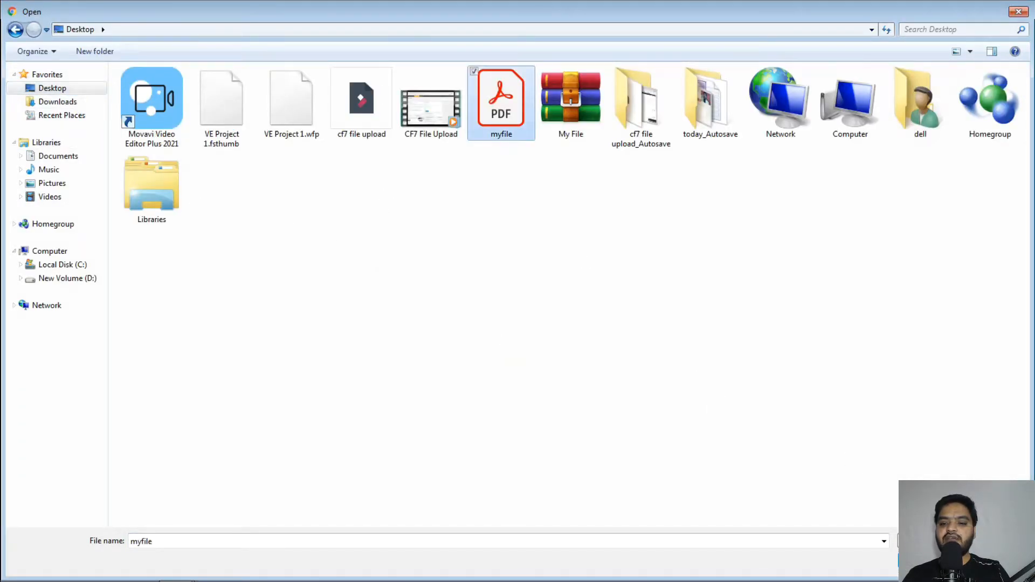
{"action": "left_click", "coordinate": [930, 560]}
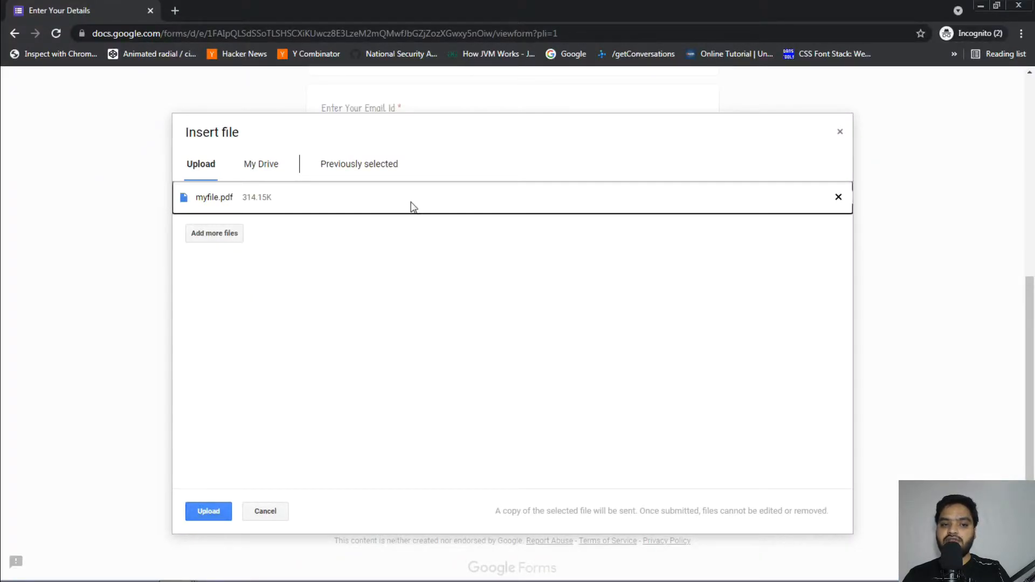
{"action": "left_click", "coordinate": [202, 511]}
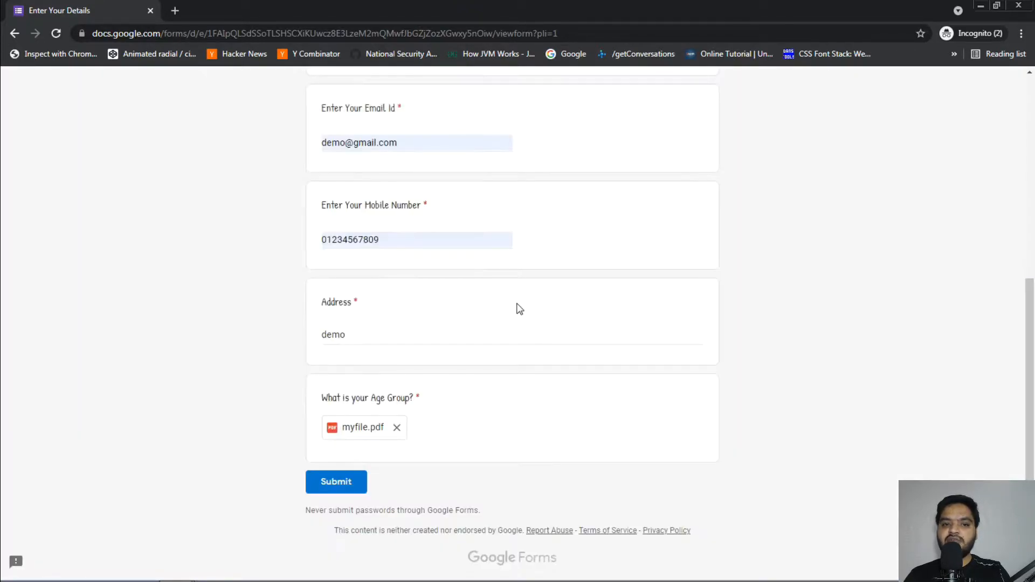
{"action": "left_click", "coordinate": [327, 481]}
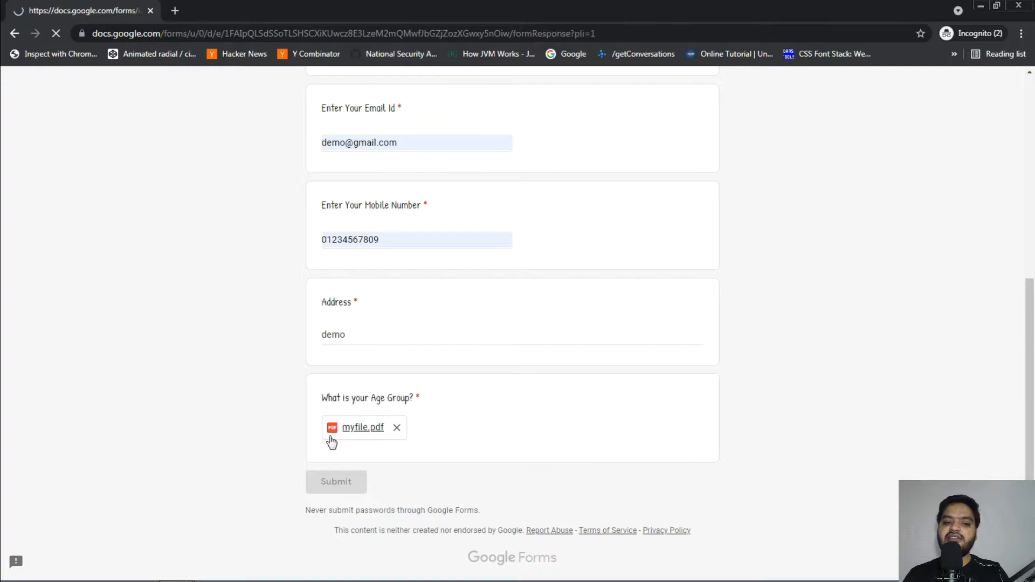
Refresh the age group question's file responses folder in Drive and preview the submitted PDF through its last page.
{"action": "key", "text": "alt+Tab"}
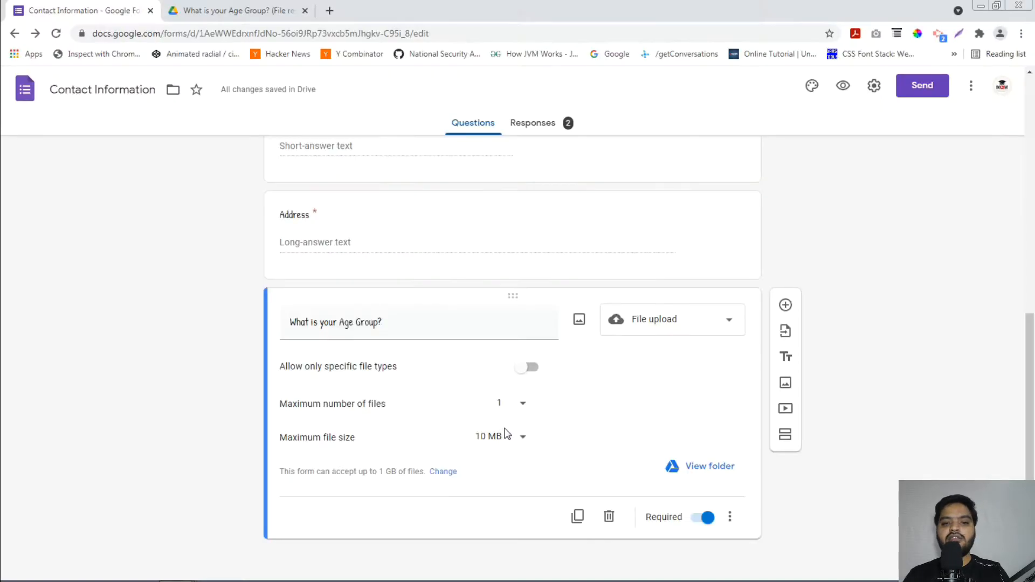
{"action": "left_click", "coordinate": [205, 11]}
{"action": "left_click", "coordinate": [56, 33]}
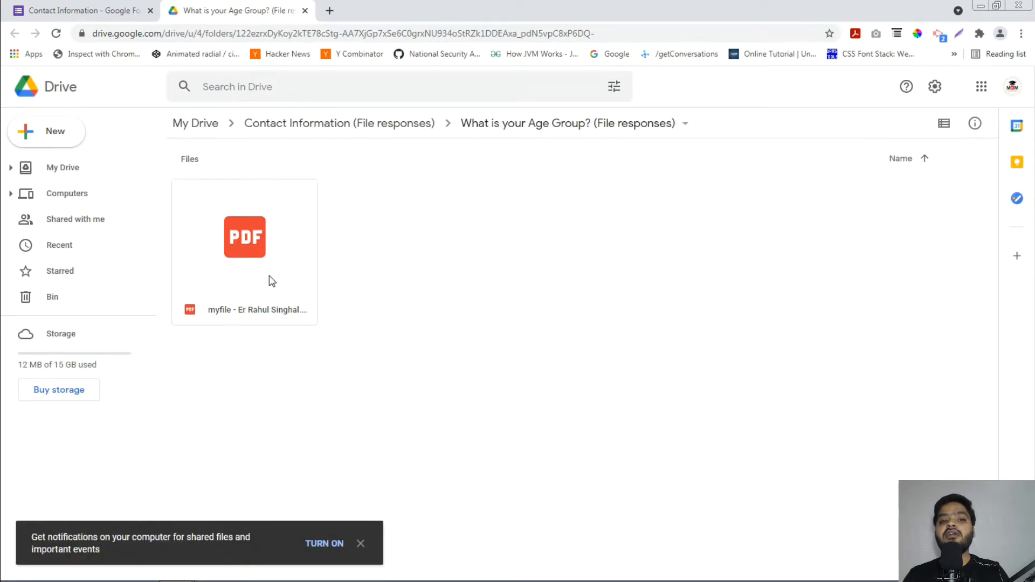
{"action": "double_click", "coordinate": [269, 276]}
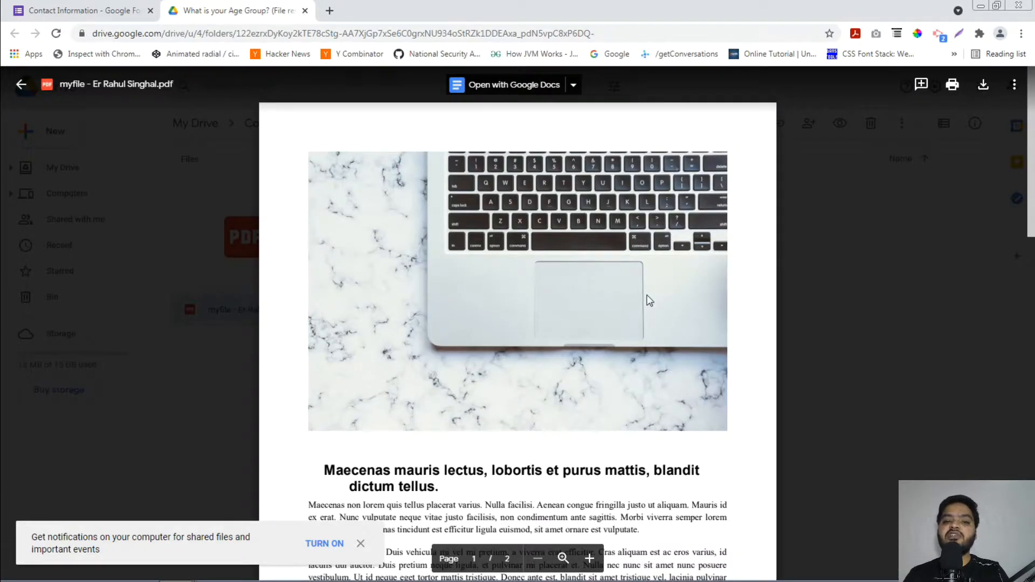
{"action": "scroll", "coordinate": [649, 300], "scroll_direction": "down", "scroll_amount": 15}
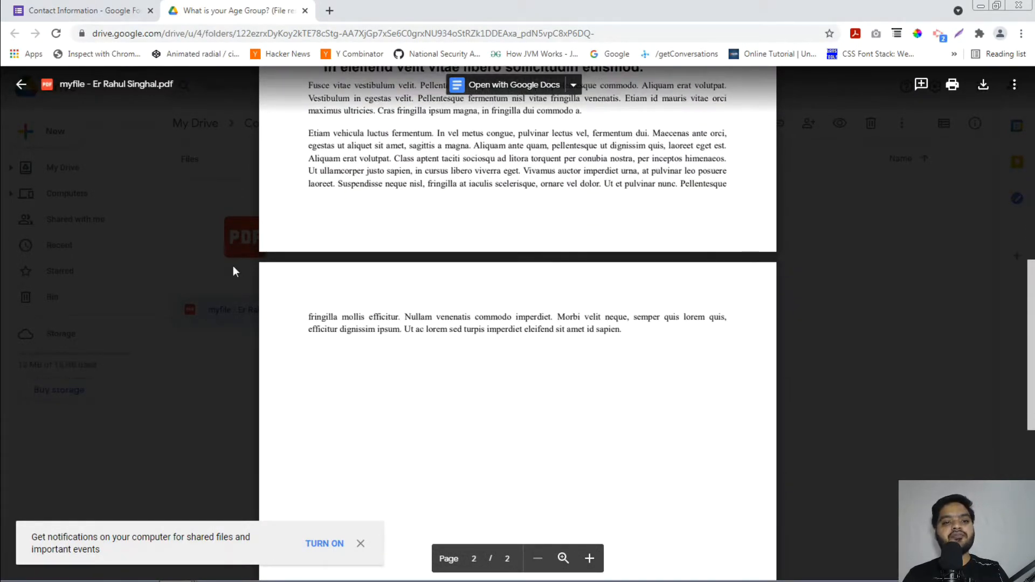
{"action": "left_click", "coordinate": [233, 271]}
Return to the Contact Information form editor and change the age group question's answer type to Linear scale.
{"action": "left_click", "coordinate": [122, 8]}
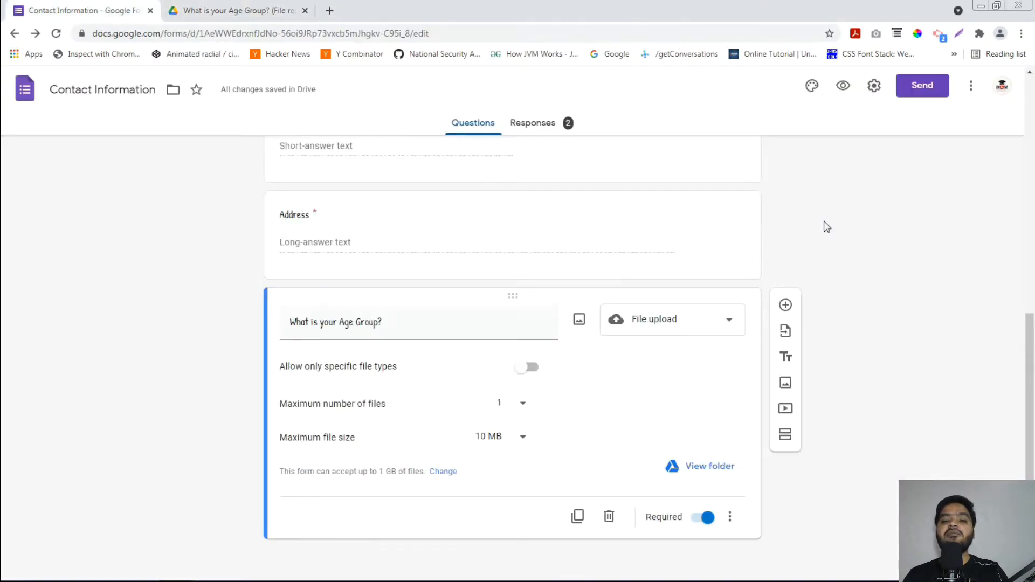
{"action": "left_click", "coordinate": [677, 330]}
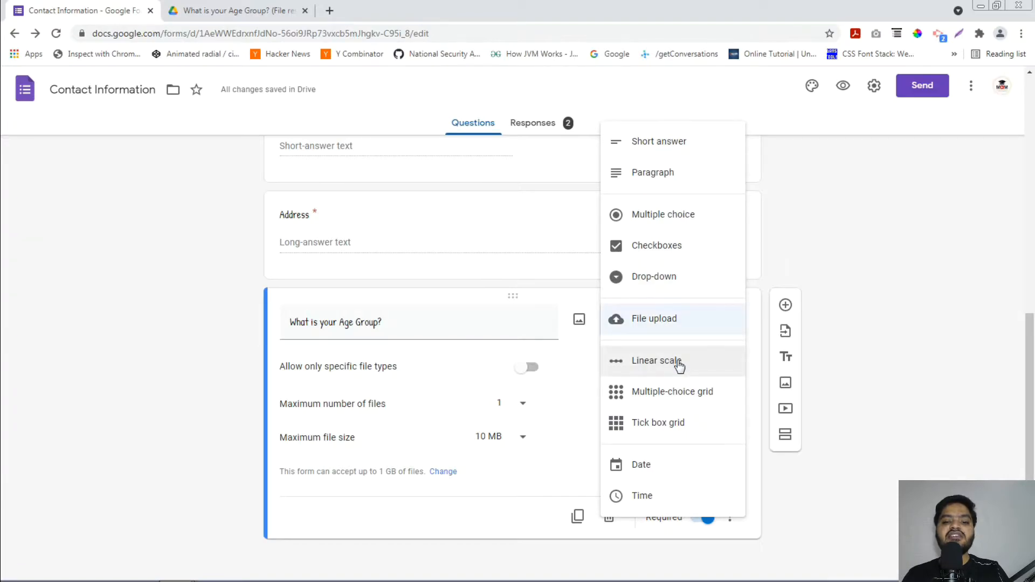
{"action": "left_click", "coordinate": [679, 367]}
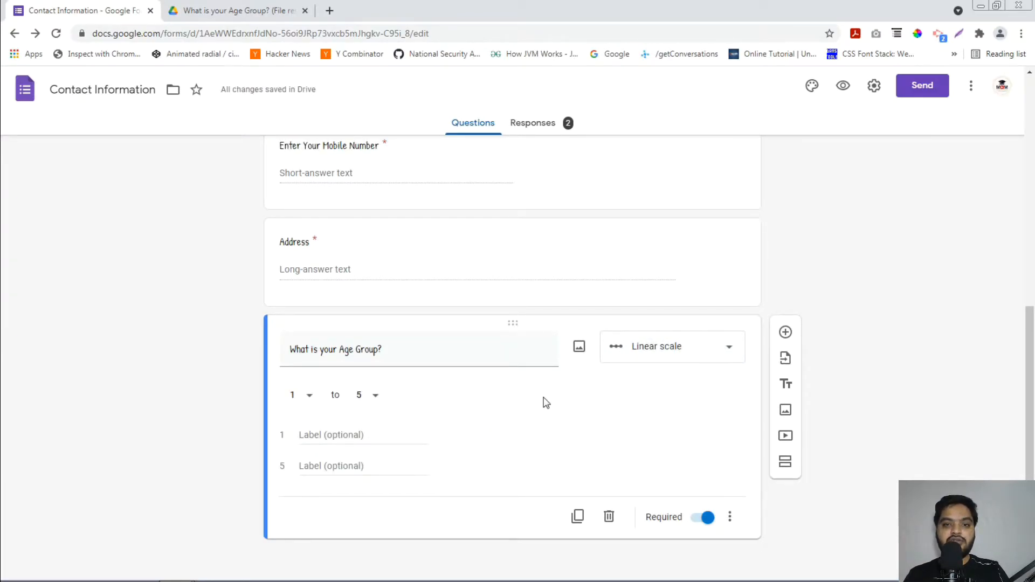
Retitle the linear scale question as "Rate your experience from 1 to 5".
{"action": "left_click", "coordinate": [431, 353]}
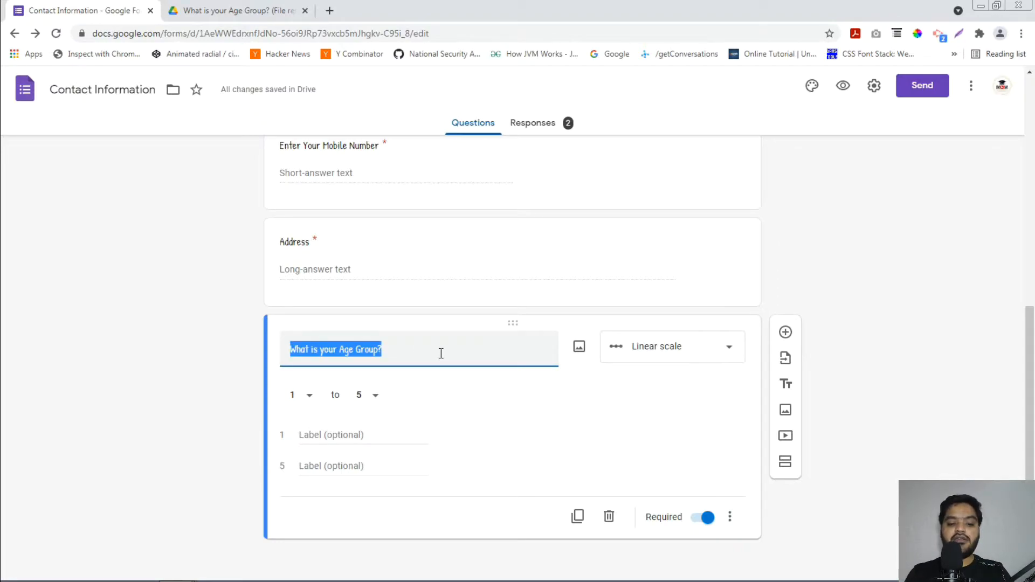
{"action": "type", "text": "Rate is fr"}
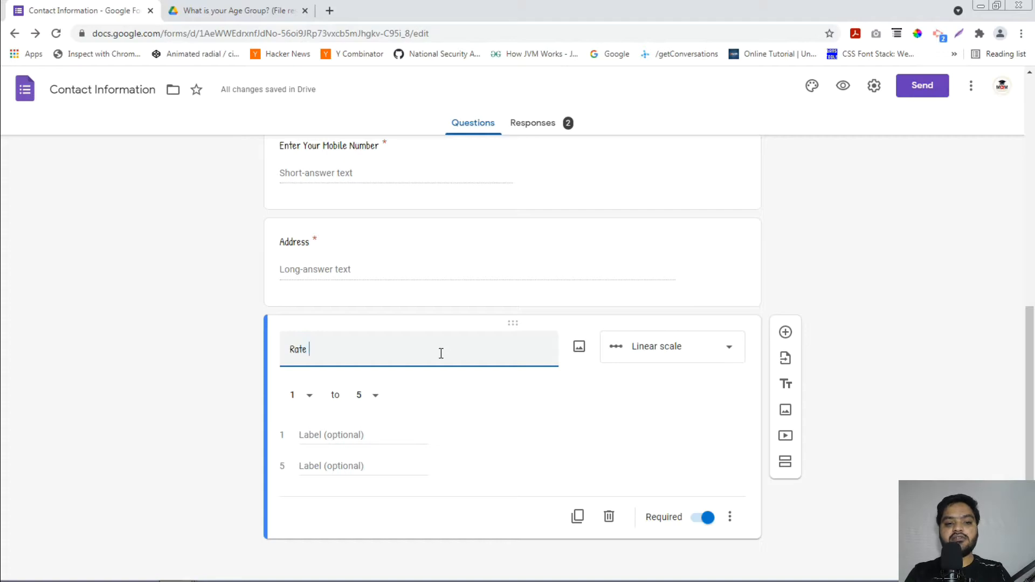
{"action": "key", "text": "BackSpace"}
{"action": "key", "text": "BackSpace"}
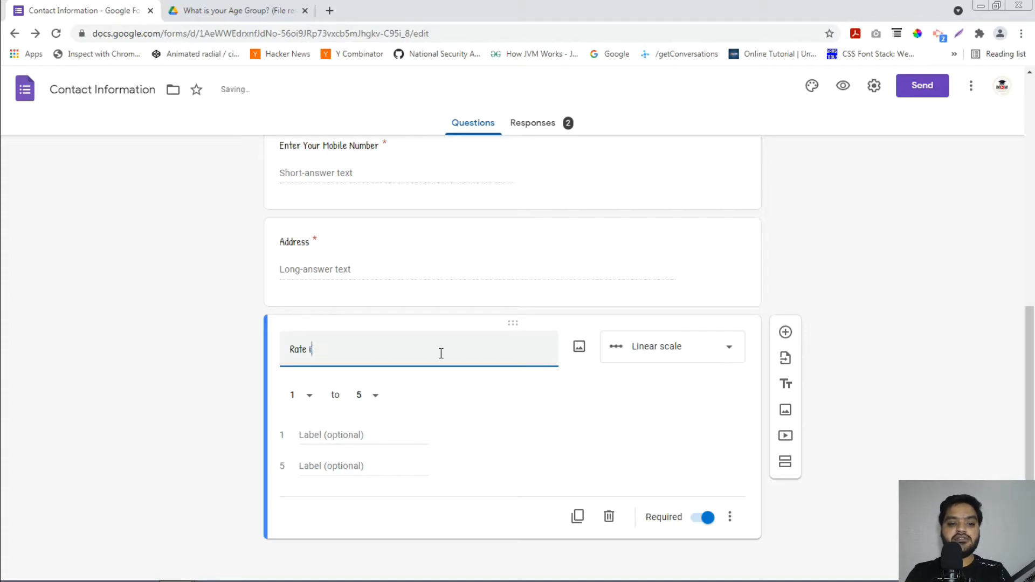
{"action": "type", "text": "ou"}
{"action": "key", "text": "BackSpace"}
{"action": "key", "text": "BackSpace"}
{"action": "type", "text": "our"}
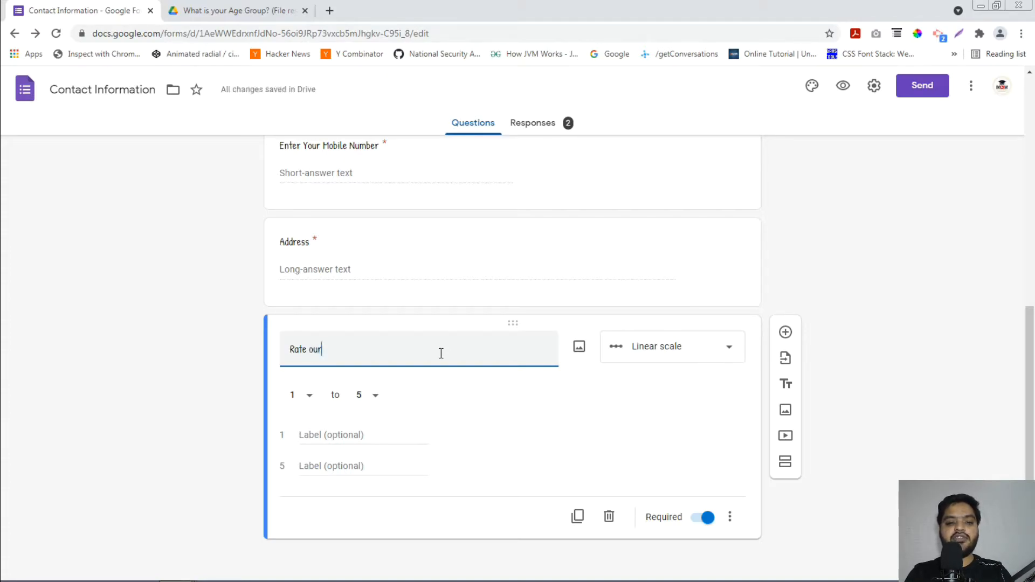
{"action": "key", "text": "BackSpace"}
{"action": "key", "text": "BackSpace"}
{"action": "key", "text": "BackSpace"}
{"action": "key", "text": "BackSpace"}
{"action": "type", "text": "your e"}
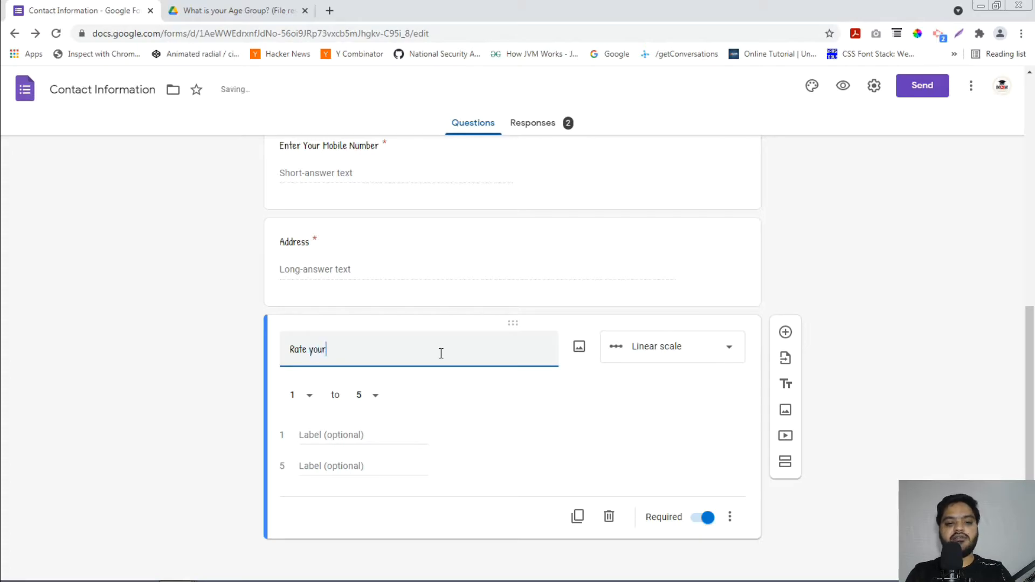
{"action": "type", "text": "xperienc"}
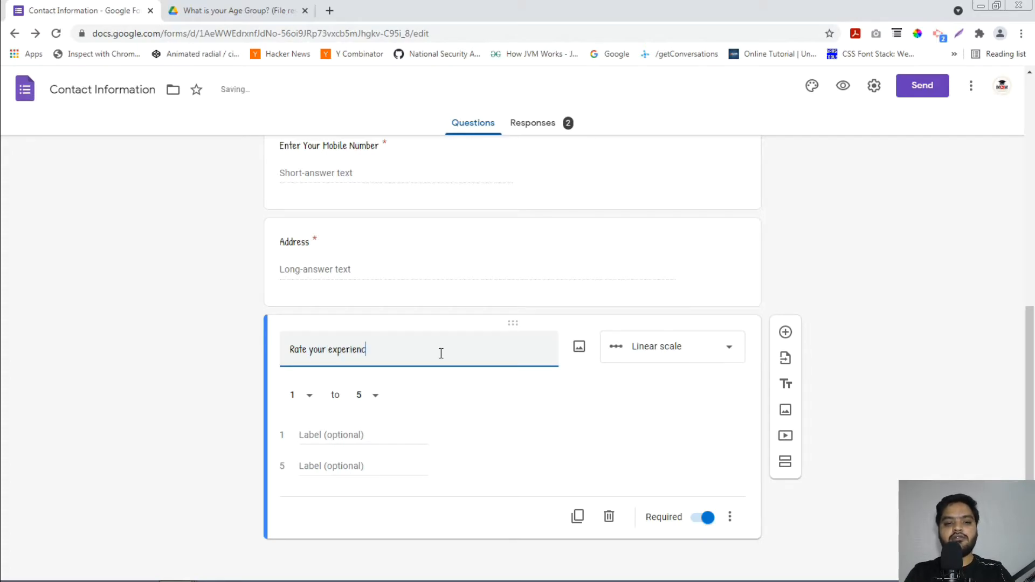
{"action": "type", "text": "e from 1 ro"}
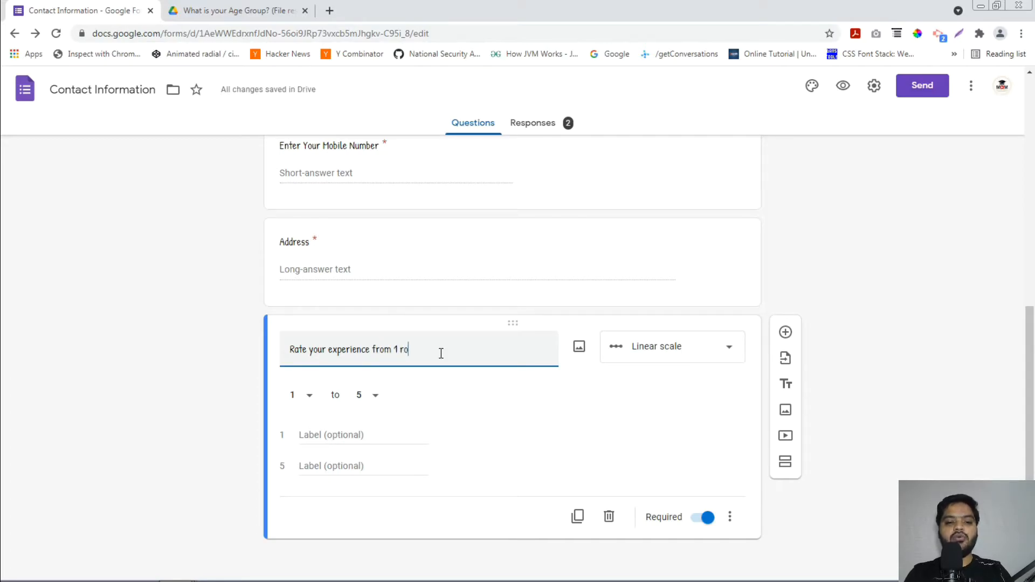
{"action": "key", "text": "BackSpace"}
{"action": "key", "text": "BackSpace"}
{"action": "type", "text": "to 5"}
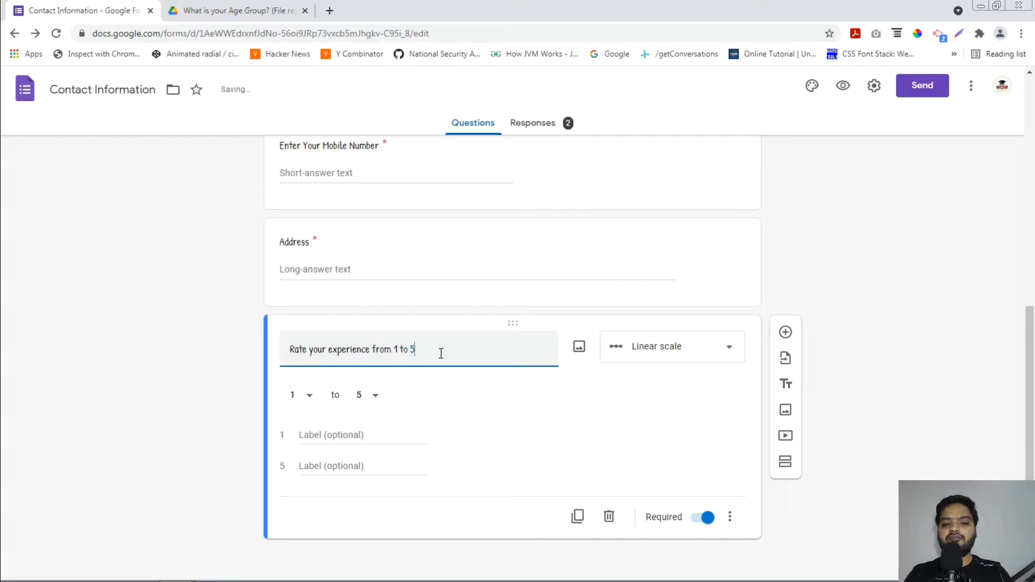
Label the scale's value 1 as Very Bad and its value 5 as Very Good.
{"action": "left_click", "coordinate": [387, 429]}
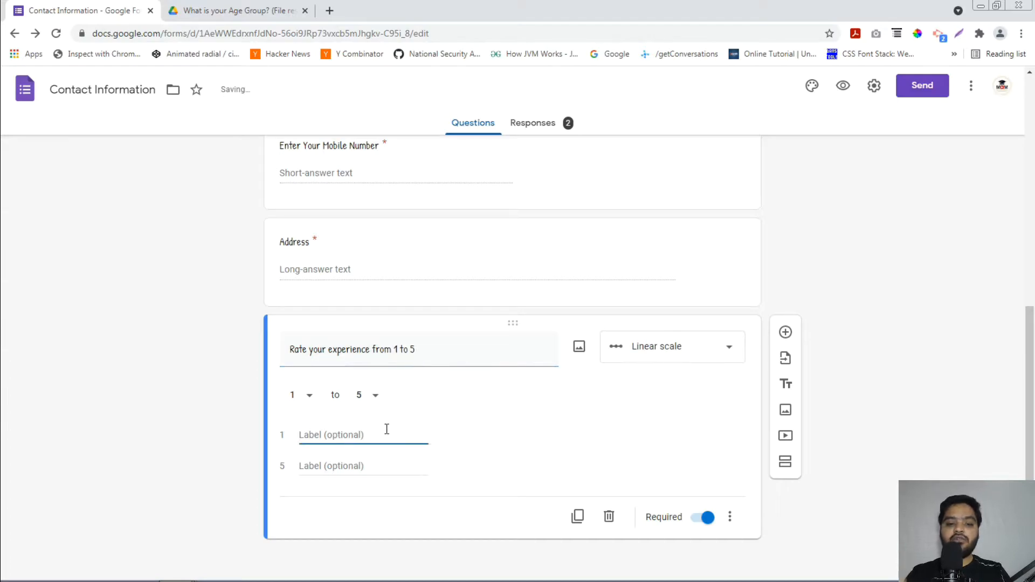
{"action": "type", "text": "Bad"}
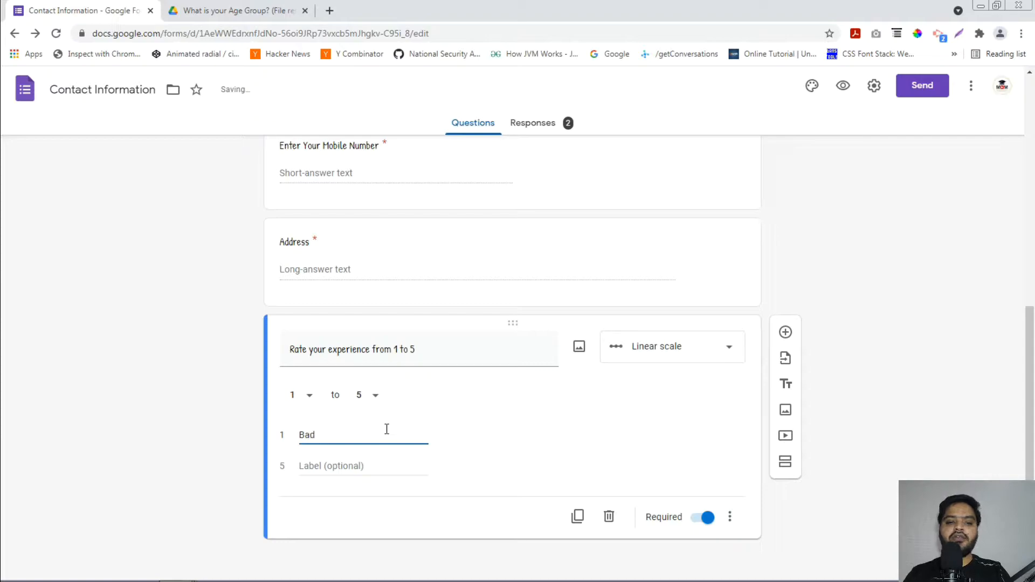
{"action": "left_click", "coordinate": [378, 467]}
{"action": "type", "text": "Very Good"}
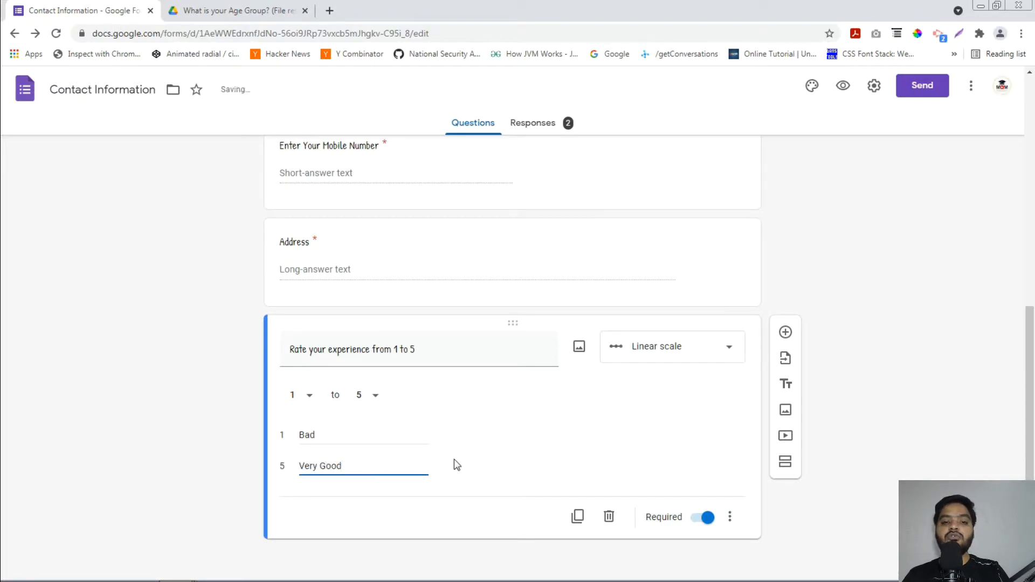
{"action": "left_click", "coordinate": [522, 424]}
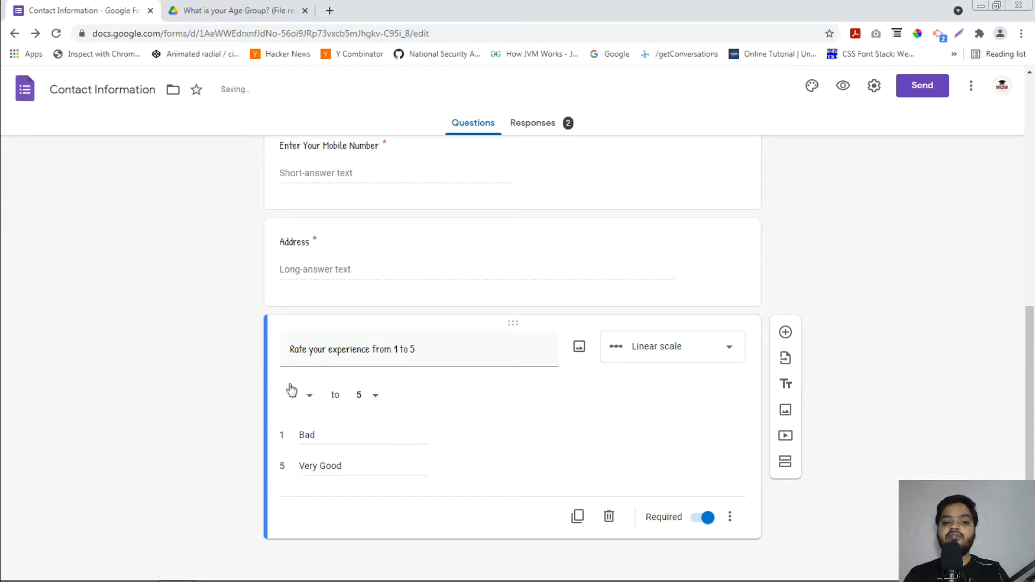
{"action": "left_click", "coordinate": [324, 438]}
{"action": "type", "text": "Very"}
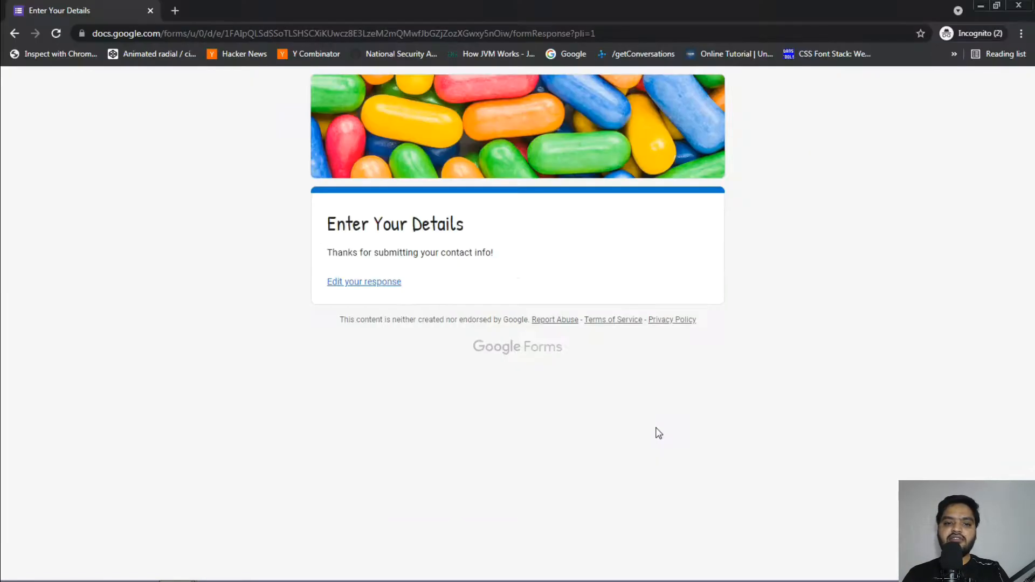
Go back to the respondent form in the incognito window and try ratings 1 and 5 on the experience scale.
{"action": "left_click", "coordinate": [22, 36]}
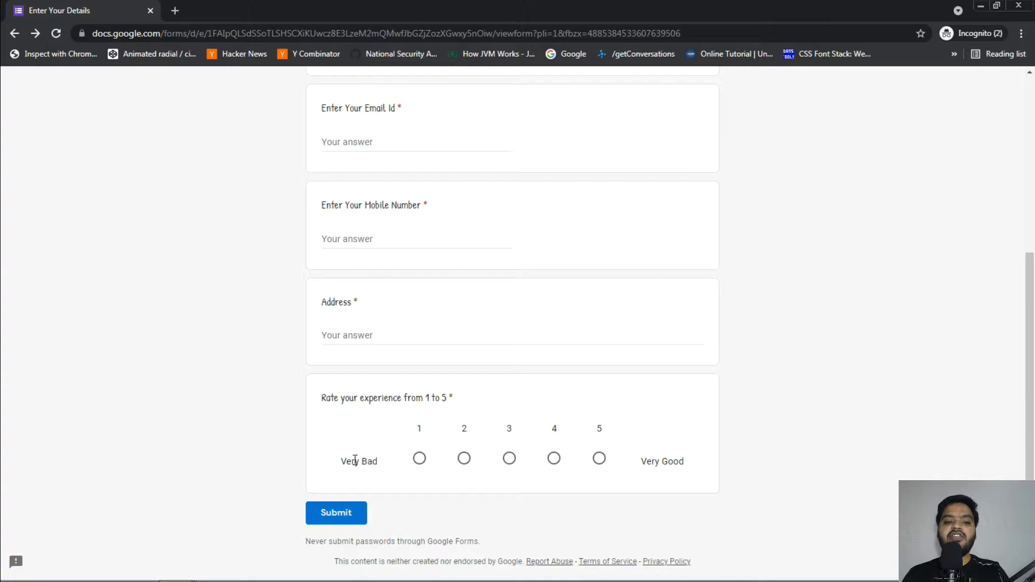
{"action": "left_click", "coordinate": [423, 464]}
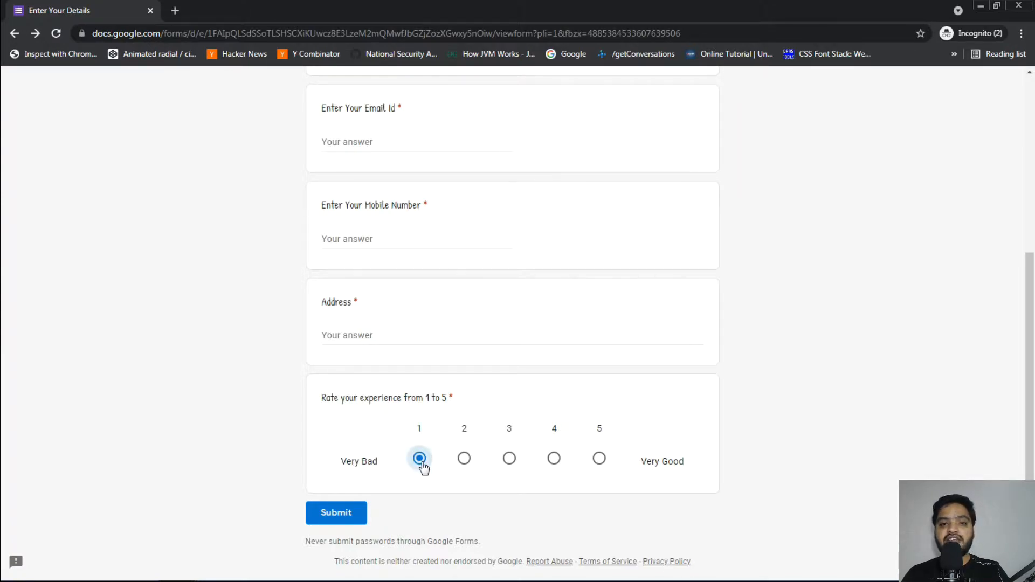
{"action": "left_click", "coordinate": [600, 461]}
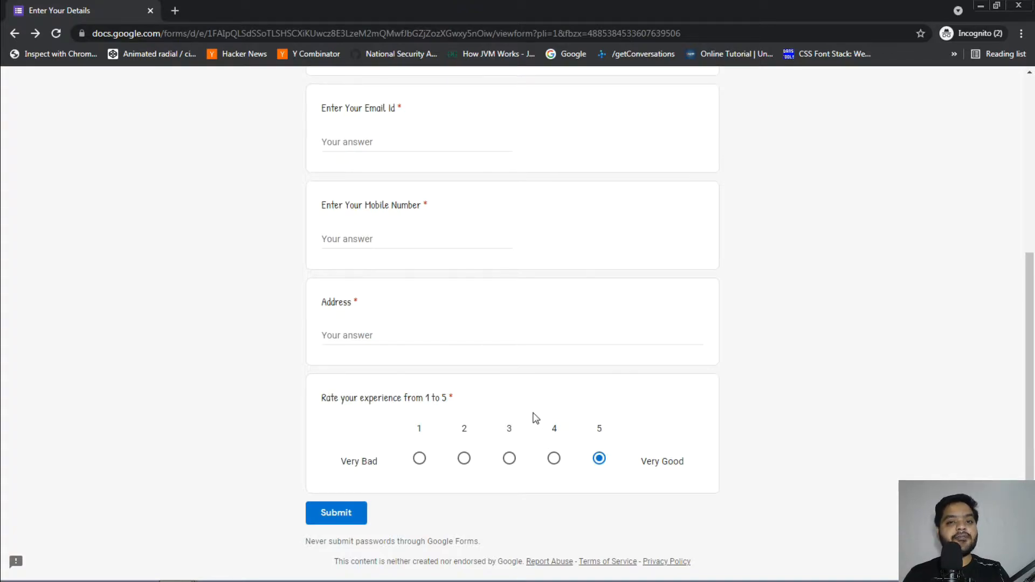
Make the question a Multiple-choice grid titled "How much command do you have on languages?" with rows Hindi, English, French and columns Read, Write, Speak, All Three.
{"action": "key", "text": "alt+Tab"}
{"action": "scroll", "coordinate": [536, 418], "scroll_direction": "up", "scroll_amount": 1}
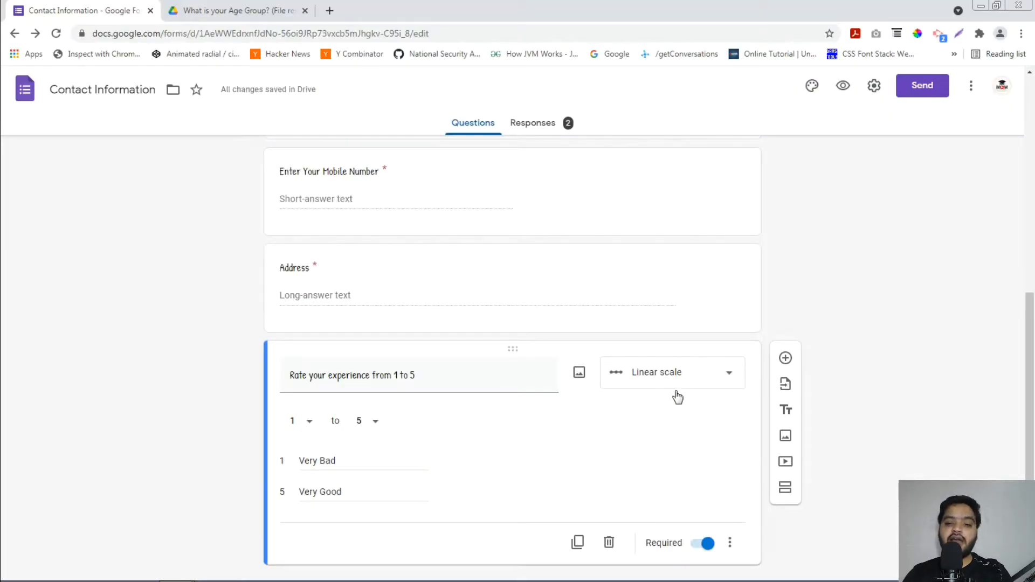
{"action": "left_click", "coordinate": [684, 372]}
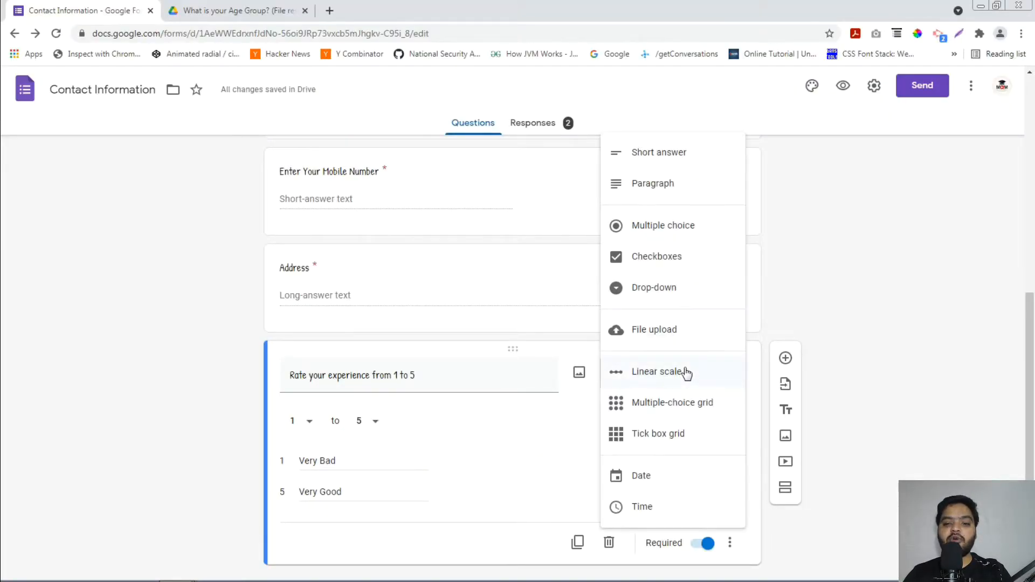
{"action": "left_click", "coordinate": [692, 411]}
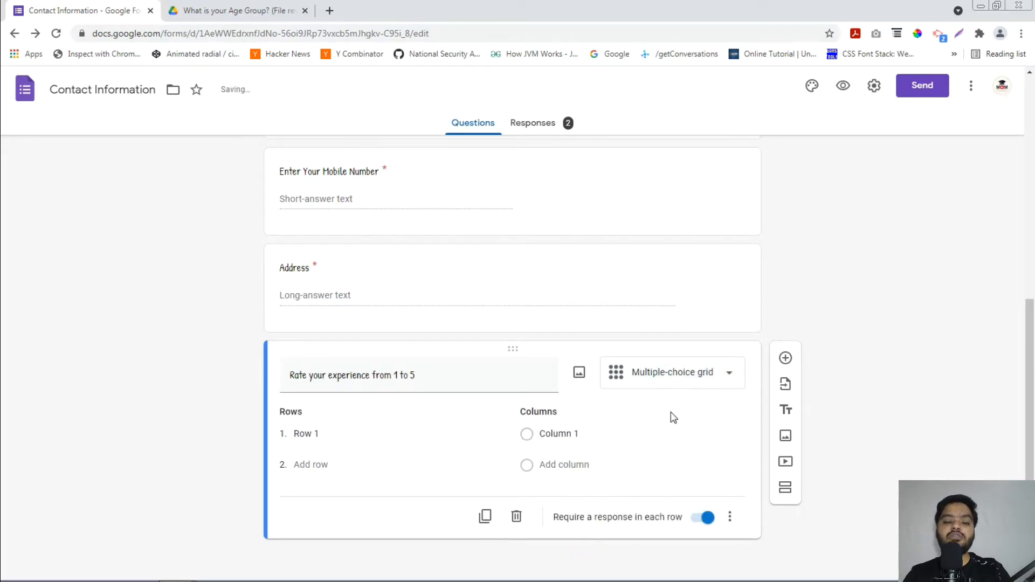
{"action": "scroll", "coordinate": [674, 418], "scroll_direction": "up", "scroll_amount": 2}
{"action": "scroll", "coordinate": [674, 418], "scroll_direction": "down", "scroll_amount": 2}
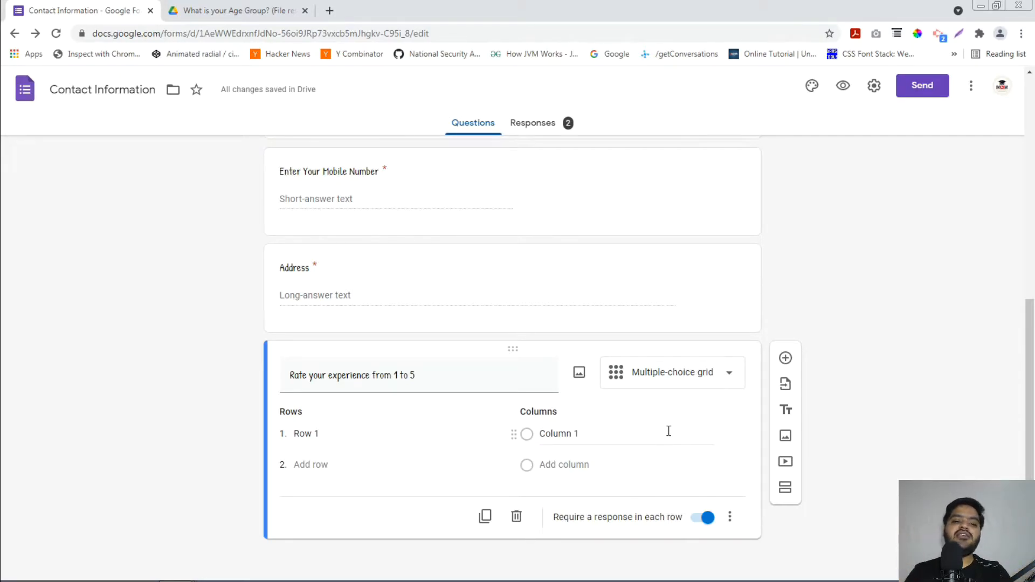
{"action": "left_click", "coordinate": [439, 372]}
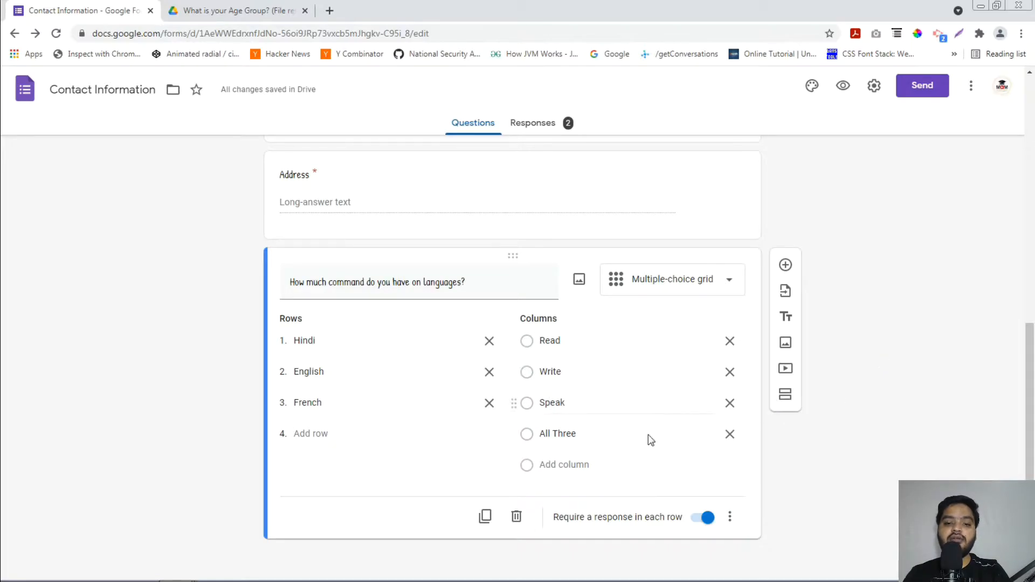
Reload the respondent form in the incognito window to check the language grid question.
{"action": "key", "text": "alt+Tab"}
{"action": "key", "text": "F5"}
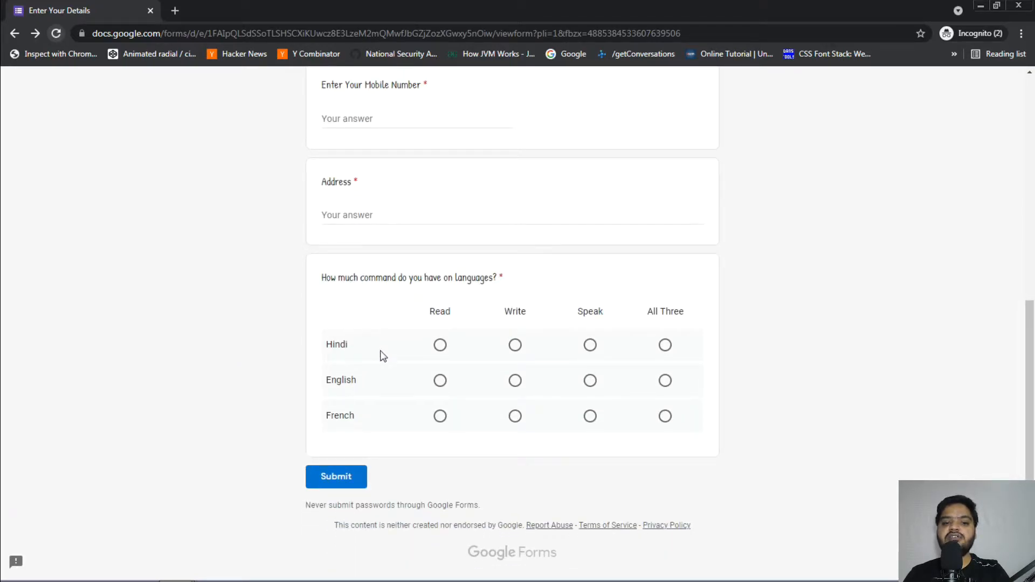
Answer the language grid with All Three for Hindi and Read for English, leave French blank, and try to submit.
{"action": "left_click", "coordinate": [666, 346]}
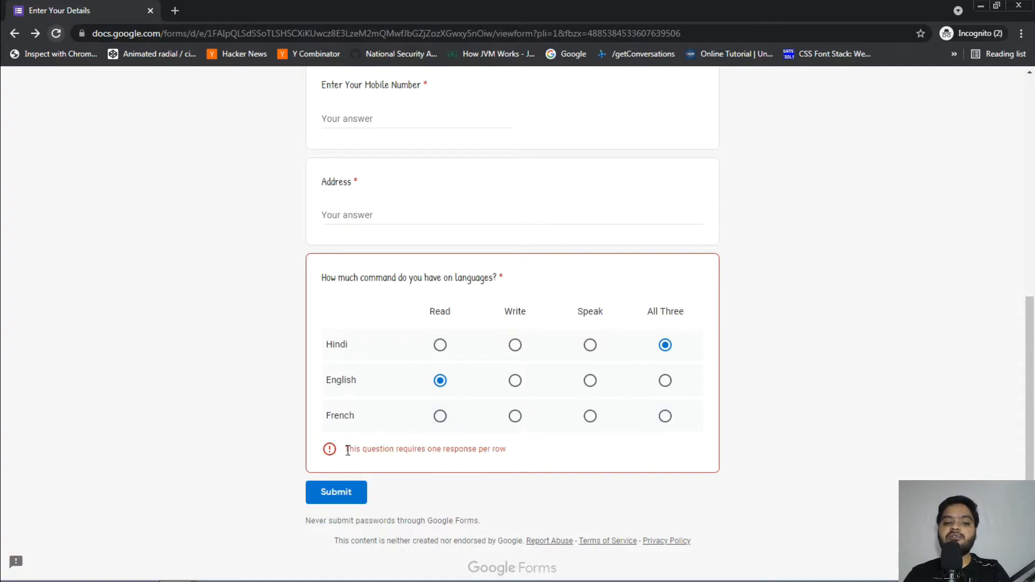
{"action": "left_click_drag", "start_coordinate": [348, 451], "coordinate": [517, 456]}
{"action": "left_click", "coordinate": [519, 456]}
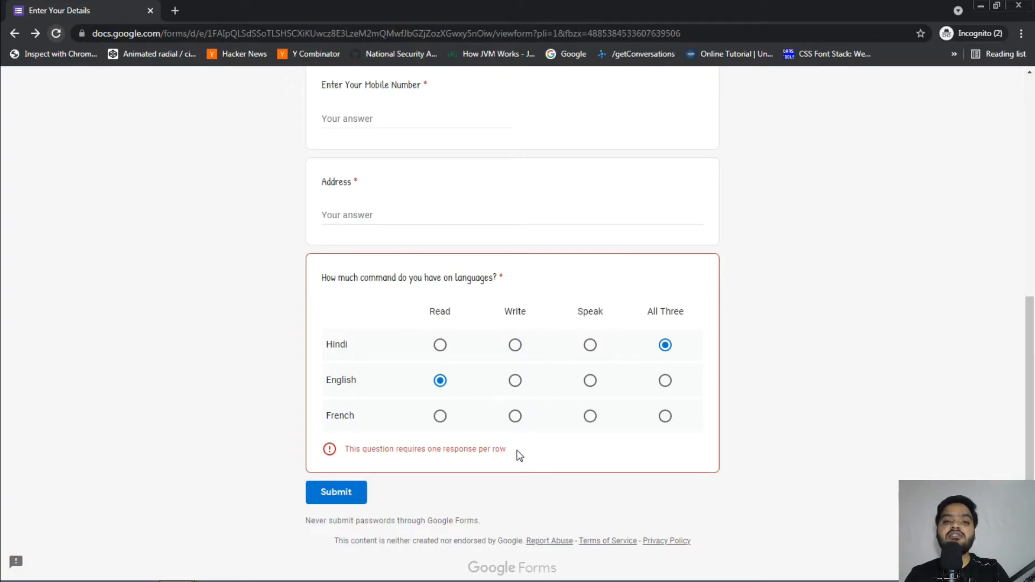
Stop requiring a response in each row of the language grid in the form editor, and reload the incognito respondent form.
{"action": "key", "text": "alt+Tab"}
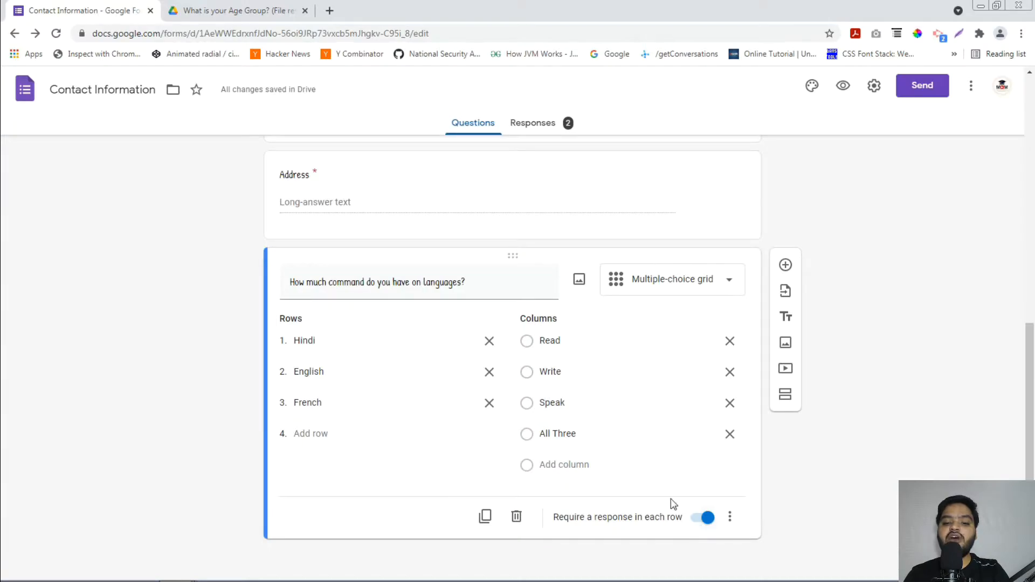
{"action": "left_click", "coordinate": [699, 520]}
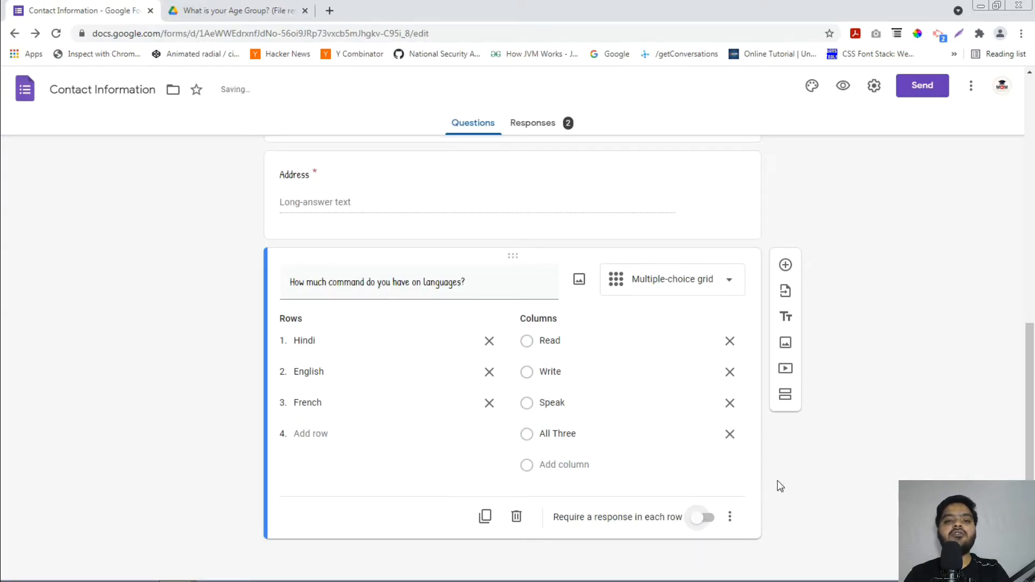
{"action": "key", "text": "alt+Tab"}
{"action": "key", "text": "F5"}
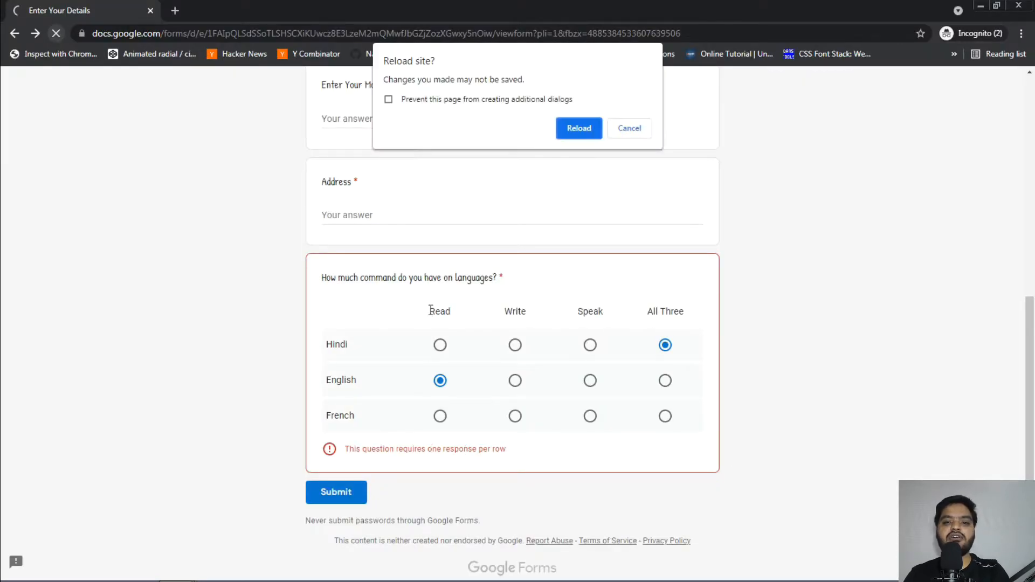
{"action": "left_click", "coordinate": [579, 131]}
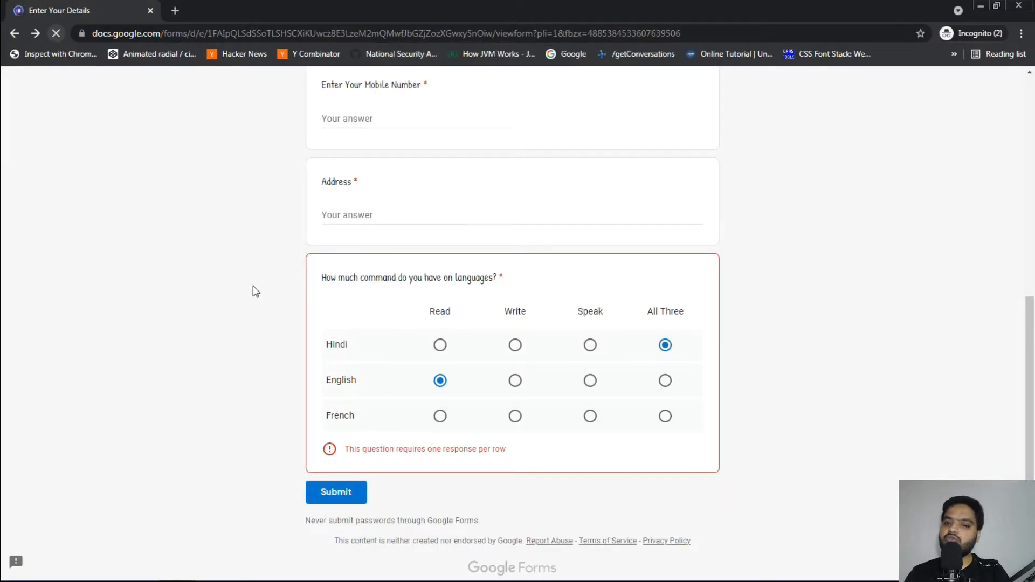
Try each option in the Hindi row up to All Three, and choose Read for English.
{"action": "left_click", "coordinate": [441, 347]}
{"action": "left_click", "coordinate": [514, 346]}
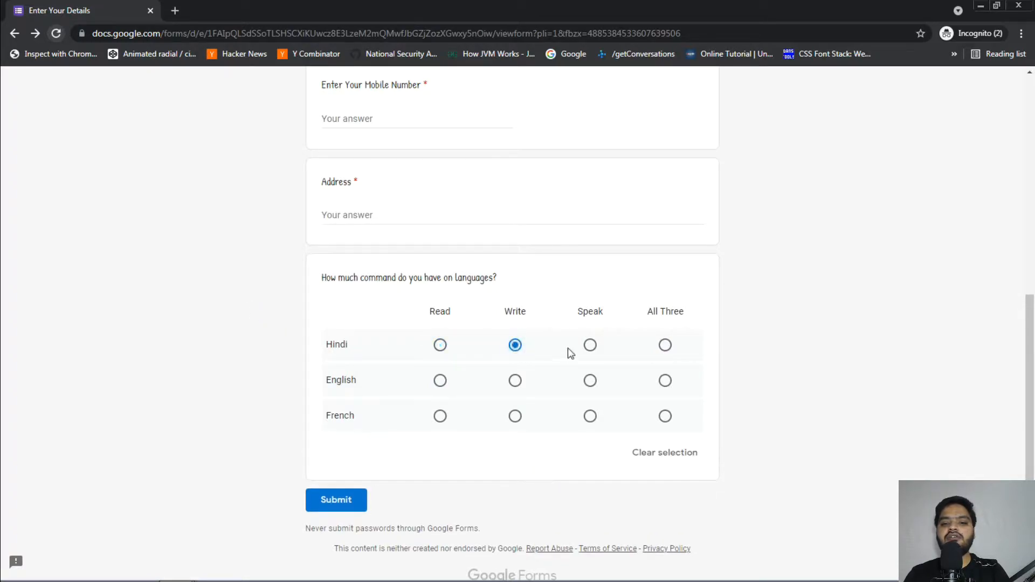
{"action": "left_click", "coordinate": [598, 348]}
{"action": "left_click", "coordinate": [665, 346]}
{"action": "left_click", "coordinate": [440, 382]}
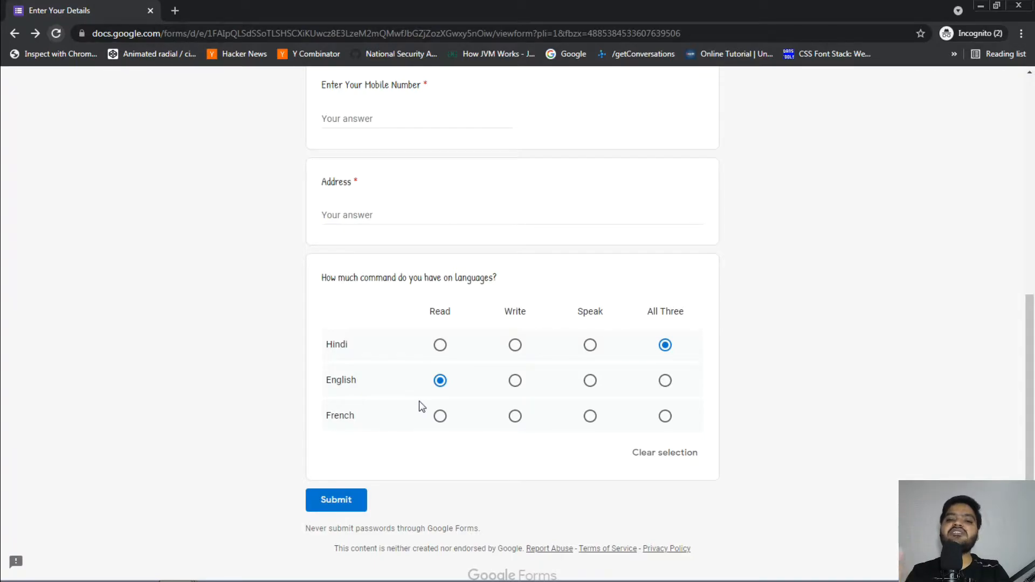
Change the language question's answer type to Tick box grid in the form editor.
{"action": "key", "text": "alt+Tab"}
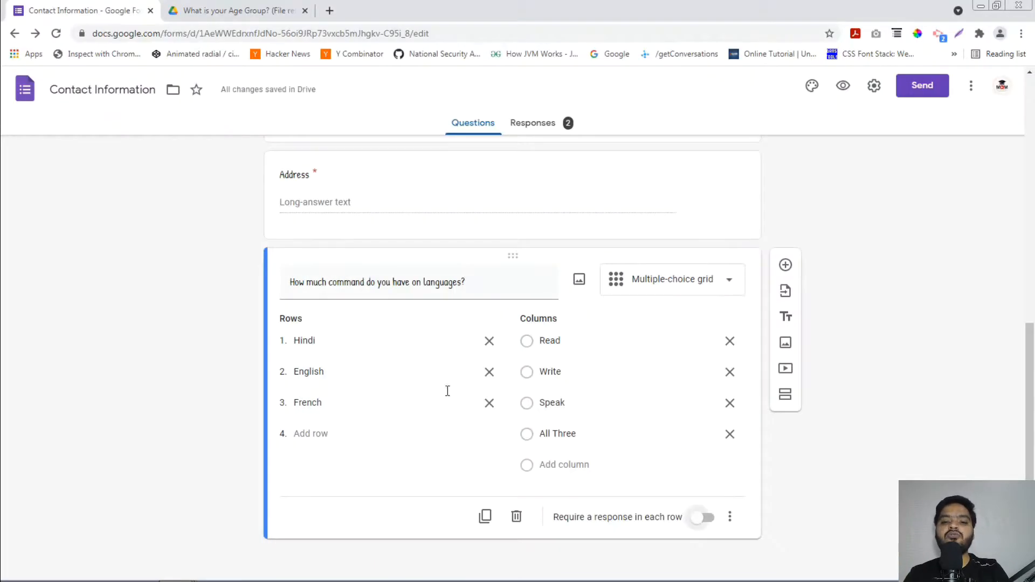
{"action": "left_click", "coordinate": [688, 293]}
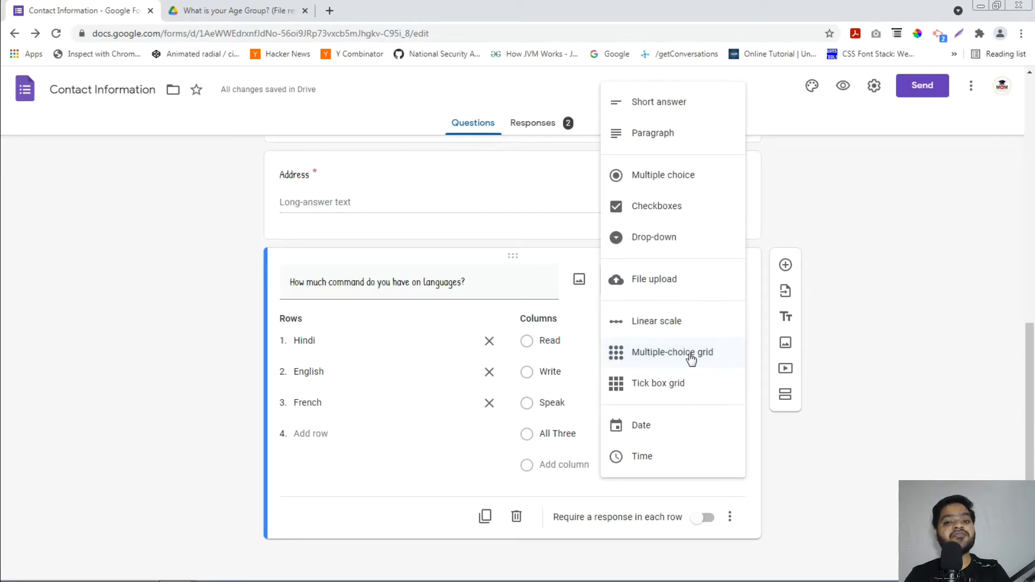
{"action": "left_click", "coordinate": [676, 397]}
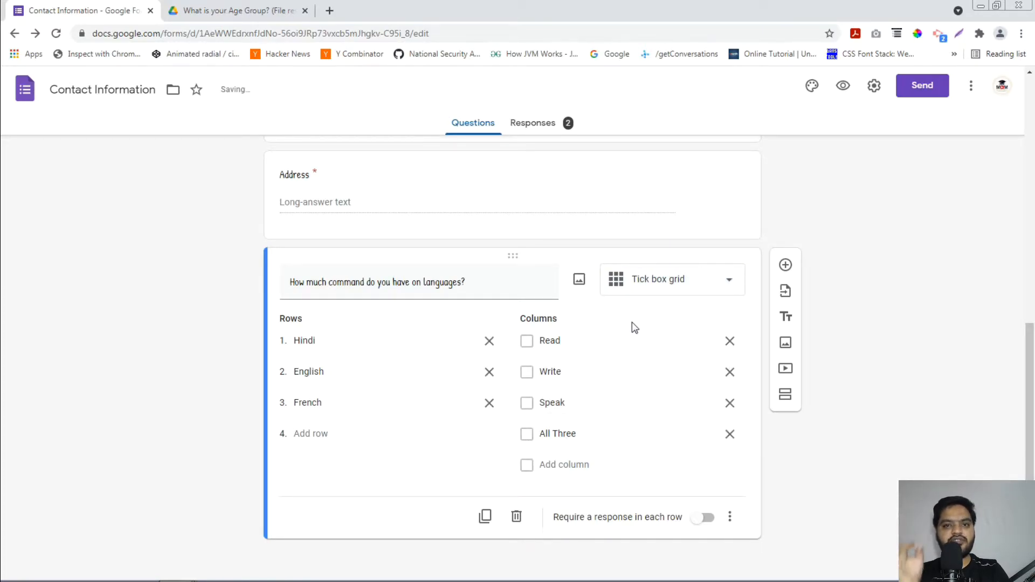
{"action": "left_click", "coordinate": [654, 293]}
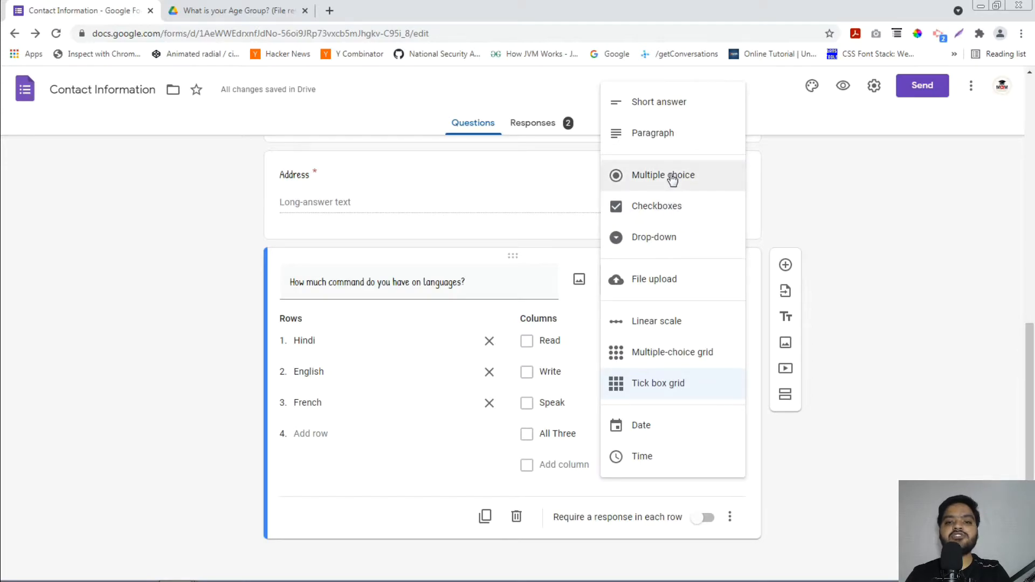
{"action": "left_click", "coordinate": [862, 242]}
Go back to the incognito respondent form and try every column in the Hindi row, ending on Read.
{"action": "key", "text": "alt+Tab"}
{"action": "left_click", "coordinate": [440, 346]}
{"action": "left_click", "coordinate": [515, 346]}
{"action": "left_click", "coordinate": [590, 345]}
{"action": "left_click", "coordinate": [667, 346]}
{"action": "left_click", "coordinate": [458, 348]}
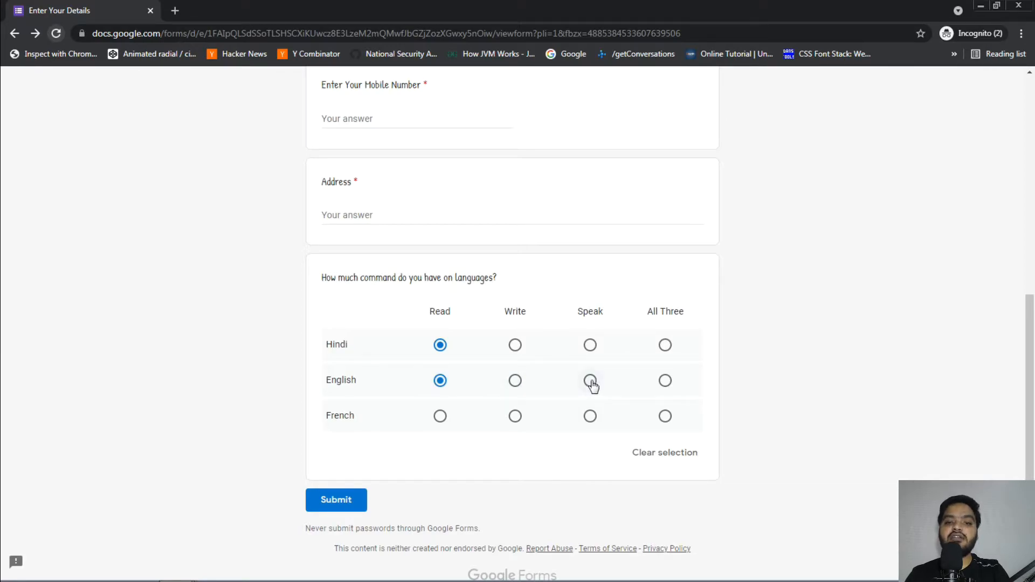
Switch the language question to Multiple-choice grid and back to Tick box grid in the form editor to compare the two types.
{"action": "key", "text": "alt+Tab"}
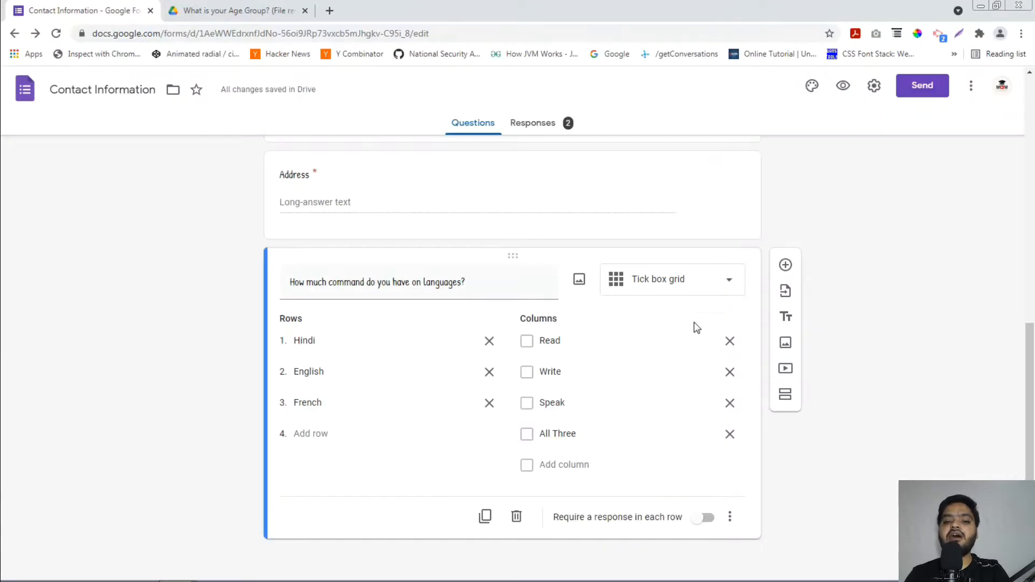
{"action": "left_click", "coordinate": [689, 279]}
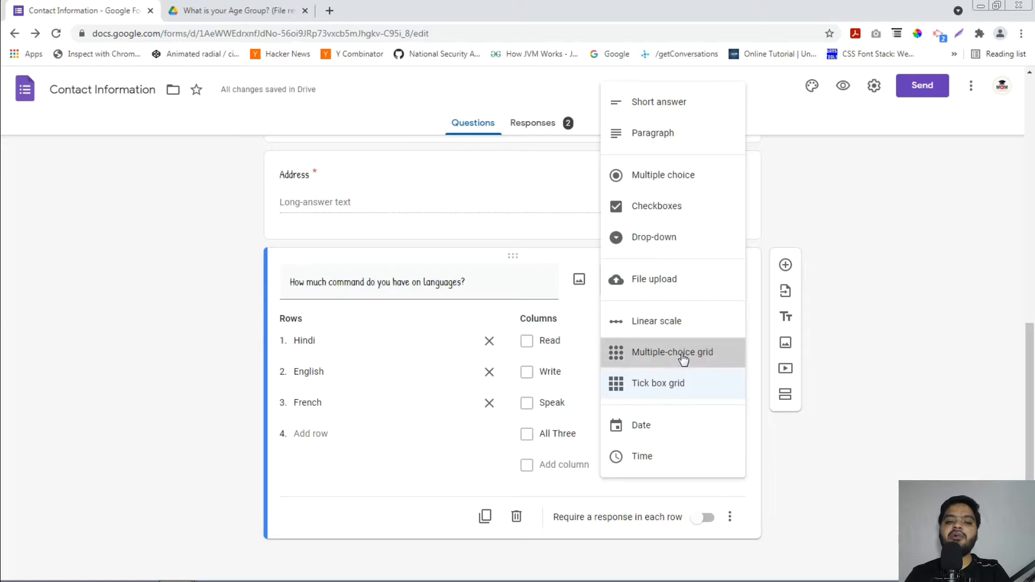
{"action": "left_click", "coordinate": [685, 355]}
{"action": "left_click", "coordinate": [695, 281]}
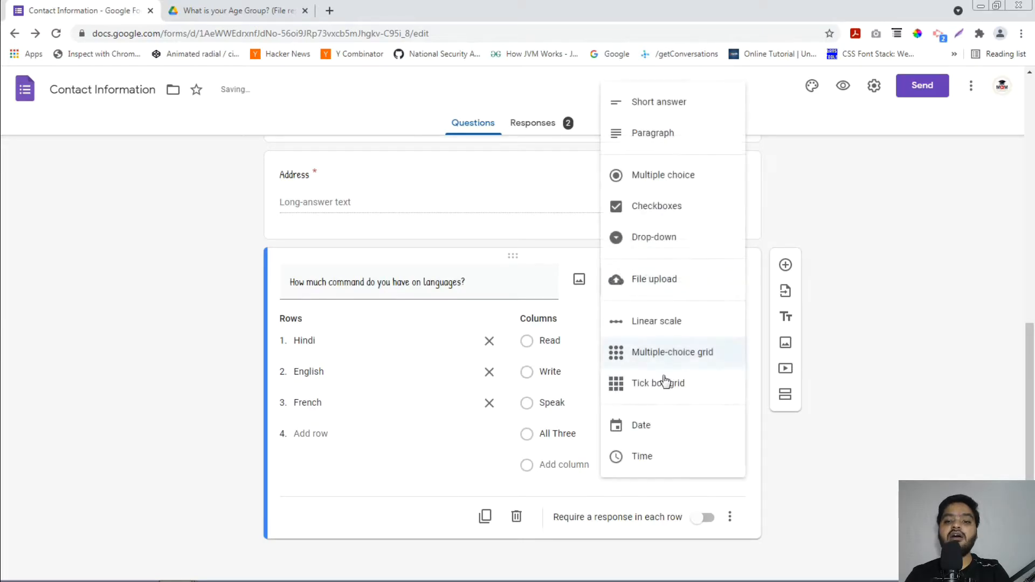
{"action": "left_click", "coordinate": [678, 400]}
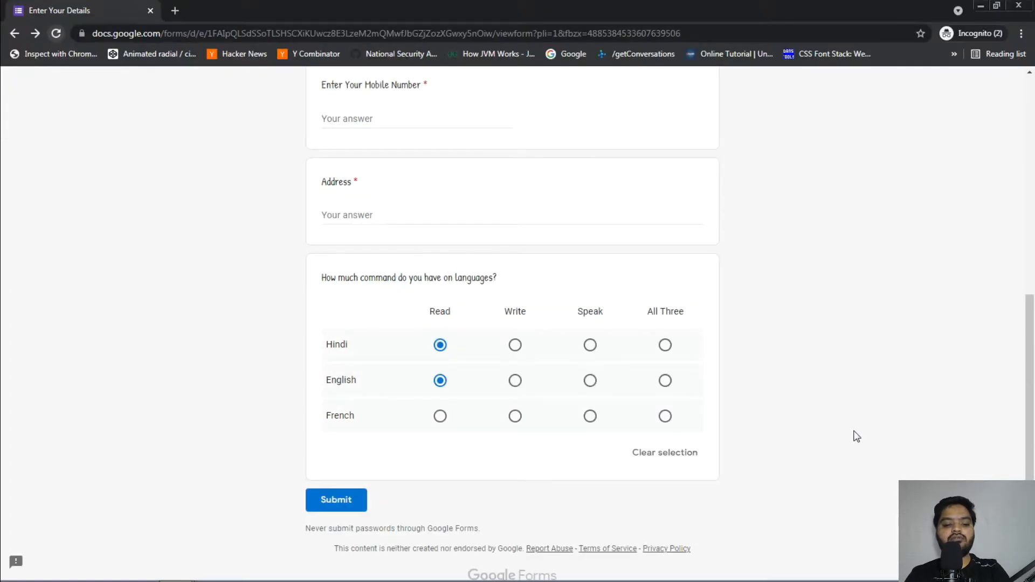
Reload the incognito respondent form and tick All Three for Hindi, plus Read and Write for English.
{"action": "key", "text": "ctrl+r"}
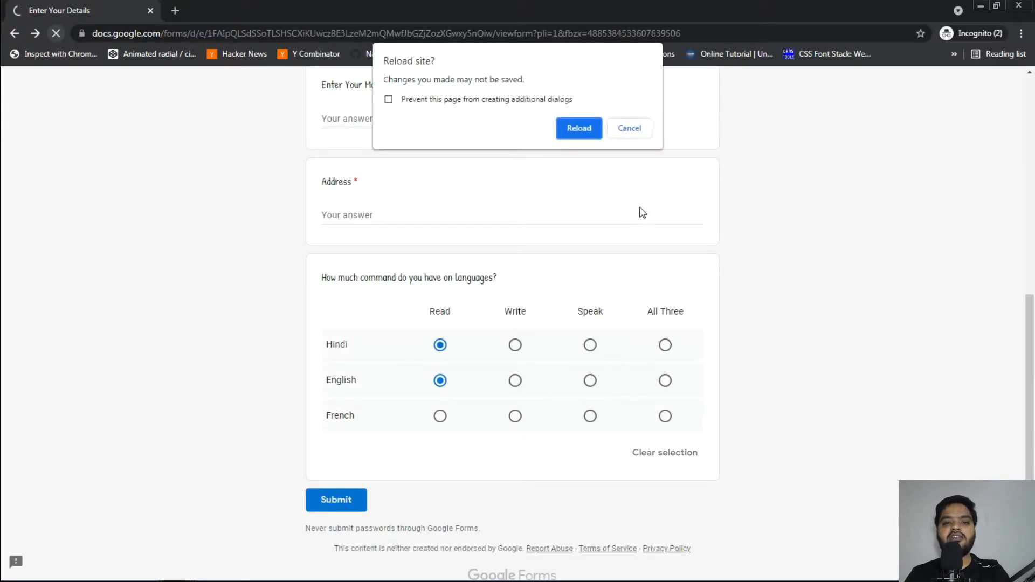
{"action": "left_click", "coordinate": [577, 128]}
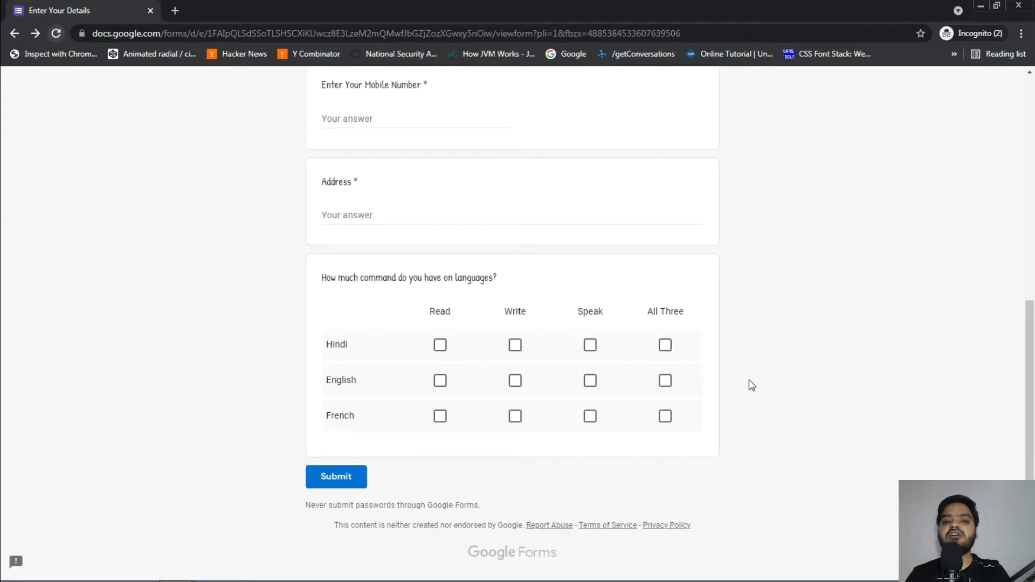
{"action": "left_click", "coordinate": [665, 348]}
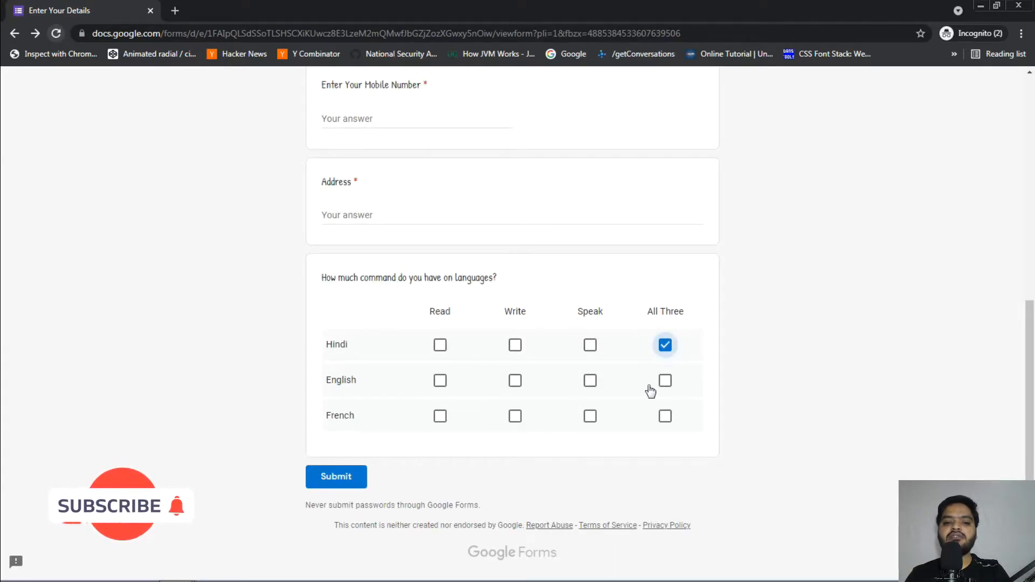
{"action": "left_click", "coordinate": [439, 381]}
{"action": "left_click", "coordinate": [515, 381]}
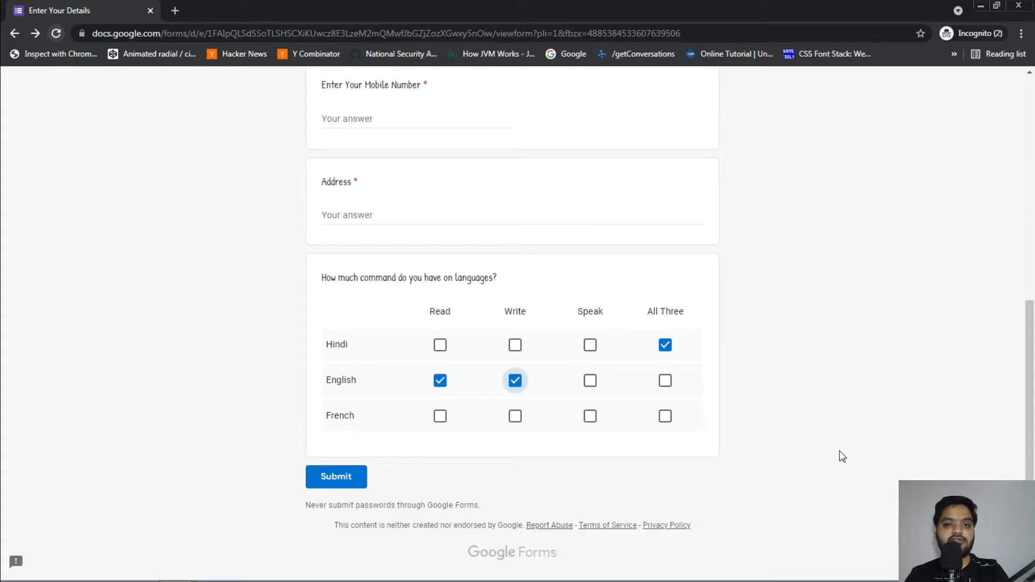
Change the language question in the form editor to the Date type and title it "What is your DOB?".
{"action": "key", "text": "alt+Tab"}
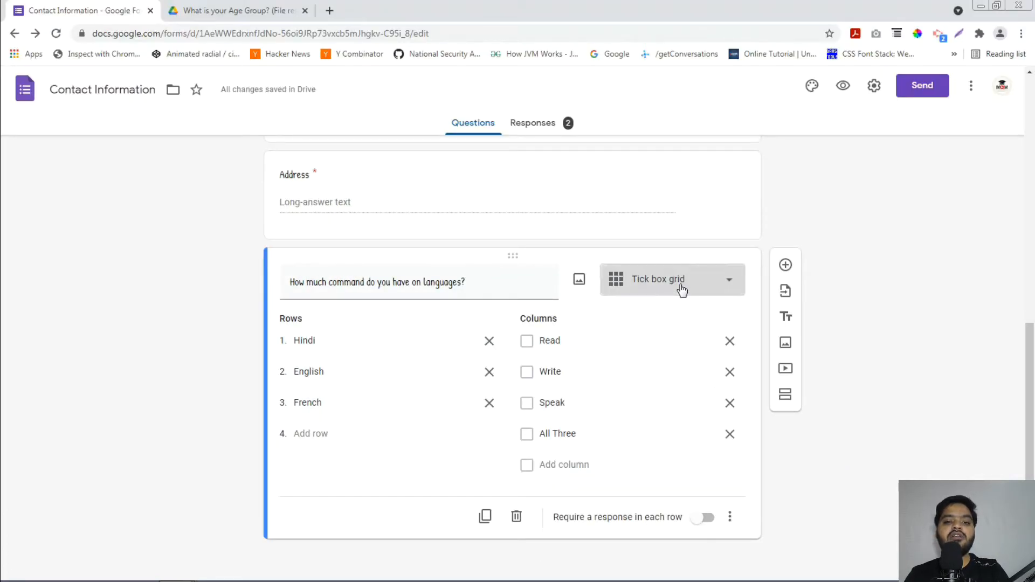
{"action": "left_click", "coordinate": [682, 292]}
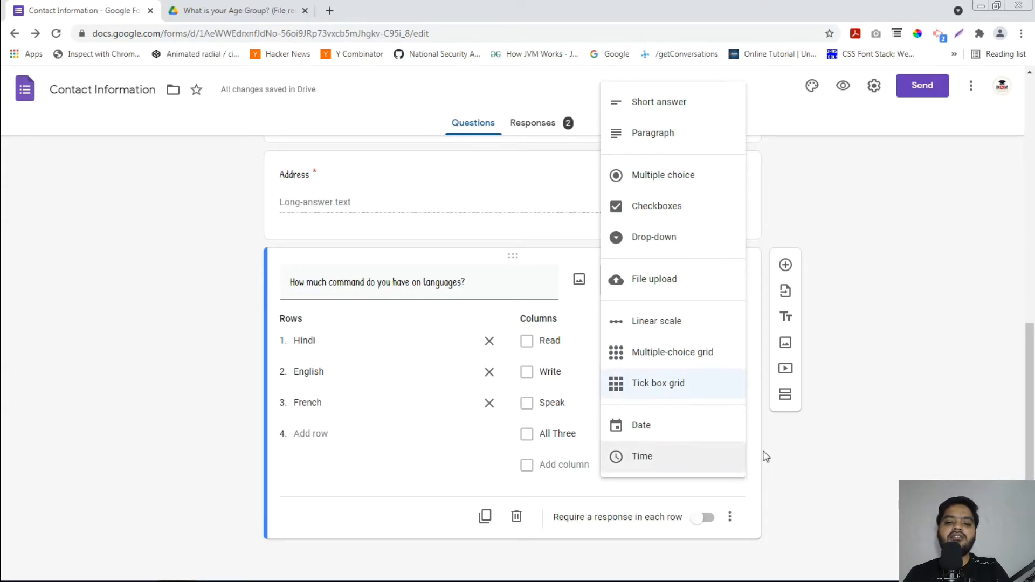
{"action": "left_click", "coordinate": [663, 435]}
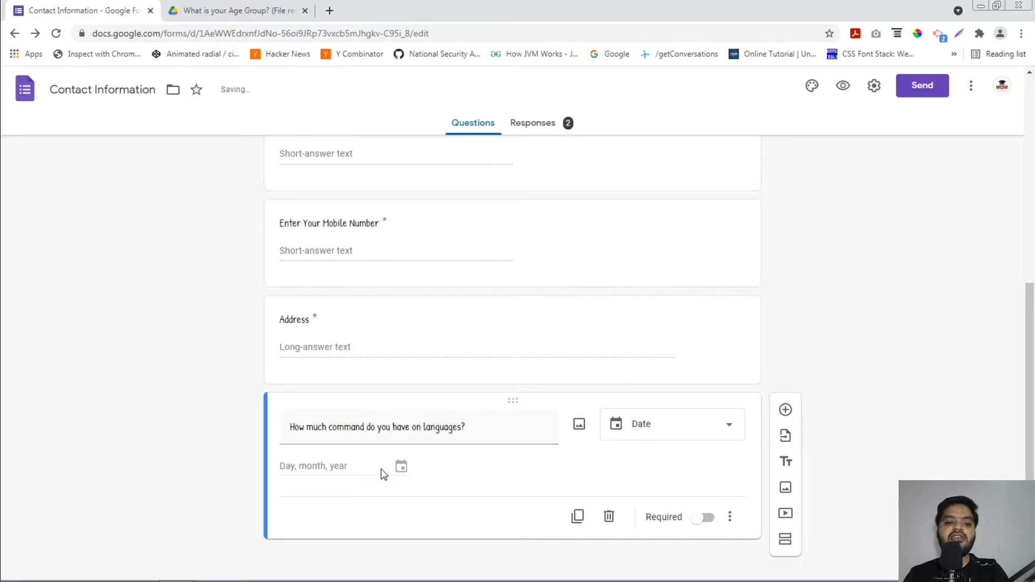
{"action": "triple_click", "coordinate": [487, 431]}
{"action": "type", "text": "What"}
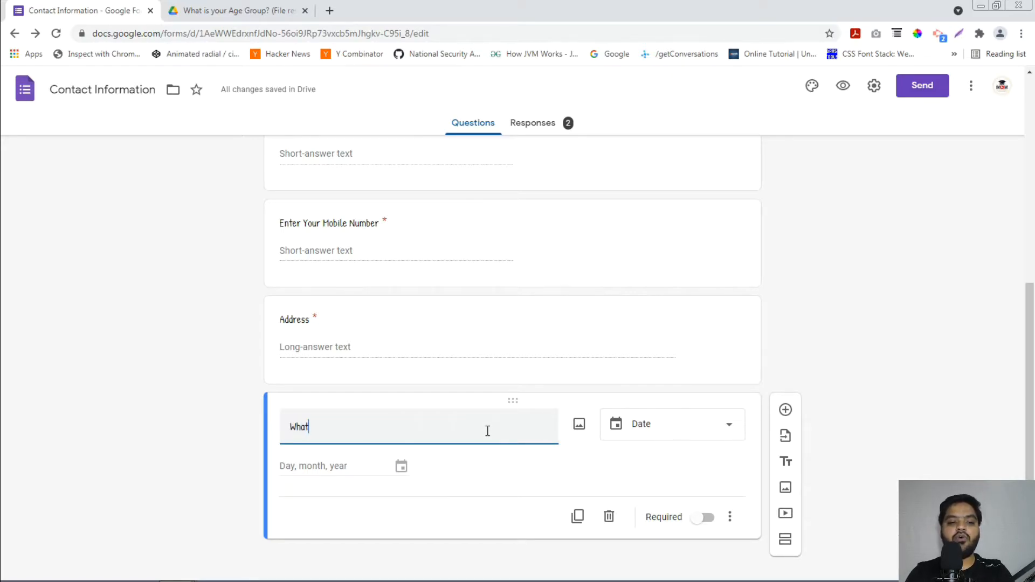
{"action": "type", "text": " iosoy"}
{"action": "type", "text": "ur DOB?"}
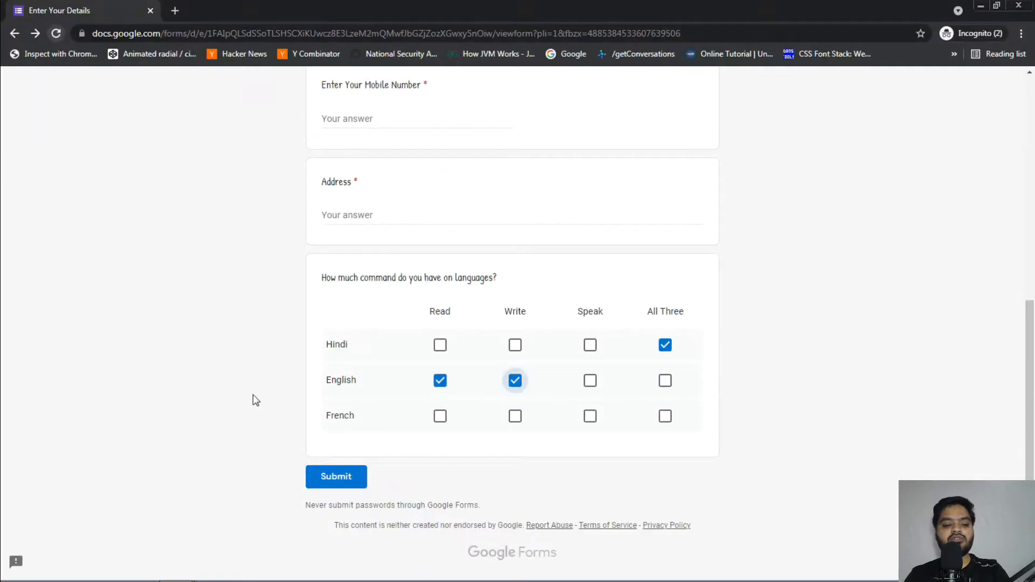
Reload the incognito respondent form and browse the earlier years in the DOB question's calendar.
{"action": "key", "text": "F5"}
{"action": "left_click", "coordinate": [577, 128]}
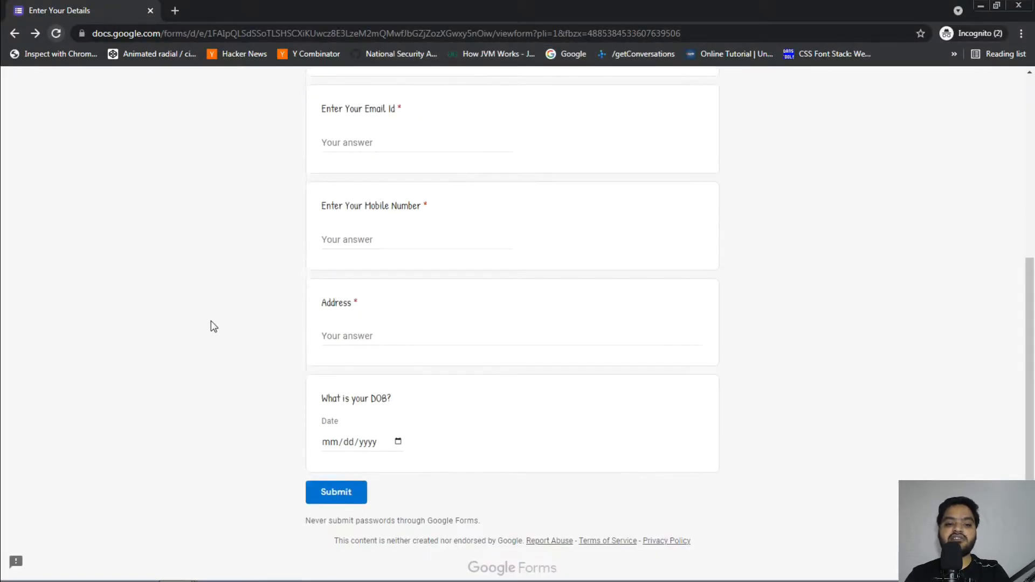
{"action": "scroll", "coordinate": [212, 322], "scroll_direction": "down", "scroll_amount": 4}
{"action": "left_click", "coordinate": [399, 428]}
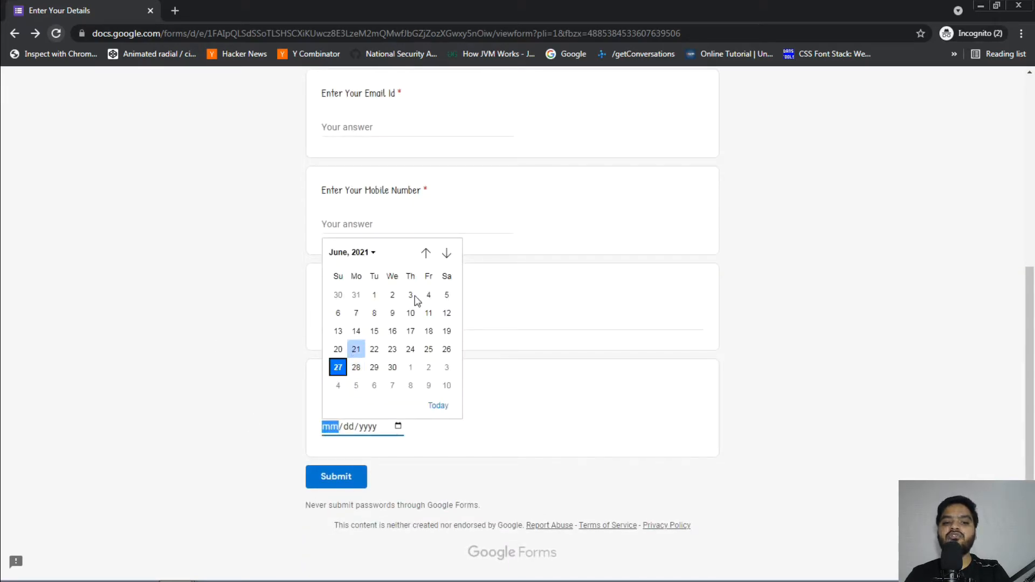
{"action": "left_click", "coordinate": [364, 254]}
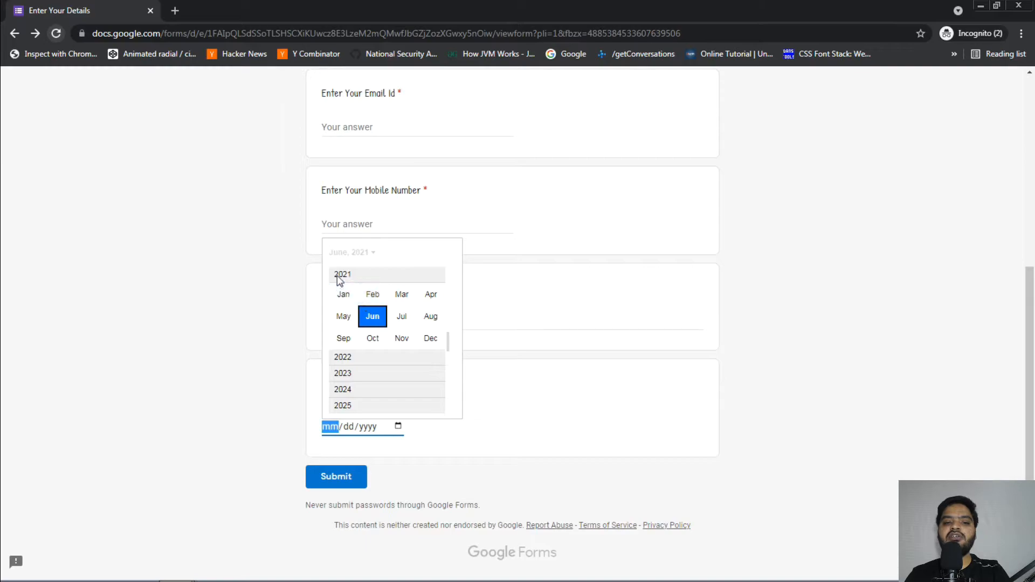
{"action": "scroll", "coordinate": [350, 355], "scroll_direction": "down", "scroll_amount": 1}
{"action": "scroll", "coordinate": [350, 354], "scroll_direction": "up", "scroll_amount": 2}
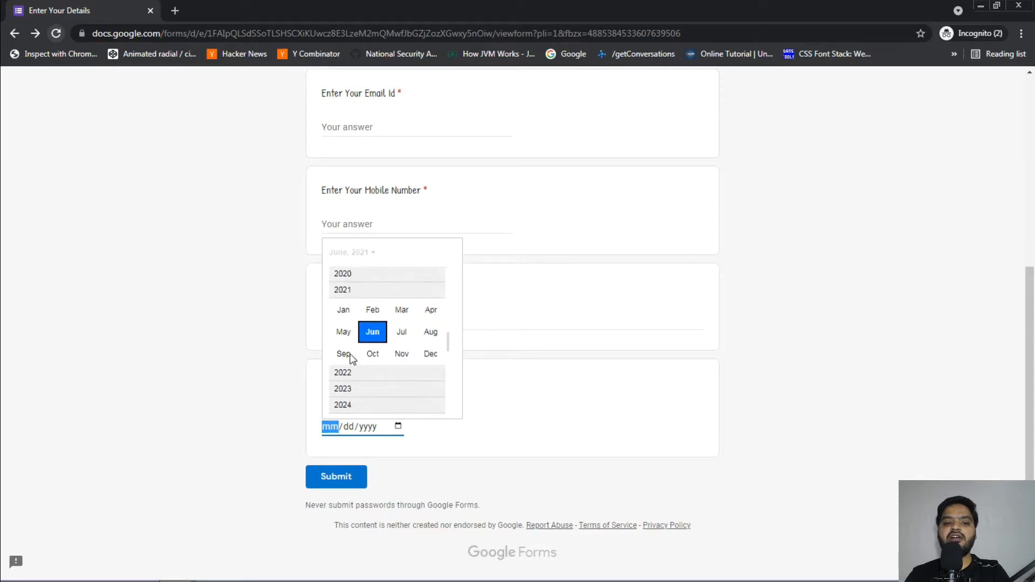
{"action": "scroll", "coordinate": [350, 354], "scroll_direction": "up", "scroll_amount": 5}
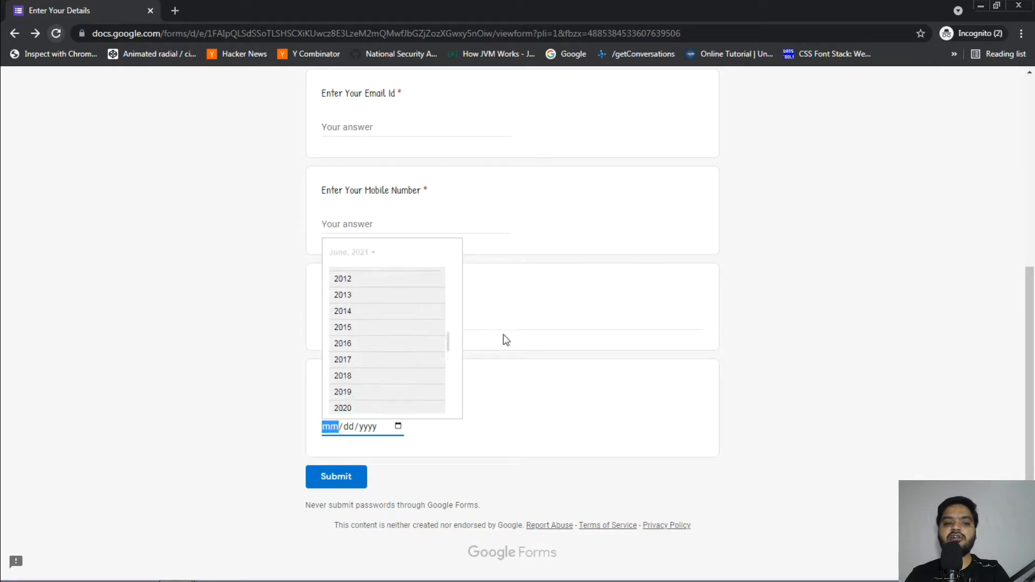
{"action": "left_click_drag", "start_coordinate": [451, 344], "coordinate": [438, 270]}
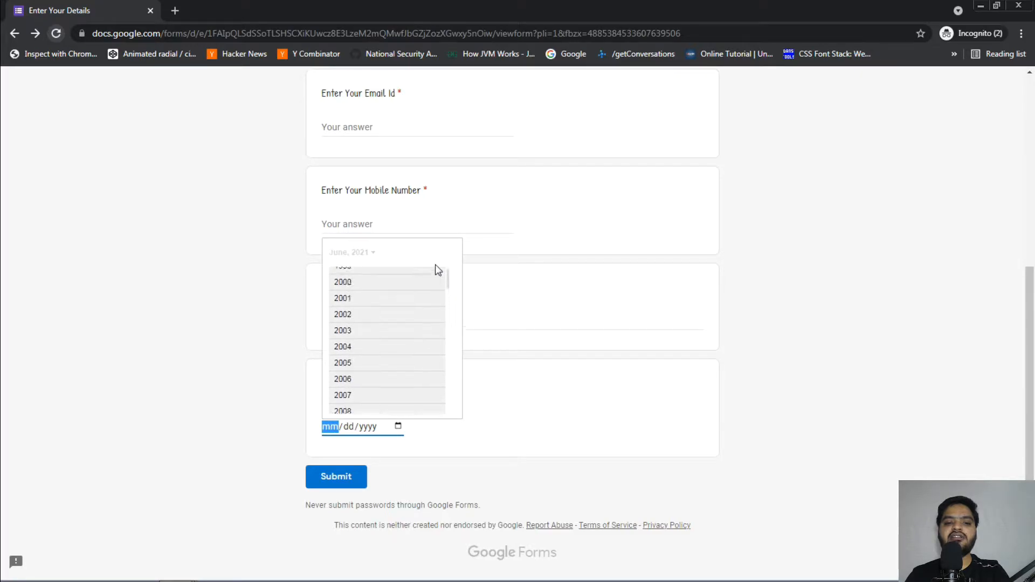
Pick a sample date of birth from the calendar of the DOB question.
{"action": "left_click", "coordinate": [355, 254]}
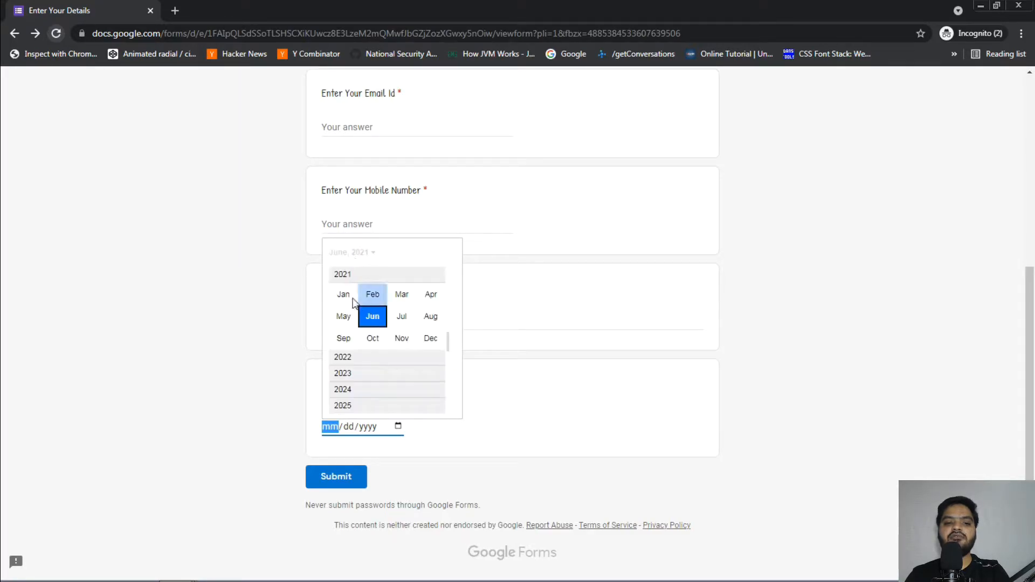
{"action": "left_click", "coordinate": [343, 295]}
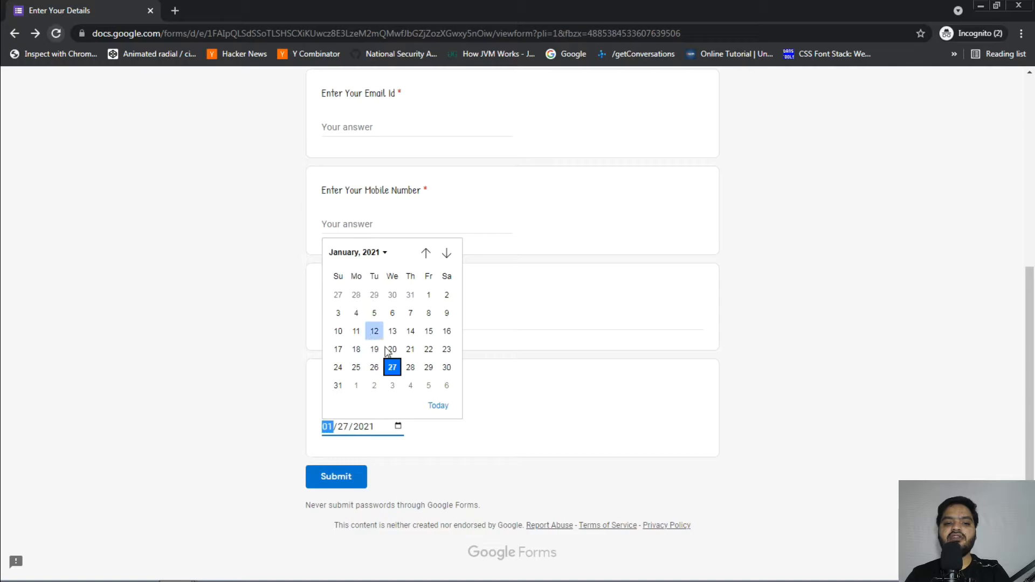
{"action": "left_click", "coordinate": [428, 295]}
{"action": "left_click", "coordinate": [275, 413]}
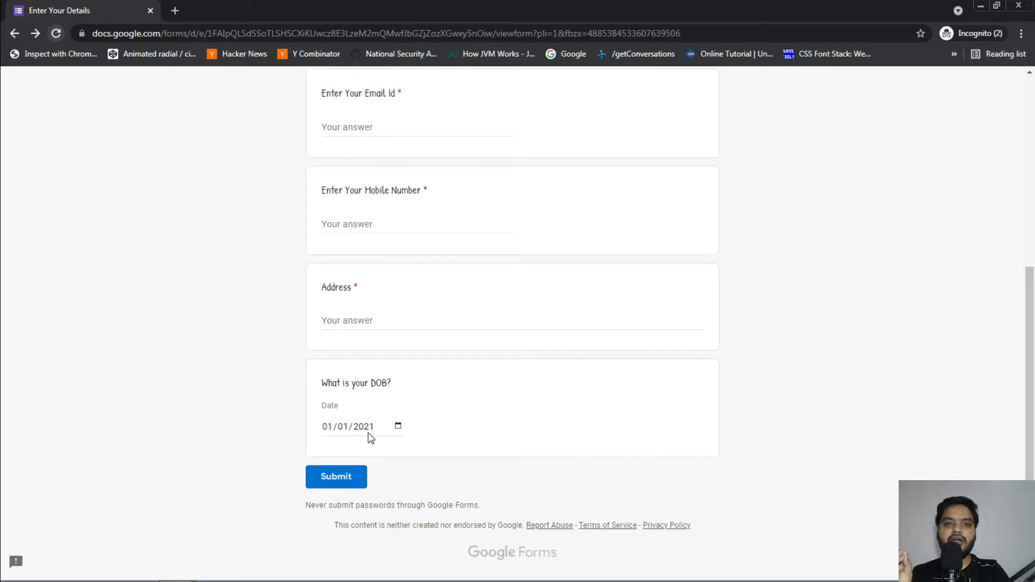
Switch back to the form editor and change the "What is your DOB?" question to the Time type.
{"action": "key", "text": "alt+Tab"}
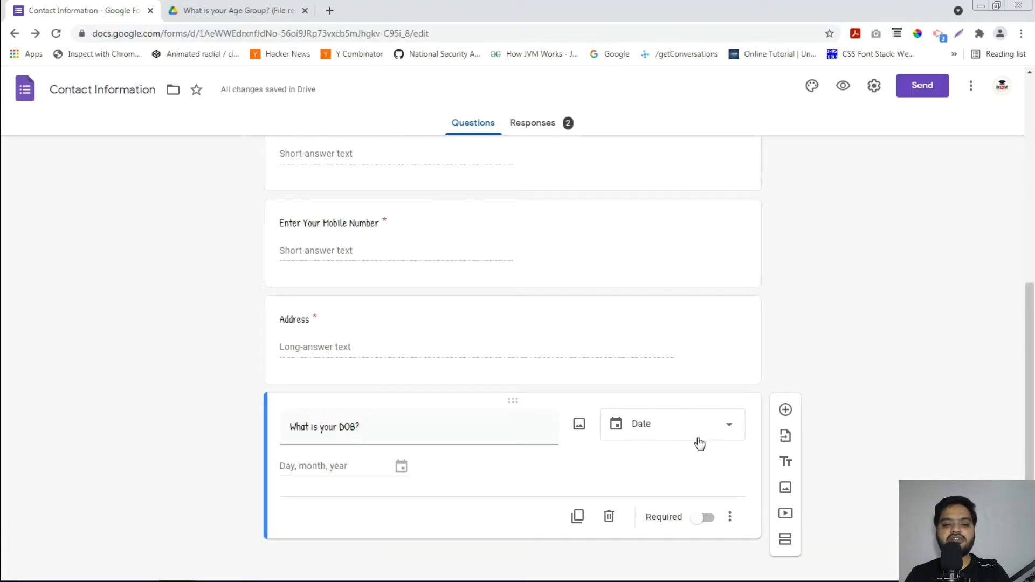
{"action": "left_click", "coordinate": [685, 430]}
{"action": "left_click", "coordinate": [653, 462]}
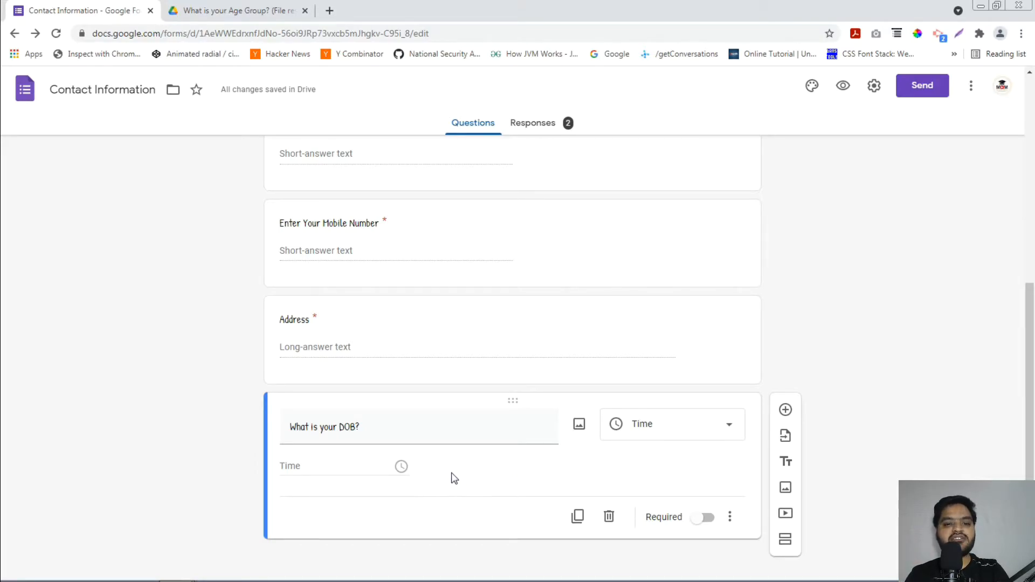
Reload the incognito respondent form and enter 10:20 AM as the answer to the DOB question.
{"action": "key", "text": "alt+Tab"}
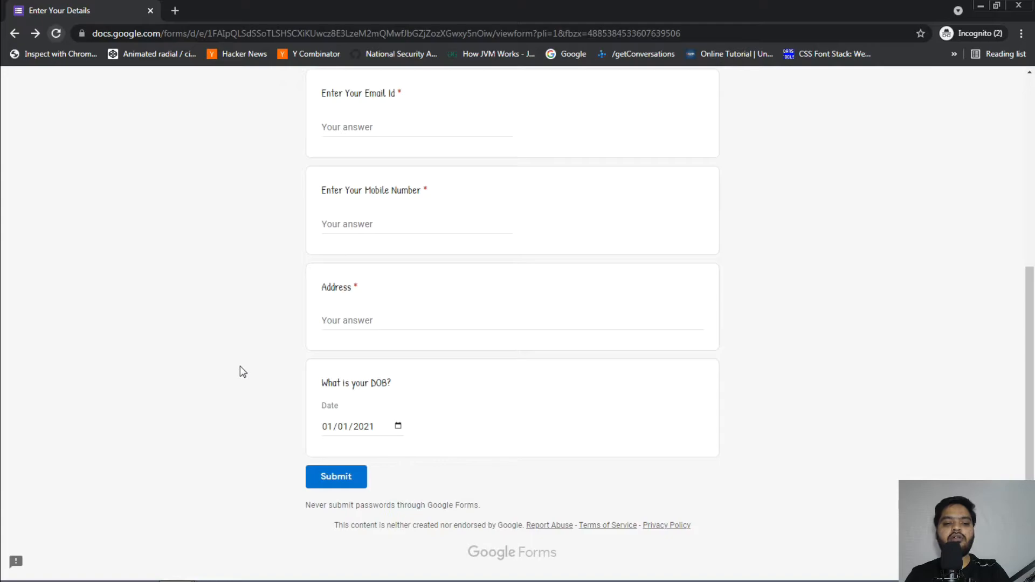
{"action": "key", "text": "ctrl+r"}
{"action": "left_click", "coordinate": [578, 129]}
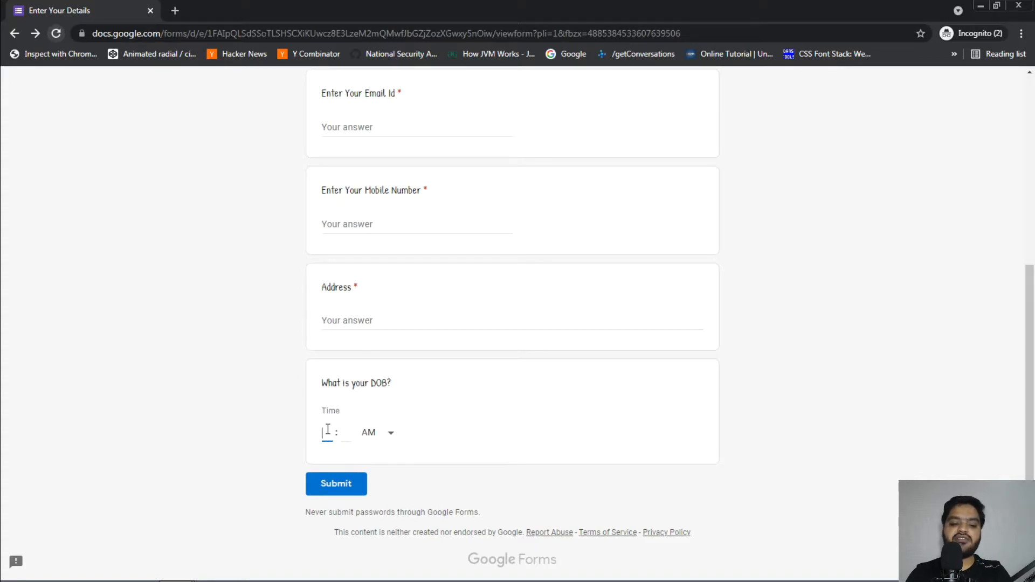
{"action": "type", "text": "0"}
{"action": "key", "text": "Tab"}
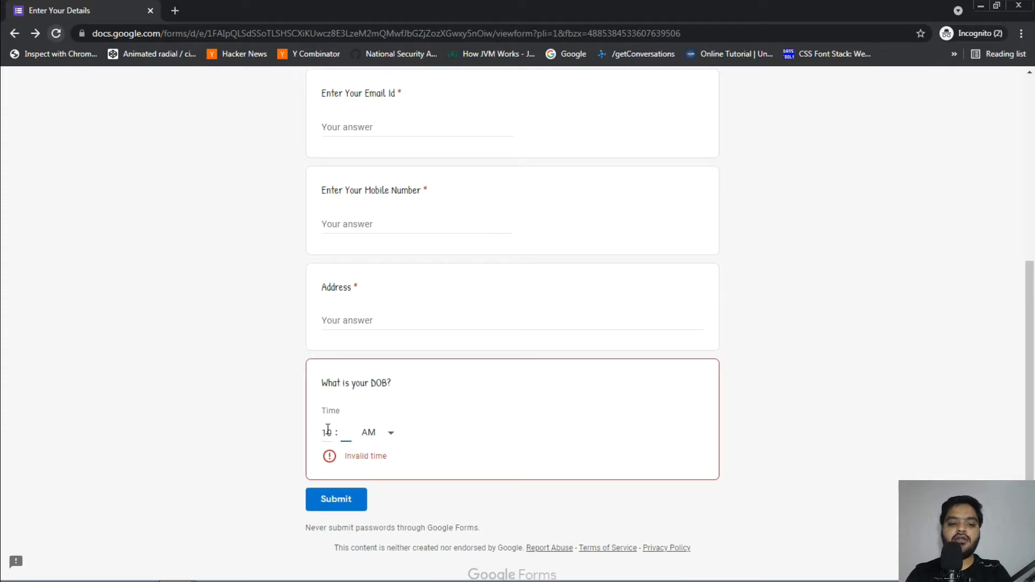
{"action": "type", "text": "20"}
{"action": "left_click", "coordinate": [395, 438]}
{"action": "left_click", "coordinate": [523, 447]}
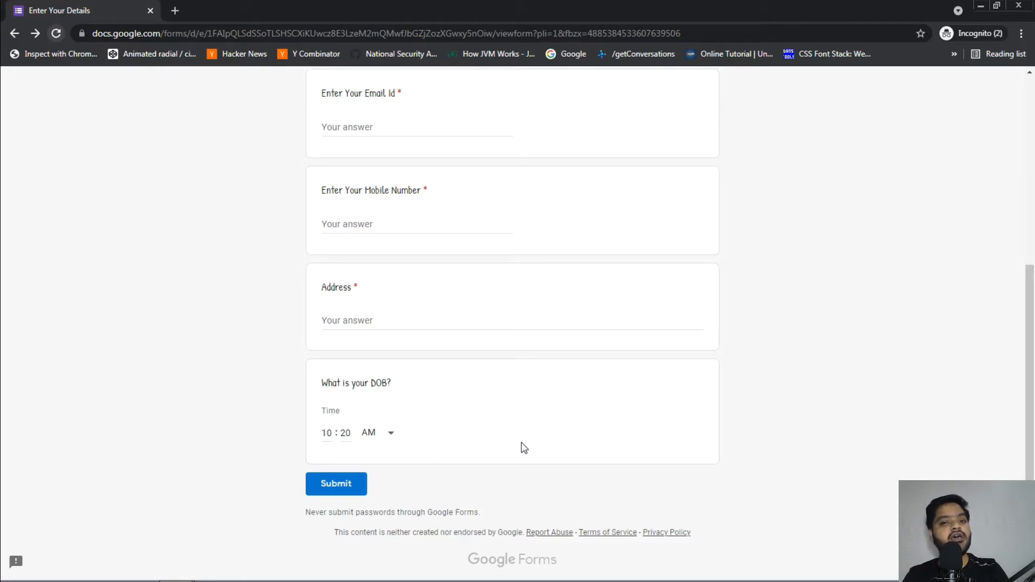
Return to the form editor and look through the DOB question's available answer types and its image sources.
{"action": "key", "text": "alt+Tab"}
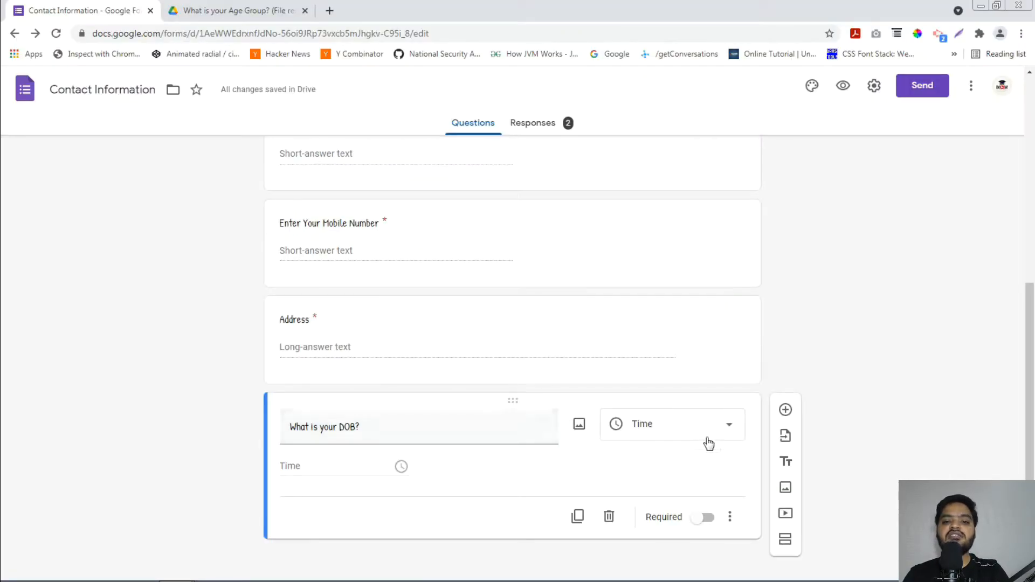
{"action": "left_click", "coordinate": [666, 429]}
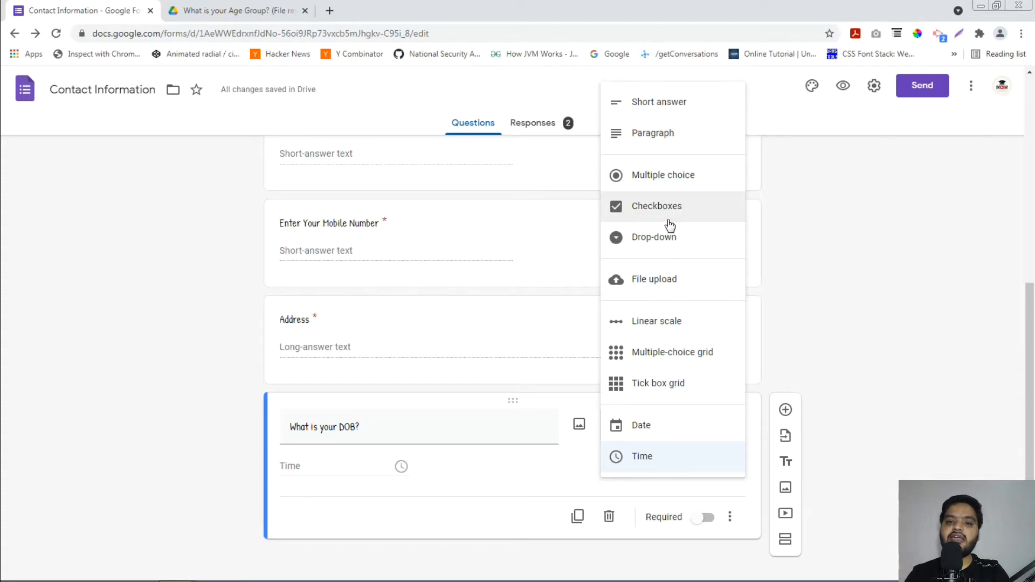
{"action": "left_click", "coordinate": [846, 364]}
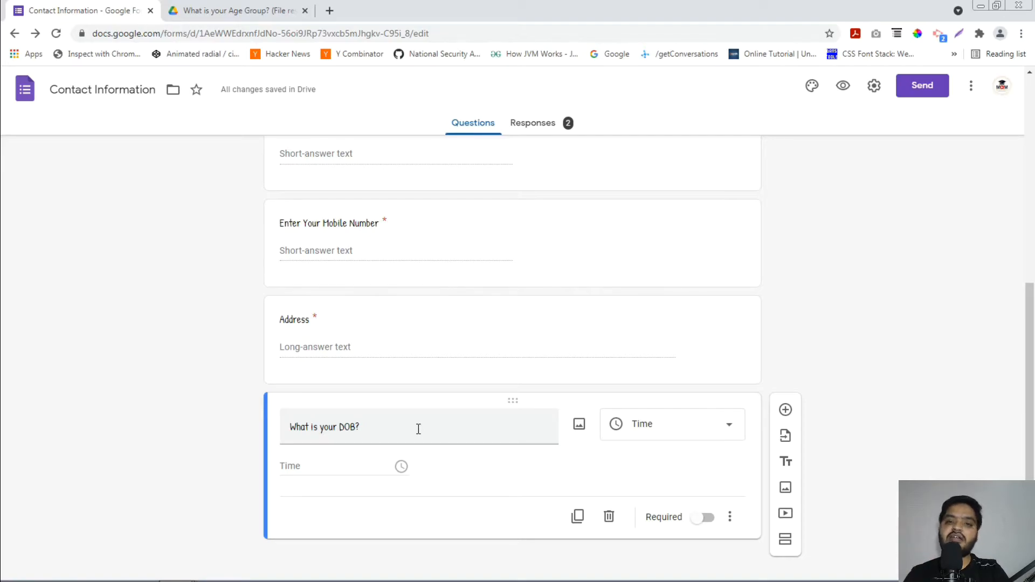
{"action": "left_click", "coordinate": [579, 425]}
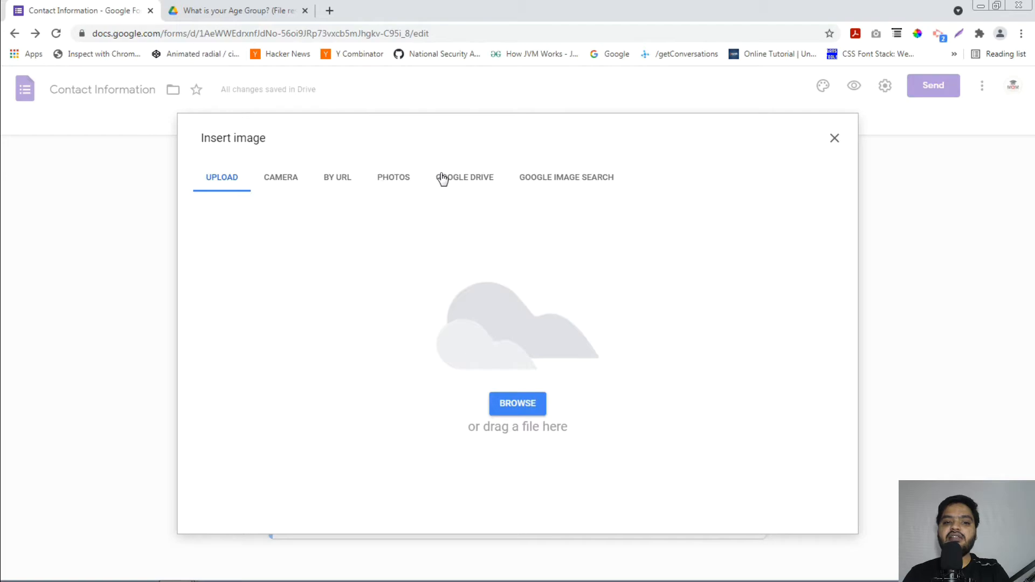
{"action": "left_click", "coordinate": [391, 178]}
{"action": "left_click", "coordinate": [539, 178]}
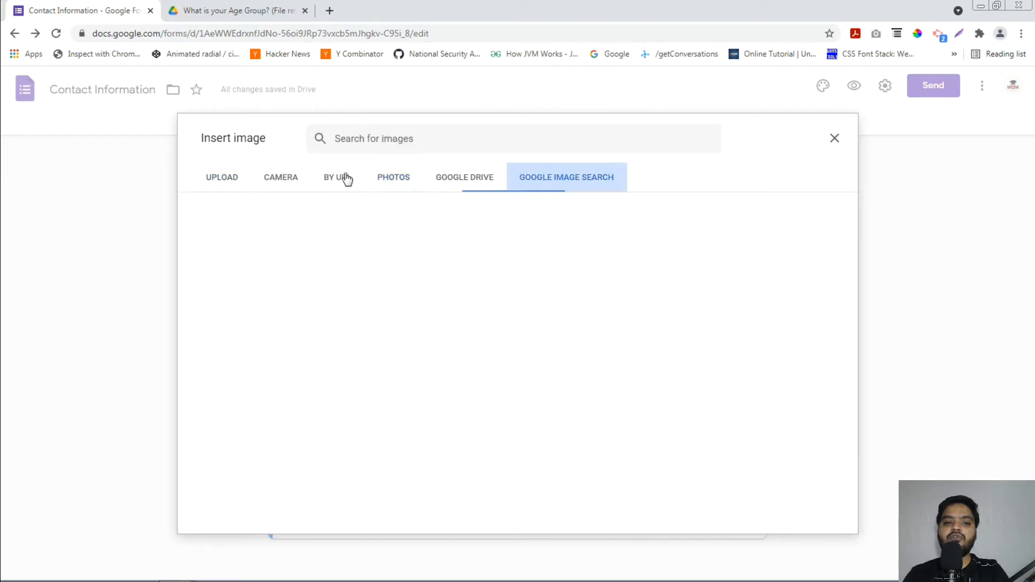
{"action": "left_click", "coordinate": [335, 181]}
{"action": "left_click", "coordinate": [282, 183]}
Insert a blue My Online Master banner from Photos into the DOB question and dismiss the camera permission request.
{"action": "left_click", "coordinate": [377, 180]}
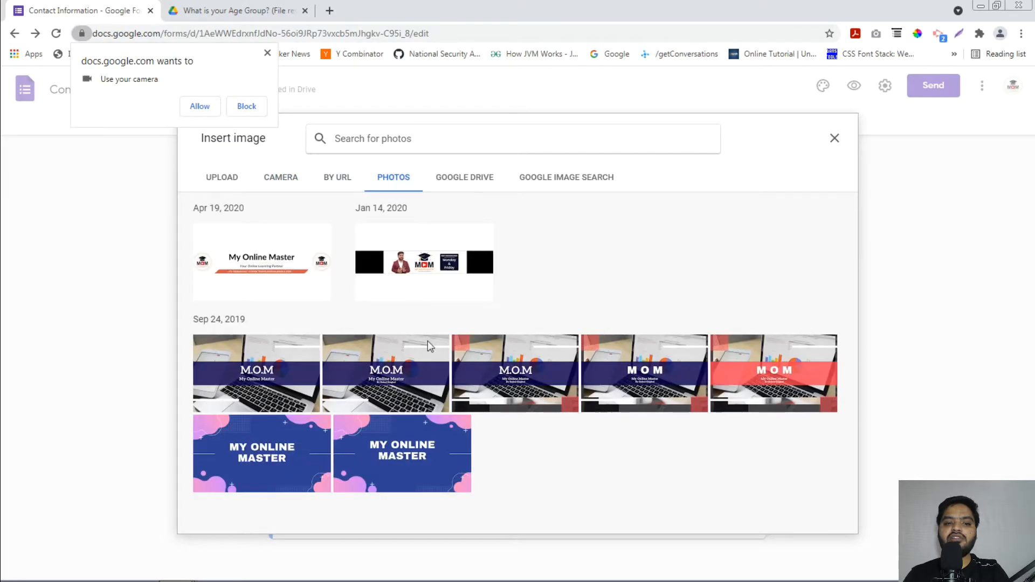
{"action": "left_click", "coordinate": [401, 444]}
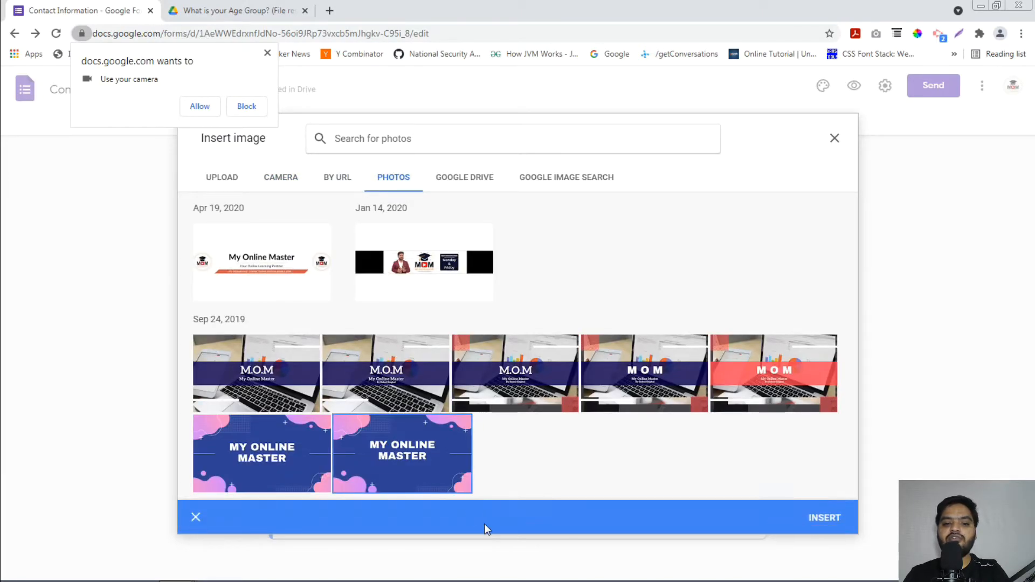
{"action": "left_click", "coordinate": [821, 519]}
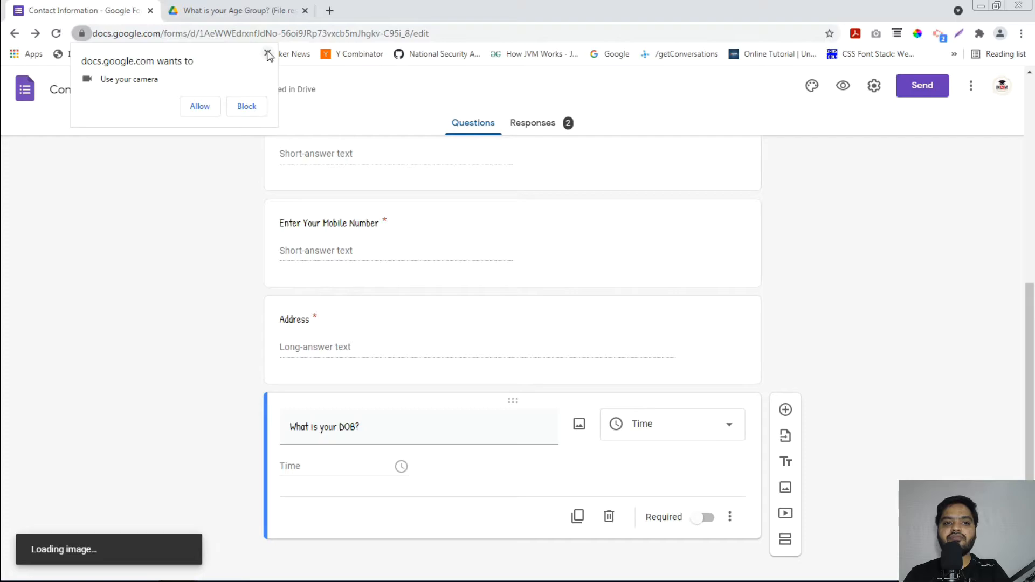
{"action": "left_click", "coordinate": [268, 53]}
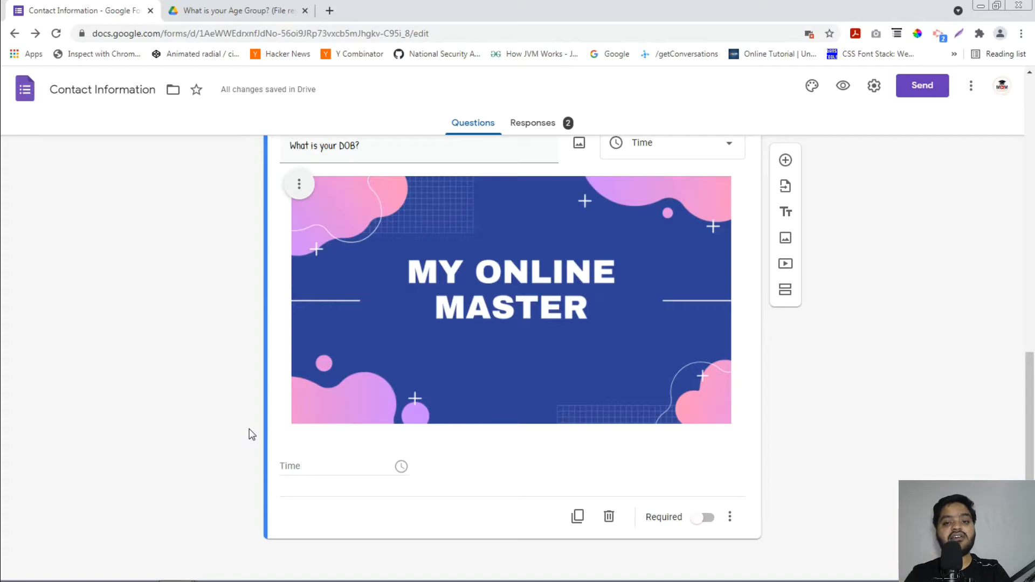
Reload the incognito respondent form and check how the DOB question displays its title, image and time field.
{"action": "key", "text": "alt+Tab"}
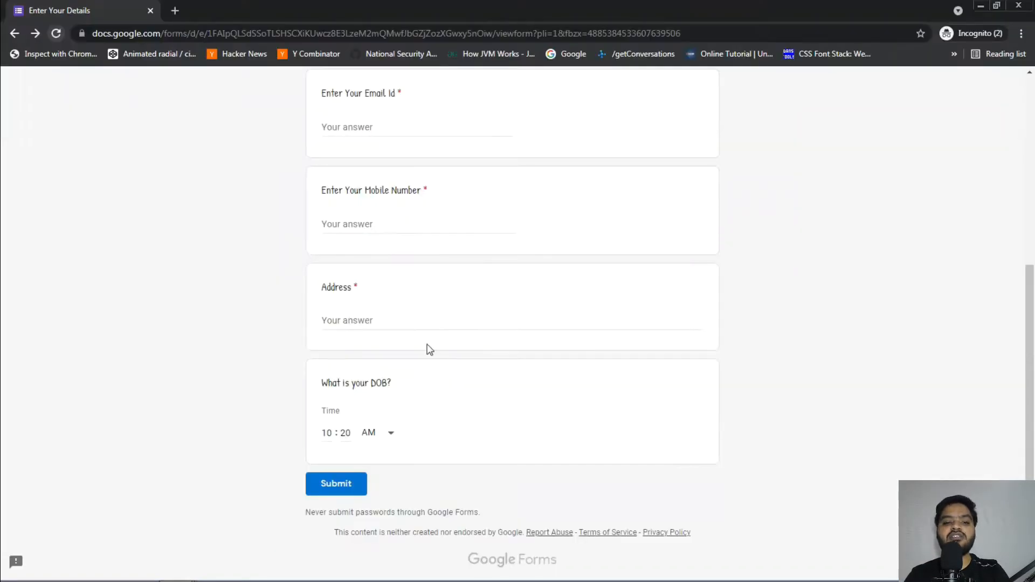
{"action": "key", "text": "F5"}
{"action": "left_click", "coordinate": [581, 131]}
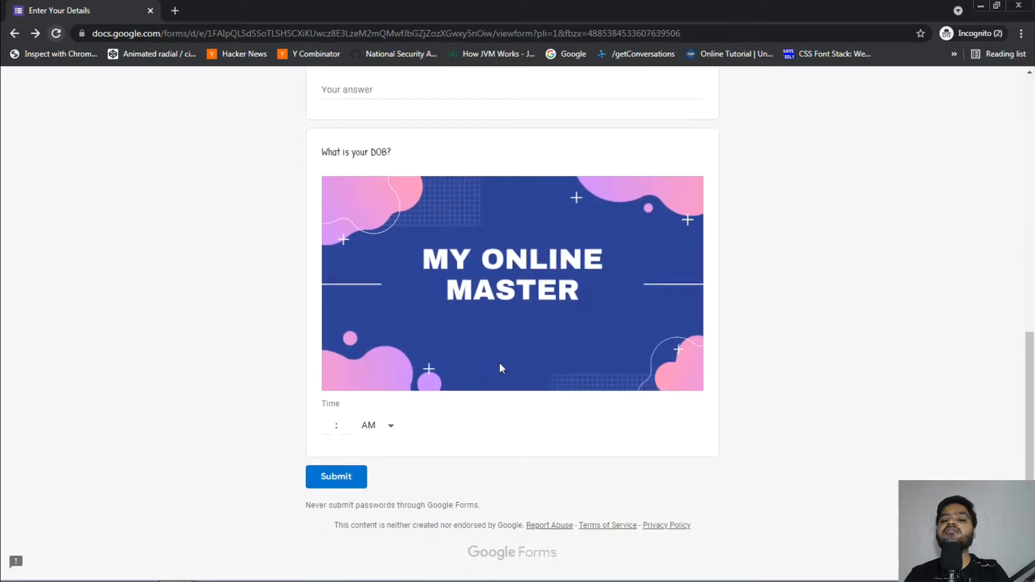
{"action": "left_click_drag", "start_coordinate": [323, 152], "coordinate": [400, 154]}
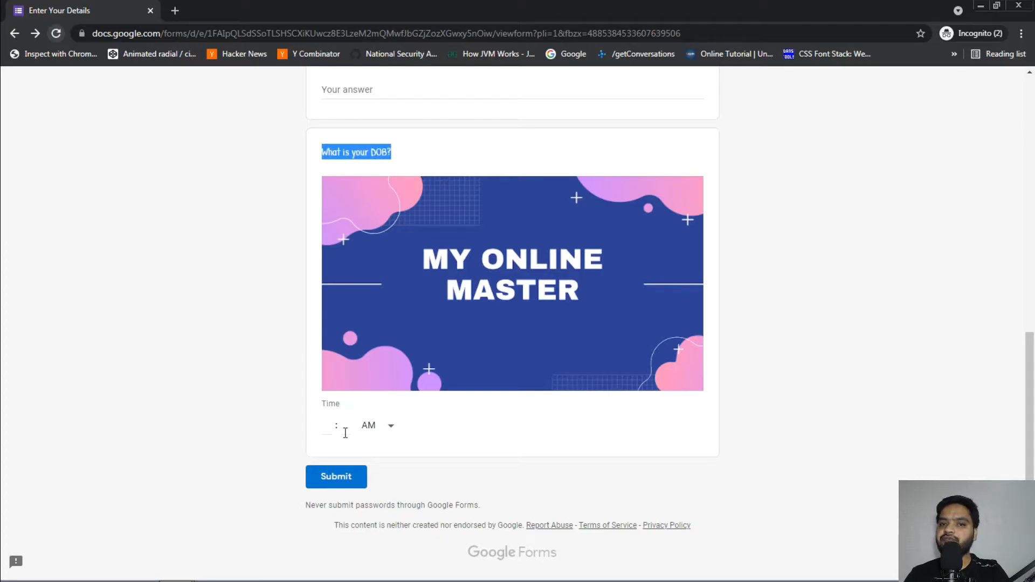
In the form editor, duplicate the DOB question and delete the copy, and try switching Required on and off.
{"action": "key", "text": "alt+Tab"}
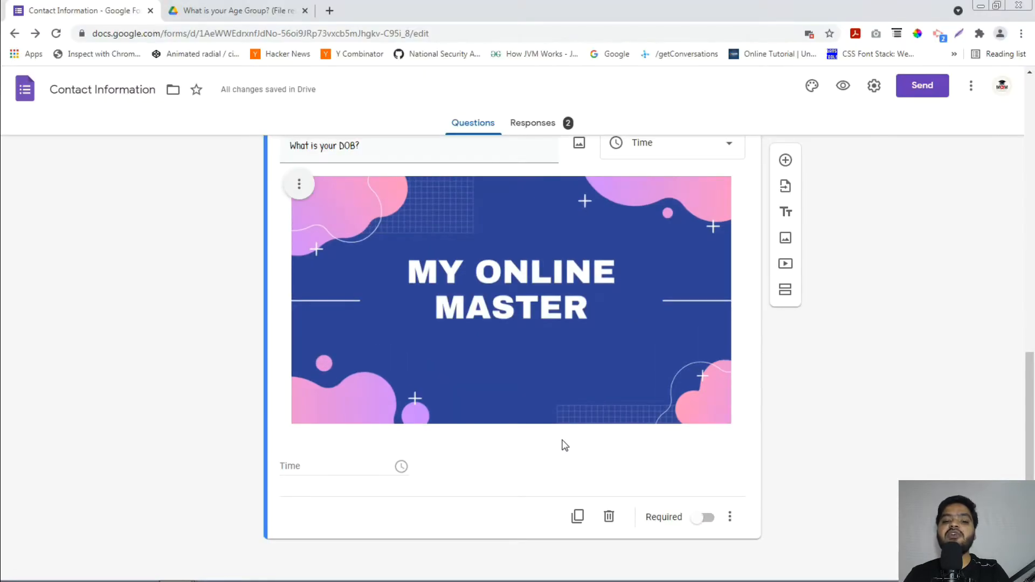
{"action": "scroll", "coordinate": [562, 439], "scroll_direction": "up", "scroll_amount": 2}
{"action": "scroll", "coordinate": [562, 438], "scroll_direction": "down", "scroll_amount": 2}
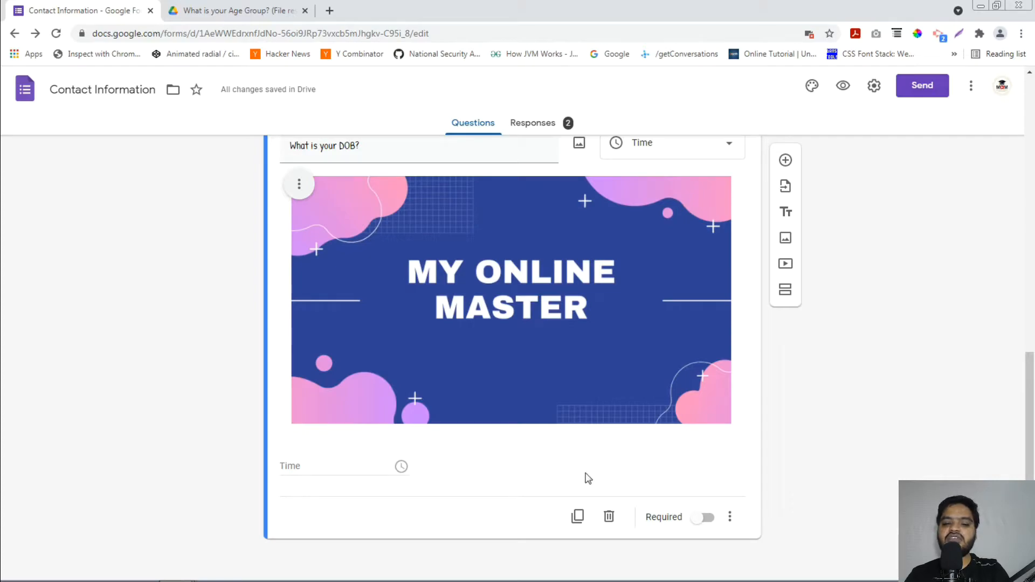
{"action": "left_click", "coordinate": [577, 516]}
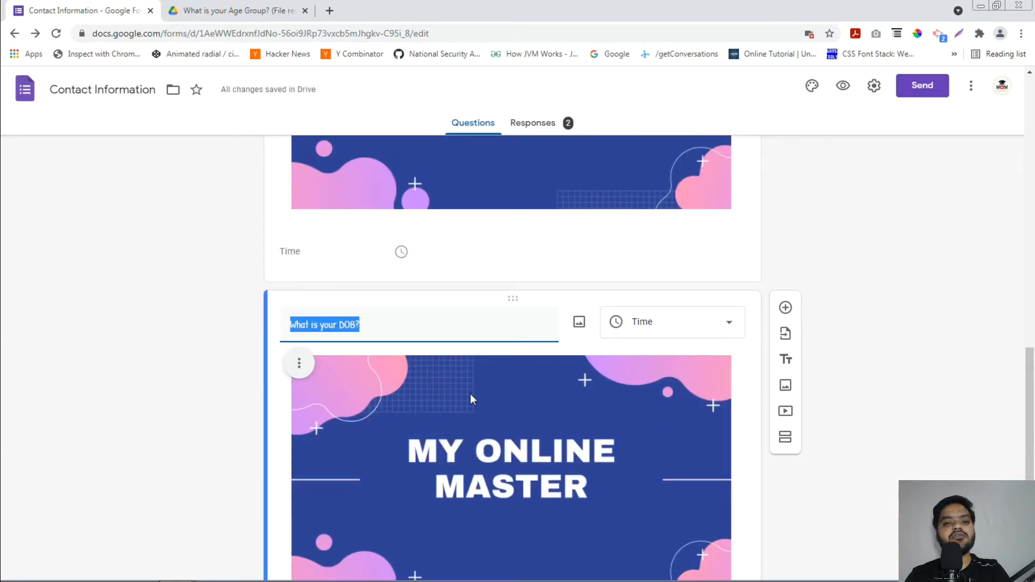
{"action": "scroll", "coordinate": [557, 376], "scroll_direction": "down", "scroll_amount": 3}
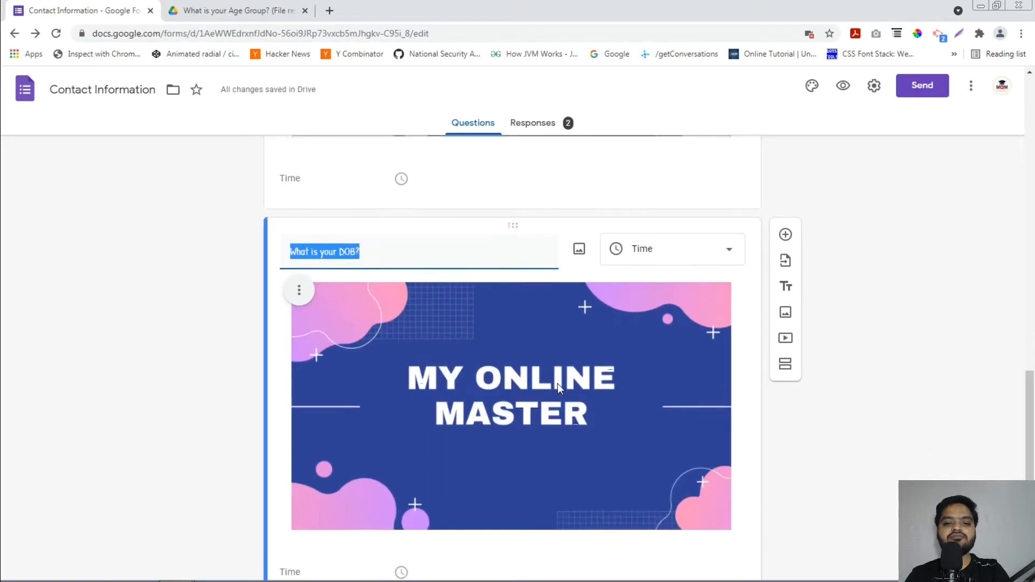
{"action": "left_click", "coordinate": [611, 519]}
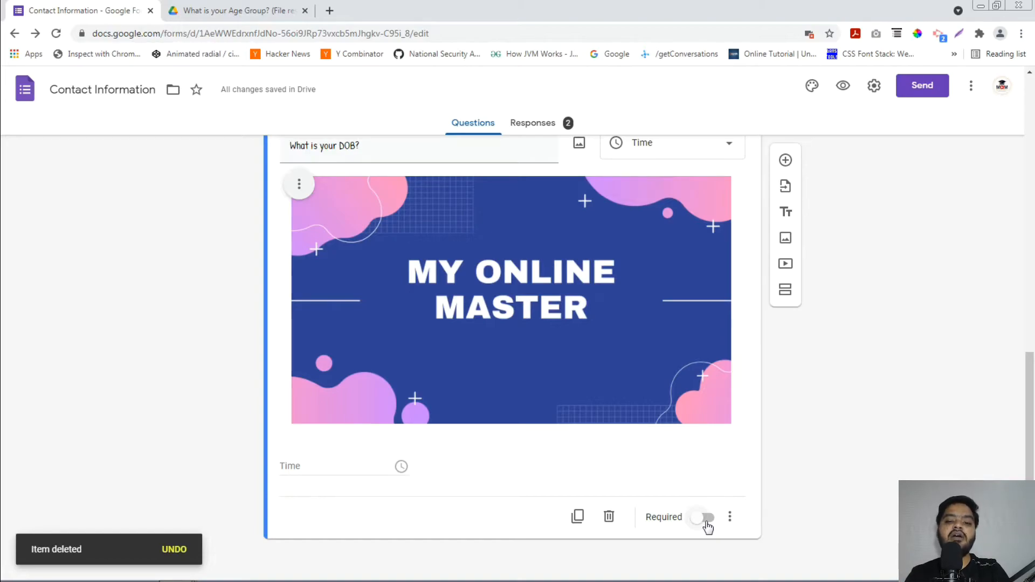
{"action": "left_click", "coordinate": [707, 522]}
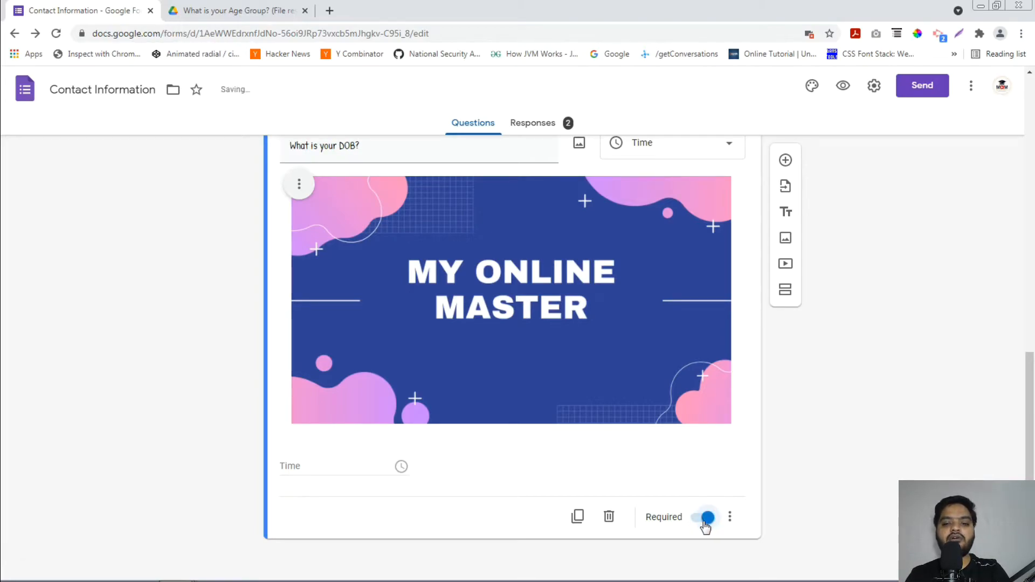
{"action": "left_click", "coordinate": [706, 523]}
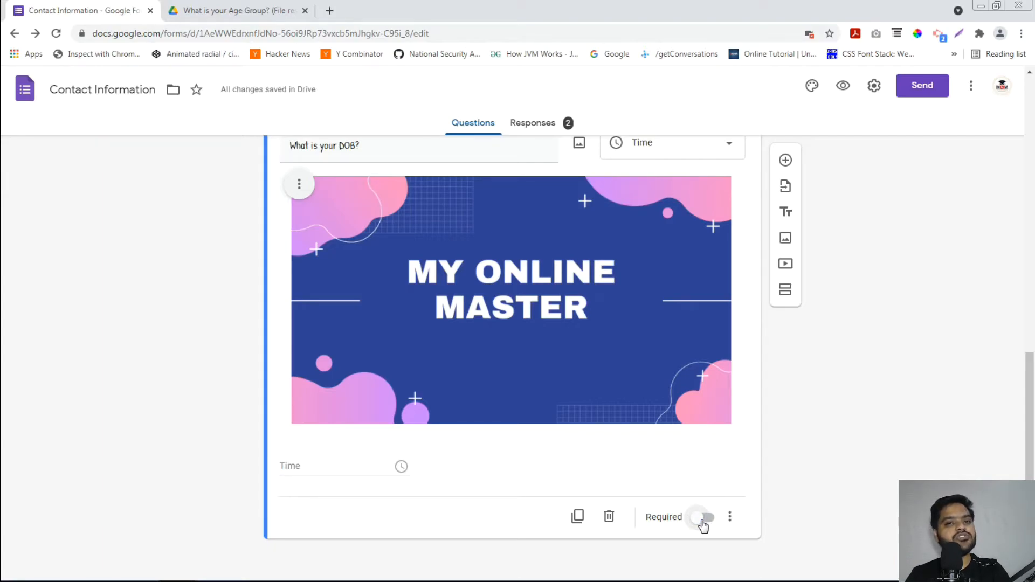
Set the DOB question's answer type to Duration and show its Description field.
{"action": "left_click", "coordinate": [730, 518]}
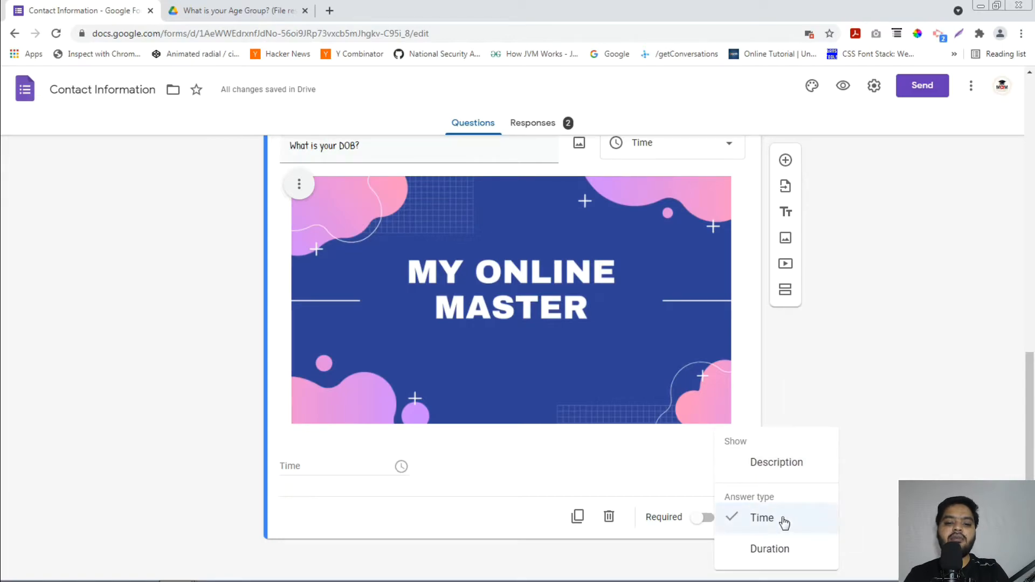
{"action": "left_click", "coordinate": [788, 551]}
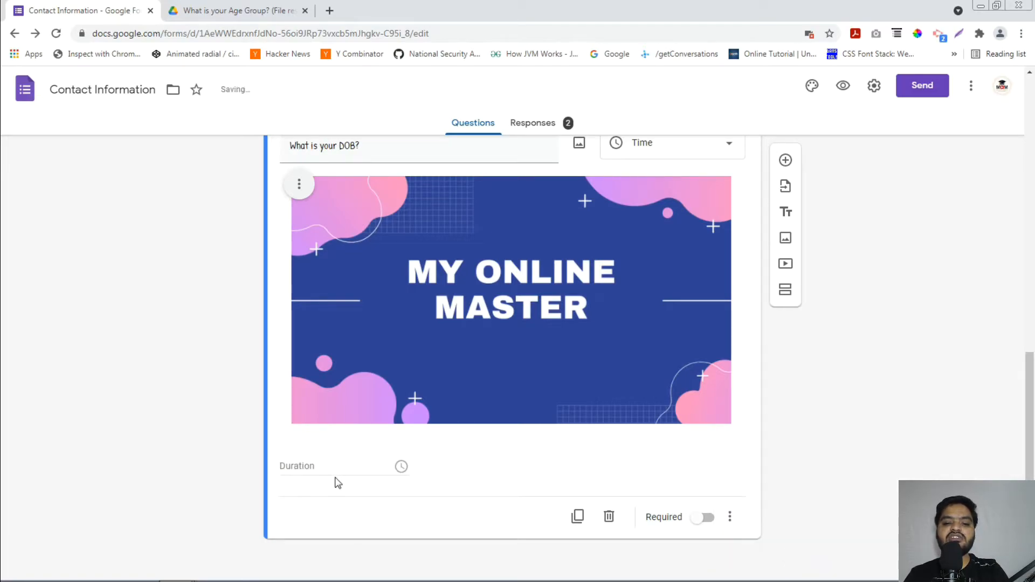
{"action": "left_click", "coordinate": [731, 518]}
{"action": "left_click", "coordinate": [769, 460]}
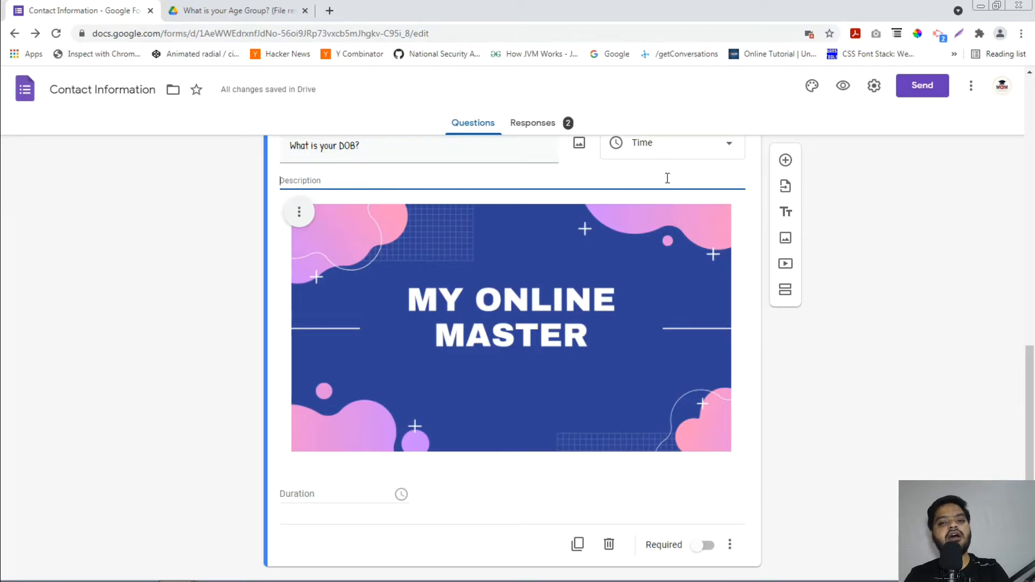
Change the DOB question to the Checkboxes type and look at its additional options.
{"action": "left_click", "coordinate": [668, 157]}
{"action": "left_click", "coordinate": [668, 213]}
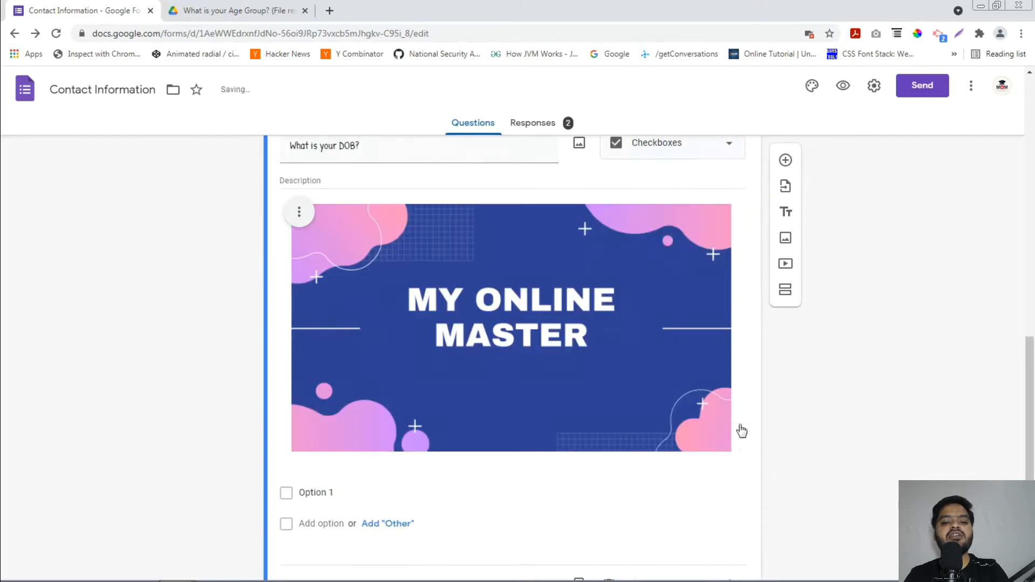
{"action": "scroll", "coordinate": [728, 487], "scroll_direction": "down", "scroll_amount": 2}
{"action": "left_click", "coordinate": [730, 516]}
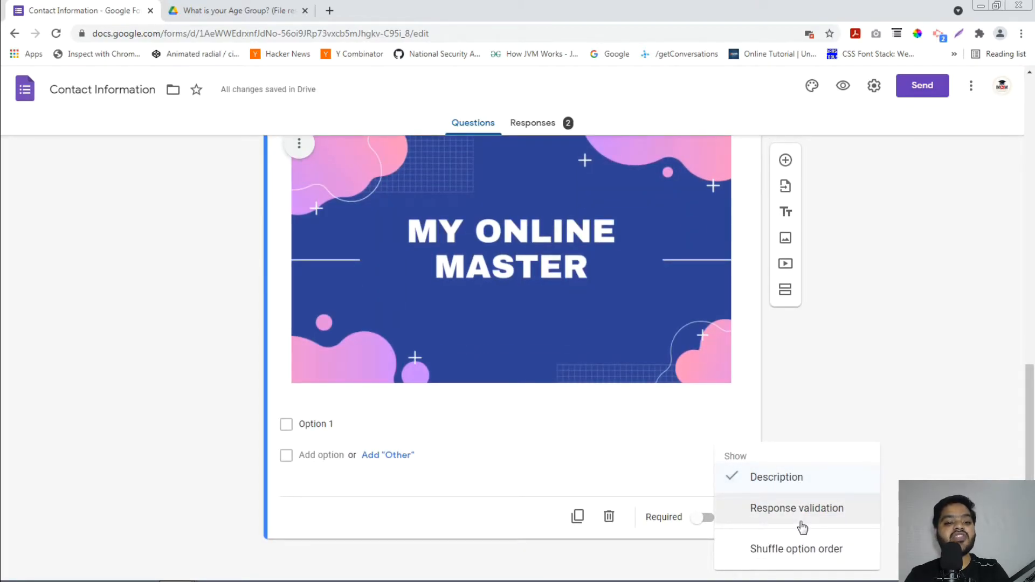
{"action": "left_click", "coordinate": [807, 421]}
Turn on Response validation for the DOB checkbox question and check its additional options again.
{"action": "scroll", "coordinate": [655, 378], "scroll_direction": "up", "scroll_amount": 3}
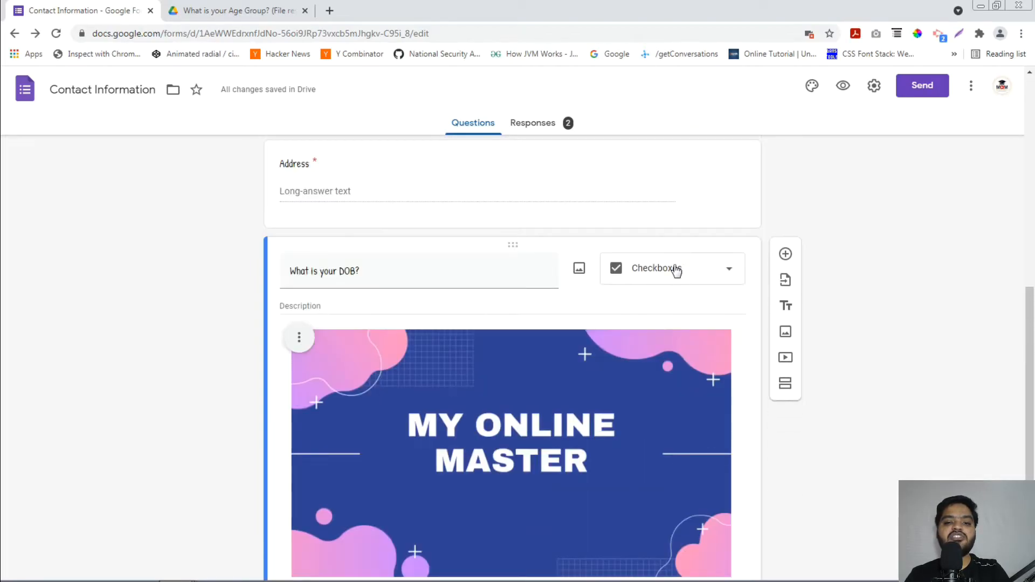
{"action": "scroll", "coordinate": [729, 361], "scroll_direction": "down", "scroll_amount": 3}
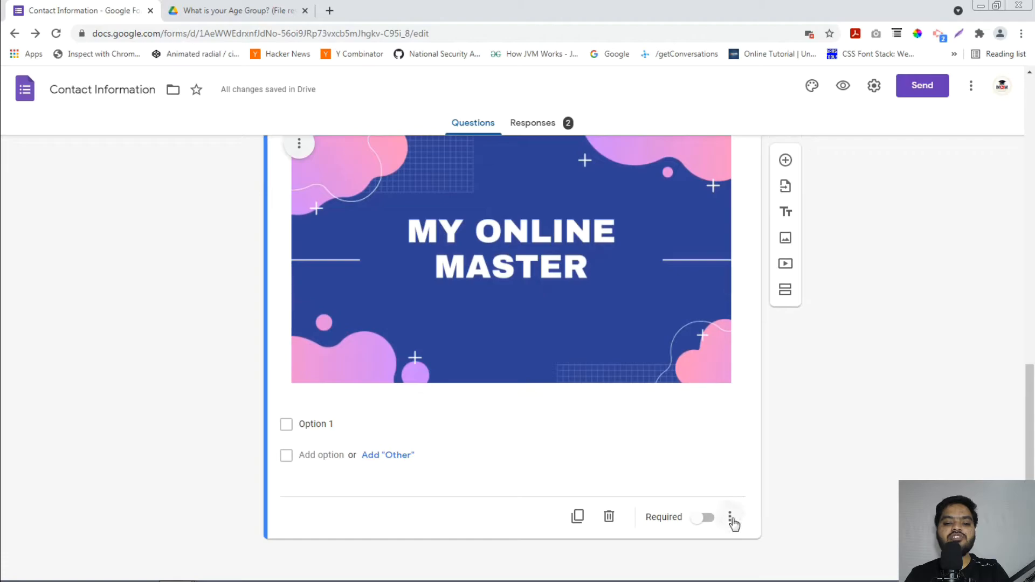
{"action": "left_click", "coordinate": [731, 519]}
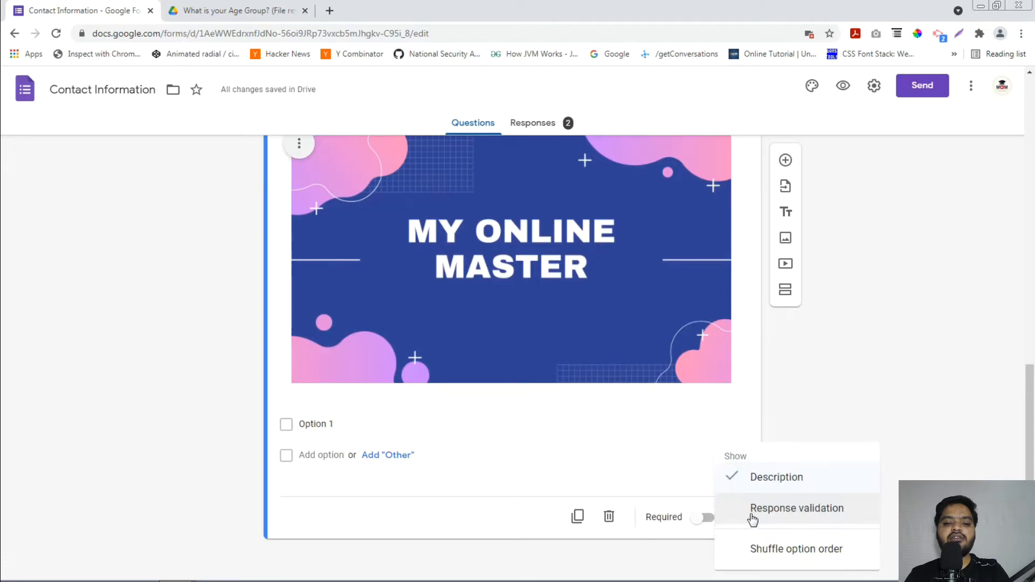
{"action": "left_click", "coordinate": [798, 517]}
{"action": "scroll", "coordinate": [795, 515], "scroll_direction": "down", "scroll_amount": 1}
{"action": "left_click", "coordinate": [731, 522]}
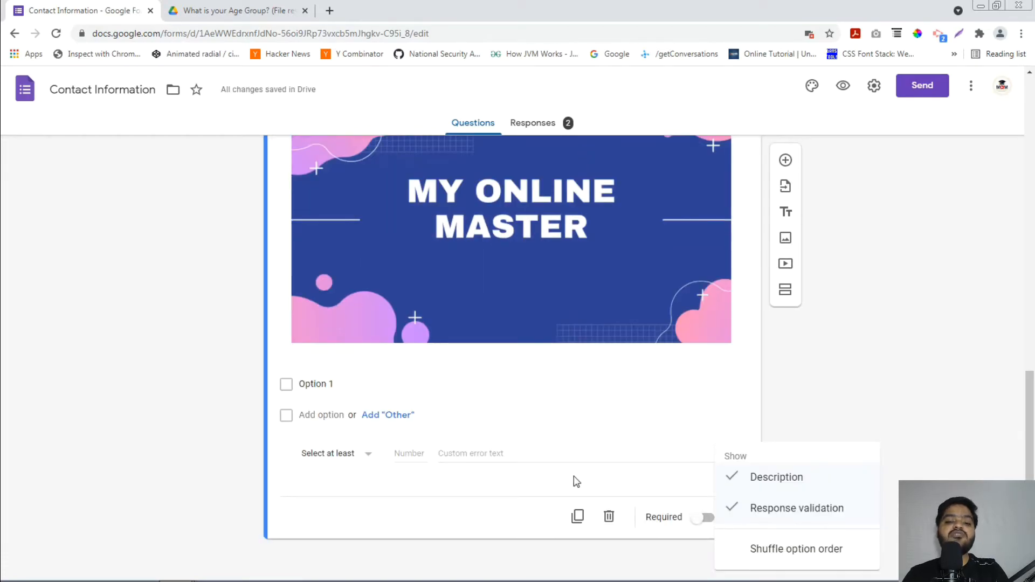
{"action": "left_click", "coordinate": [528, 485]}
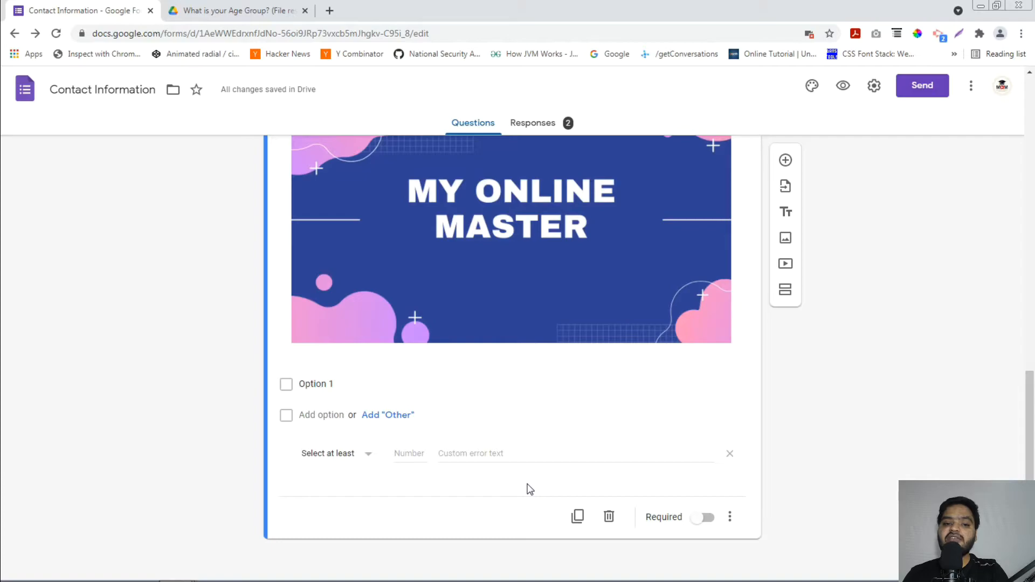
Set the DOB checkbox validation to Select at least 5, with the custom error text "Choose atleast 5".
{"action": "left_click", "coordinate": [347, 454]}
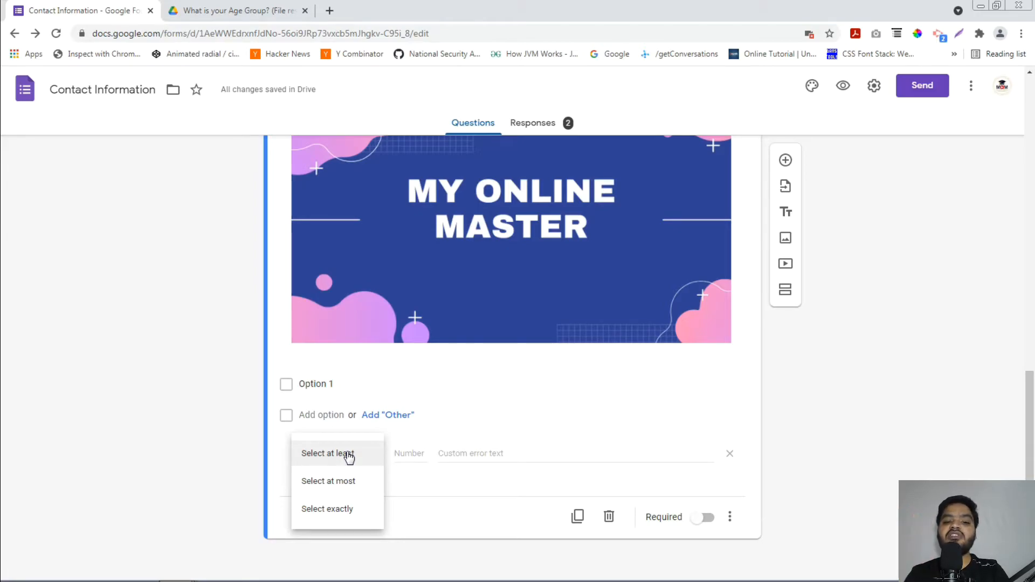
{"action": "left_click", "coordinate": [349, 456]}
{"action": "left_click", "coordinate": [422, 454]}
{"action": "type", "text": "5"}
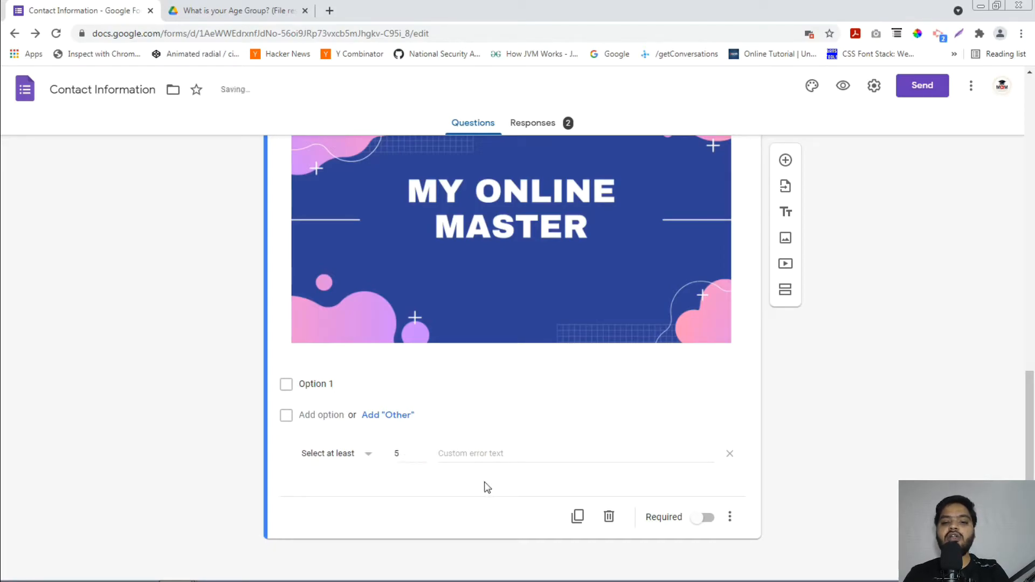
{"action": "left_click", "coordinate": [503, 447]}
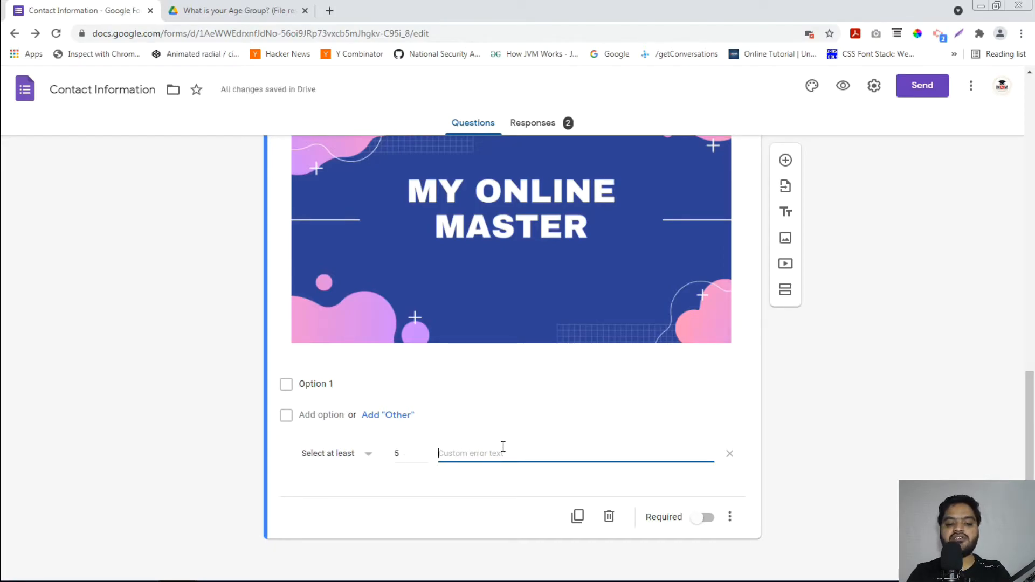
{"action": "type", "text": "Choose "}
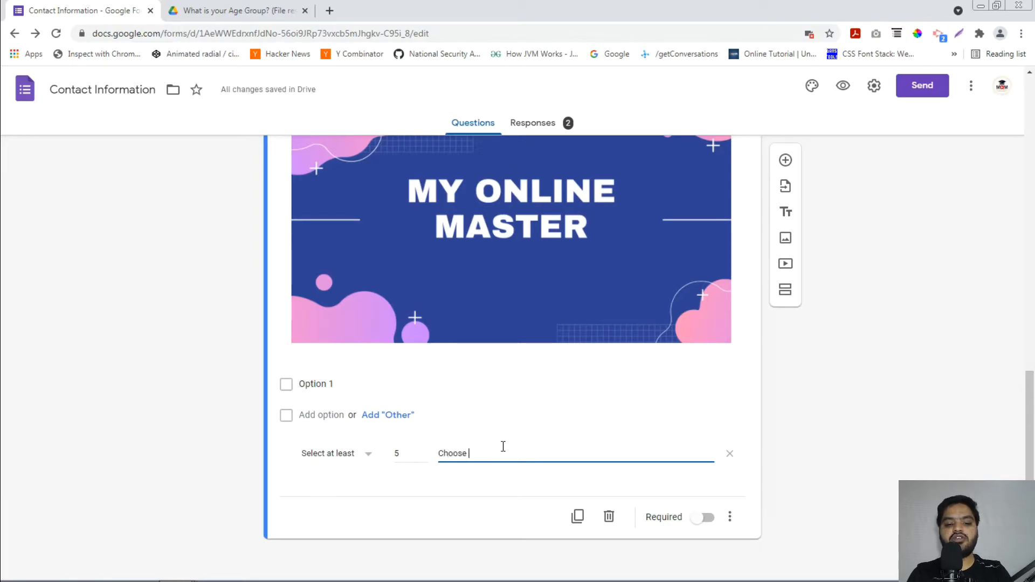
{"action": "type", "text": "atleast 5"}
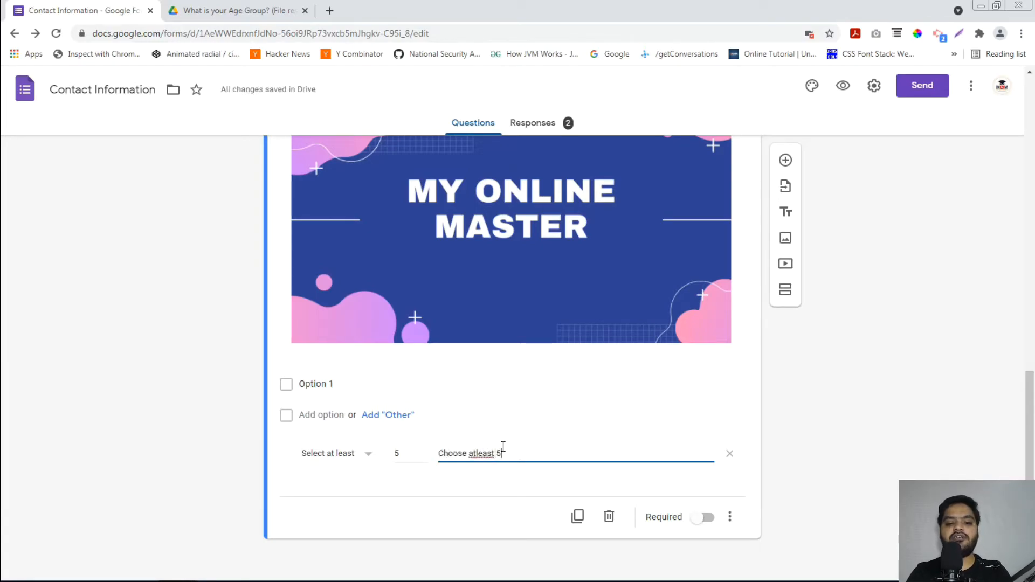
{"action": "left_click", "coordinate": [888, 487]}
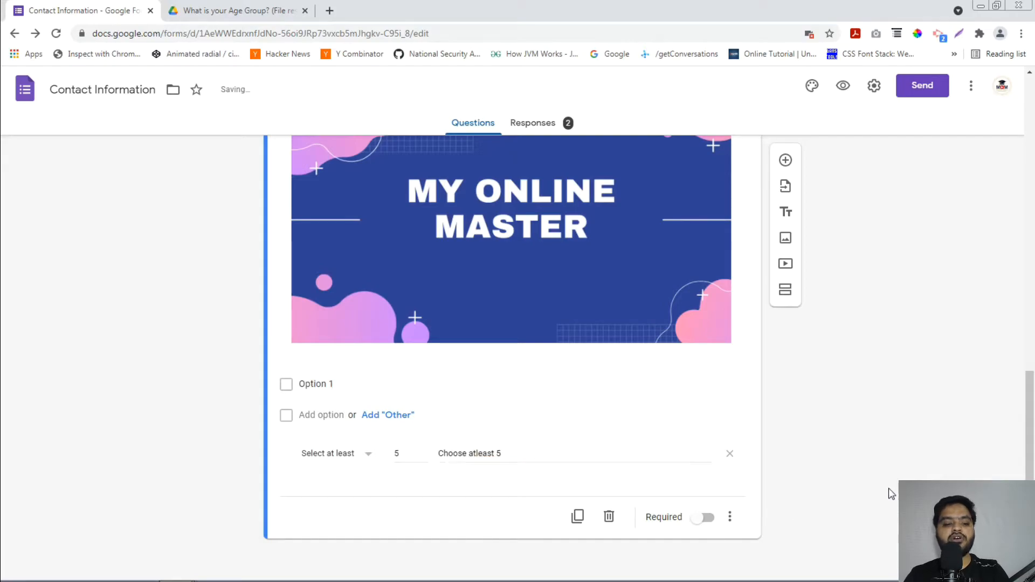
Switch to the incognito respondent window, reload the form and look at the DOB checkbox question.
{"action": "key", "text": "alt+Tab"}
{"action": "key", "text": "F5"}
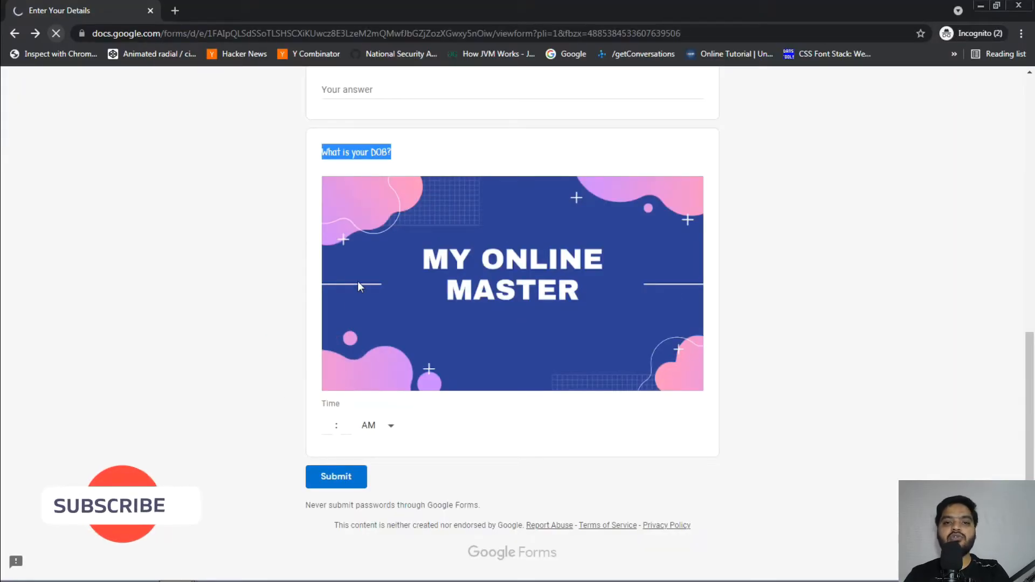
{"action": "scroll", "coordinate": [224, 397], "scroll_direction": "down", "scroll_amount": 10}
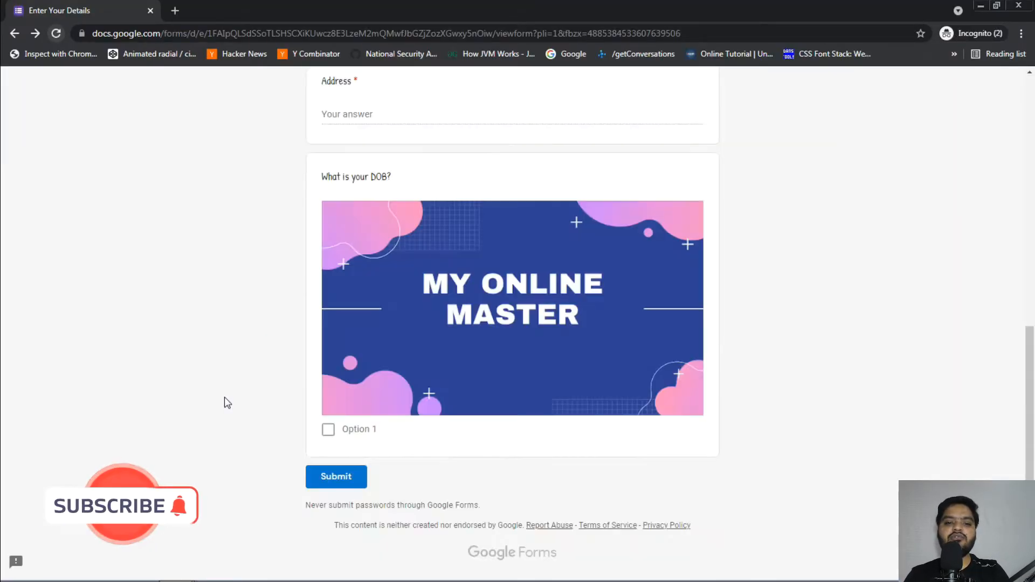
{"action": "scroll", "coordinate": [225, 397], "scroll_direction": "up", "scroll_amount": 4}
{"action": "scroll", "coordinate": [224, 397], "scroll_direction": "down", "scroll_amount": 3}
{"action": "scroll", "coordinate": [224, 396], "scroll_direction": "up", "scroll_amount": 3}
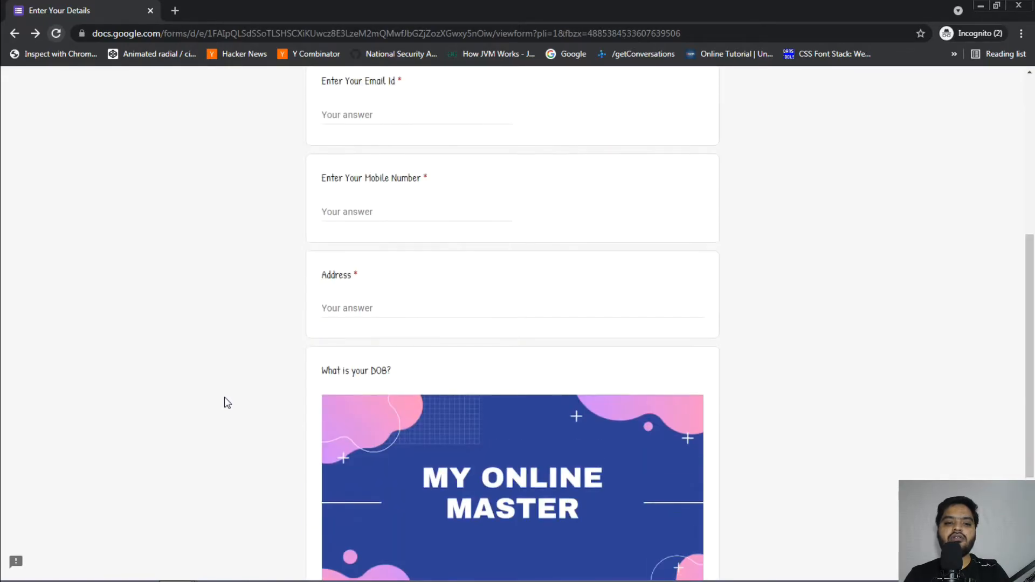
Back in the form editor, add an "Other" choice and Options 2 to 8 to the DOB checkbox question.
{"action": "key", "text": "alt+Tab"}
{"action": "left_click", "coordinate": [394, 415]}
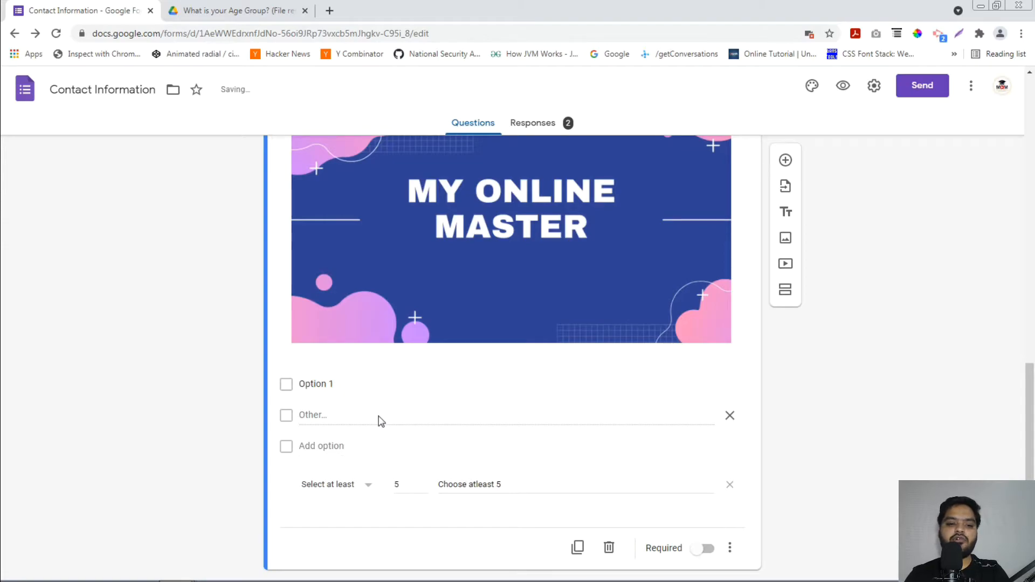
{"action": "left_click", "coordinate": [382, 388]}
{"action": "key", "text": "Return"}
{"action": "key", "text": "Return"}
{"action": "key", "text": "Return"}
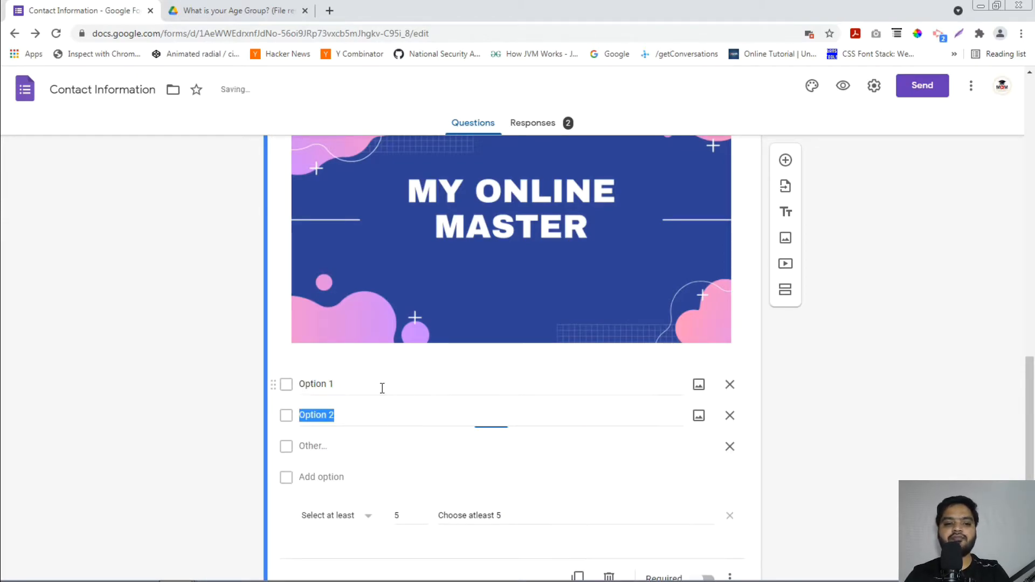
{"action": "key", "text": "Return"}
{"action": "key", "text": "Return"}
{"action": "key", "text": "Return"}
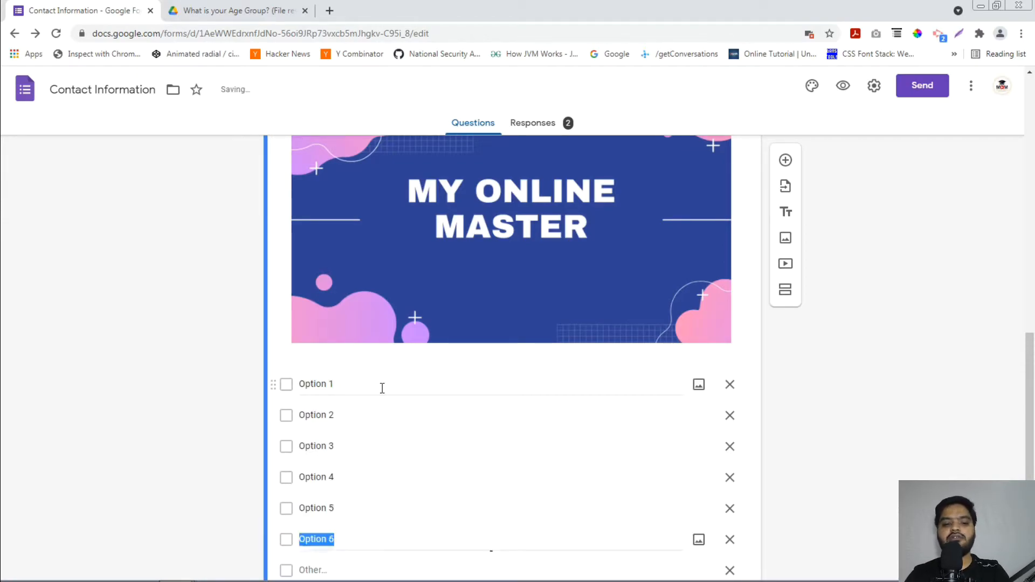
{"action": "left_click", "coordinate": [906, 259]}
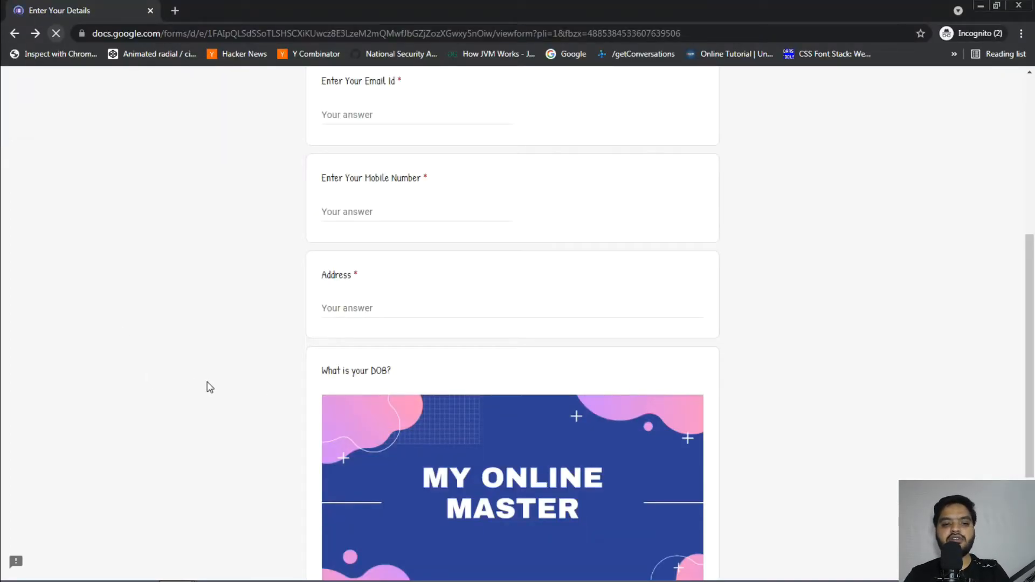
Reload the incognito respondent form and test the DOB validation by ticking Options 1 to 5 one at a time.
{"action": "key", "text": "ctrl+r"}
{"action": "scroll", "coordinate": [236, 381], "scroll_direction": "down", "scroll_amount": 5}
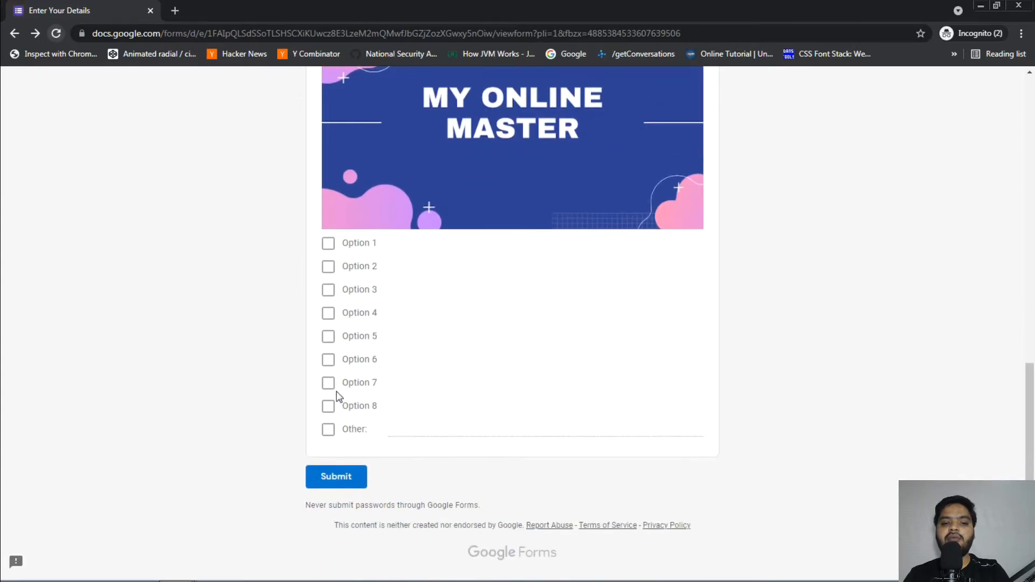
{"action": "left_click", "coordinate": [329, 243]}
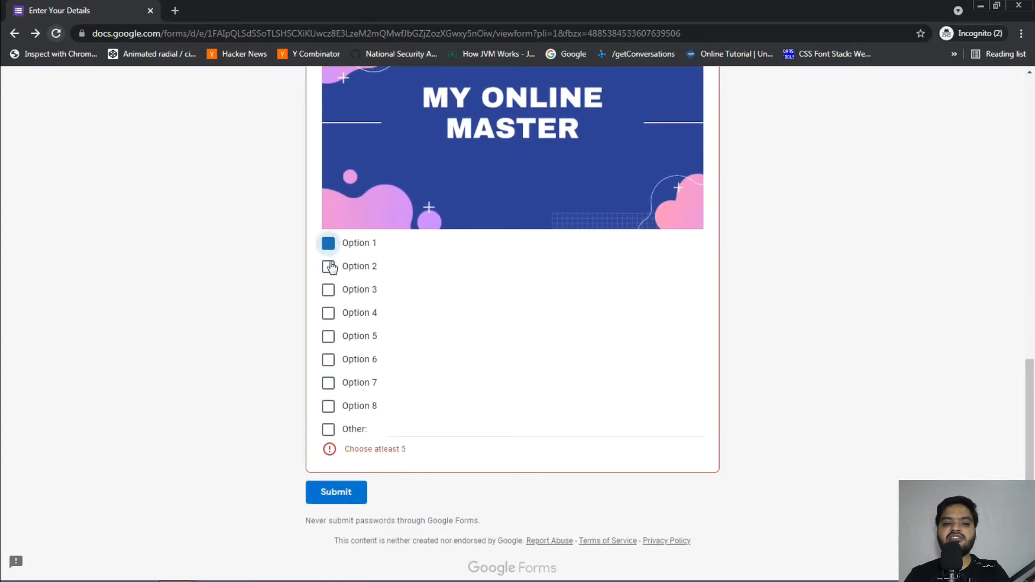
{"action": "left_click", "coordinate": [329, 268]}
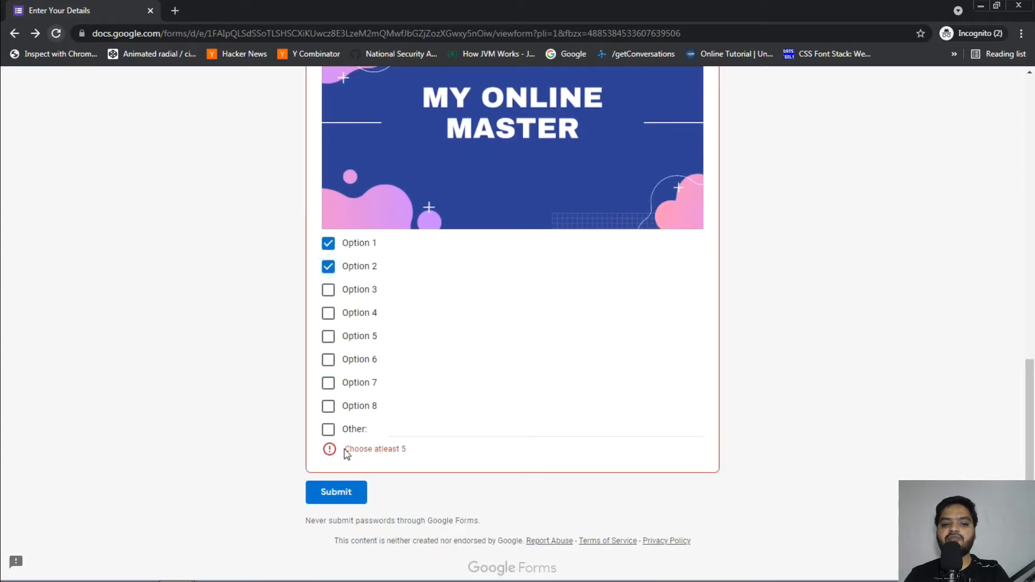
{"action": "left_click_drag", "start_coordinate": [345, 451], "coordinate": [409, 453]}
{"action": "left_click", "coordinate": [329, 291]}
{"action": "left_click", "coordinate": [329, 314]}
{"action": "left_click", "coordinate": [329, 338]}
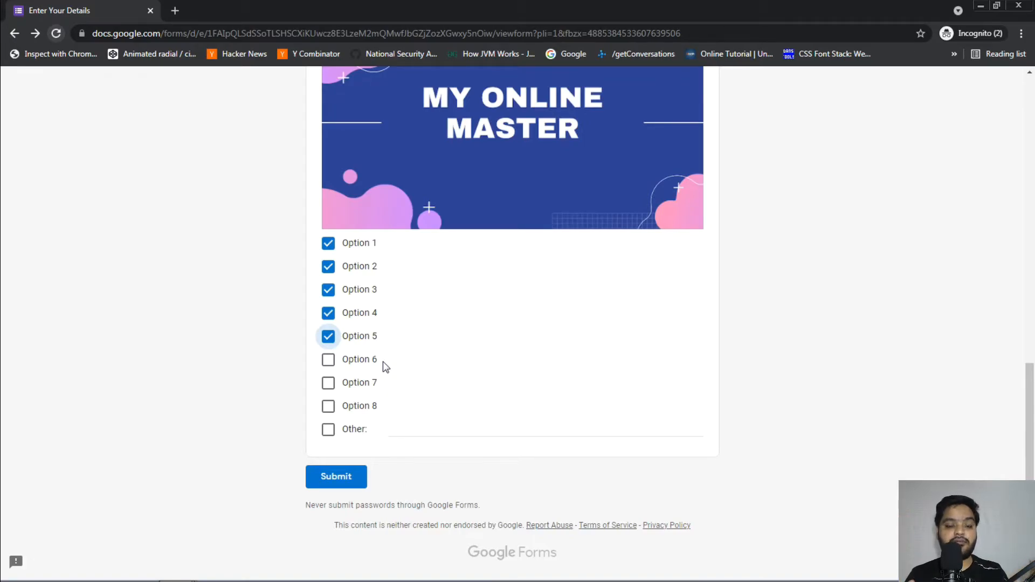
Return to the form editor and change the DOB question's answer type to Paragraph.
{"action": "key", "text": "alt+Tab"}
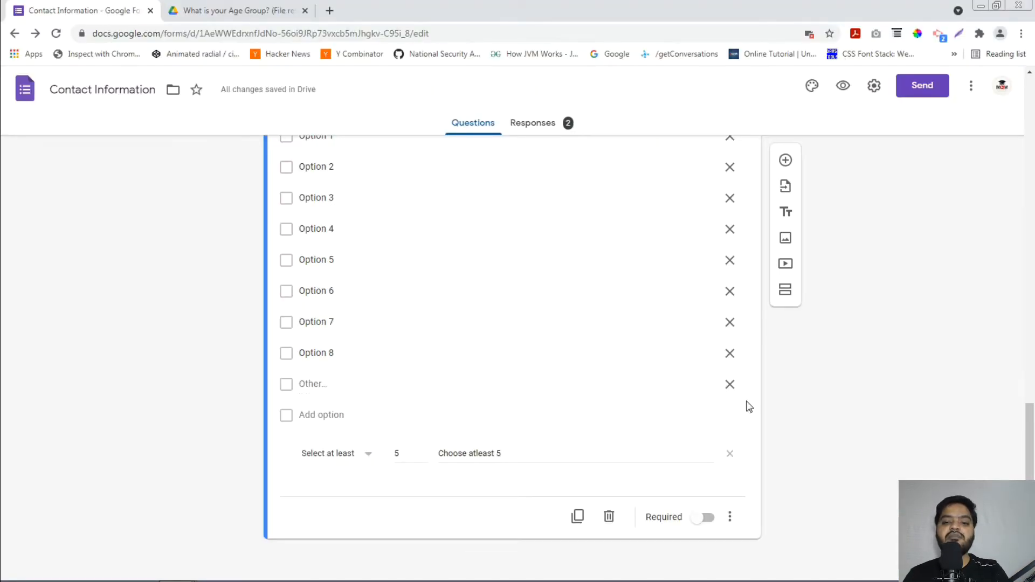
{"action": "scroll", "coordinate": [825, 377], "scroll_direction": "up", "scroll_amount": 1}
{"action": "scroll", "coordinate": [834, 391], "scroll_direction": "down", "scroll_amount": 1}
{"action": "scroll", "coordinate": [834, 390], "scroll_direction": "up", "scroll_amount": 7}
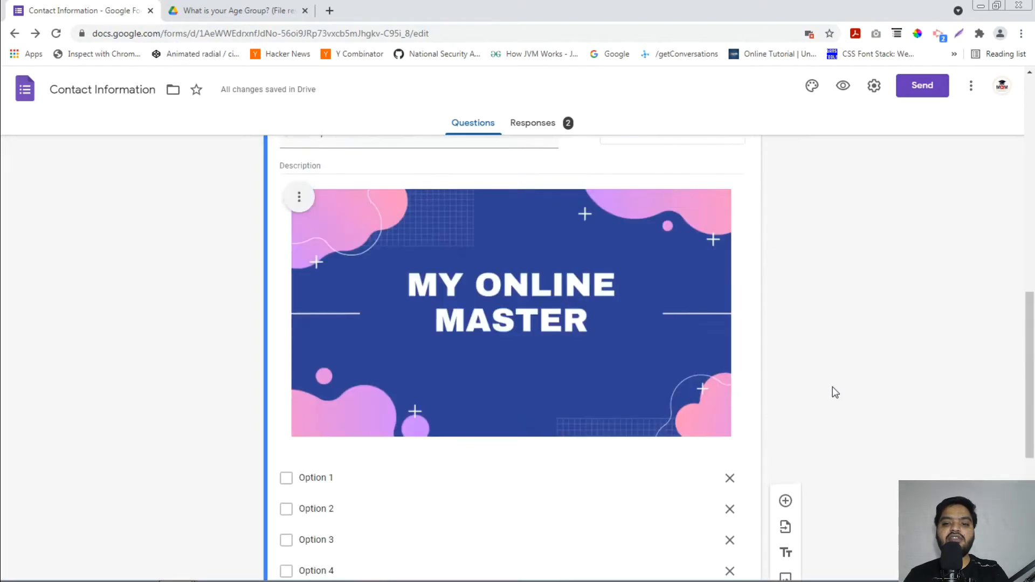
{"action": "left_click", "coordinate": [659, 184]}
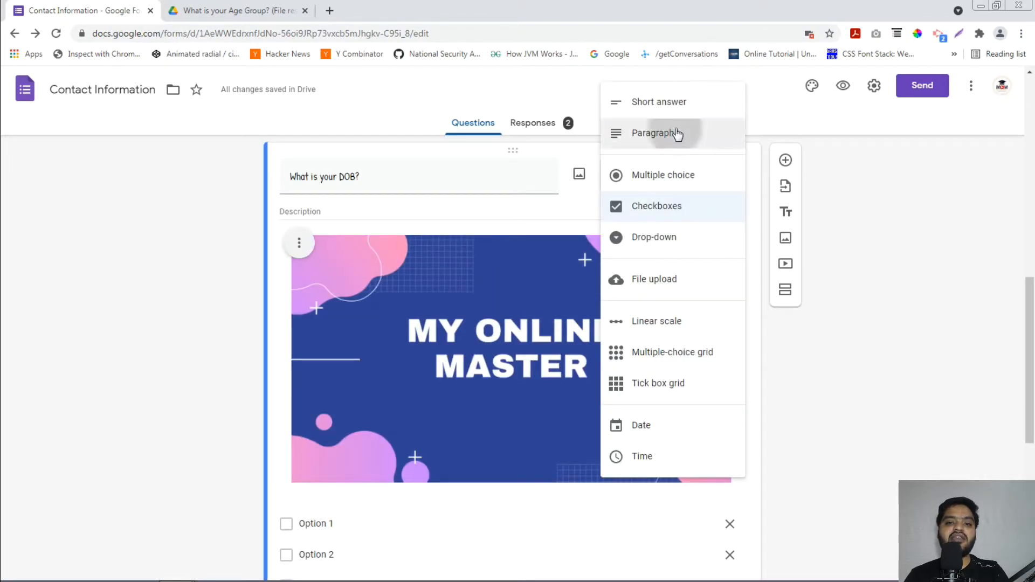
{"action": "left_click", "coordinate": [673, 138]}
{"action": "scroll", "coordinate": [823, 457], "scroll_direction": "up", "scroll_amount": 2}
{"action": "scroll", "coordinate": [756, 503], "scroll_direction": "down", "scroll_amount": 3}
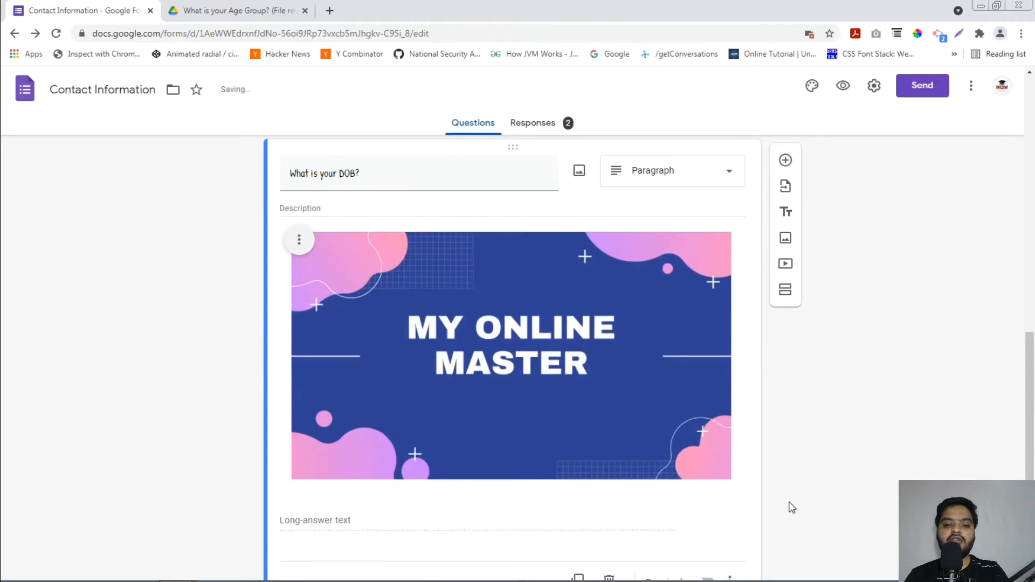
Turn on Response validation for the DOB paragraph question and set Length to a Maximum character count of 500.
{"action": "left_click", "coordinate": [730, 517]}
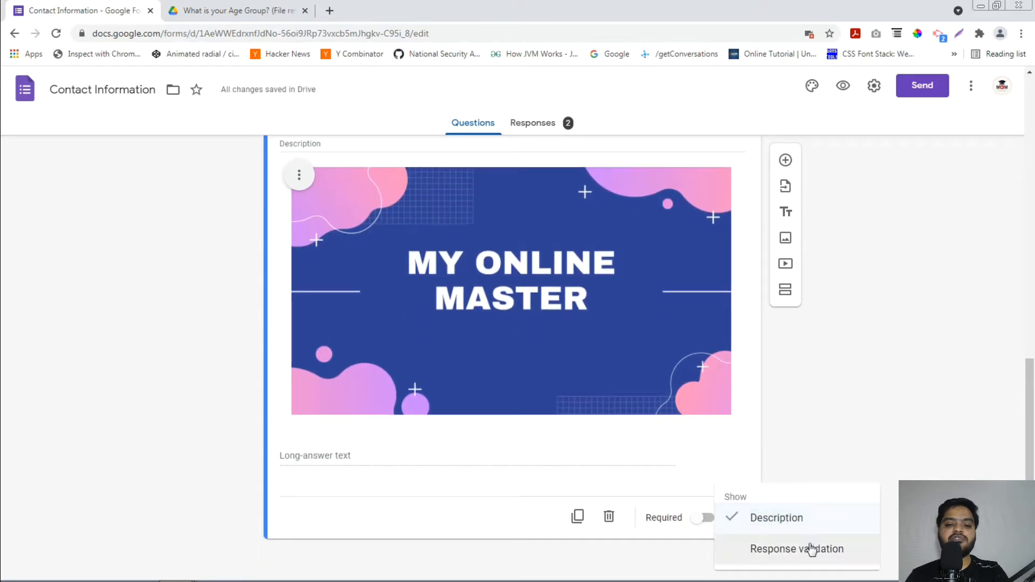
{"action": "left_click", "coordinate": [812, 551]}
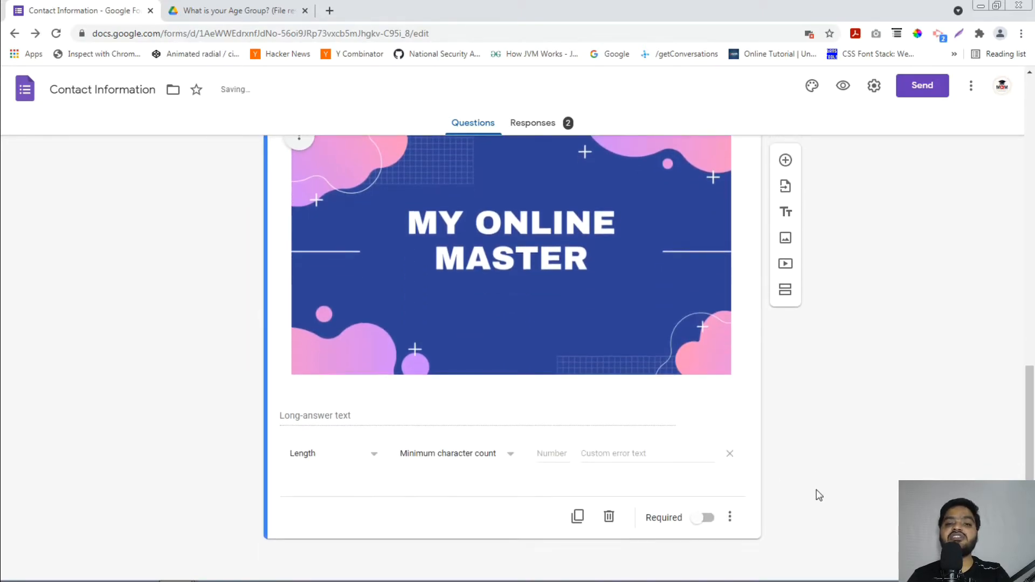
{"action": "left_click", "coordinate": [337, 458]}
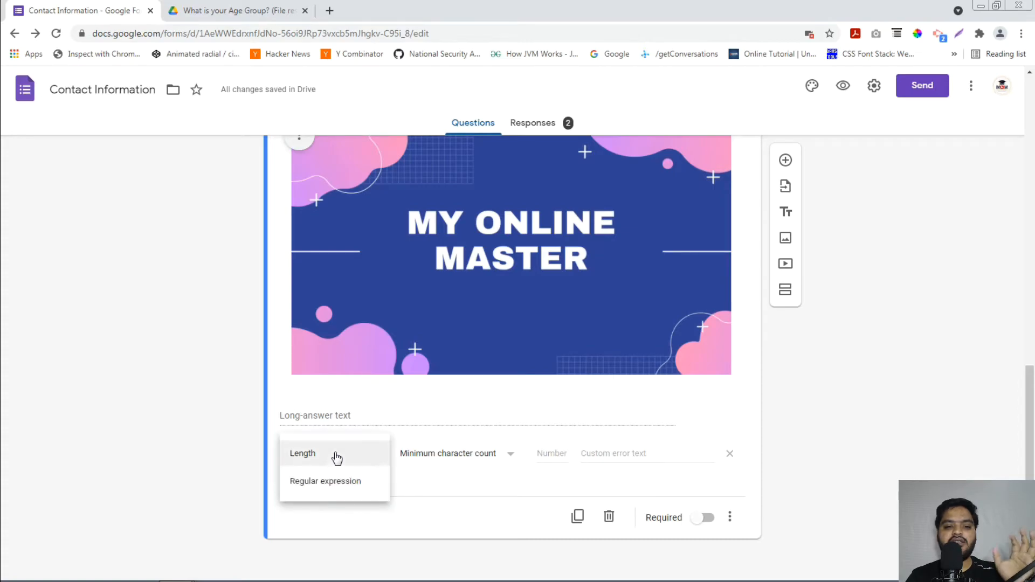
{"action": "left_click", "coordinate": [445, 462]}
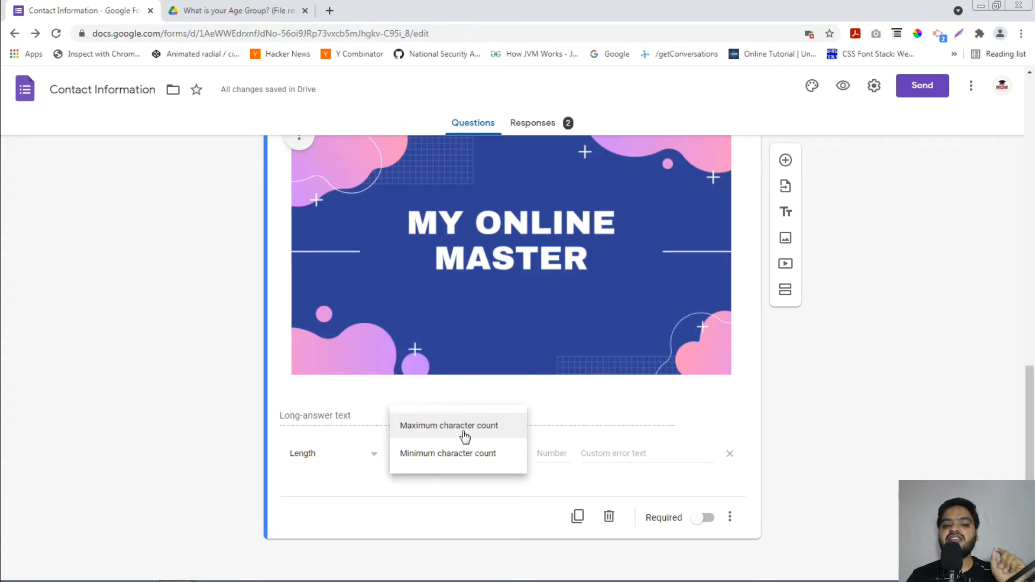
{"action": "left_click", "coordinate": [465, 437]}
{"action": "left_click", "coordinate": [549, 456]}
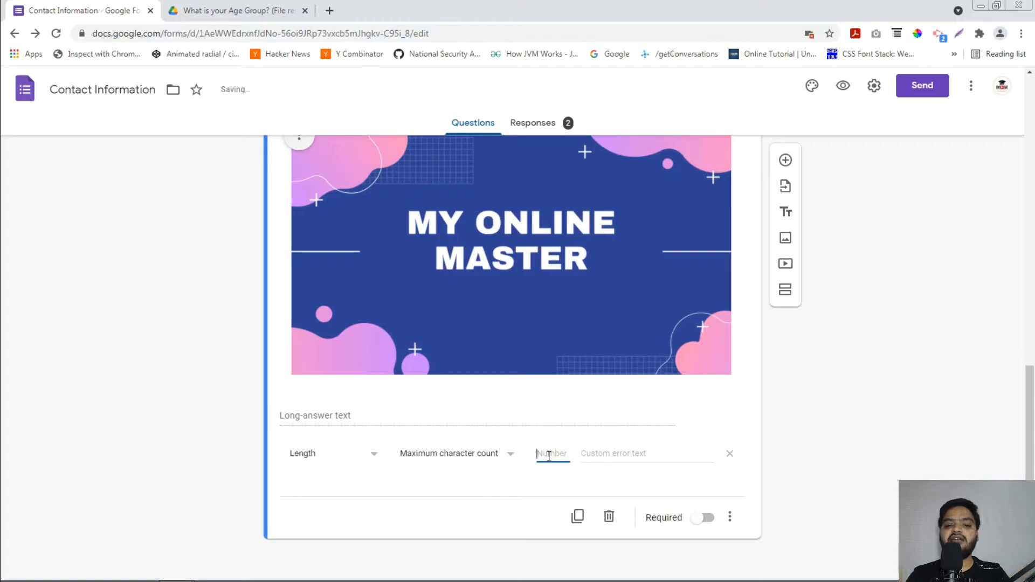
{"action": "type", "text": "500"}
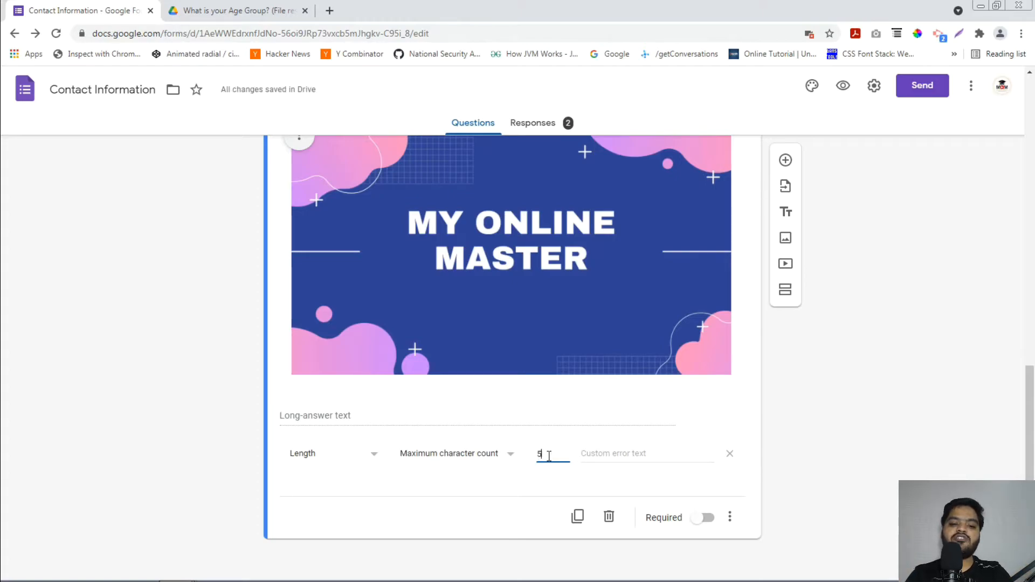
{"action": "left_click", "coordinate": [509, 469]}
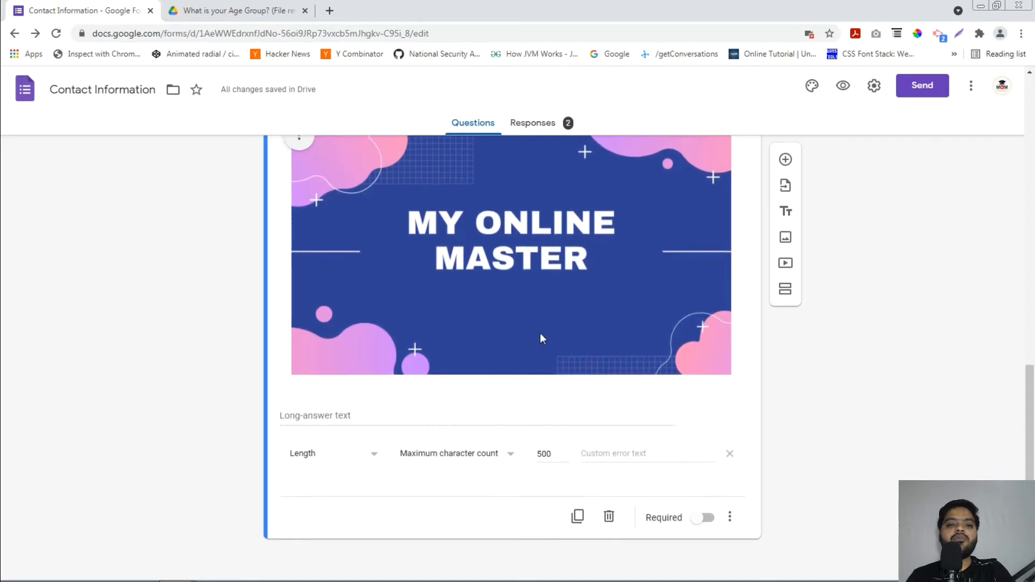
Add a new blank question directly below the DOB question.
{"action": "scroll", "coordinate": [541, 337], "scroll_direction": "up", "scroll_amount": 15}
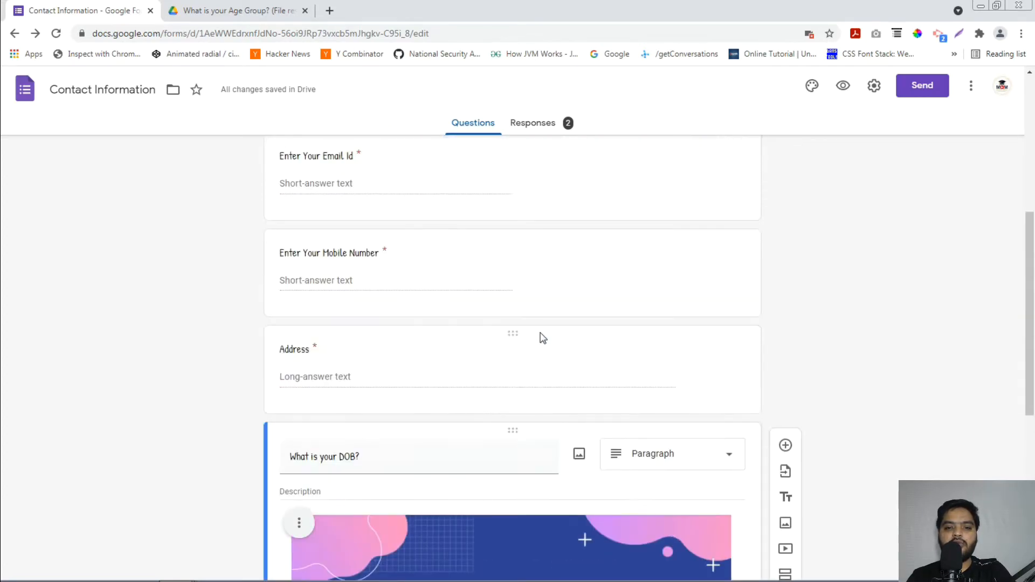
{"action": "scroll", "coordinate": [891, 400], "scroll_direction": "down", "scroll_amount": 9}
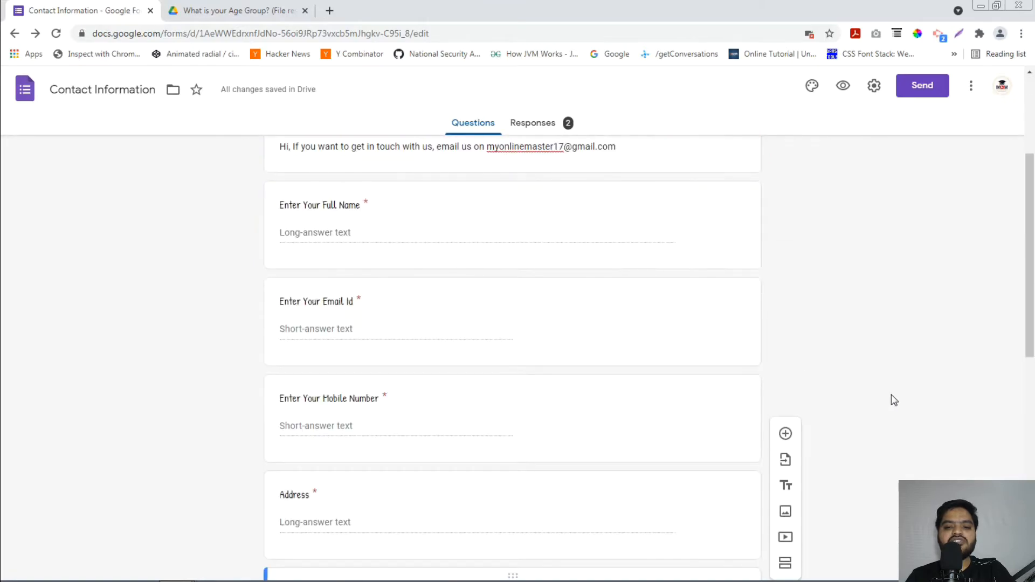
{"action": "scroll", "coordinate": [891, 394], "scroll_direction": "down", "scroll_amount": 2}
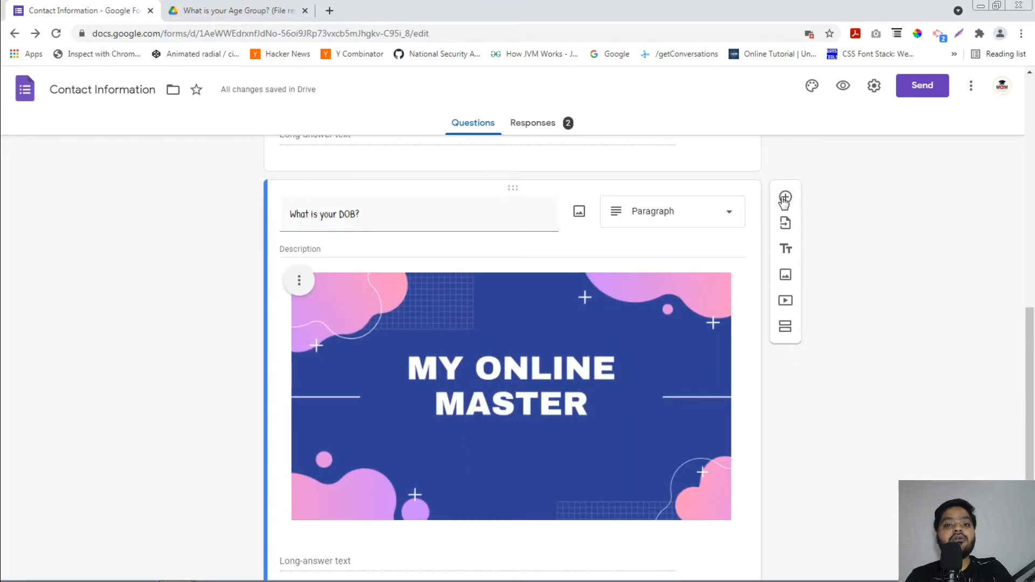
{"action": "left_click", "coordinate": [785, 198]}
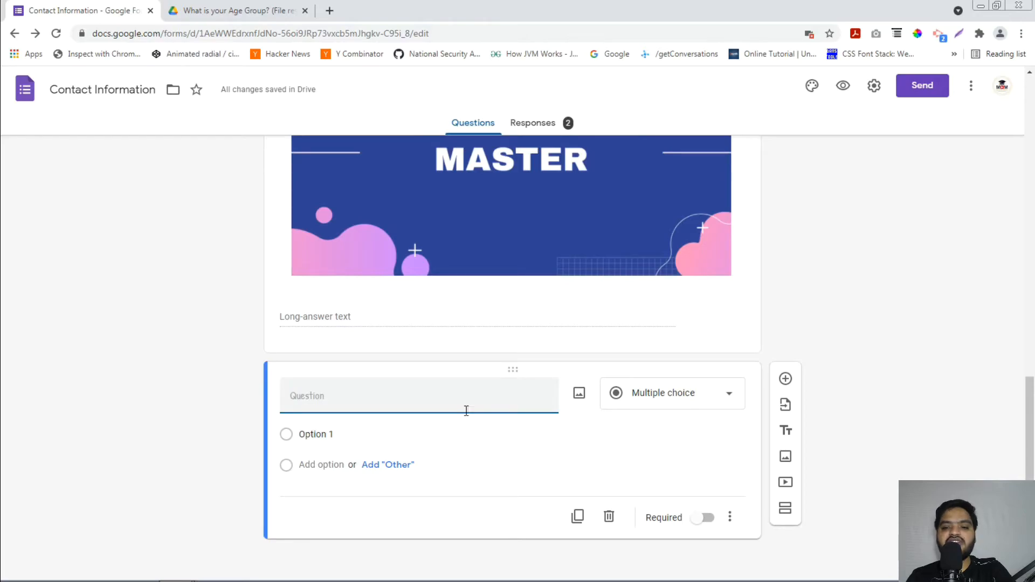
Open the form picker for importing questions, select the green Contact Information form, and close the picker without importing.
{"action": "left_click", "coordinate": [786, 413]}
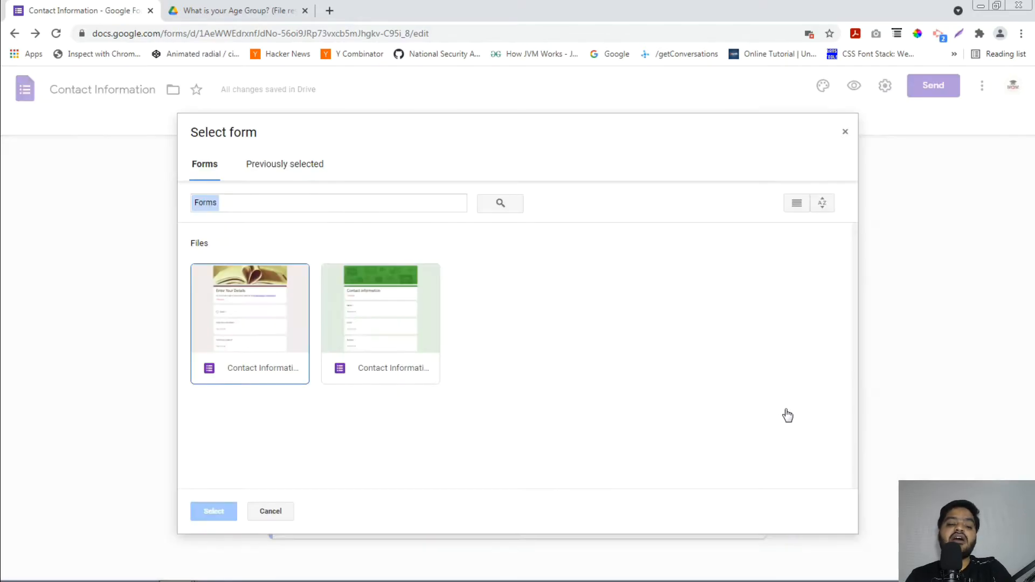
{"action": "left_click", "coordinate": [351, 321]}
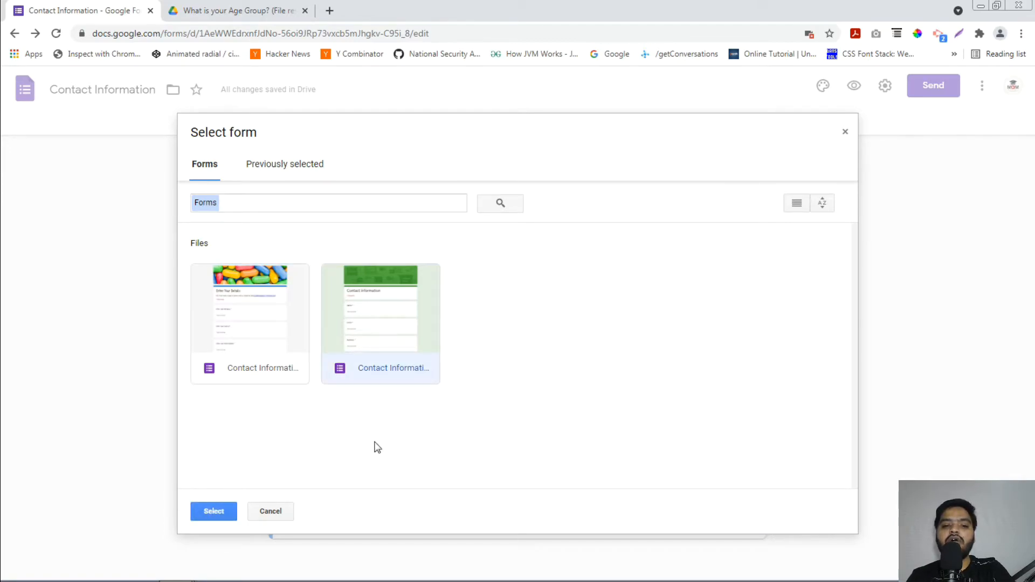
{"action": "left_click", "coordinate": [845, 133]}
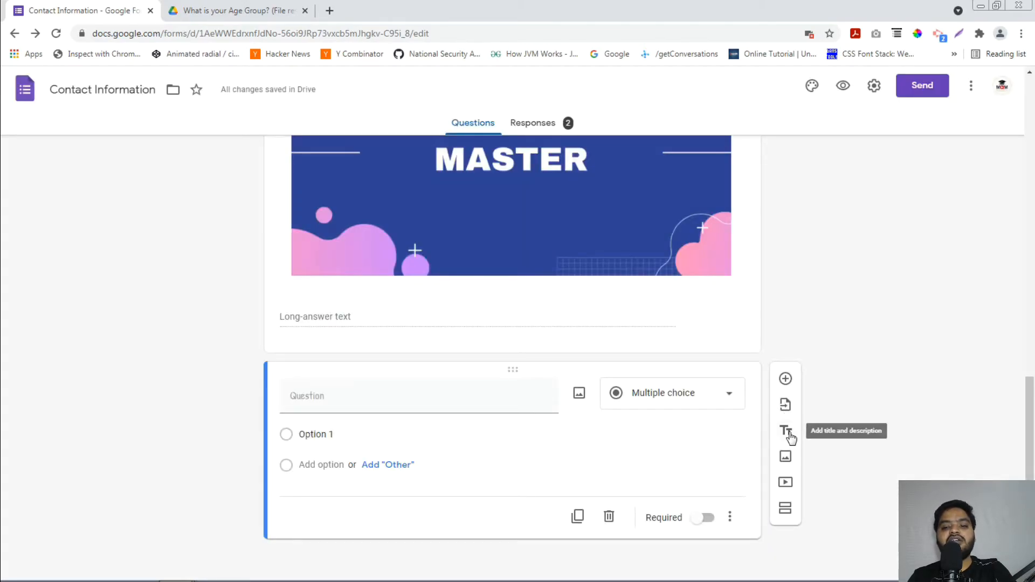
Add a title and description block below the blank multiple-choice question.
{"action": "left_click", "coordinate": [786, 431]}
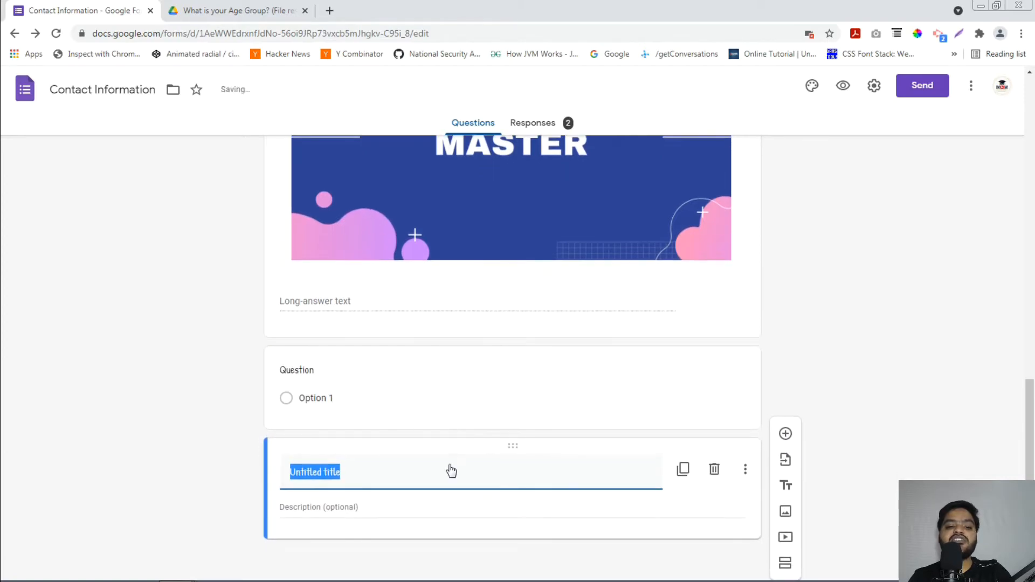
{"action": "scroll", "coordinate": [506, 458], "scroll_direction": "up", "scroll_amount": 15}
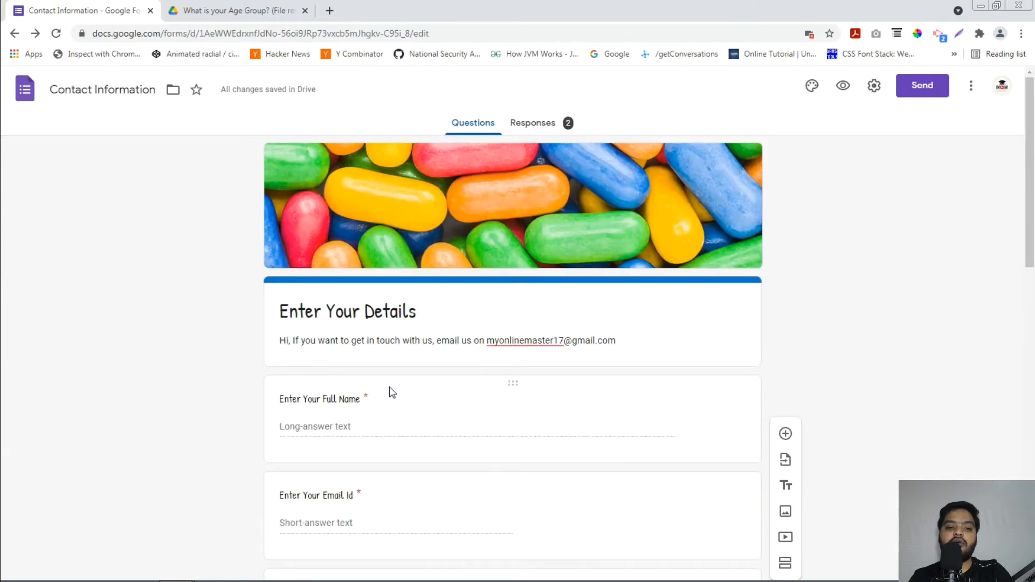
{"action": "scroll", "coordinate": [418, 393], "scroll_direction": "down", "scroll_amount": 6}
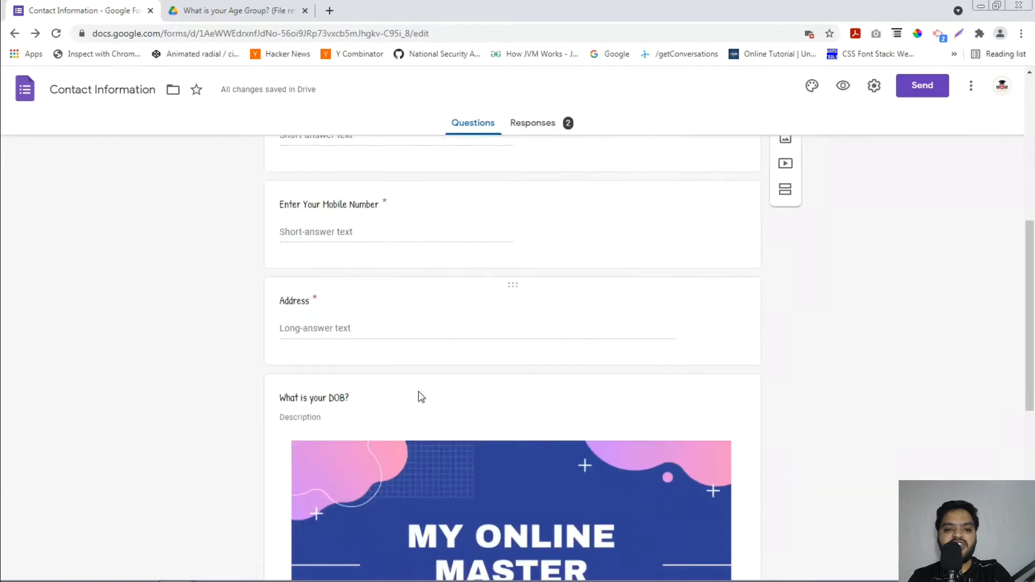
{"action": "scroll", "coordinate": [419, 396], "scroll_direction": "down", "scroll_amount": 8}
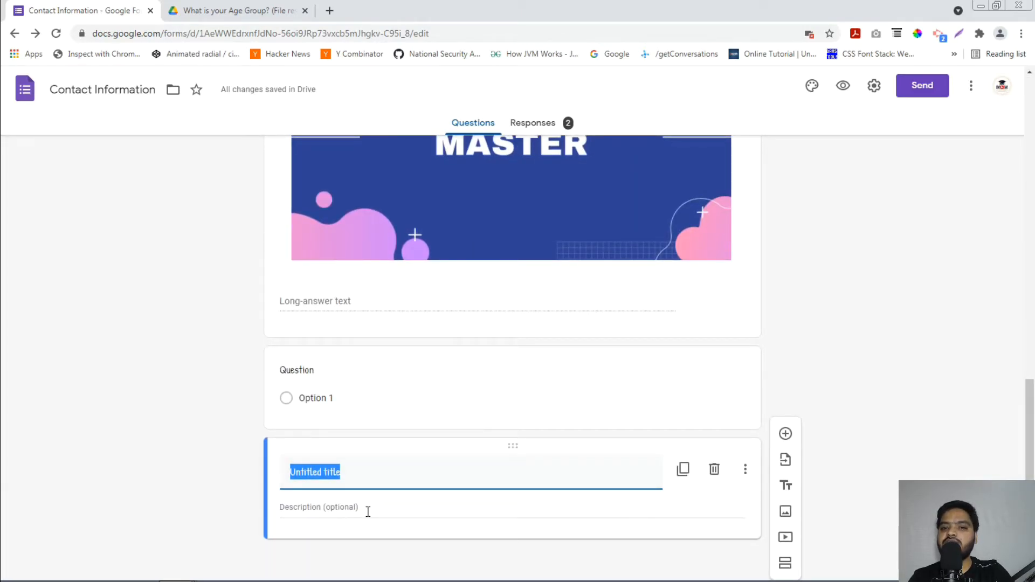
Insert the blue My Online Master banner from Photos as a standalone image below the title block and title it "See this".
{"action": "left_click", "coordinate": [786, 512]}
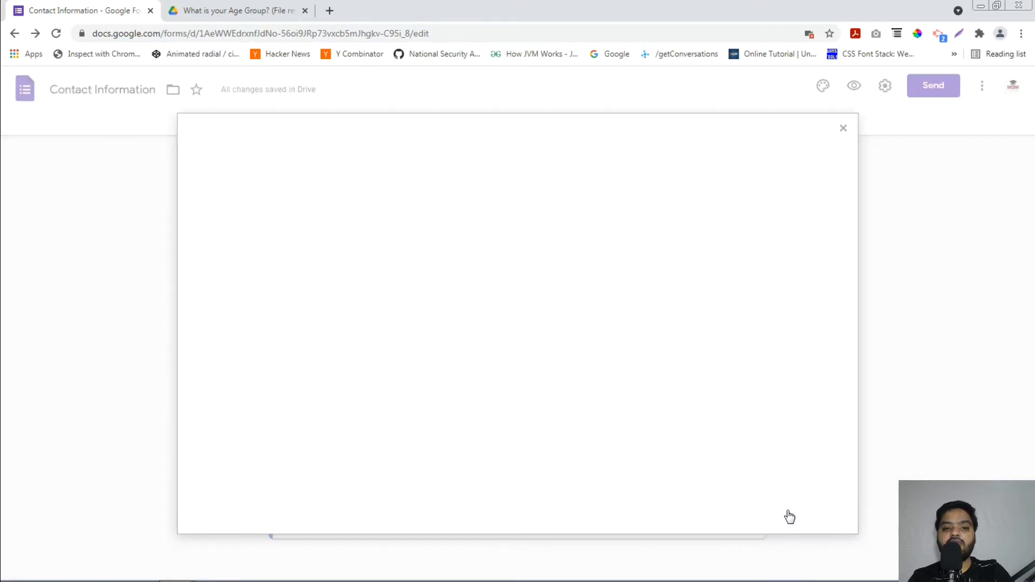
{"action": "left_click", "coordinate": [387, 178]}
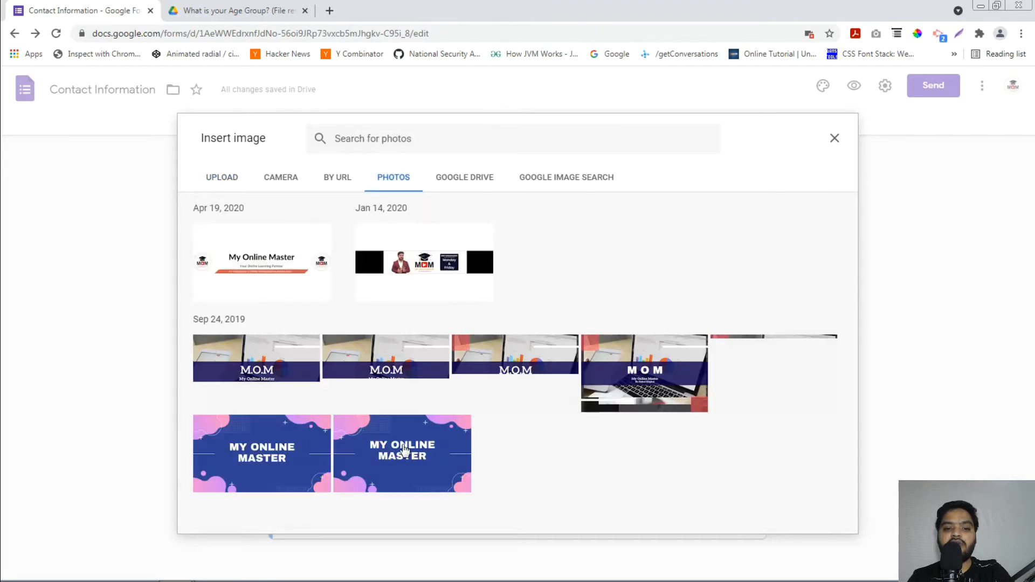
{"action": "left_click", "coordinate": [402, 453]}
{"action": "left_click", "coordinate": [821, 516]}
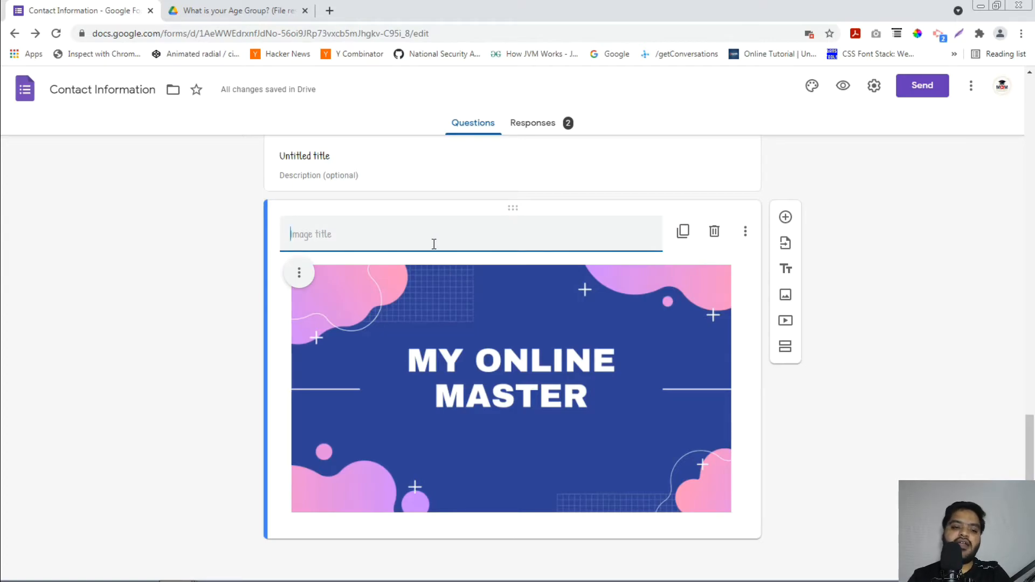
{"action": "type", "text": "See this"}
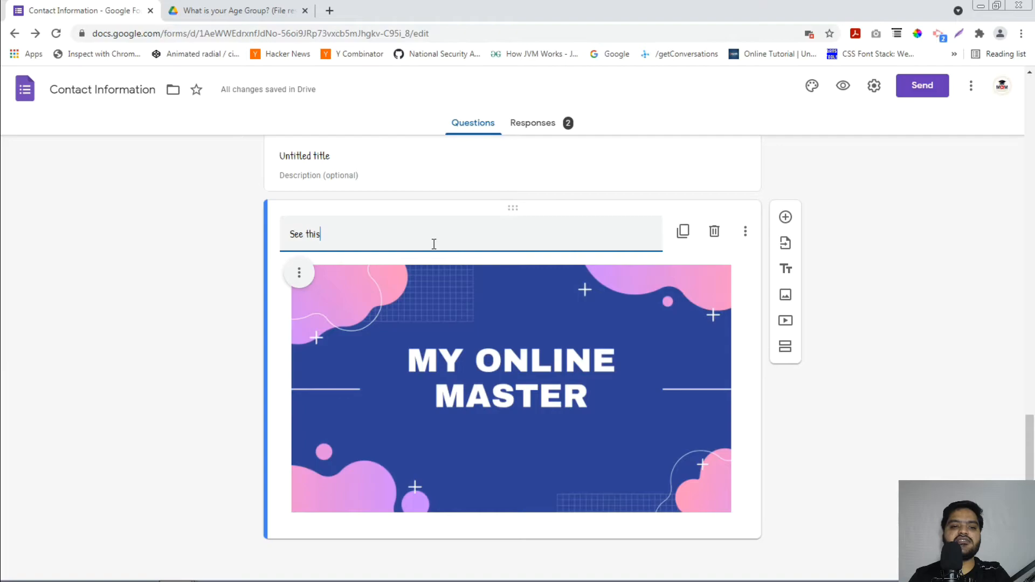
{"action": "left_click", "coordinate": [230, 280]}
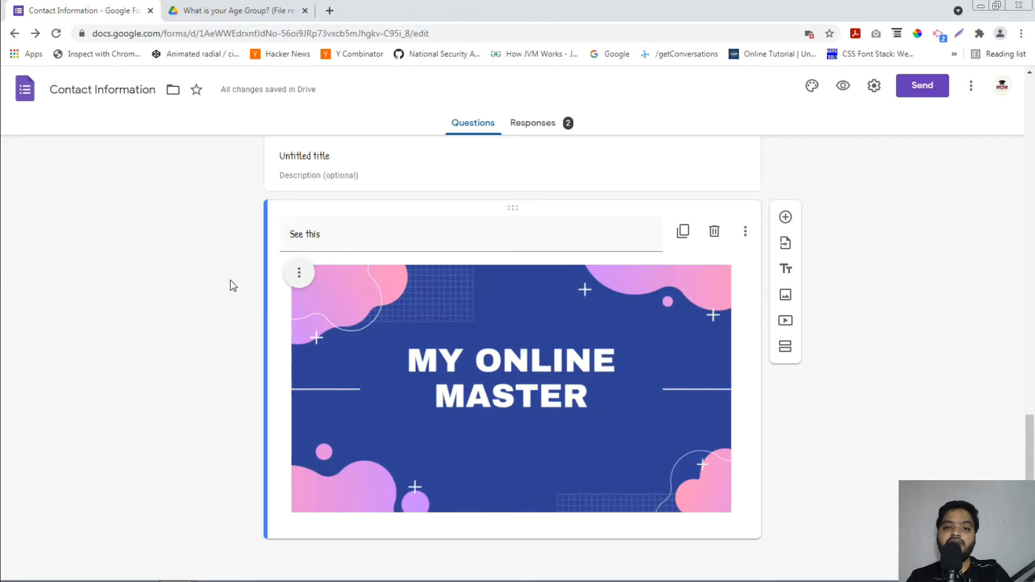
Search YouTube for "contact form 7 by my online master" and insert the video on adding Contact Form 7 in WordPress using Elementor.
{"action": "left_click", "coordinate": [786, 321]}
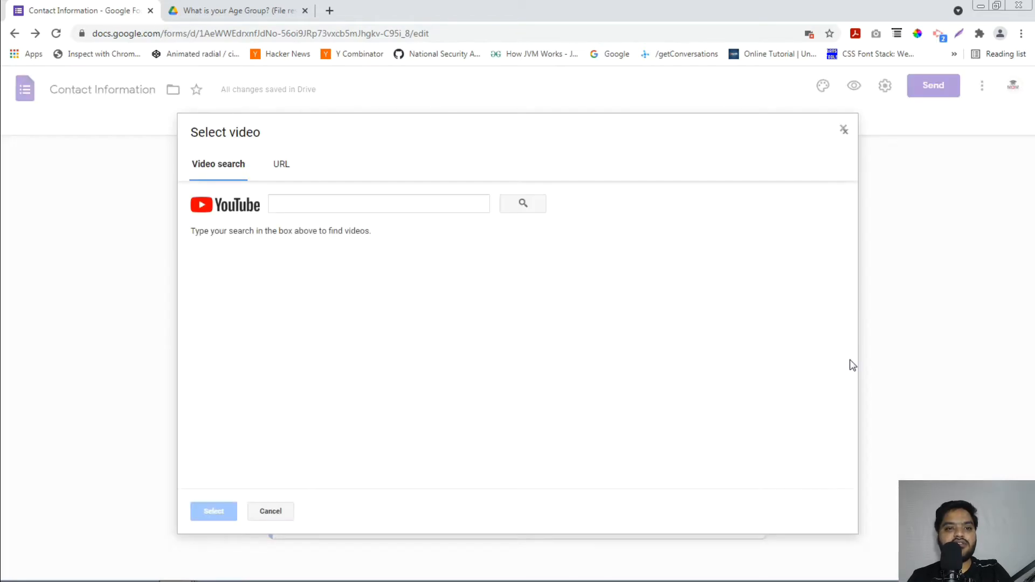
{"action": "left_click", "coordinate": [280, 166]}
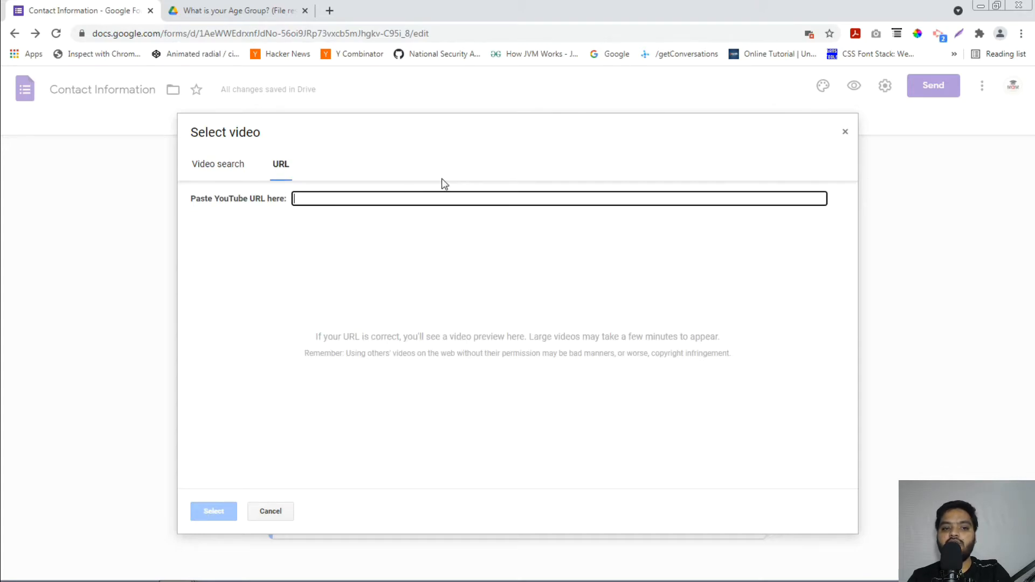
{"action": "left_click", "coordinate": [231, 172]}
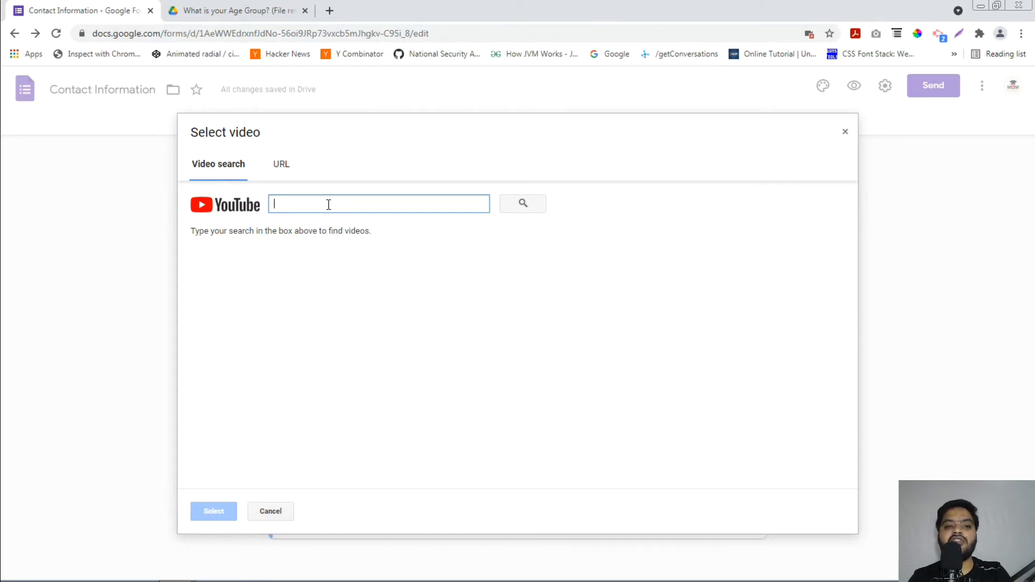
{"action": "type", "text": "cont"}
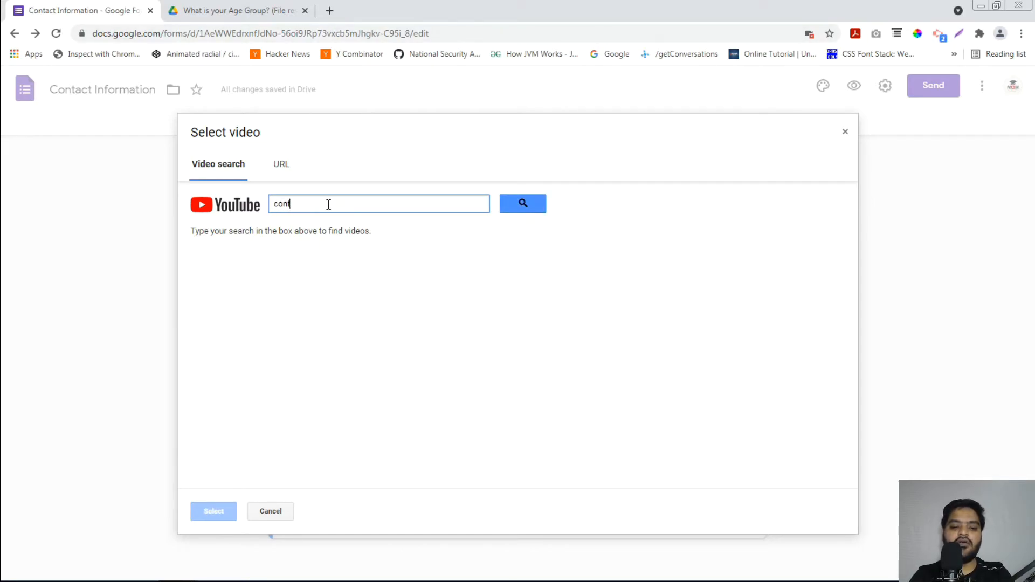
{"action": "type", "text": "act form 7 by my online master"}
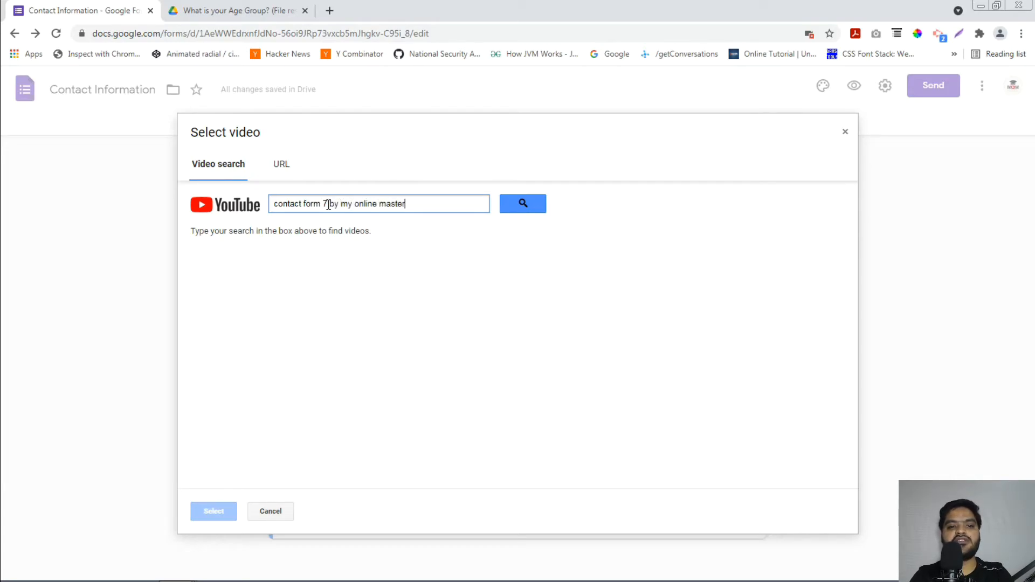
{"action": "key", "text": "Return"}
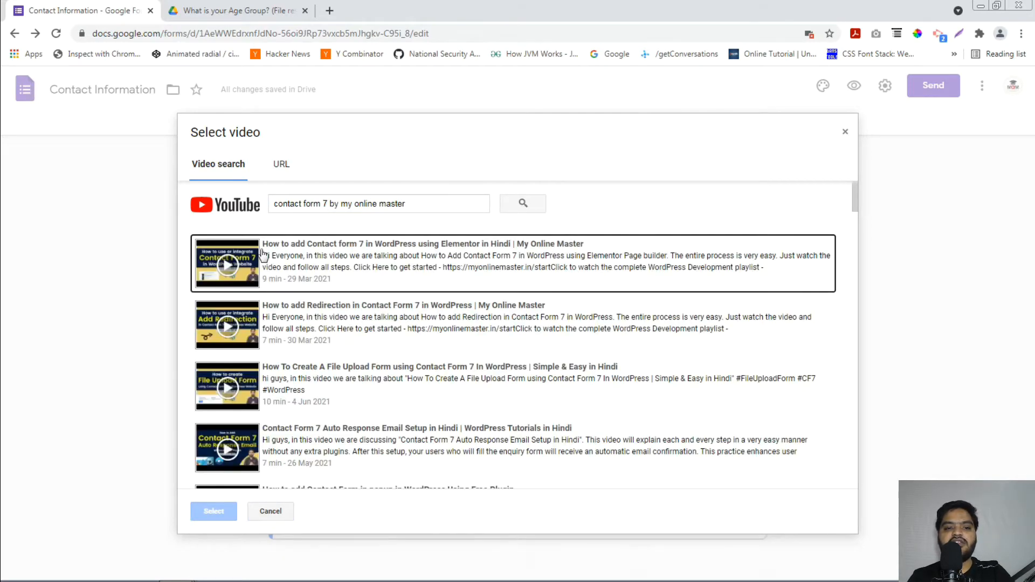
{"action": "left_click", "coordinate": [366, 261]}
{"action": "left_click", "coordinate": [214, 511]}
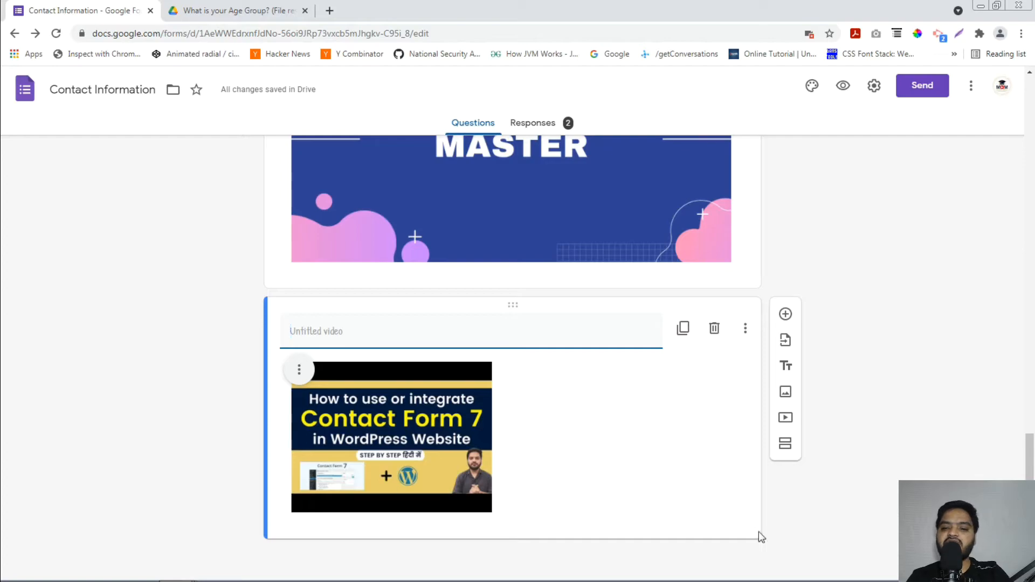
Add a new section after the video block.
{"action": "left_click", "coordinate": [785, 445]}
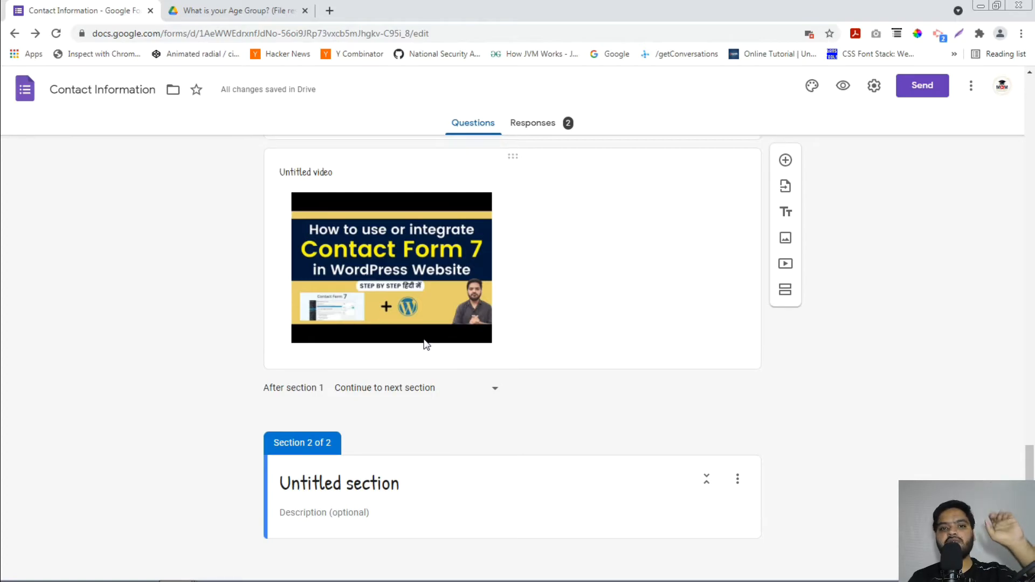
{"action": "scroll", "coordinate": [439, 444], "scroll_direction": "up", "scroll_amount": 5}
{"action": "scroll", "coordinate": [439, 444], "scroll_direction": "down", "scroll_amount": 5}
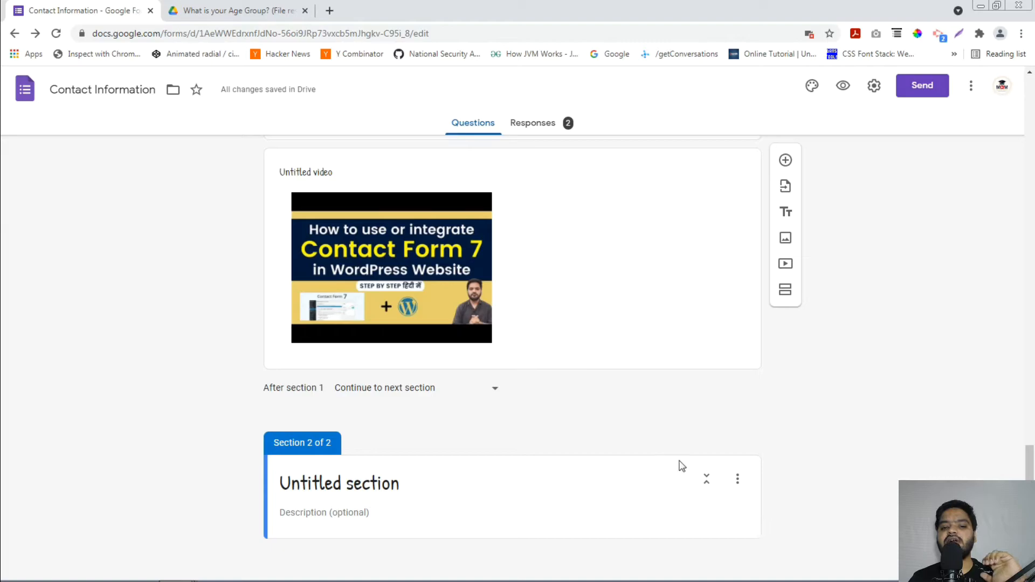
Reload the respondent form in the incognito window, review the added title, image and video, and try to continue to the next section.
{"action": "key", "text": "alt+Tab"}
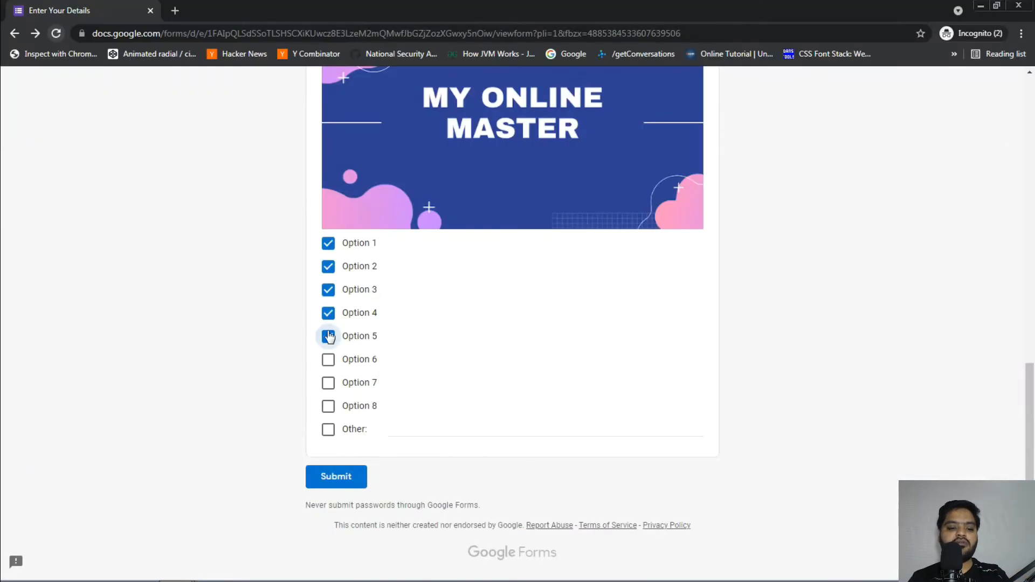
{"action": "left_click", "coordinate": [328, 336]}
{"action": "key", "text": "F5"}
{"action": "key", "text": "Return"}
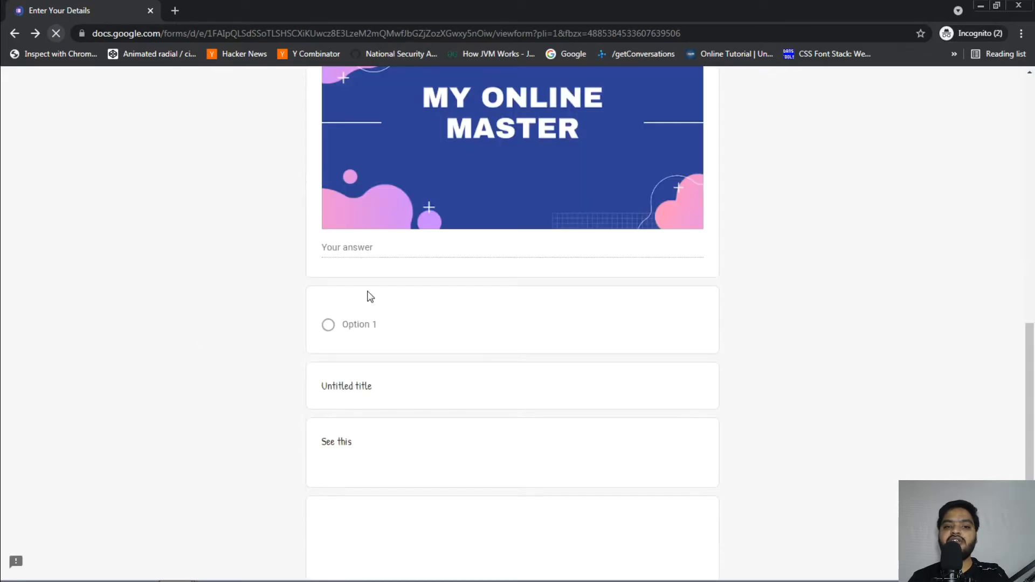
{"action": "scroll", "coordinate": [365, 289], "scroll_direction": "down", "scroll_amount": 7}
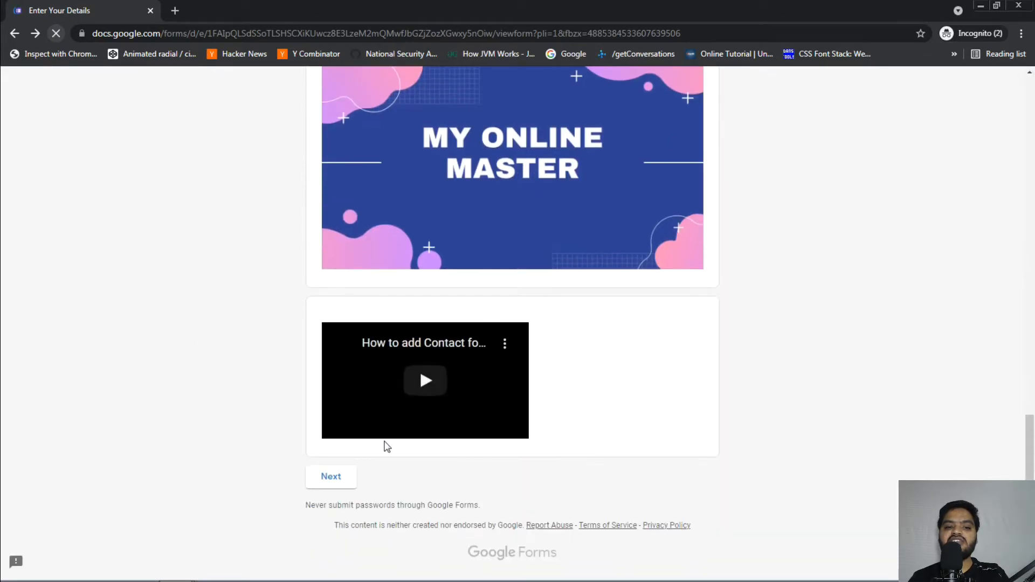
{"action": "scroll", "coordinate": [447, 272], "scroll_direction": "up", "scroll_amount": 10}
{"action": "scroll", "coordinate": [450, 277], "scroll_direction": "down", "scroll_amount": 10}
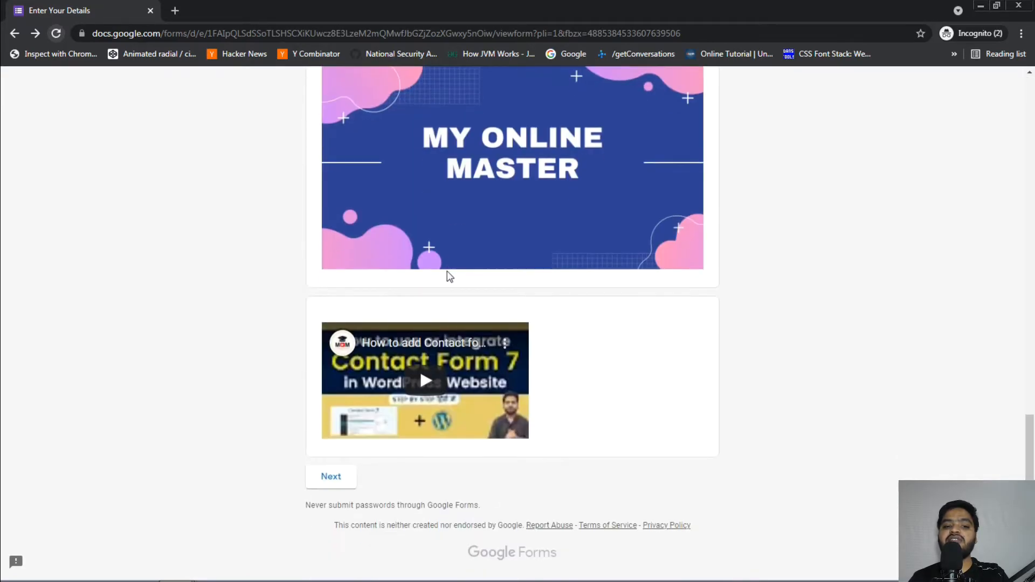
{"action": "left_click", "coordinate": [328, 478]}
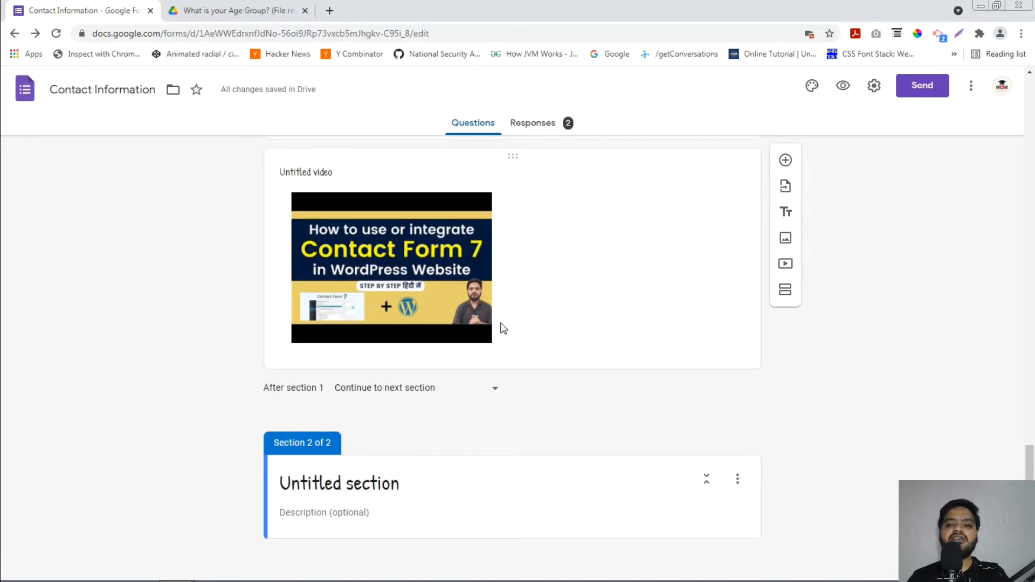
View the form's responses by question and individually, and examine the summary with its charts for each question.
{"action": "left_click", "coordinate": [536, 123]}
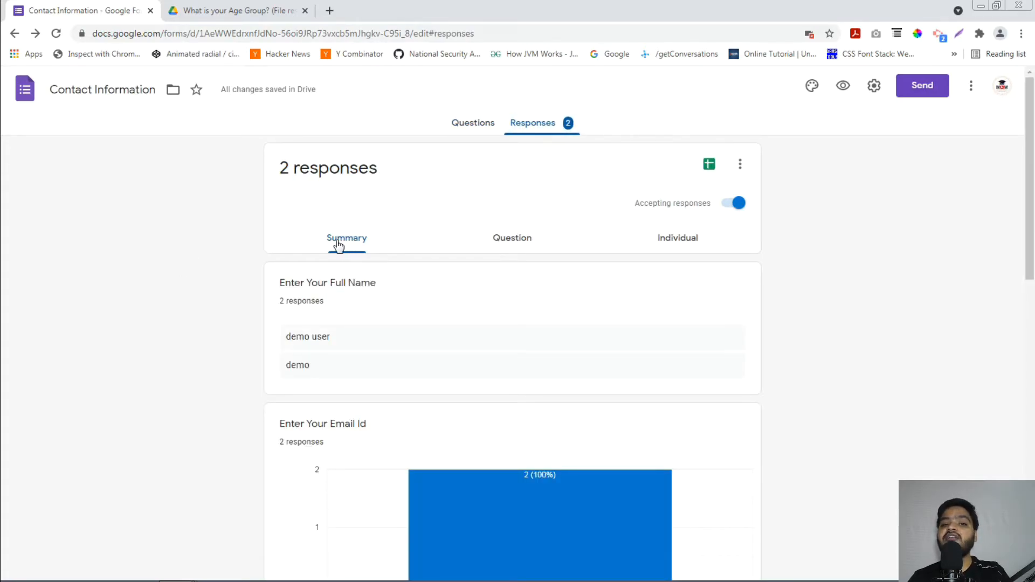
{"action": "left_click", "coordinate": [513, 247]}
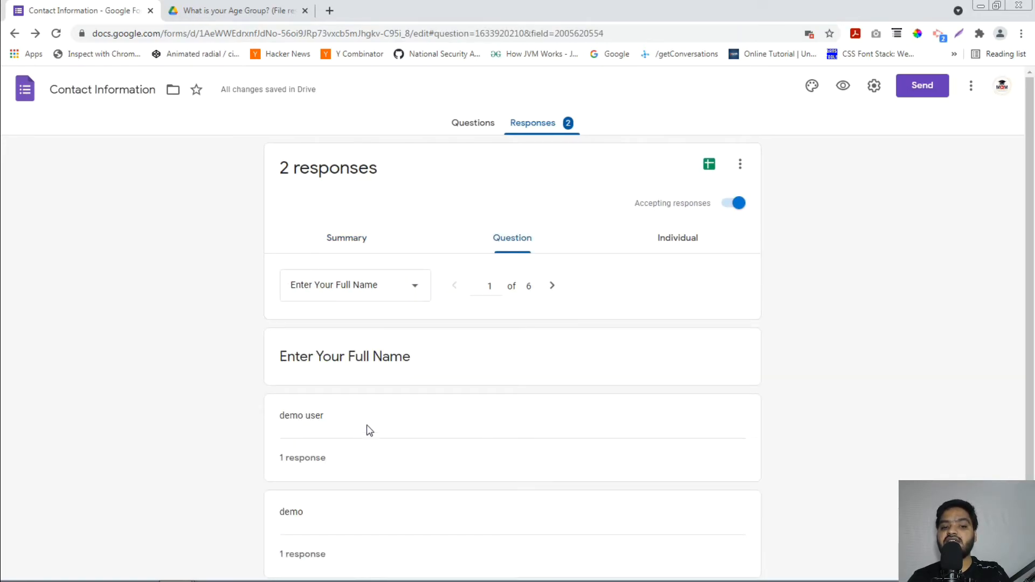
{"action": "left_click", "coordinate": [677, 242]}
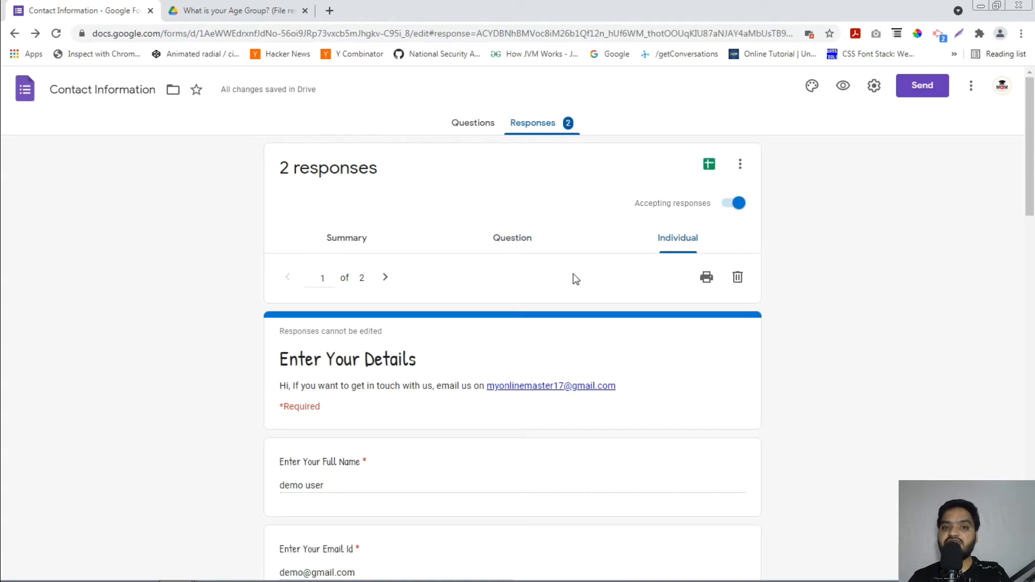
{"action": "left_click", "coordinate": [354, 239]}
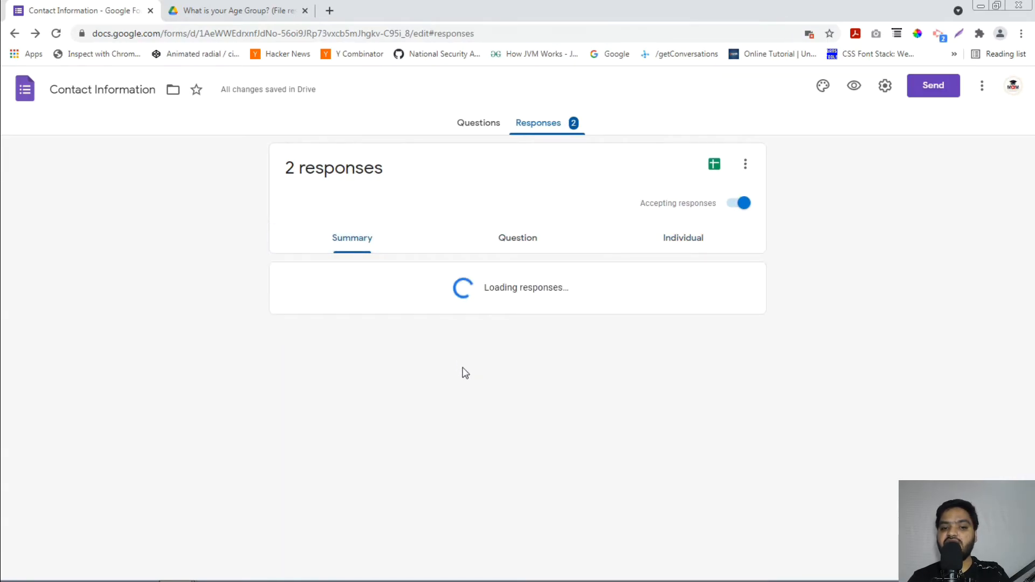
{"action": "scroll", "coordinate": [495, 341], "scroll_direction": "down", "scroll_amount": 10}
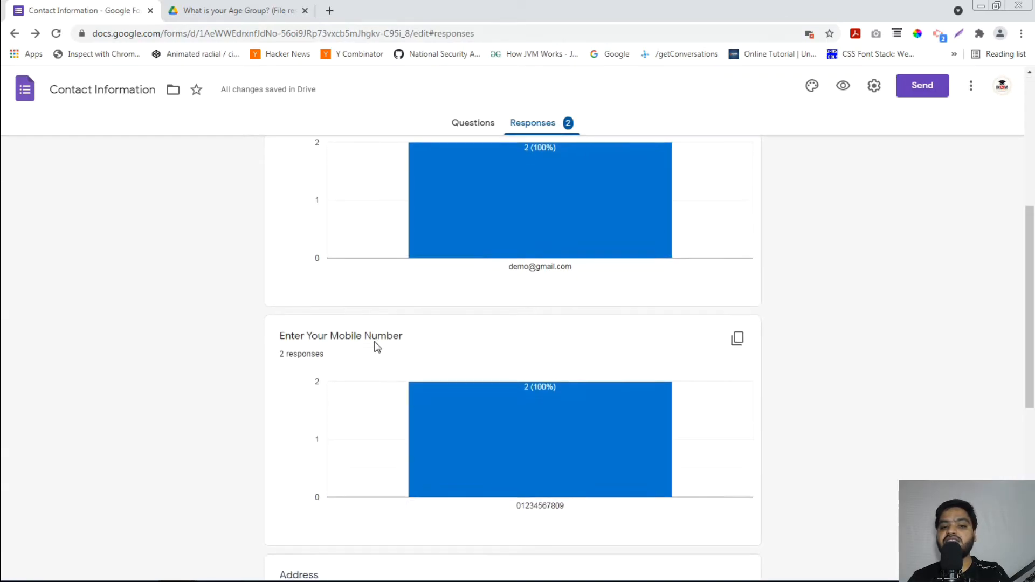
{"action": "scroll", "coordinate": [527, 211], "scroll_direction": "down", "scroll_amount": 3}
{"action": "scroll", "coordinate": [527, 284], "scroll_direction": "up", "scroll_amount": 15}
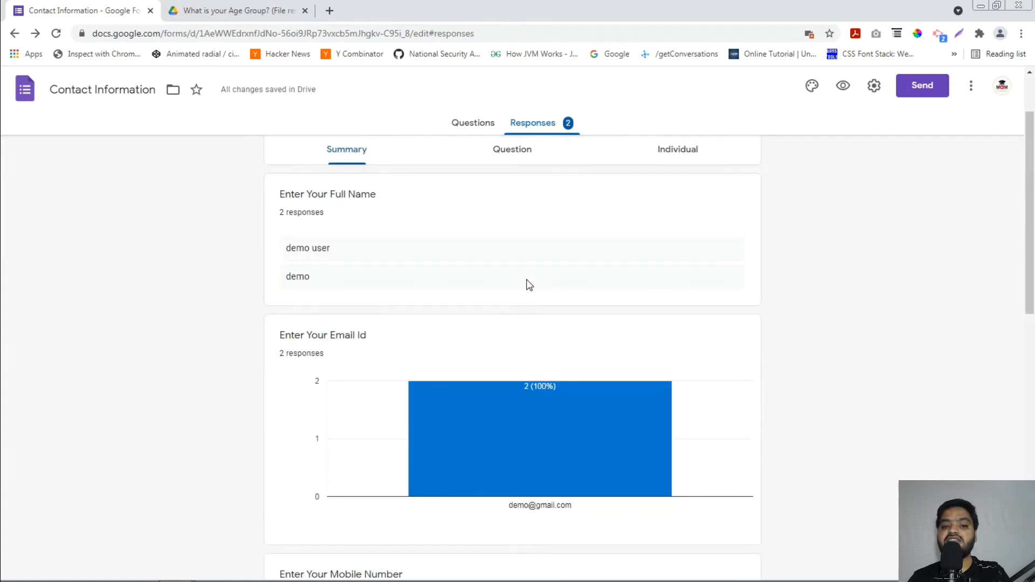
Examine the first respondent's complete submission in the Individual view of the responses.
{"action": "left_click", "coordinate": [677, 237]}
{"action": "scroll", "coordinate": [508, 326], "scroll_direction": "down", "scroll_amount": 5}
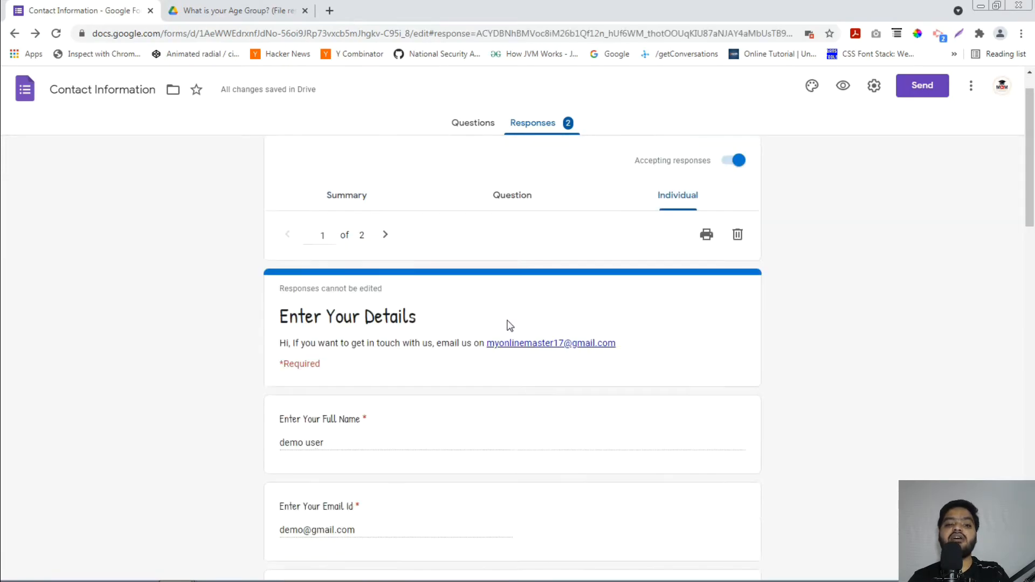
{"action": "scroll", "coordinate": [470, 328], "scroll_direction": "down", "scroll_amount": 2}
{"action": "scroll", "coordinate": [470, 329], "scroll_direction": "up", "scroll_amount": 7}
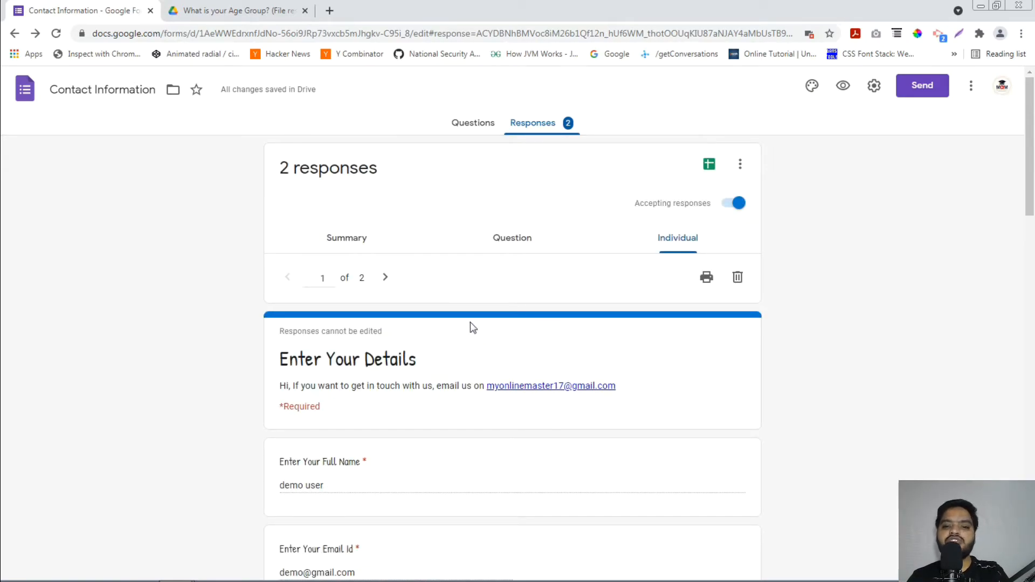
Open the form's responses in Google Sheets and examine the first response's fields and the Drive file link in the second.
{"action": "left_click", "coordinate": [709, 165]}
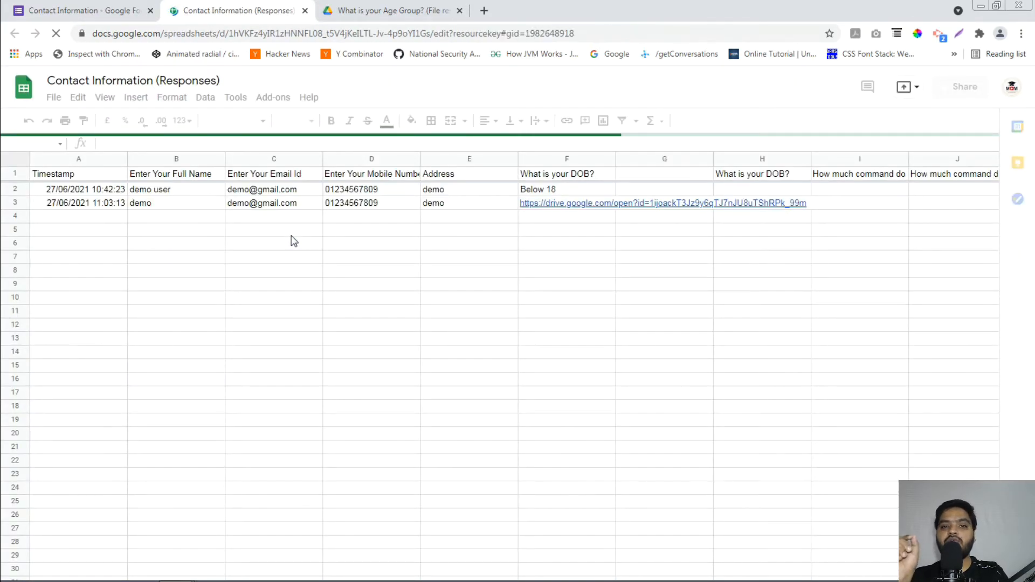
{"action": "left_click", "coordinate": [98, 190]}
{"action": "left_click", "coordinate": [184, 189]}
{"action": "left_click", "coordinate": [273, 189]}
{"action": "left_click", "coordinate": [345, 187]}
{"action": "left_click", "coordinate": [455, 193]}
{"action": "left_click", "coordinate": [551, 189]}
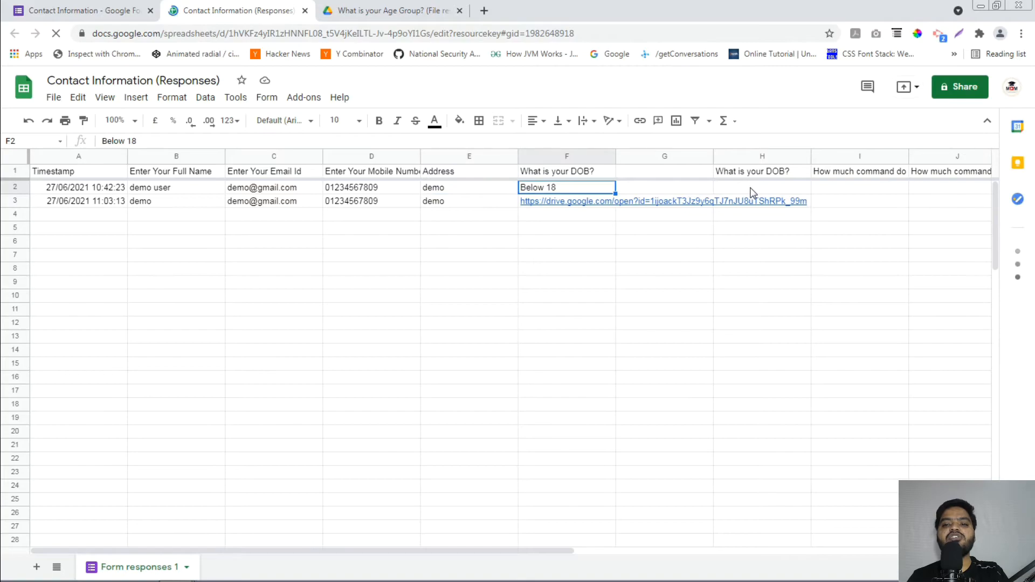
{"action": "left_click", "coordinate": [753, 193]}
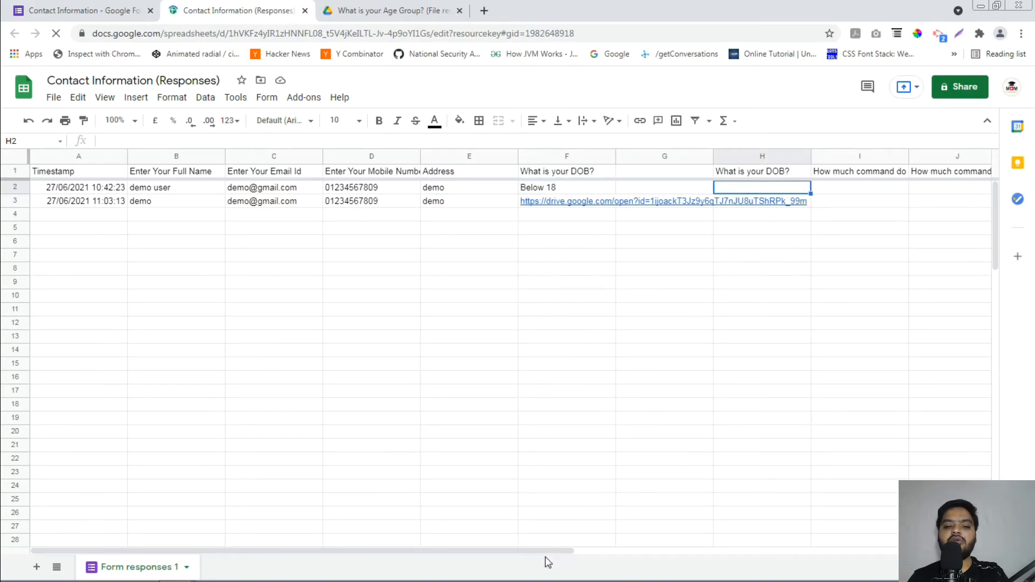
{"action": "left_click_drag", "start_coordinate": [545, 551], "coordinate": [670, 236]}
{"action": "left_click", "coordinate": [570, 208]}
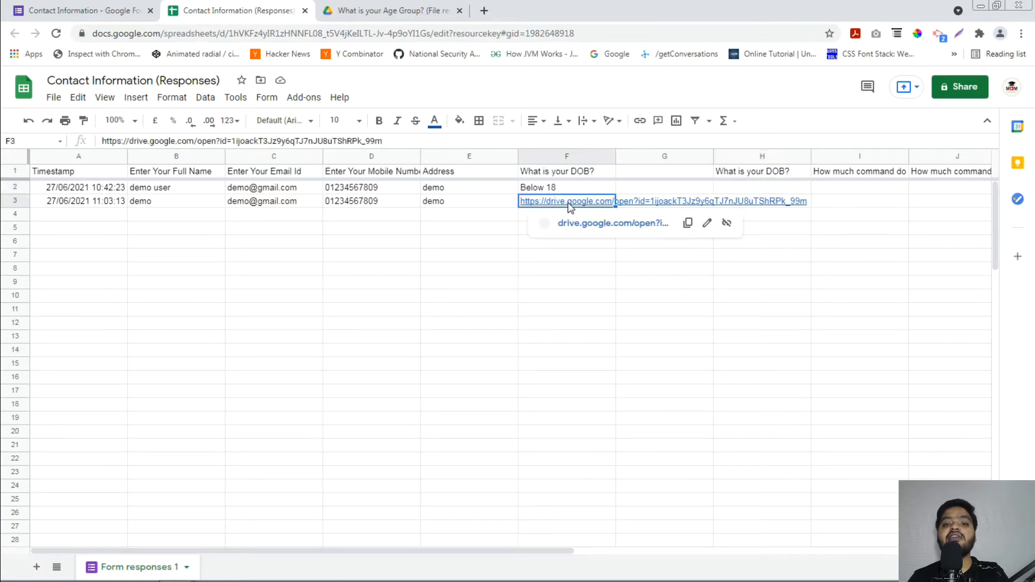
Return to the Contact Information form's responses and stop the form from accepting responses.
{"action": "left_click", "coordinate": [489, 329]}
{"action": "left_click", "coordinate": [86, 10]}
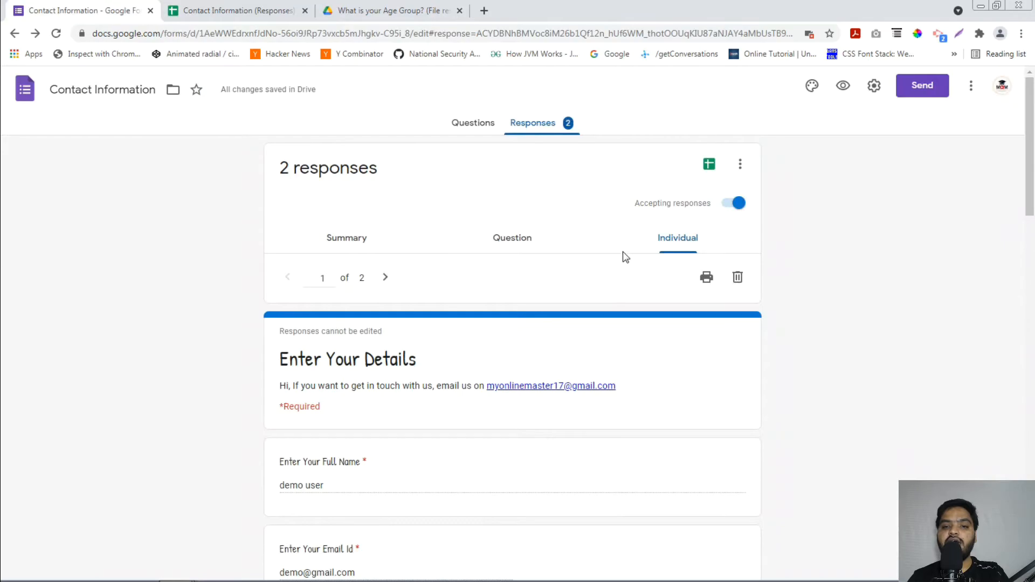
{"action": "left_click_drag", "start_coordinate": [636, 204], "coordinate": [716, 209]}
{"action": "left_click", "coordinate": [728, 205]}
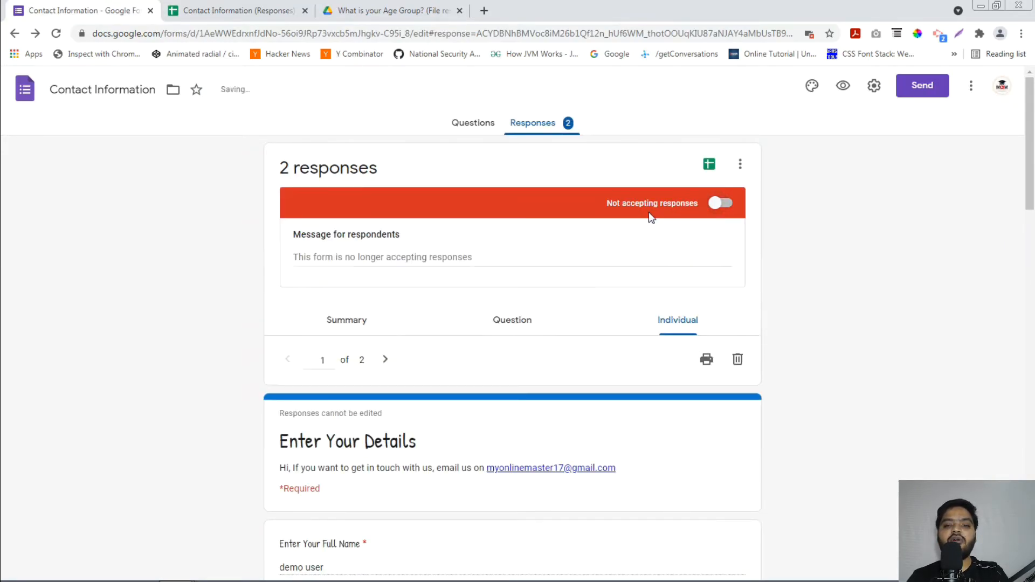
{"action": "left_click", "coordinate": [726, 205]}
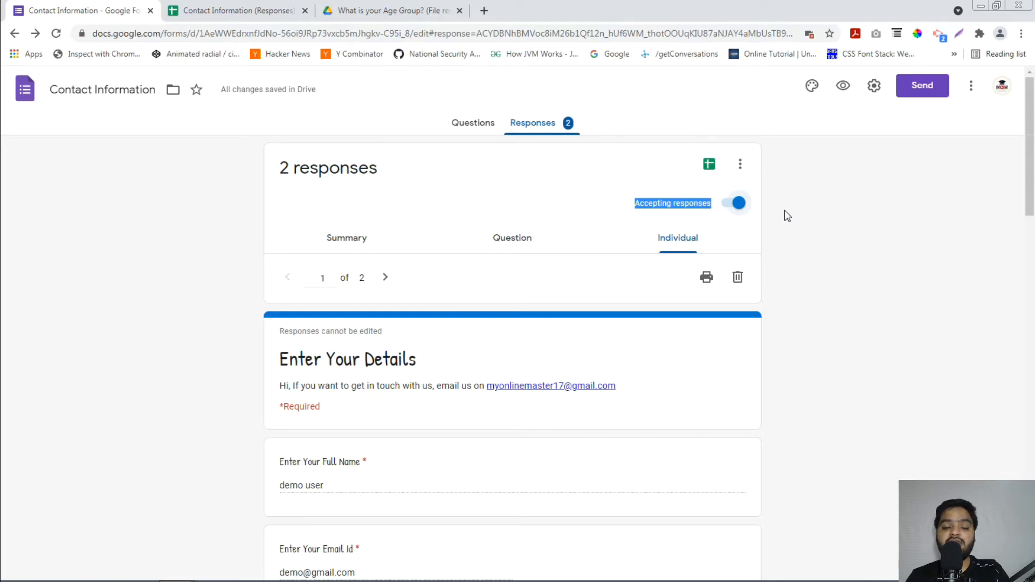
{"action": "left_click", "coordinate": [738, 204]}
Check the message a respondent gets for the closed form in the incognito window, and return to the form editor.
{"action": "key", "text": "alt+Tab"}
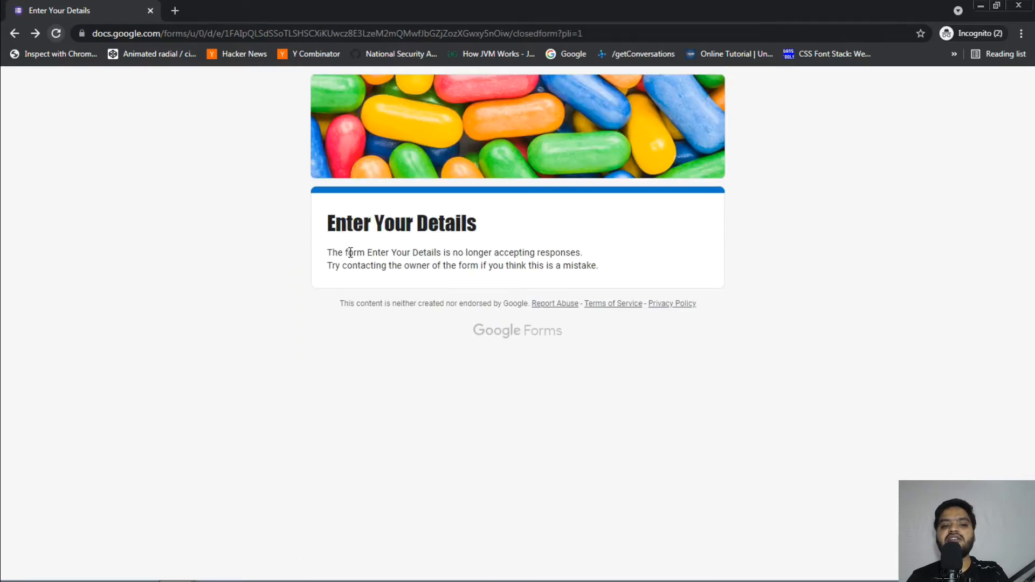
{"action": "left_click_drag", "start_coordinate": [327, 252], "coordinate": [606, 254]}
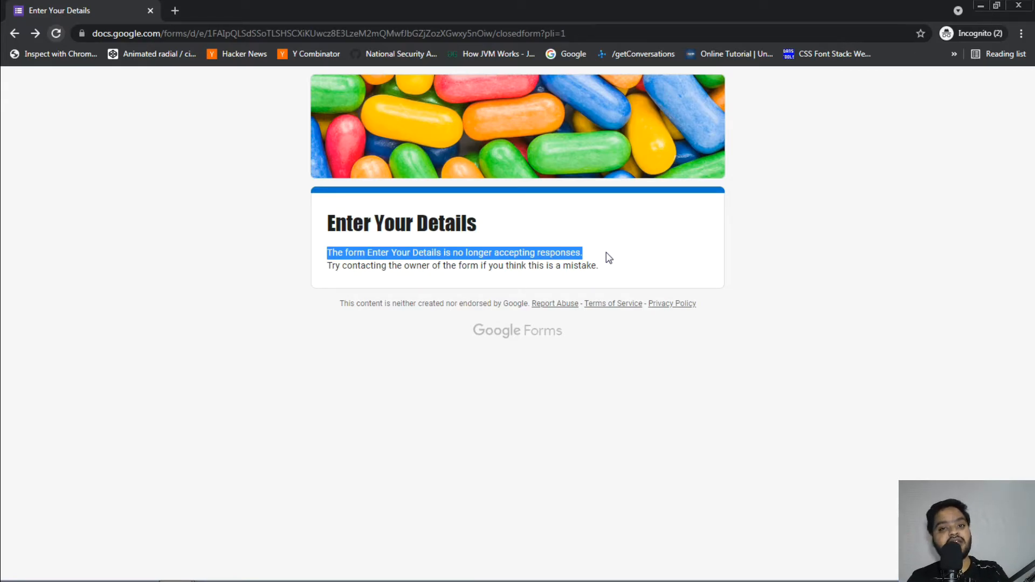
{"action": "key", "text": "alt+Tab"}
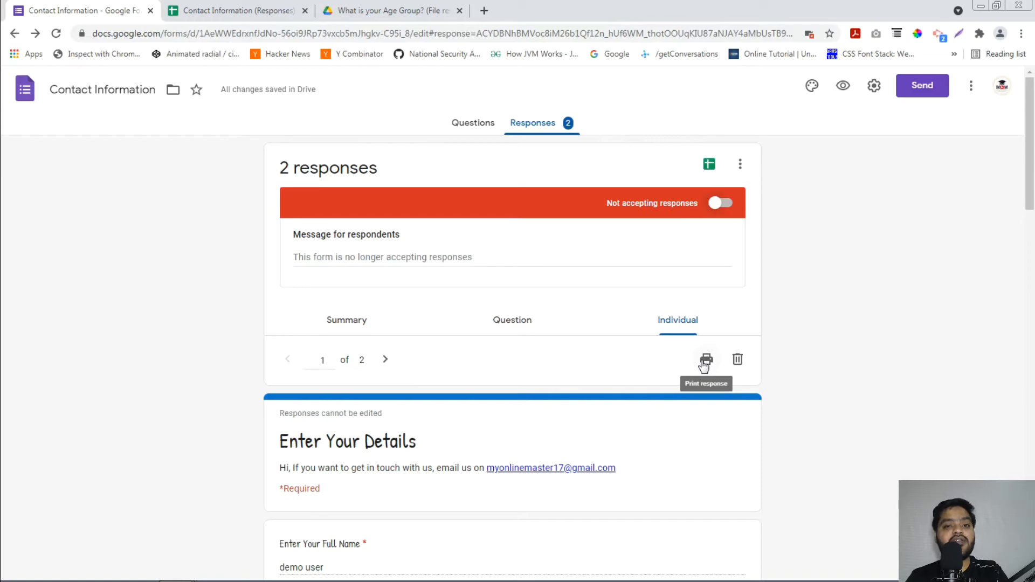
Unlink the form from its response spreadsheet, and check the spreadsheet and the remaining response options.
{"action": "left_click", "coordinate": [741, 167]}
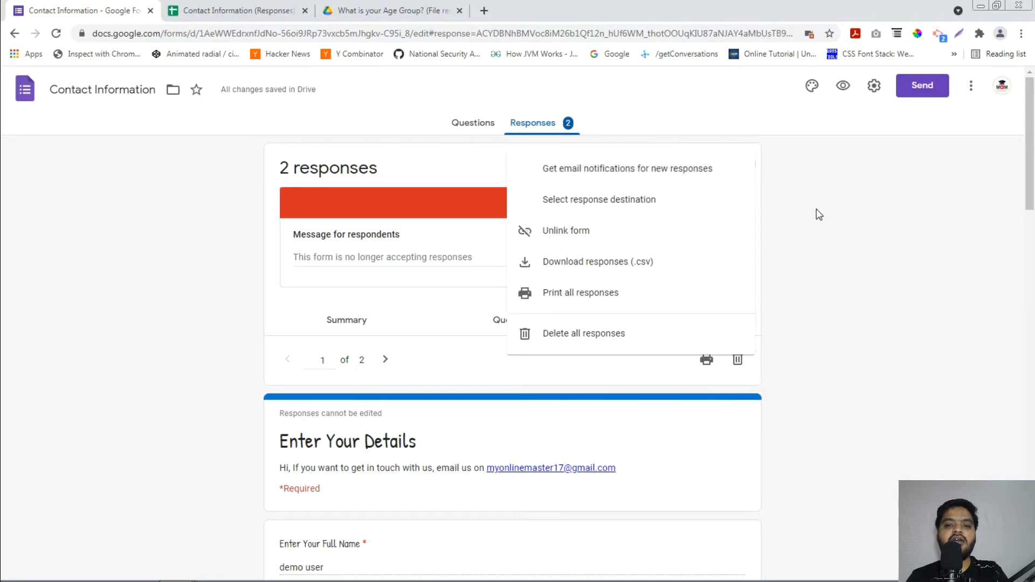
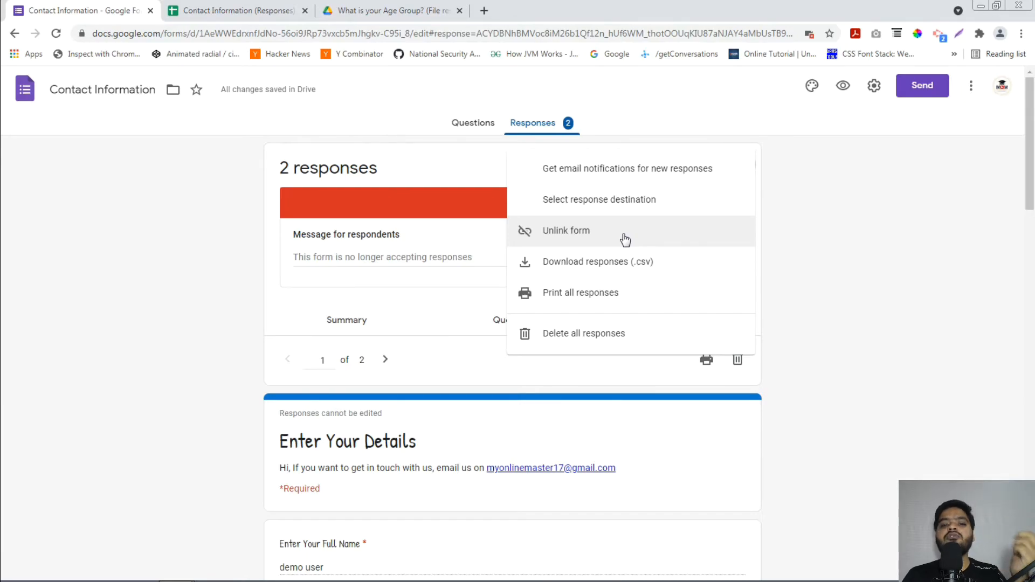
{"action": "left_click", "coordinate": [624, 239]}
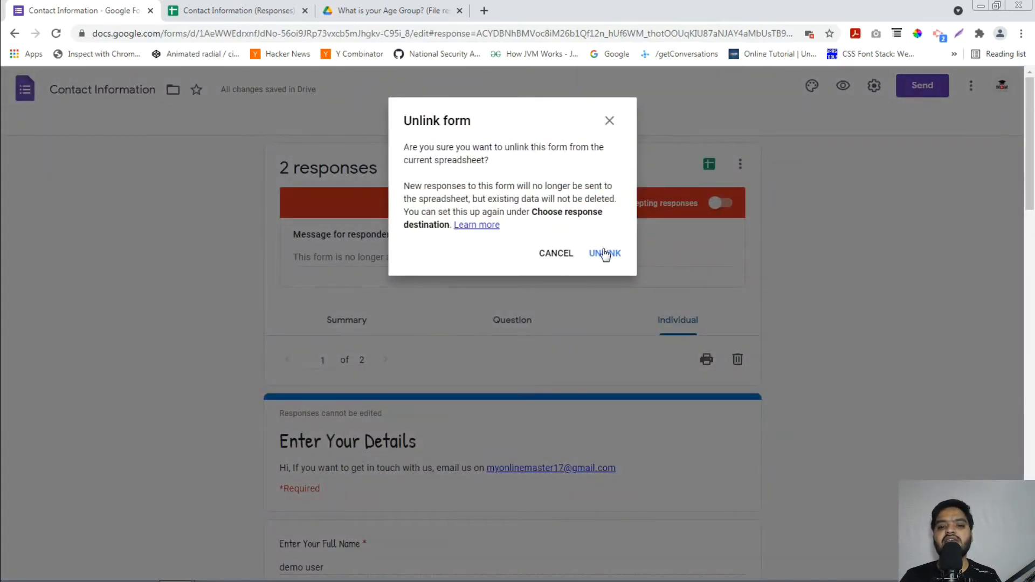
{"action": "left_click", "coordinate": [605, 254]}
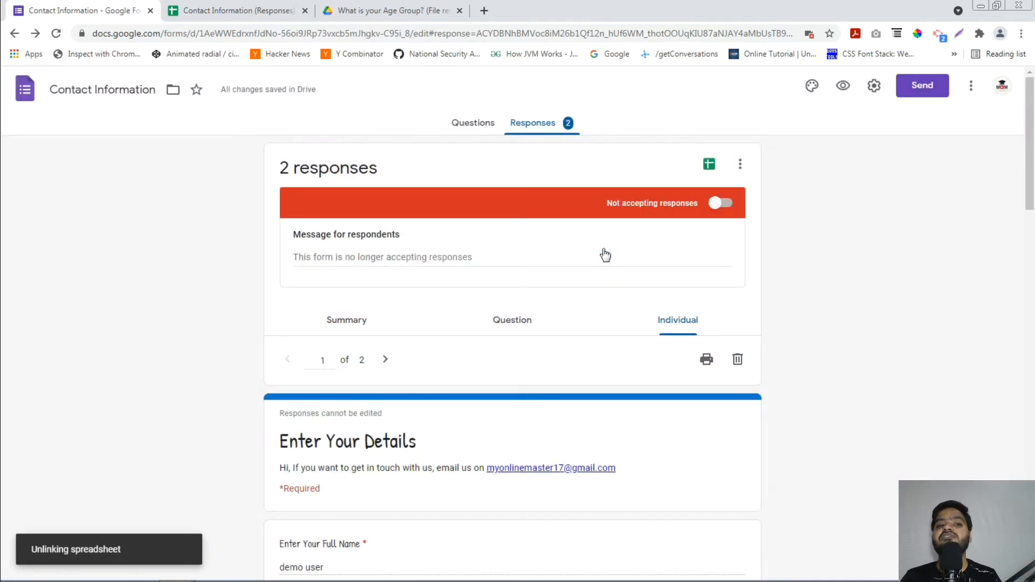
{"action": "left_click", "coordinate": [189, 7]}
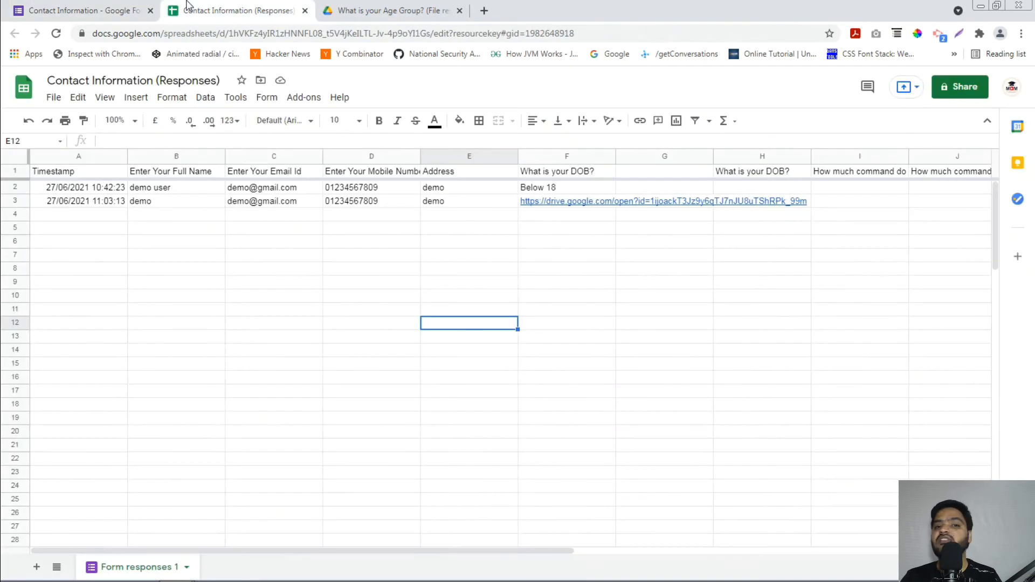
{"action": "left_click", "coordinate": [81, 8]}
{"action": "left_click", "coordinate": [749, 167]}
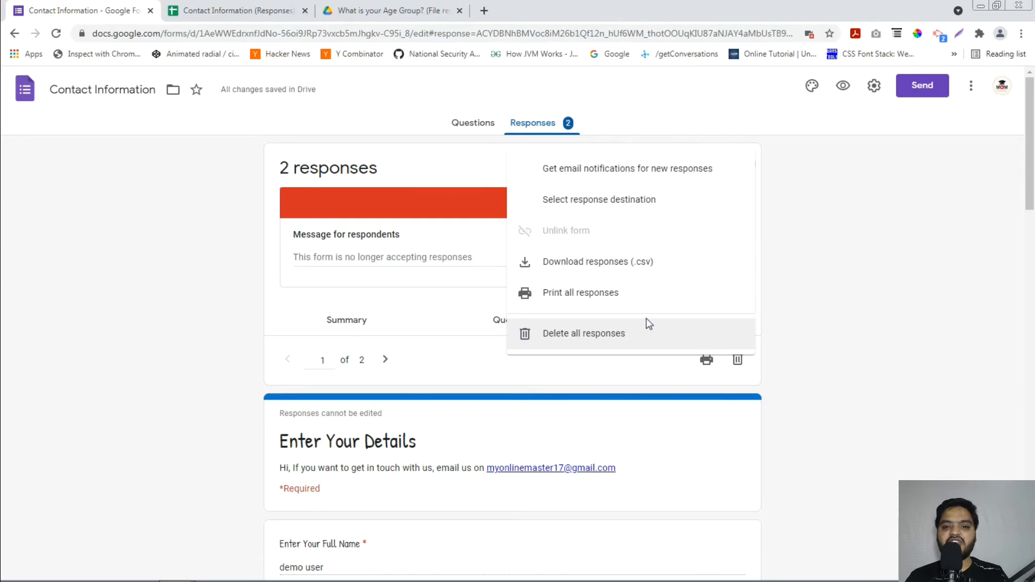
{"action": "left_click", "coordinate": [914, 318]}
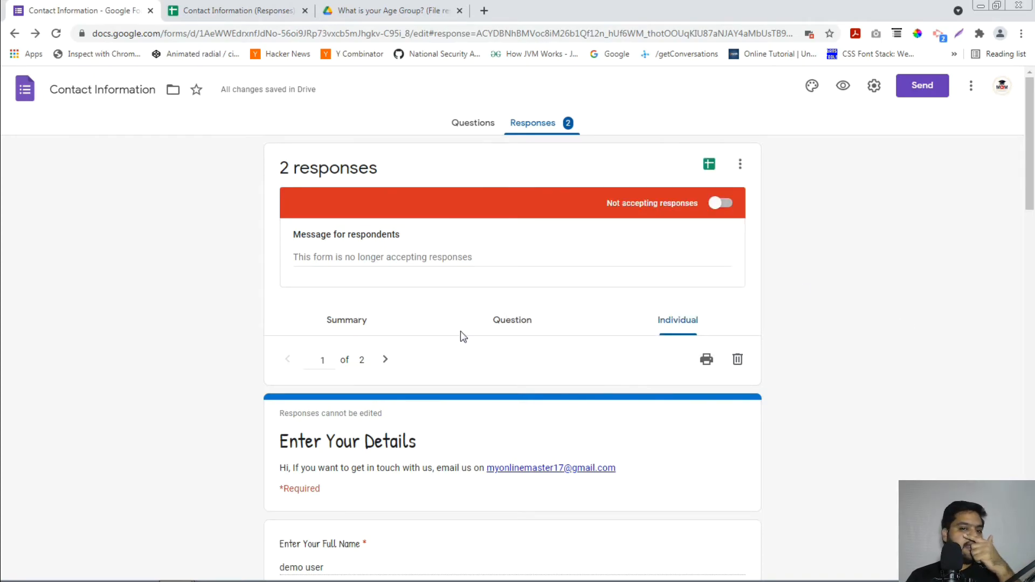
Look over the form's theme options, preview the closed form, and close both again.
{"action": "left_click", "coordinate": [812, 87]}
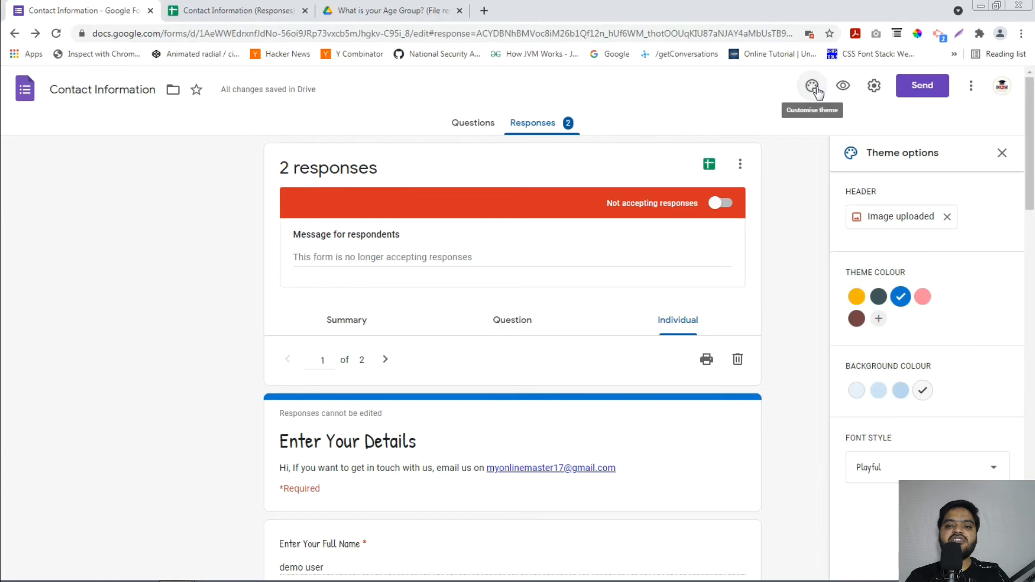
{"action": "left_click", "coordinate": [1002, 153]}
{"action": "left_click", "coordinate": [845, 87]}
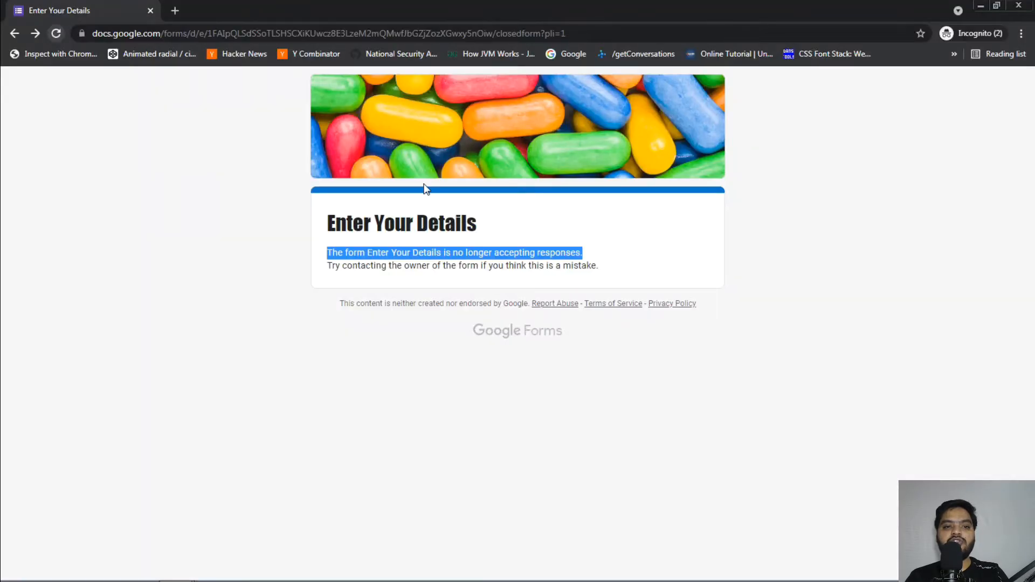
{"action": "key", "text": "alt+Tab"}
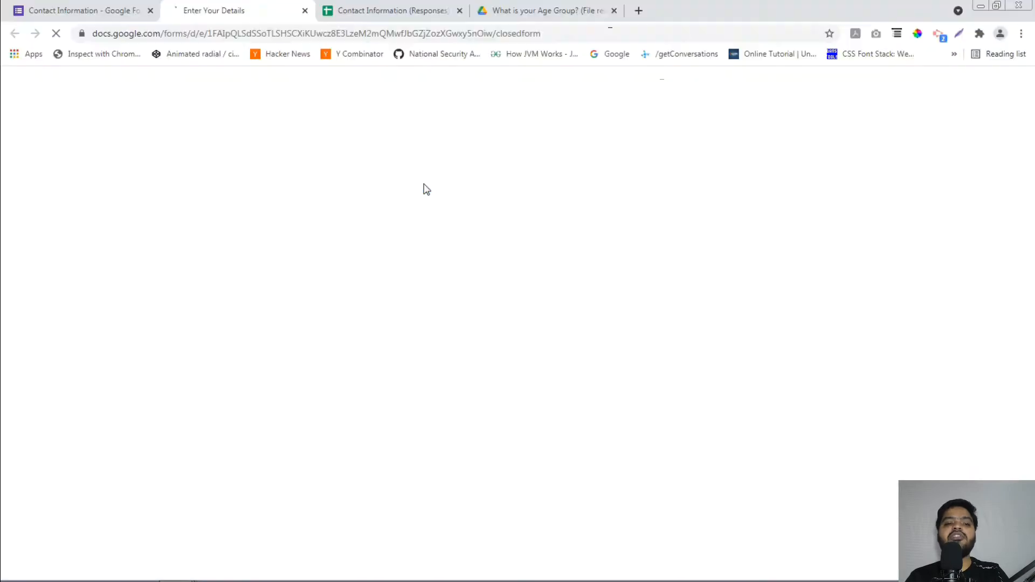
{"action": "left_click", "coordinate": [54, 11]}
{"action": "left_click", "coordinate": [297, 12]}
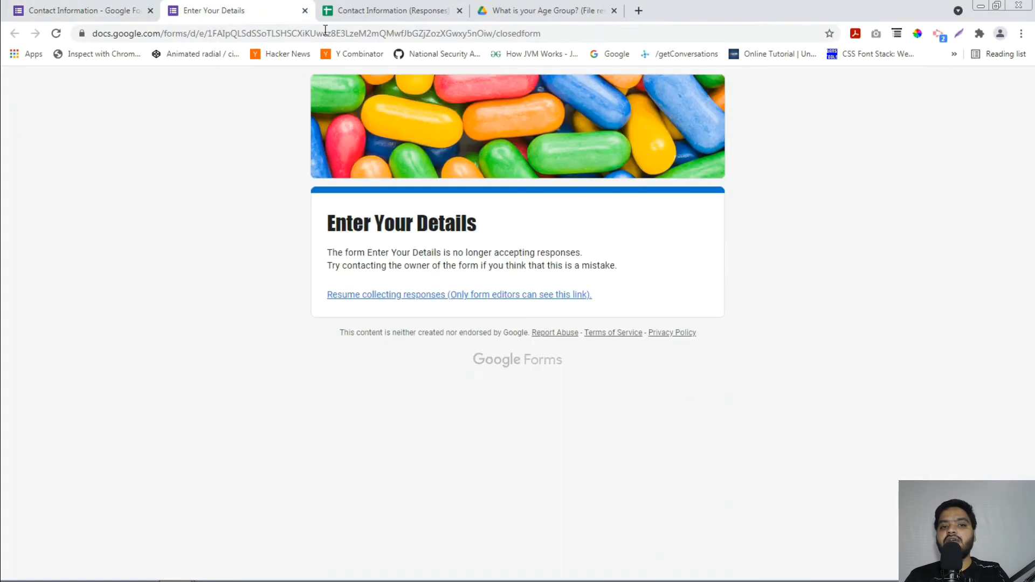
{"action": "left_click", "coordinate": [303, 11]}
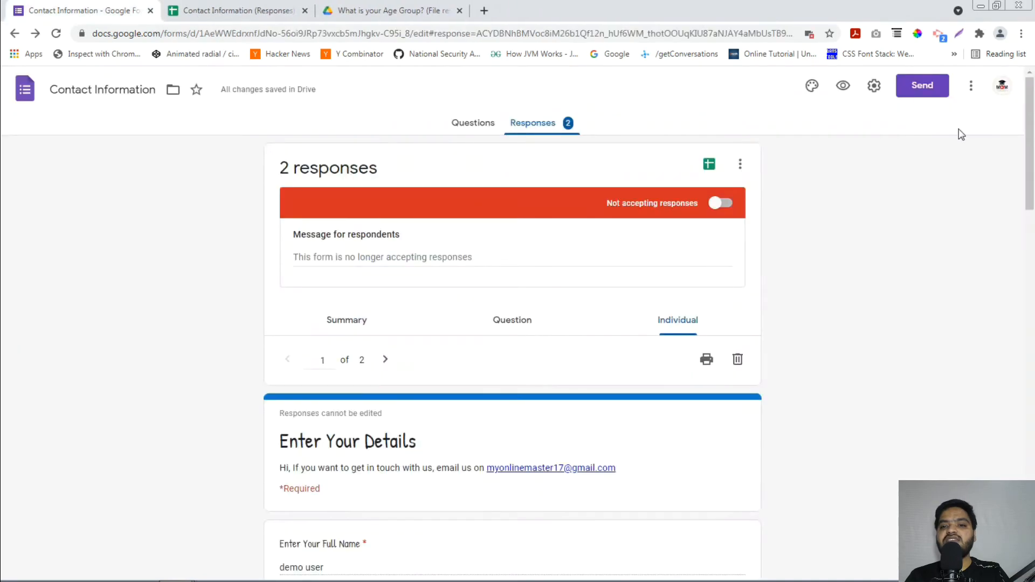
Turn on Collect emails in the form's general settings and set response receipts to Always.
{"action": "left_click", "coordinate": [875, 86]}
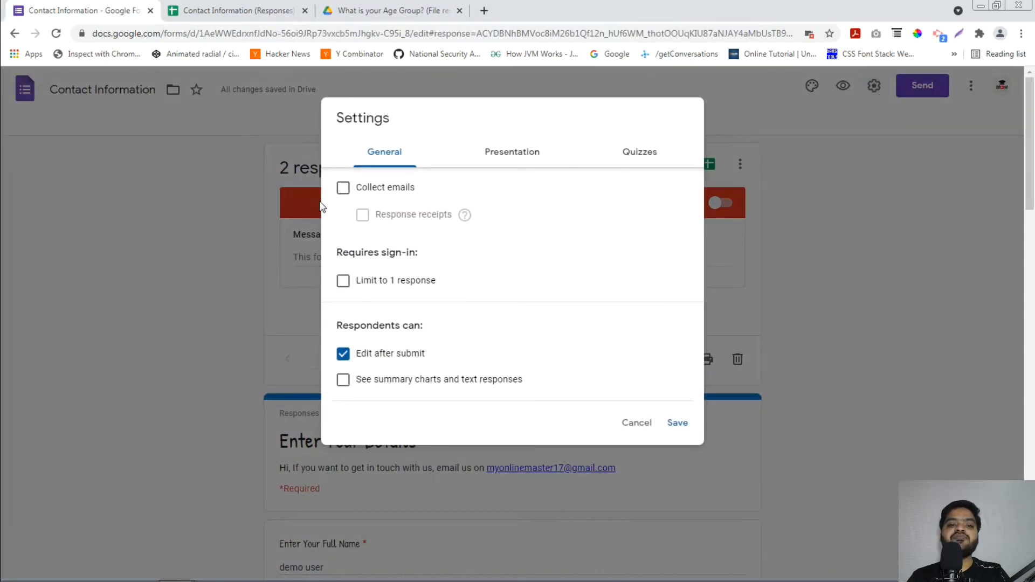
{"action": "left_click", "coordinate": [343, 189]}
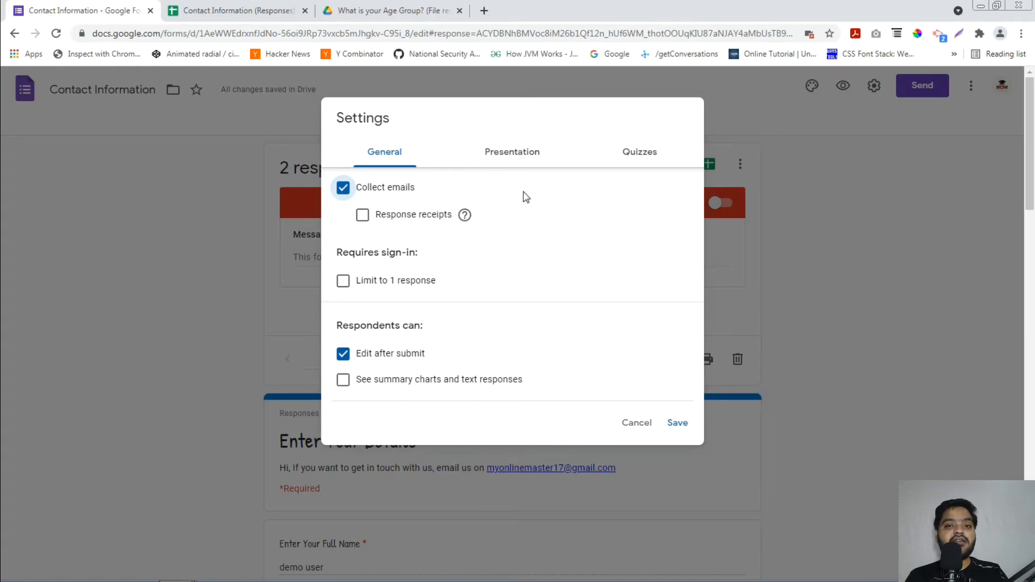
{"action": "left_click", "coordinate": [362, 216]}
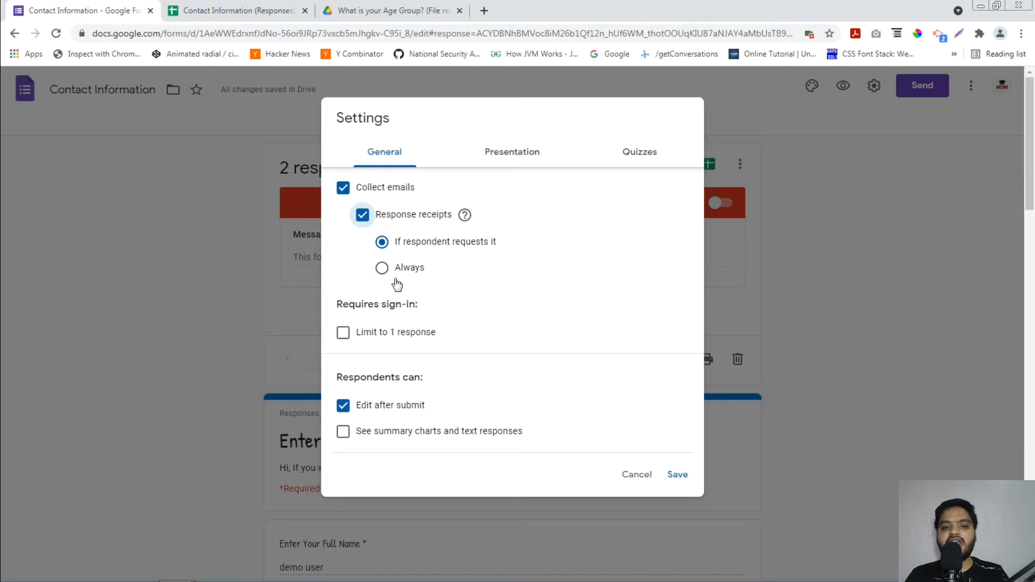
{"action": "left_click", "coordinate": [381, 269]}
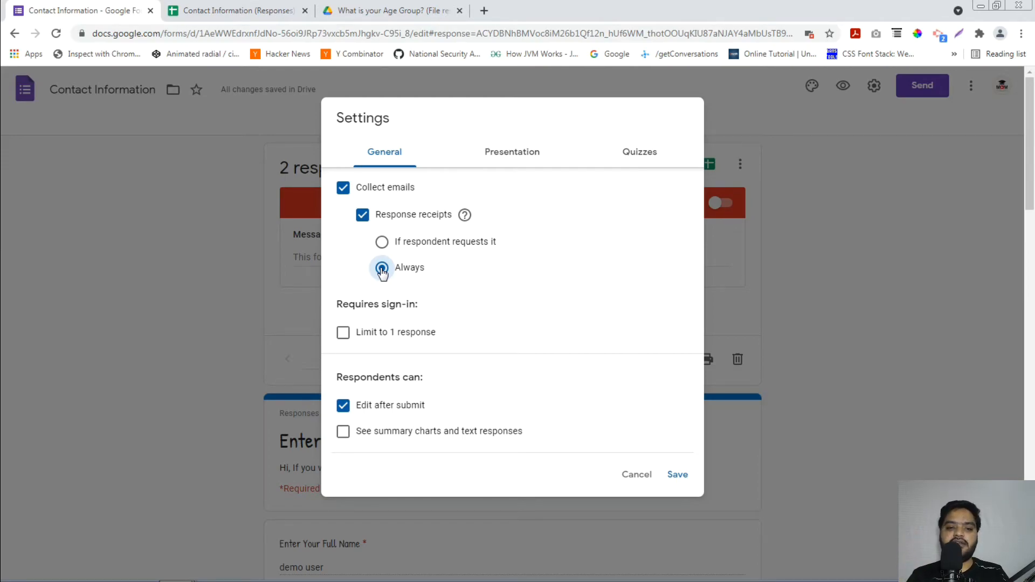
Disable Edit after submit, leaving Limit to 1 response and the summary charts option off, and save the settings.
{"action": "left_click", "coordinate": [343, 334]}
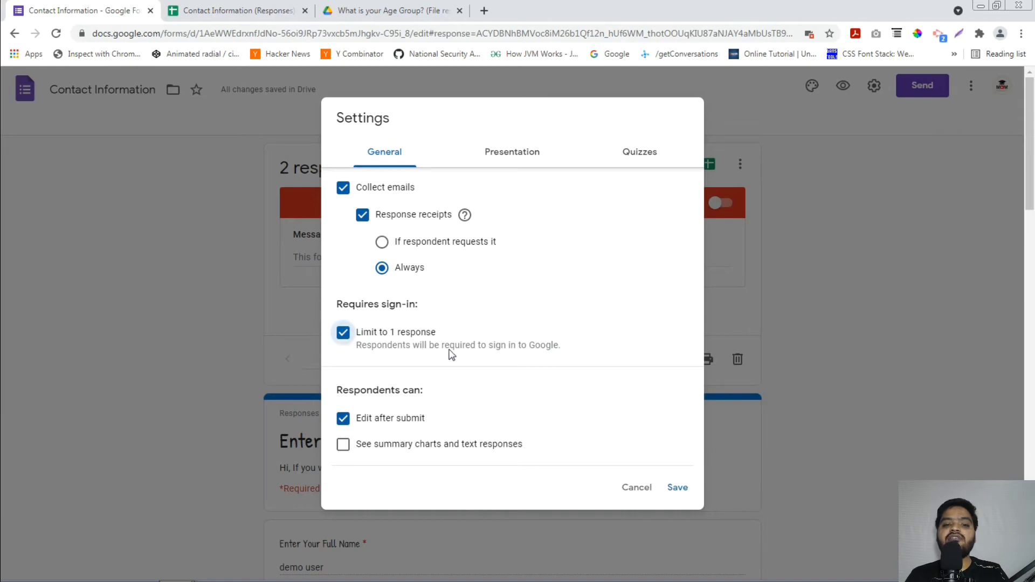
{"action": "key", "text": "space"}
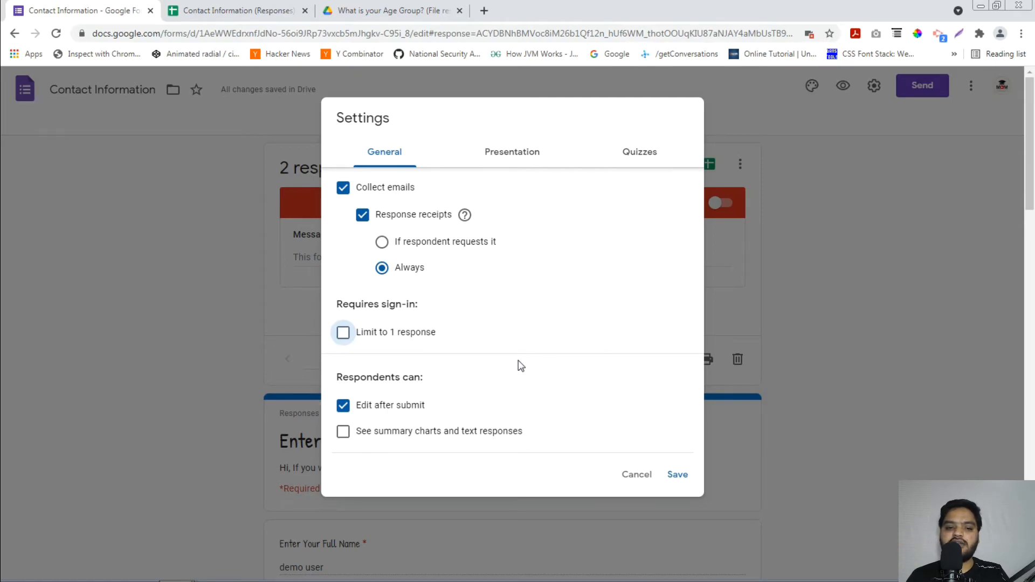
{"action": "scroll", "coordinate": [520, 366], "scroll_direction": "down", "scroll_amount": 2}
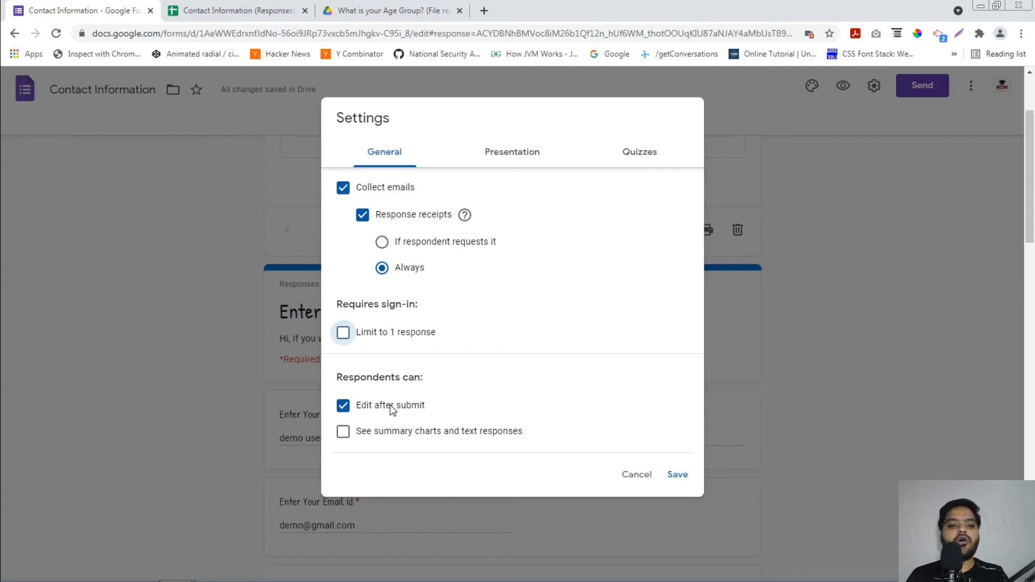
{"action": "left_click", "coordinate": [343, 406]}
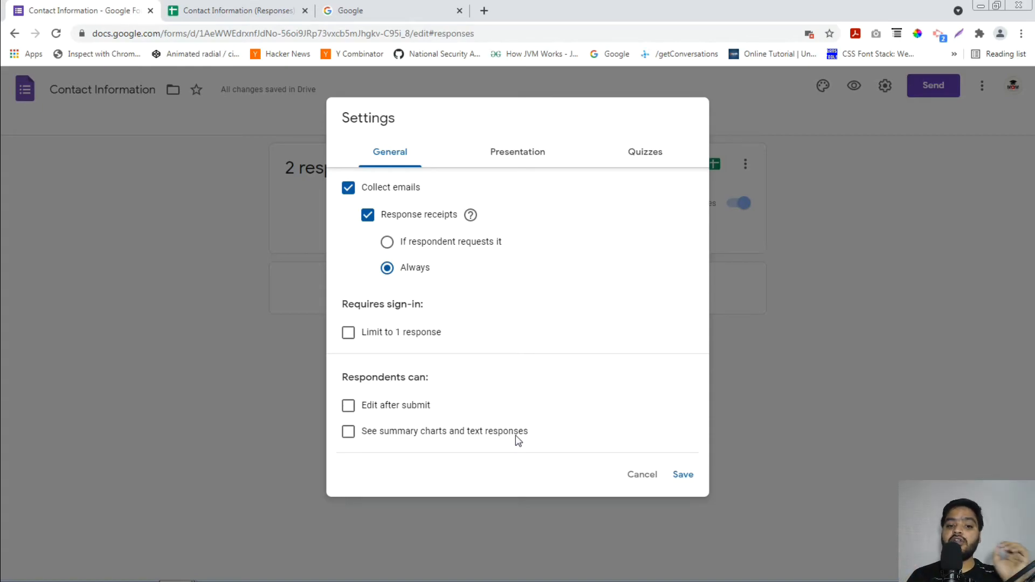
{"action": "left_click", "coordinate": [440, 435]}
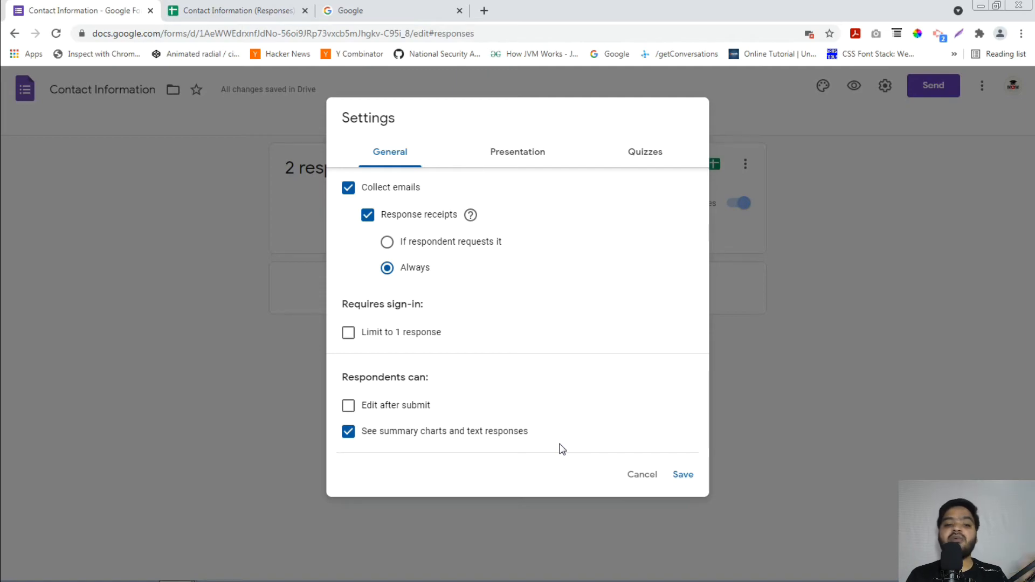
{"action": "left_click", "coordinate": [483, 434]}
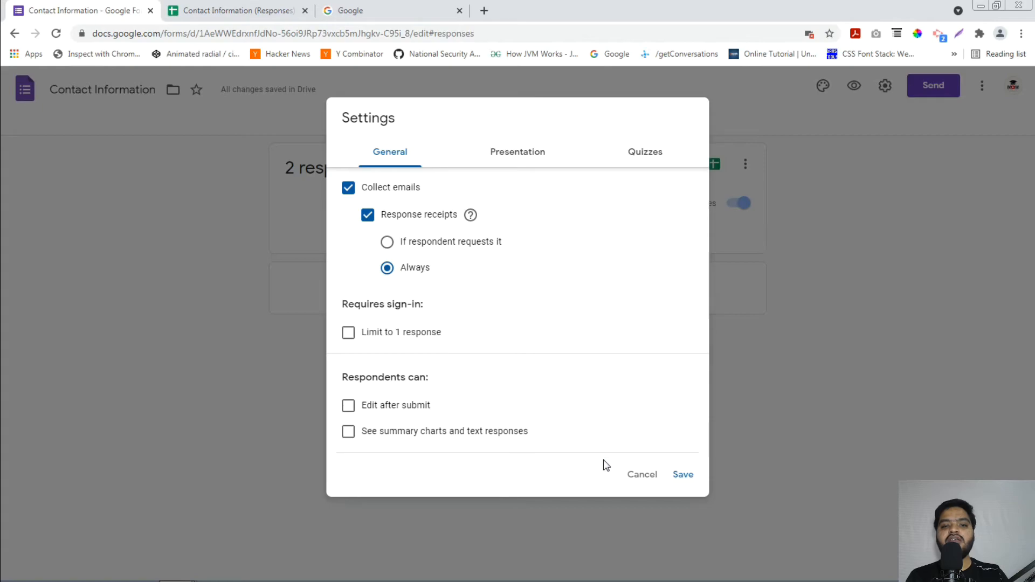
{"action": "left_click", "coordinate": [682, 477]}
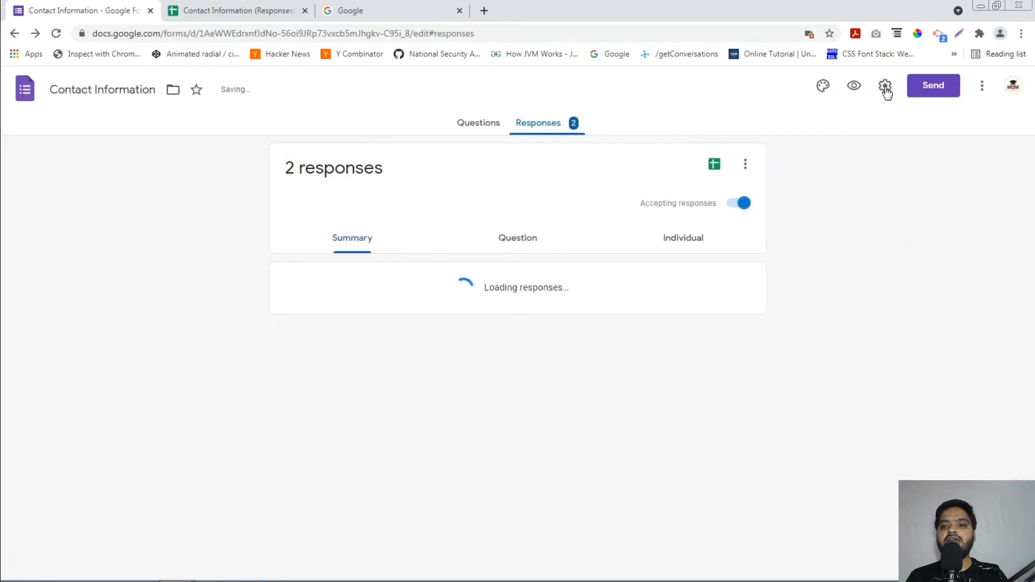
Enable Show progress bar in the form's presentation settings and save them.
{"action": "left_click", "coordinate": [885, 87]}
{"action": "left_click", "coordinate": [506, 153]}
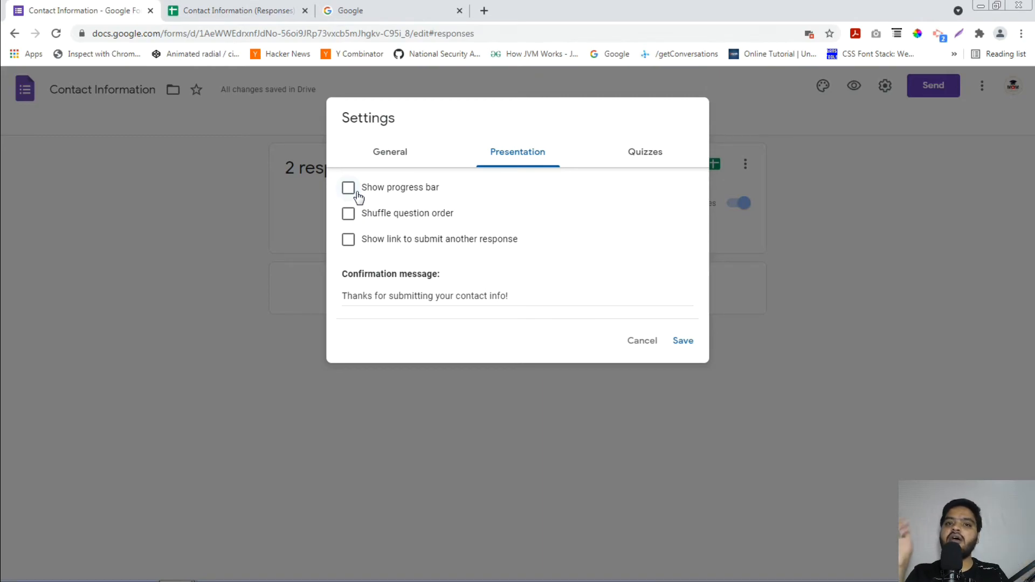
{"action": "left_click", "coordinate": [356, 191]}
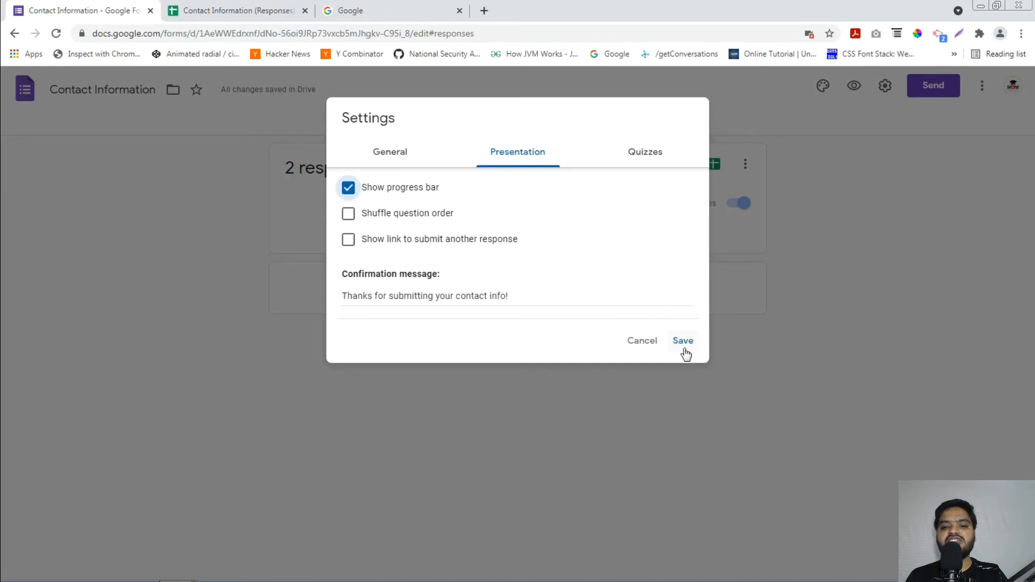
{"action": "left_click", "coordinate": [683, 341]}
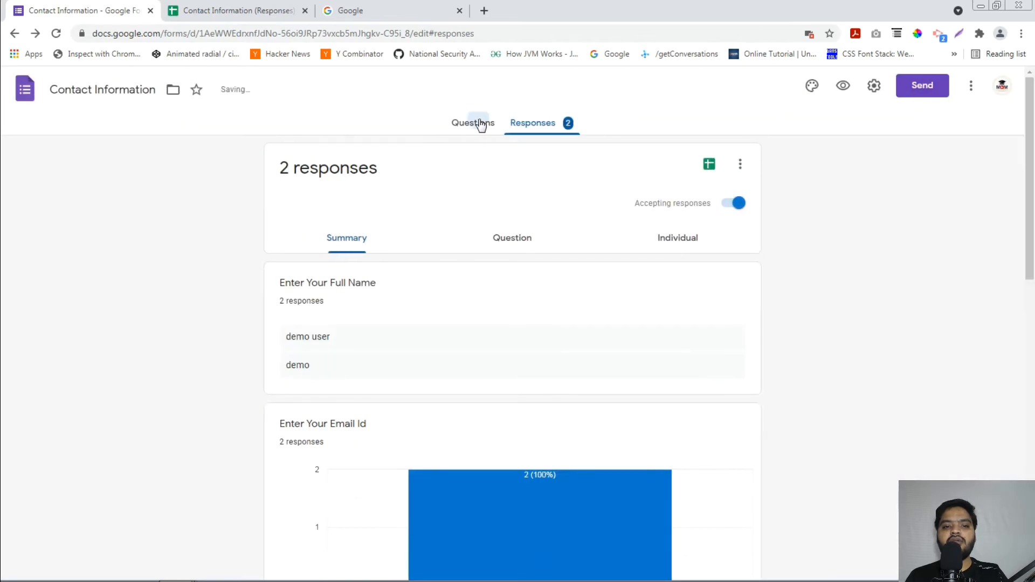
Preview the form from its questions and examine the email field and the progress bar at the end of the first section.
{"action": "left_click", "coordinate": [481, 124]}
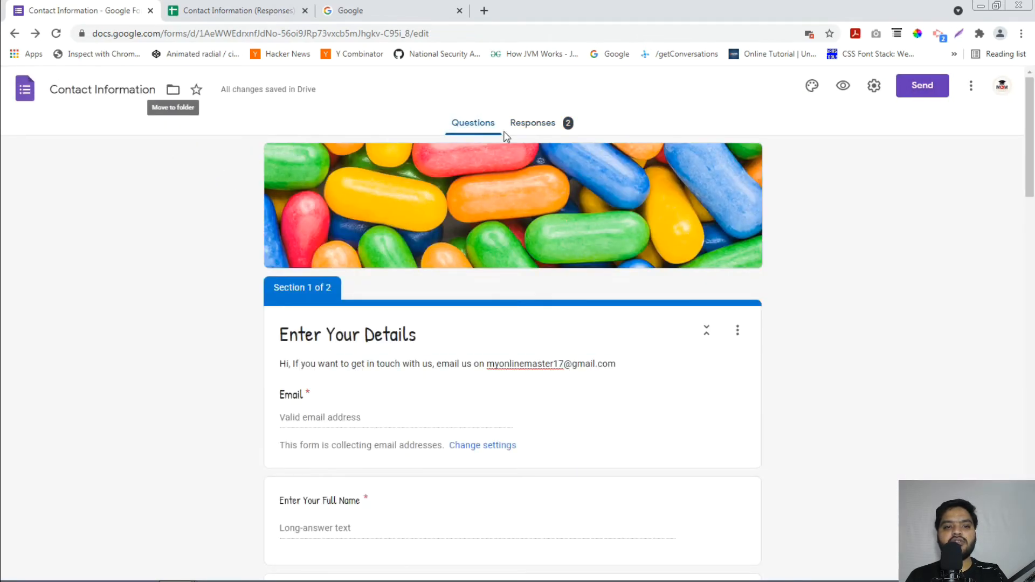
{"action": "left_click", "coordinate": [843, 86]}
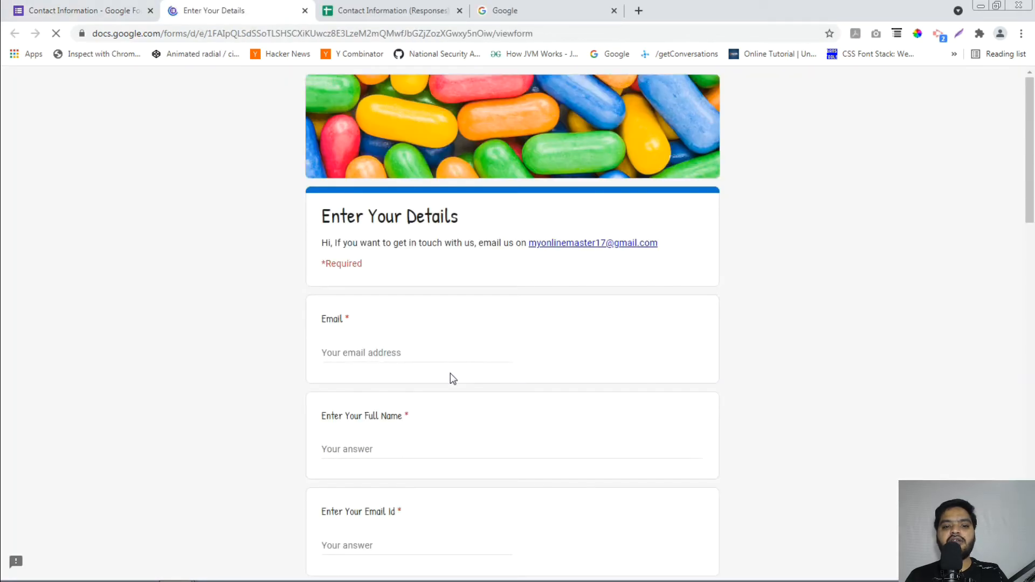
{"action": "scroll", "coordinate": [453, 380], "scroll_direction": "down", "scroll_amount": 15}
{"action": "scroll", "coordinate": [452, 380], "scroll_direction": "down", "scroll_amount": 7}
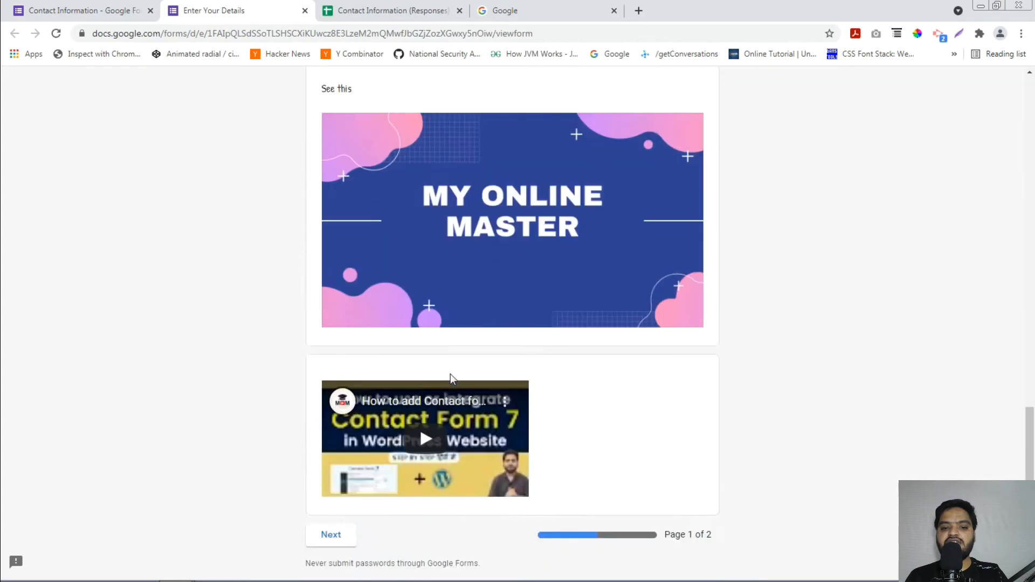
Examine the page progress indicator at the end of the first section and close the form preview.
{"action": "left_click_drag", "start_coordinate": [666, 476], "coordinate": [731, 481]}
{"action": "left_click", "coordinate": [711, 481]}
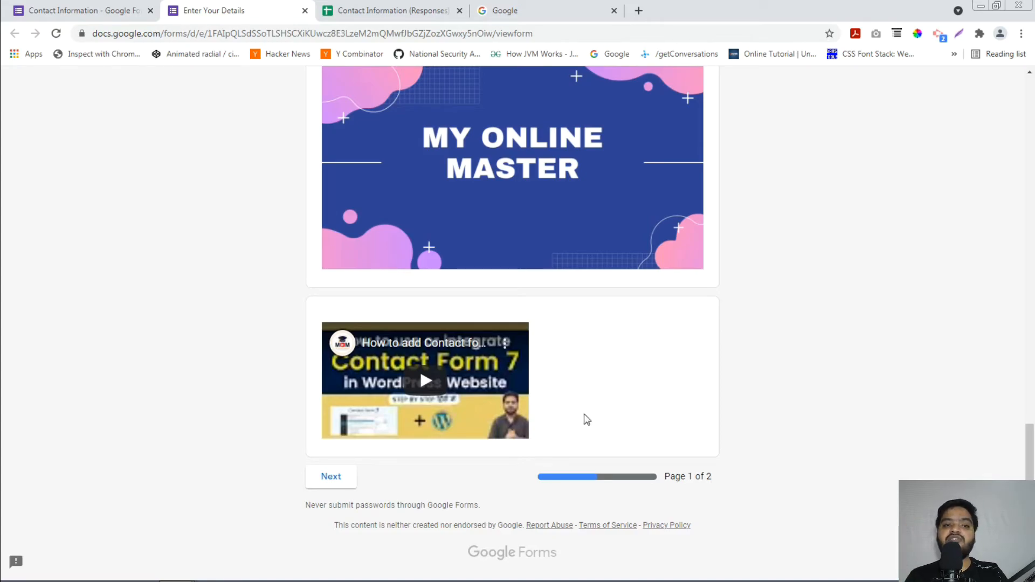
{"action": "left_click", "coordinate": [304, 10]}
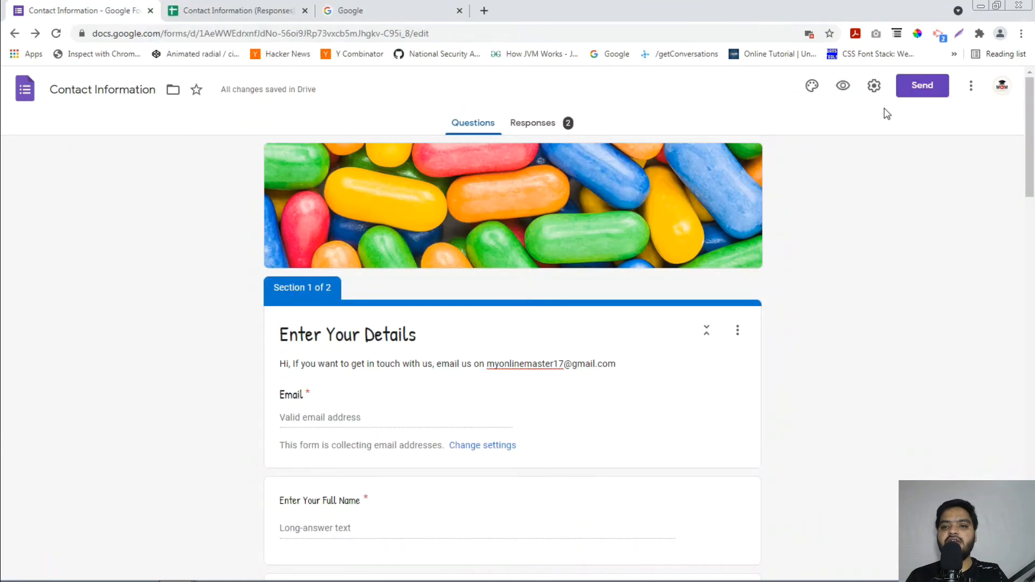
Enable Shuffle question order in the form's presentation settings, leaving Show link to submit another response off.
{"action": "left_click", "coordinate": [874, 86]}
{"action": "left_click", "coordinate": [507, 152]}
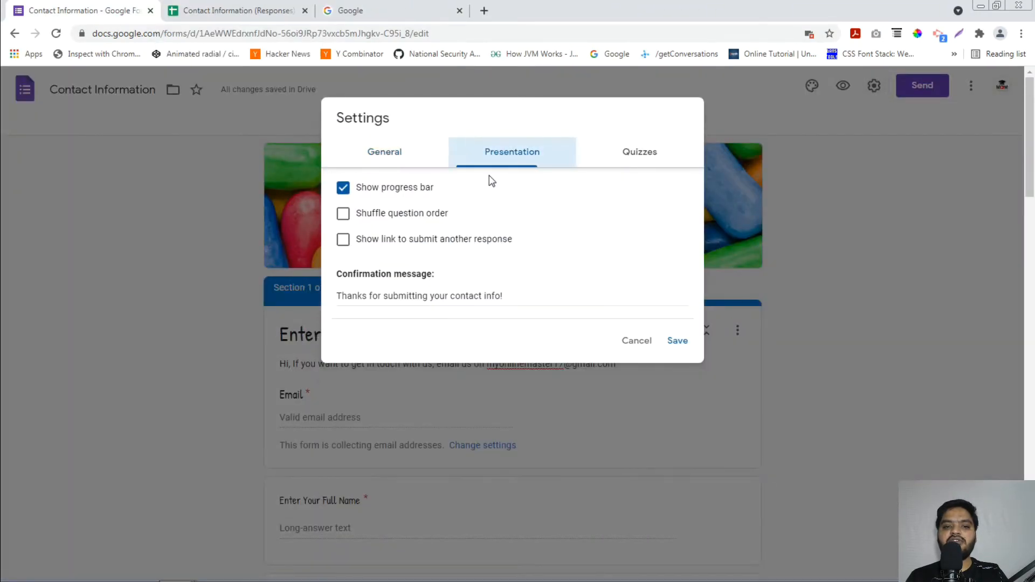
{"action": "left_click", "coordinate": [371, 219]}
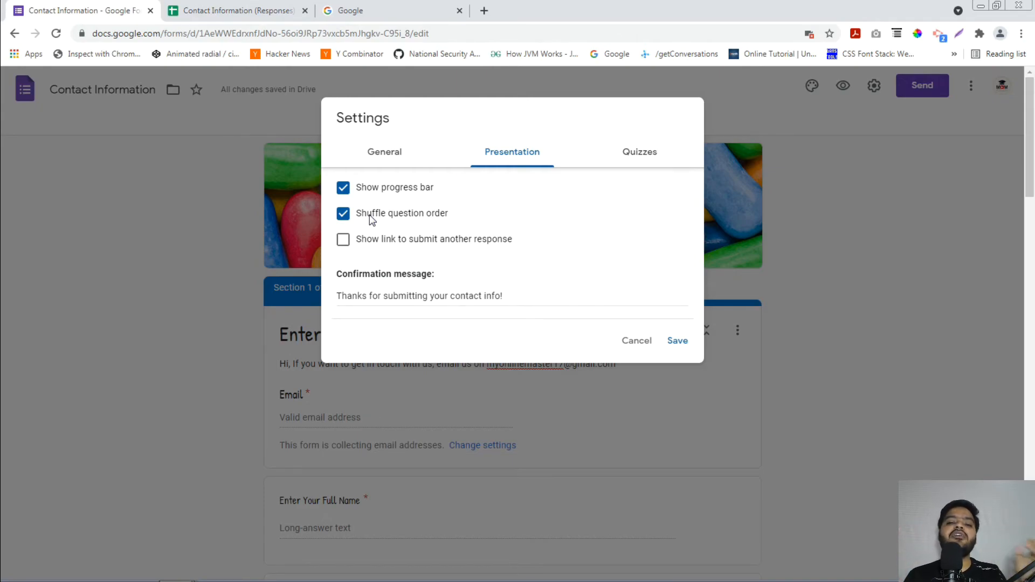
{"action": "left_click", "coordinate": [419, 248]}
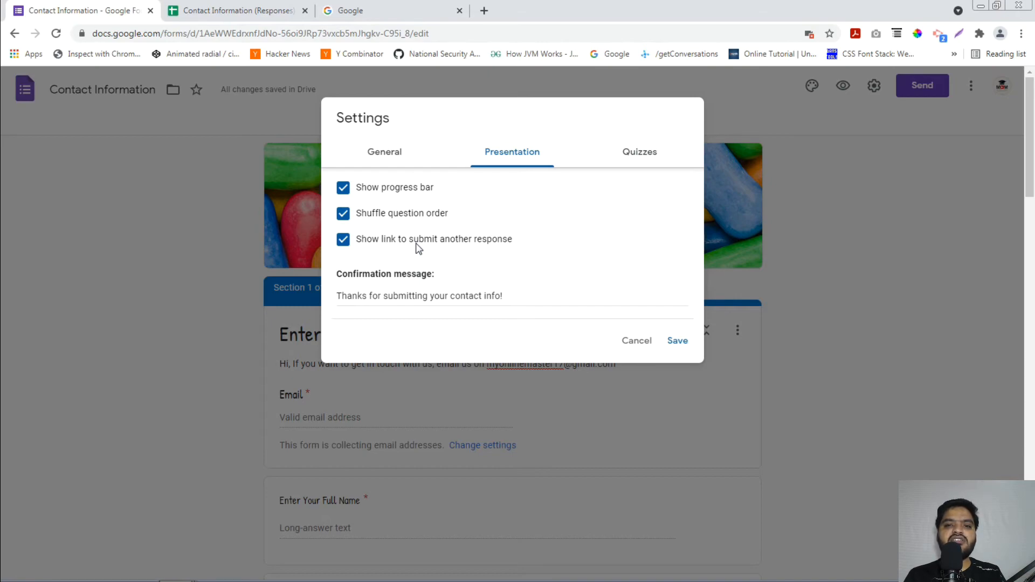
{"action": "left_click", "coordinate": [417, 244]}
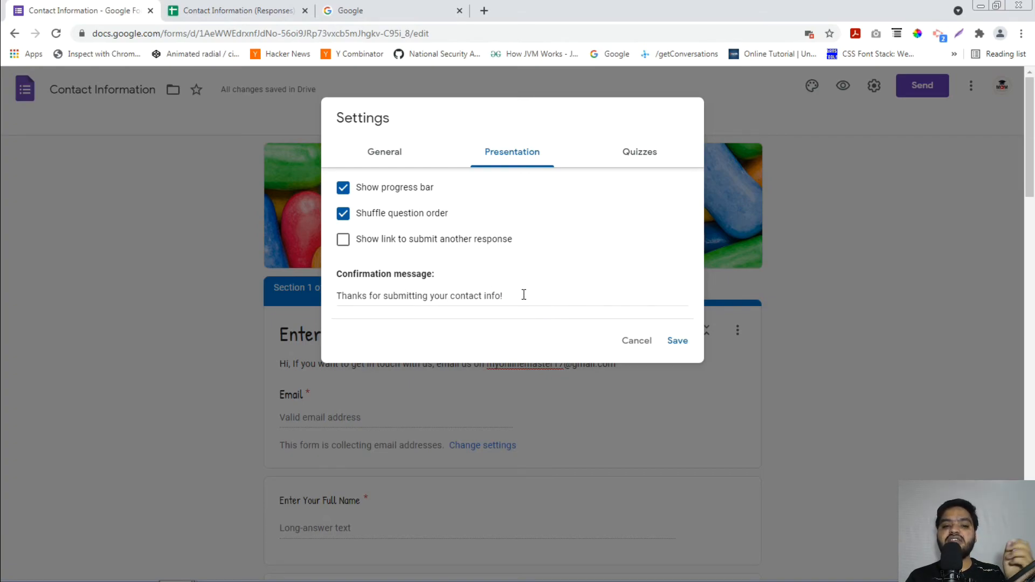
Set the confirmation message to "Thank you for your response, we will get back to your shortly." and save the settings.
{"action": "left_click_drag", "start_coordinate": [524, 296], "coordinate": [324, 300]}
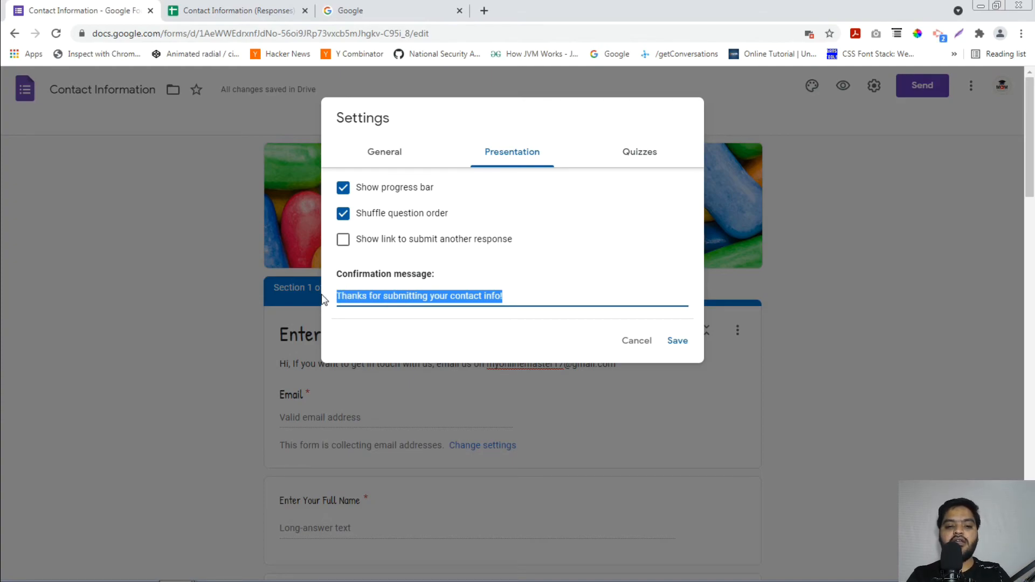
{"action": "type", "text": "Thank you for your response, we will get bac"}
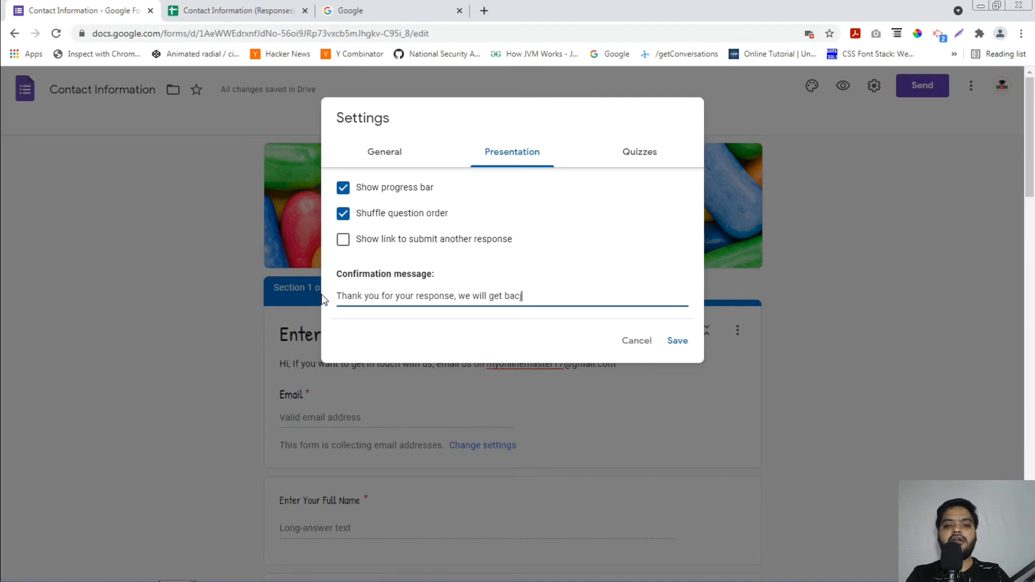
{"action": "type", "text": "k to your shortly./"}
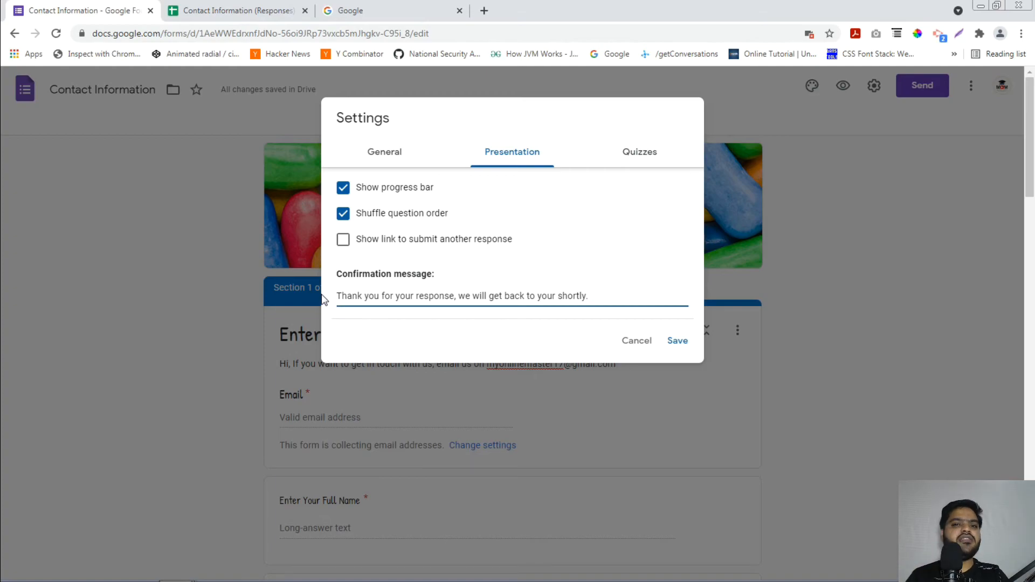
{"action": "left_click", "coordinate": [673, 345]}
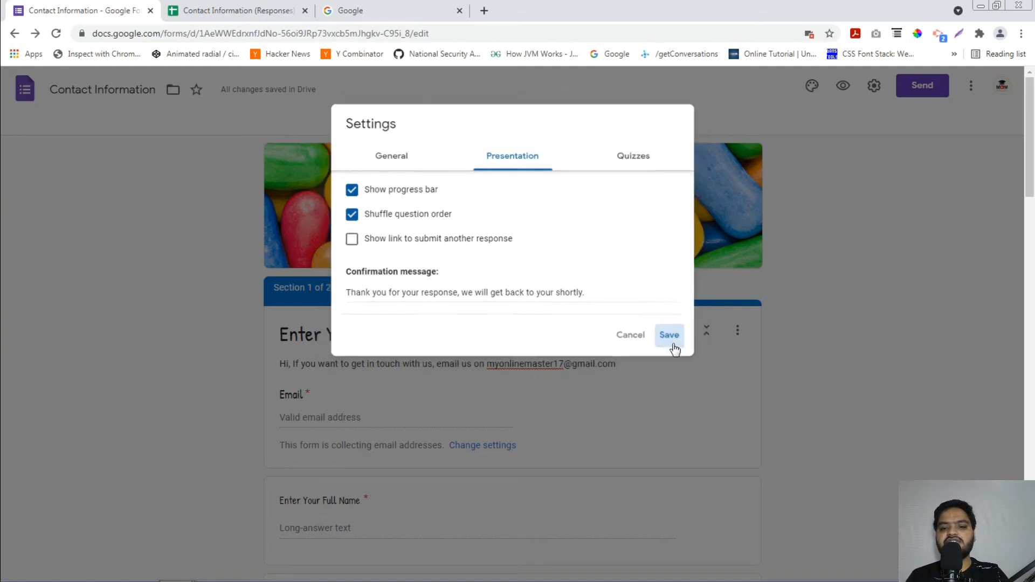
Try making the form a quiz with marks released later, after manual review, and save the settings with the quiz option turned back off.
{"action": "left_click", "coordinate": [875, 88]}
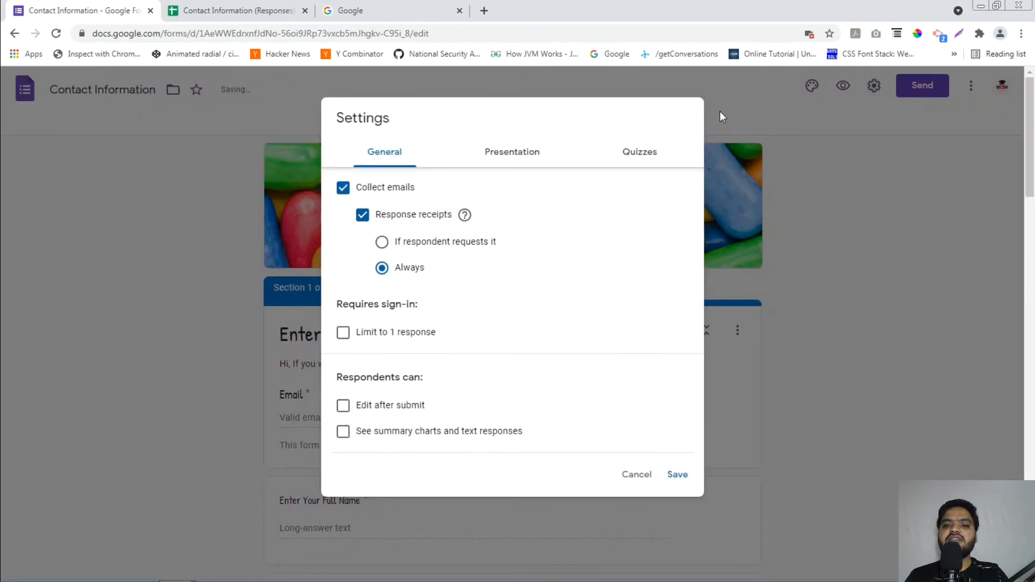
{"action": "left_click", "coordinate": [643, 151]}
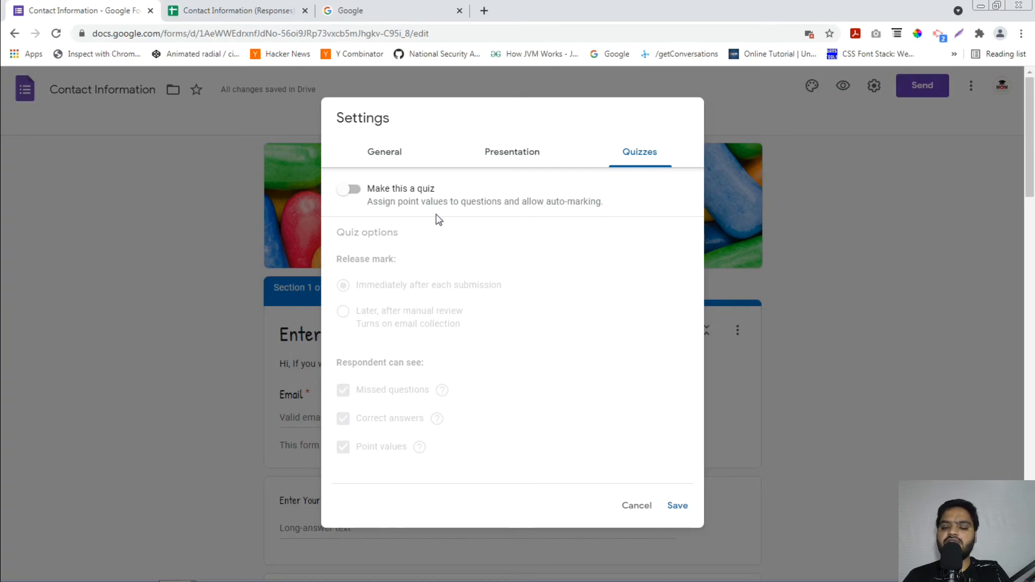
{"action": "left_click", "coordinate": [351, 190]}
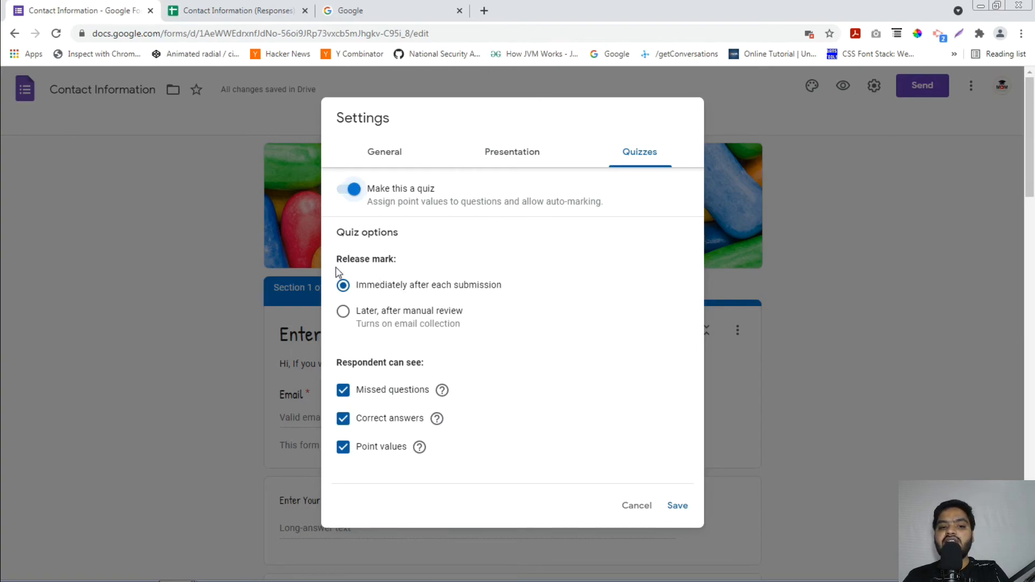
{"action": "left_click_drag", "start_coordinate": [338, 259], "coordinate": [400, 262]}
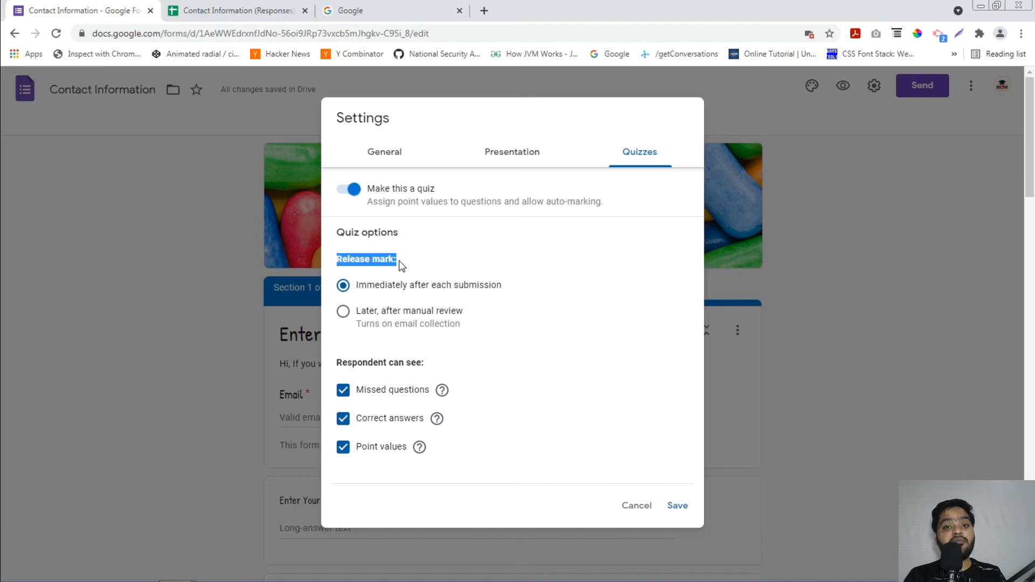
{"action": "left_click", "coordinate": [386, 260]}
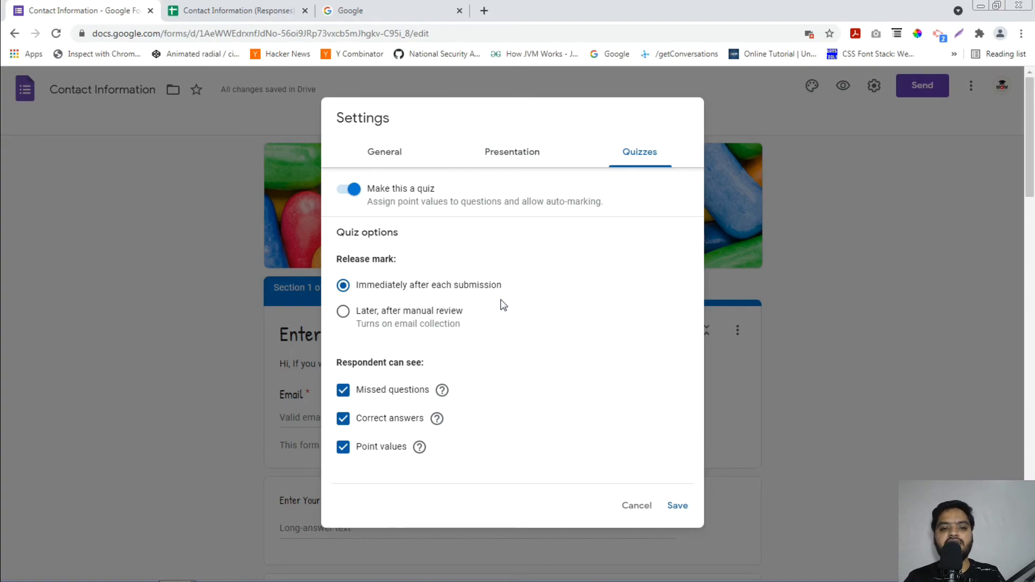
{"action": "left_click", "coordinate": [344, 313]}
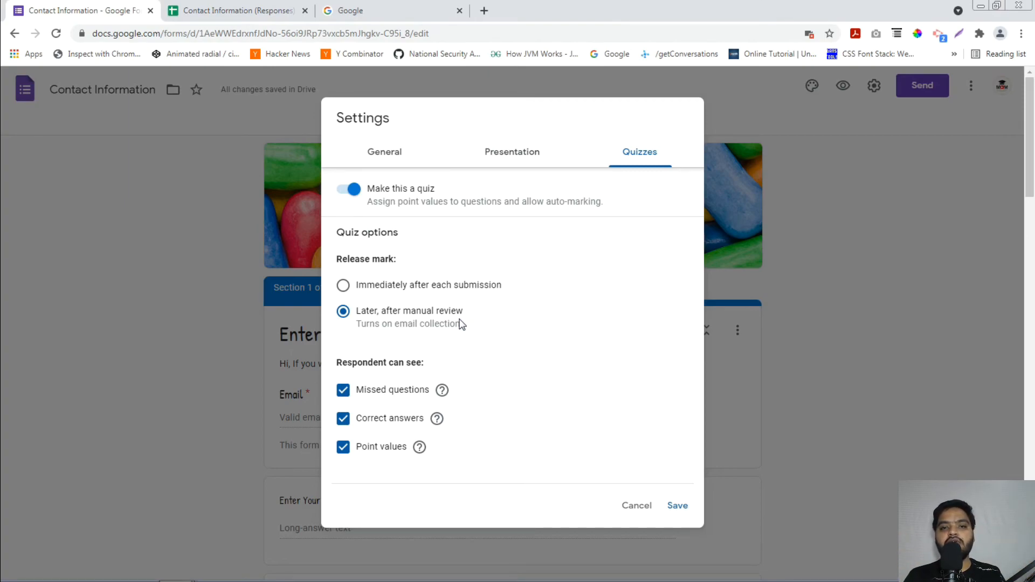
{"action": "left_click", "coordinate": [348, 189]}
{"action": "left_click", "coordinate": [678, 505]}
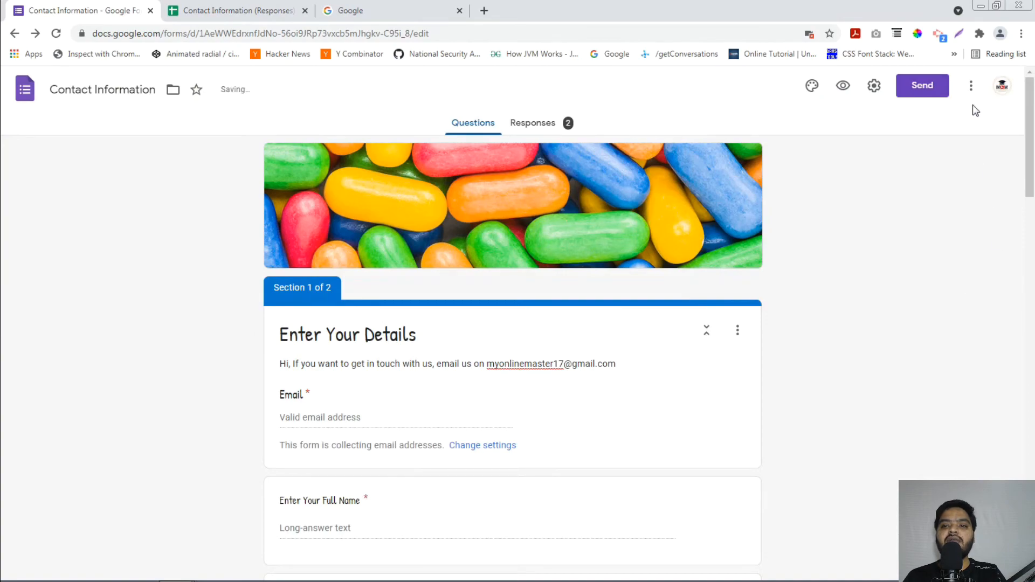
Start a pre-filled link for the form, answering the full name question with "demo" and the DOB question with "dede".
{"action": "left_click", "coordinate": [971, 85]}
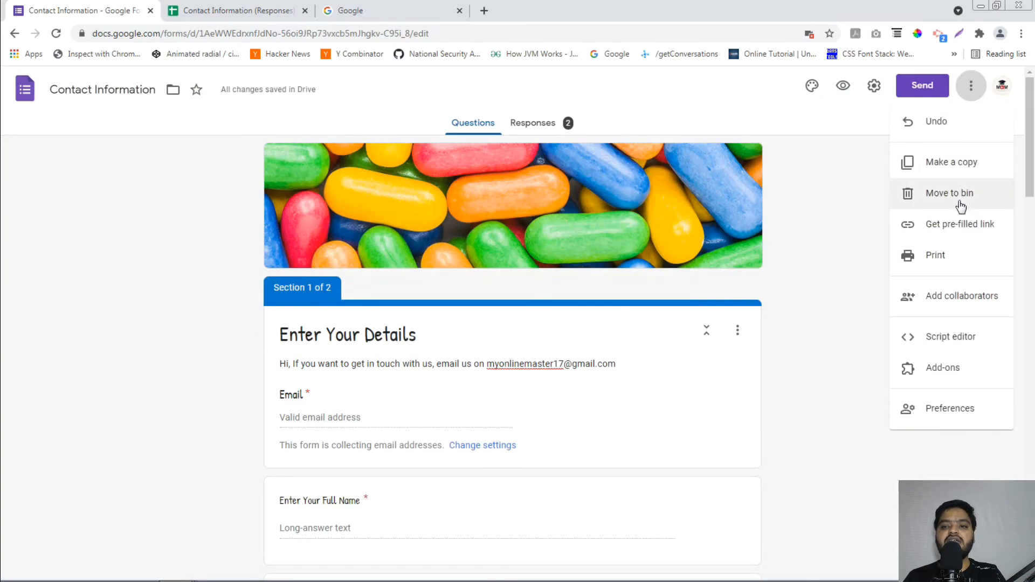
{"action": "left_click", "coordinate": [945, 238]}
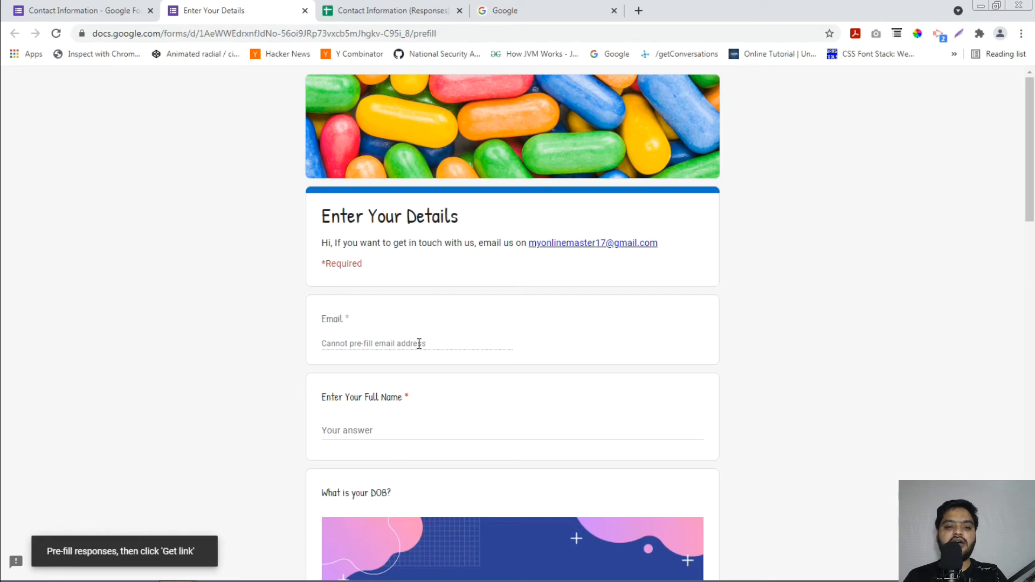
{"action": "left_click", "coordinate": [403, 431]}
{"action": "type", "text": "d"}
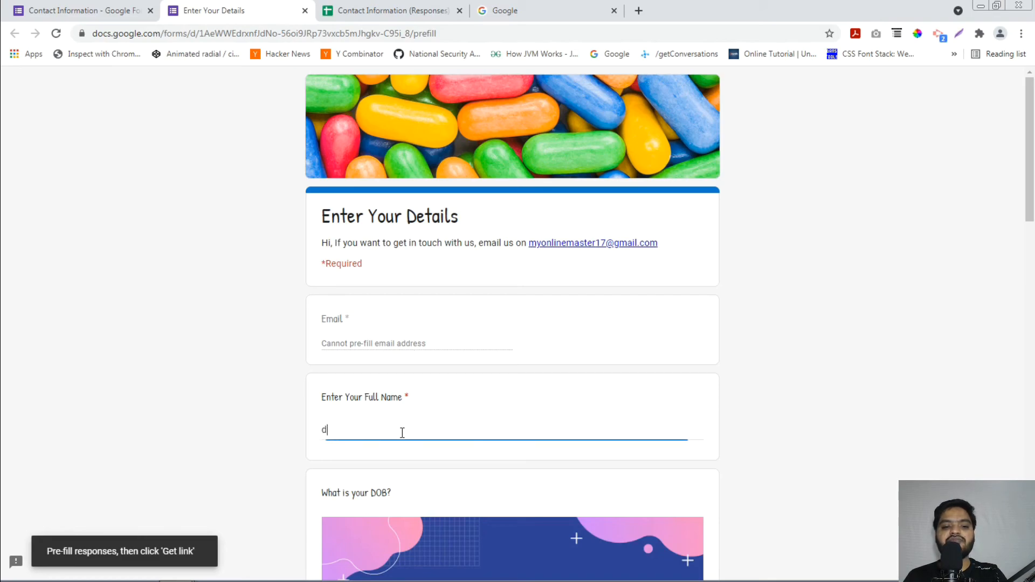
{"action": "type", "text": "emo"}
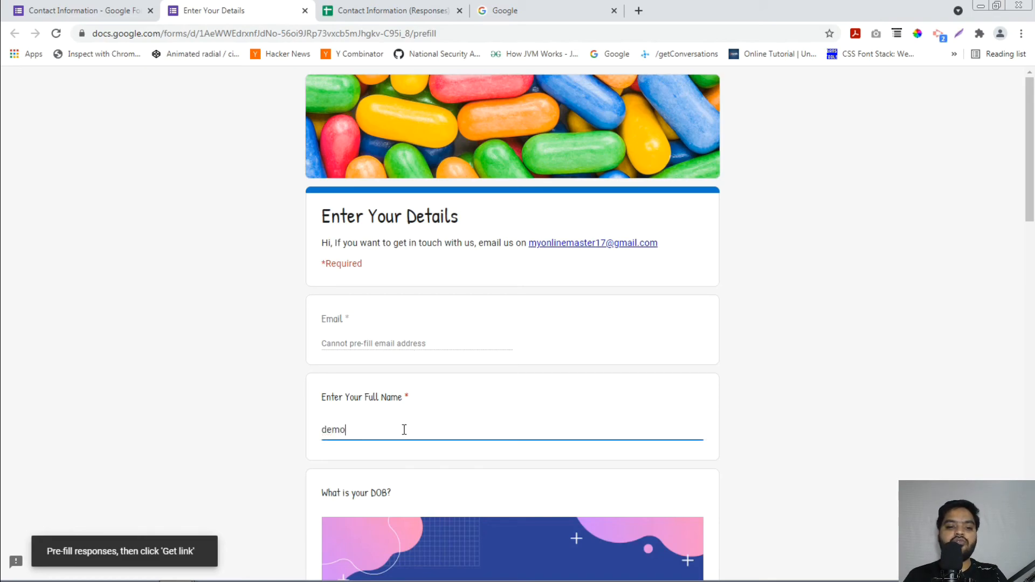
{"action": "scroll", "coordinate": [404, 429], "scroll_direction": "down", "scroll_amount": 6}
{"action": "left_click", "coordinate": [402, 358]}
{"action": "type", "text": "dede"}
Pre-fill the email, address and mobile number questions using the saved autofill suggestion for the demo contact.
{"action": "left_click", "coordinate": [389, 456]}
{"action": "type", "text": "dede"}
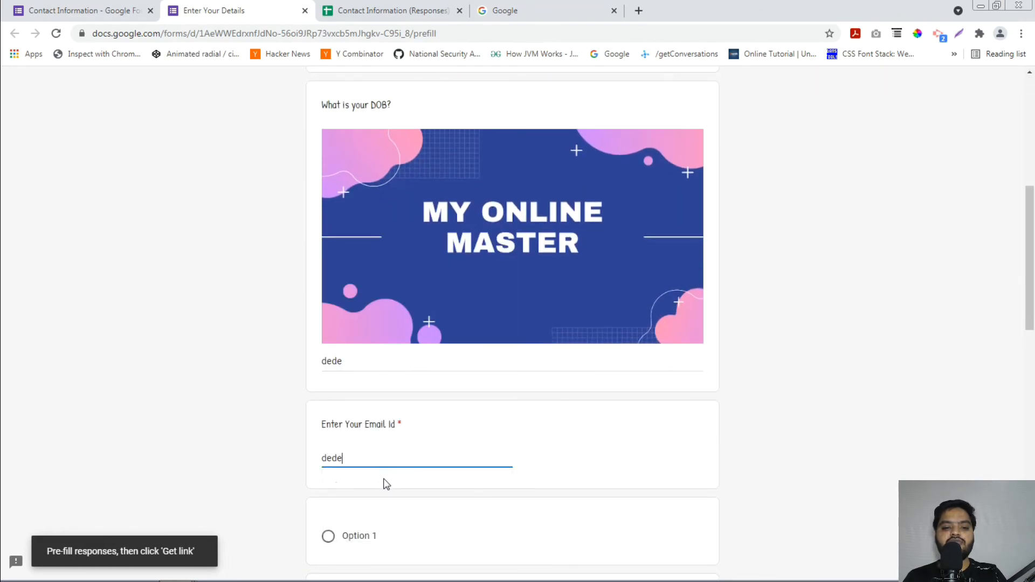
{"action": "key", "text": "BackSpace"}
{"action": "key", "text": "Down"}
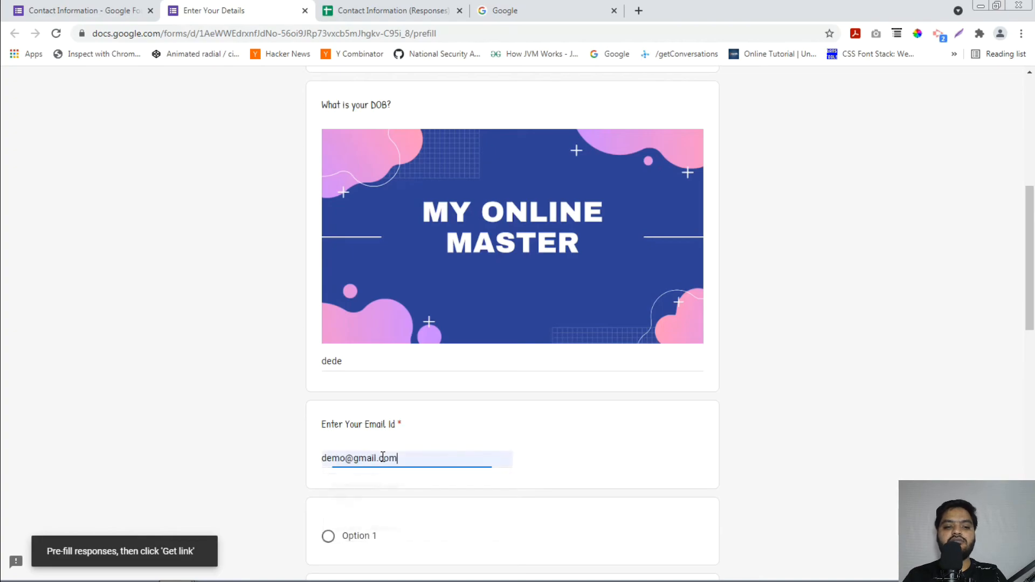
{"action": "key", "text": "Return"}
Generate the pre-filled link from the end of the form and copy it.
{"action": "scroll", "coordinate": [383, 457], "scroll_direction": "down", "scroll_amount": 3}
{"action": "scroll", "coordinate": [382, 457], "scroll_direction": "down", "scroll_amount": 2}
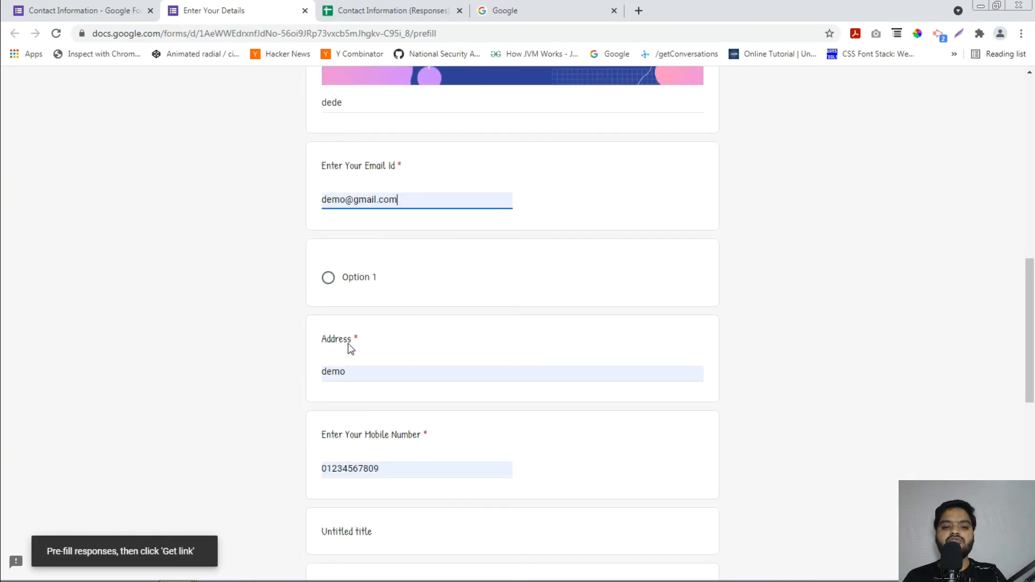
{"action": "scroll", "coordinate": [363, 388], "scroll_direction": "down", "scroll_amount": 5}
{"action": "scroll", "coordinate": [369, 400], "scroll_direction": "down", "scroll_amount": 5}
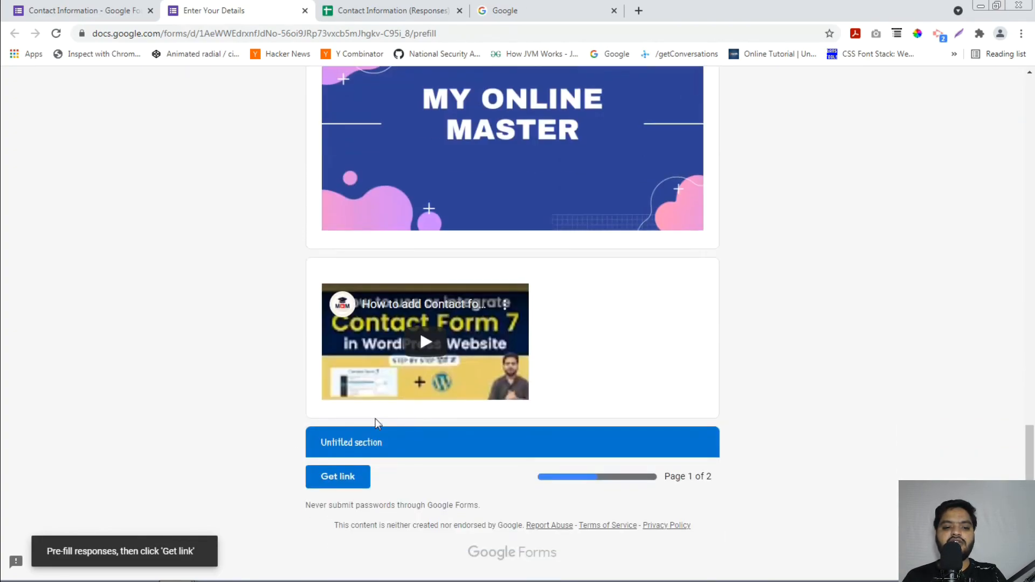
{"action": "left_click", "coordinate": [352, 482]}
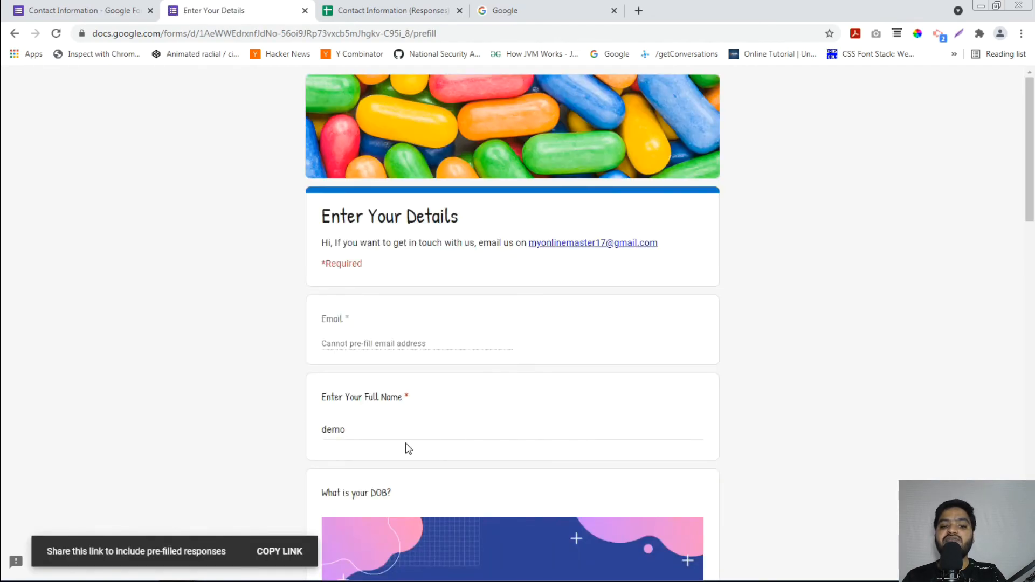
{"action": "left_click", "coordinate": [283, 551]}
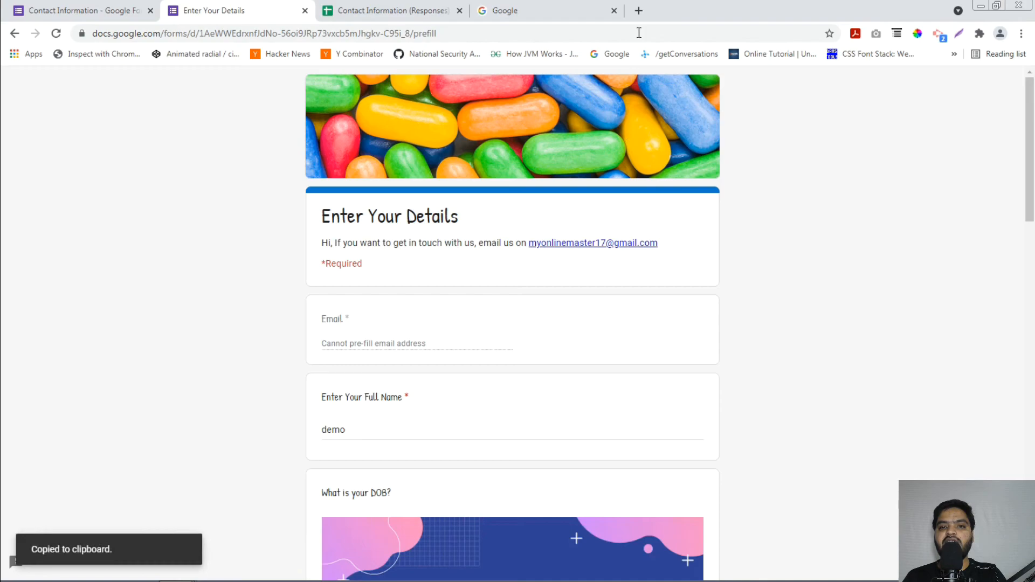
Open the copied pre-filled link in a new browser tab, check the answers through the whole first section, and close it.
{"action": "left_click", "coordinate": [639, 10]}
{"action": "key", "text": "ctrl+v"}
{"action": "key", "text": "Return"}
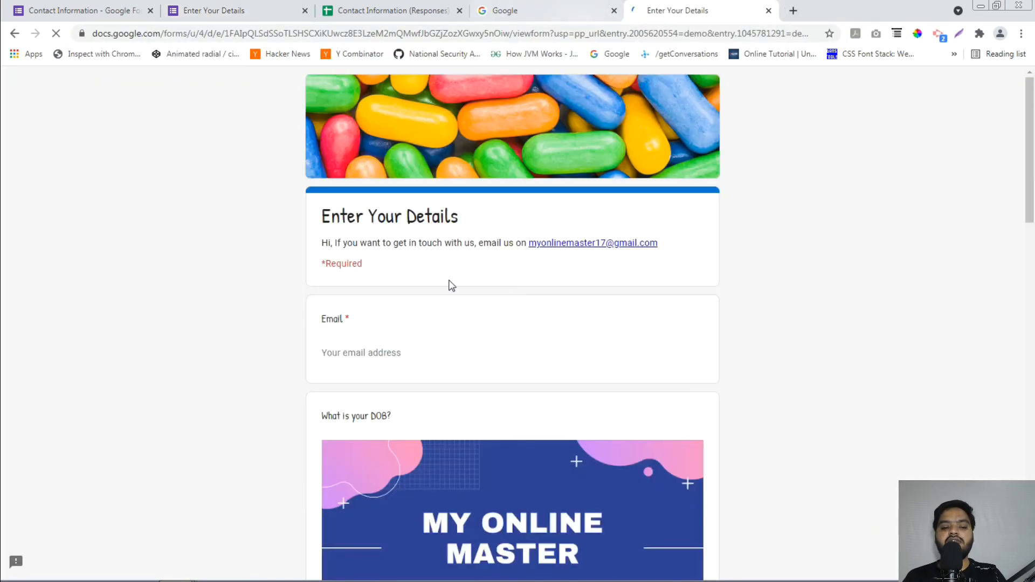
{"action": "scroll", "coordinate": [449, 283], "scroll_direction": "down", "scroll_amount": 3}
{"action": "scroll", "coordinate": [449, 280], "scroll_direction": "down", "scroll_amount": 4}
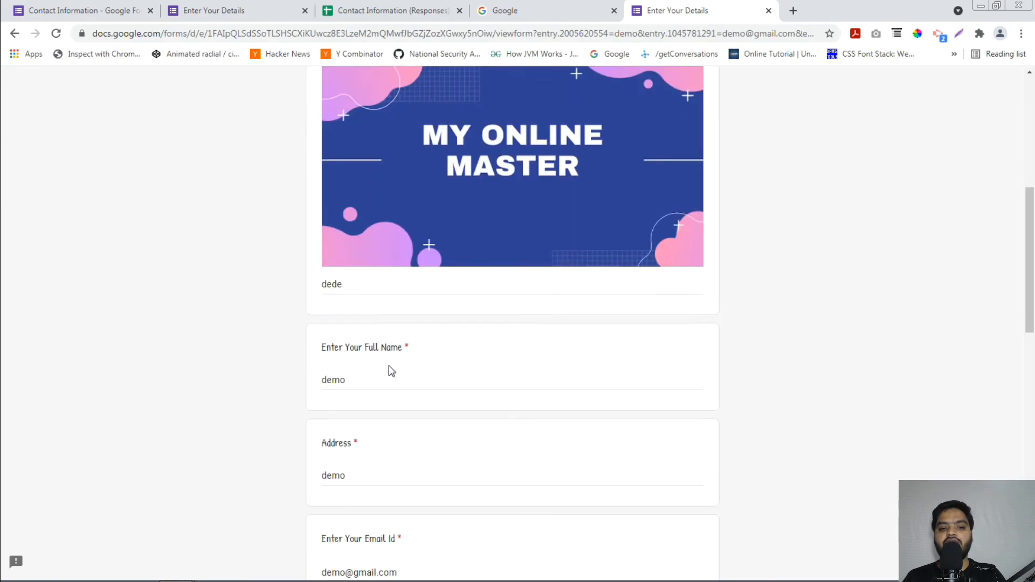
{"action": "scroll", "coordinate": [389, 367], "scroll_direction": "down", "scroll_amount": 10}
{"action": "scroll", "coordinate": [389, 369], "scroll_direction": "down", "scroll_amount": 6}
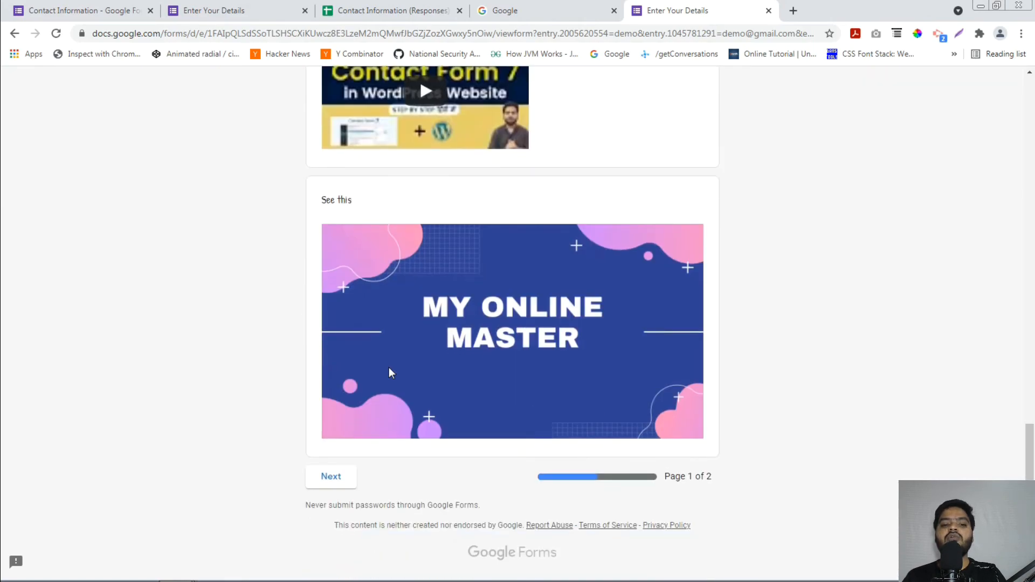
{"action": "left_click", "coordinate": [769, 10]}
In the Contact Information form's collaborator sharing settings, change link access to Anyone with the link, with the Editor role.
{"action": "left_click", "coordinate": [81, 11]}
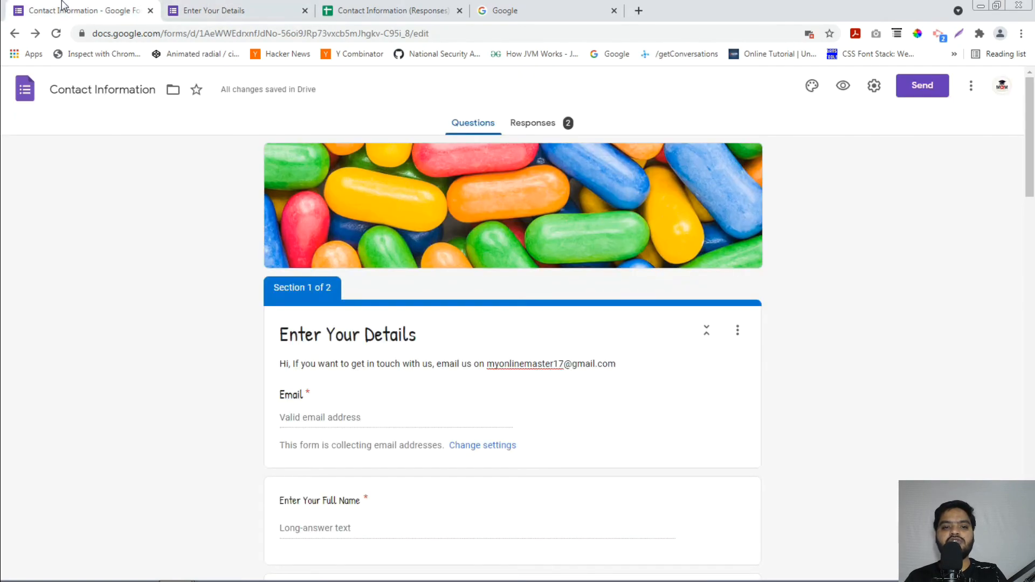
{"action": "left_click", "coordinate": [971, 85]}
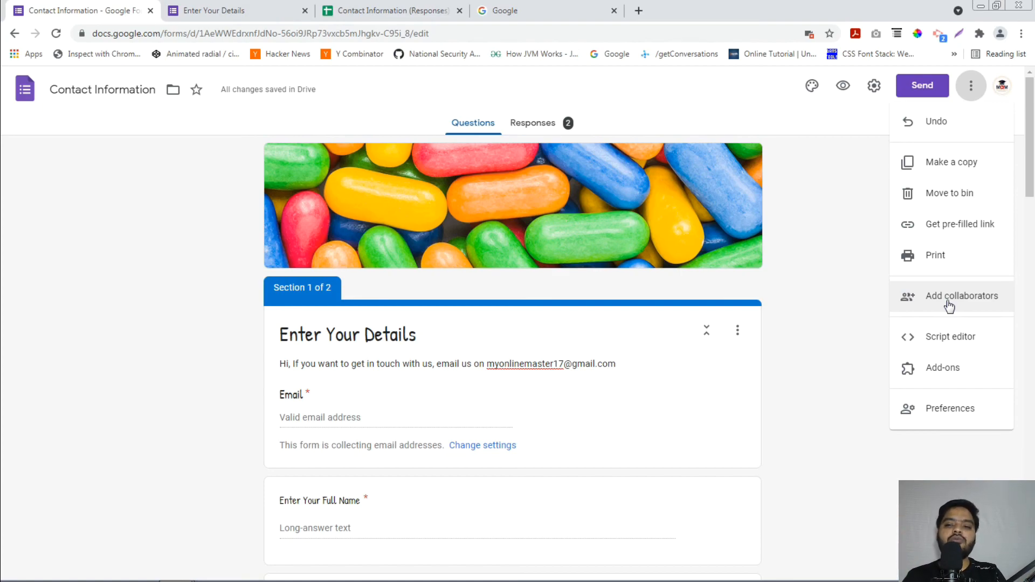
{"action": "left_click", "coordinate": [949, 306]}
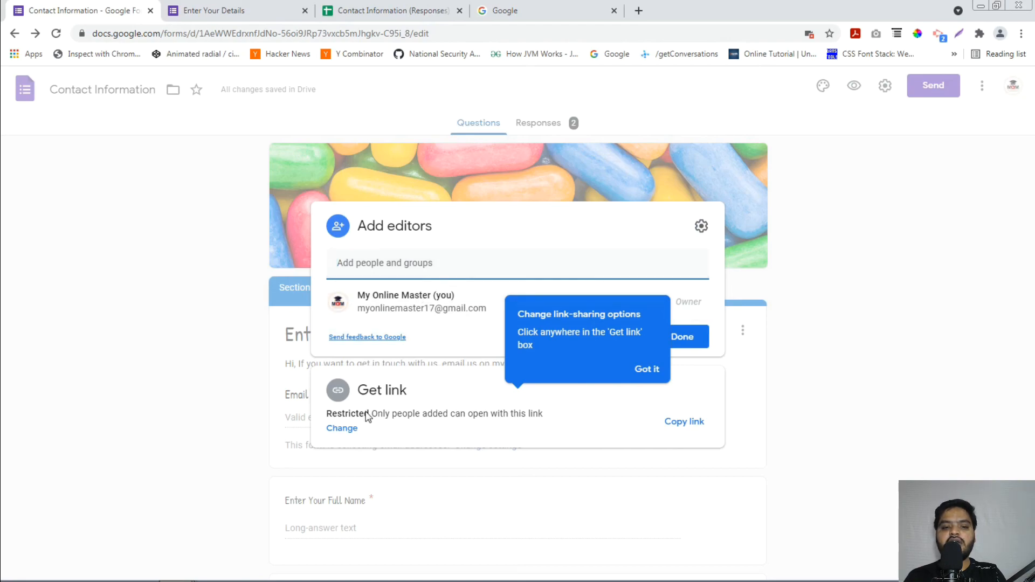
{"action": "left_click", "coordinate": [339, 430]}
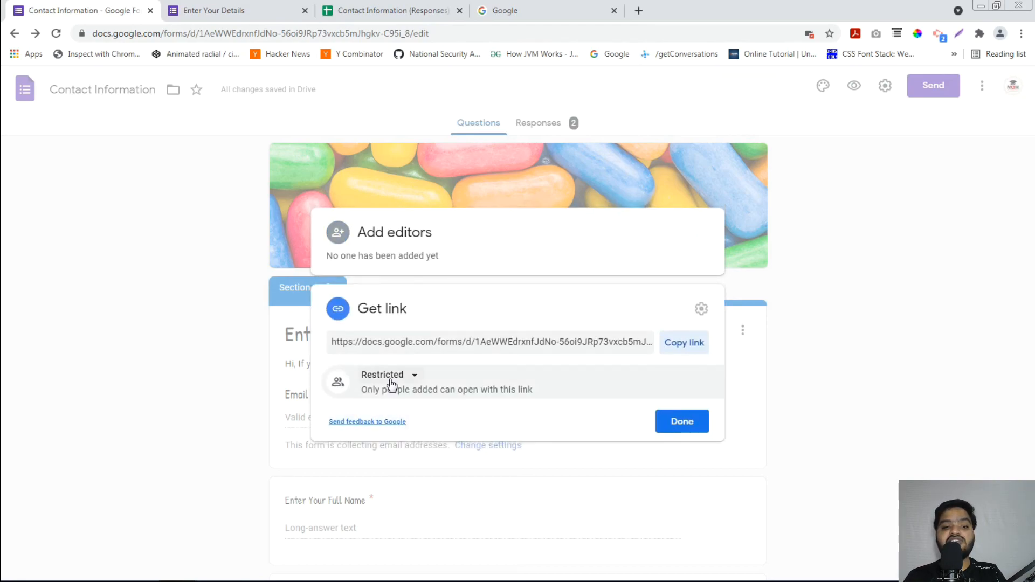
{"action": "left_click", "coordinate": [396, 380]}
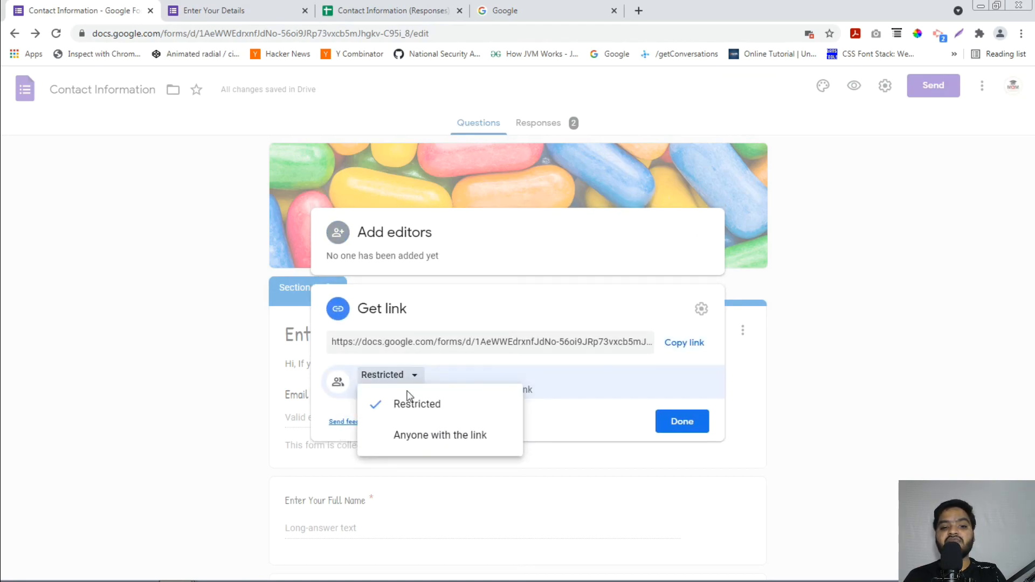
{"action": "left_click", "coordinate": [450, 445]}
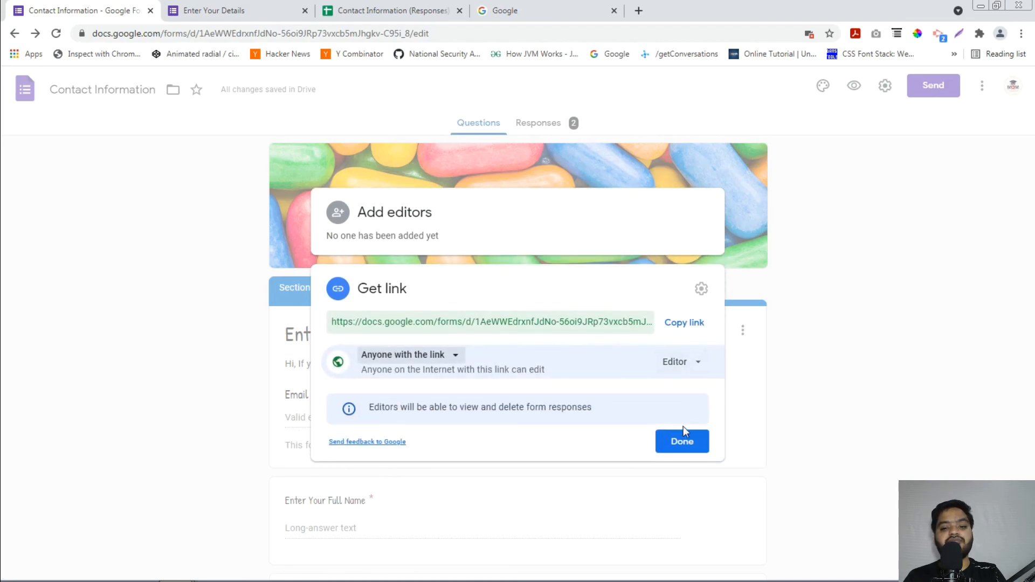
{"action": "left_click", "coordinate": [810, 417]}
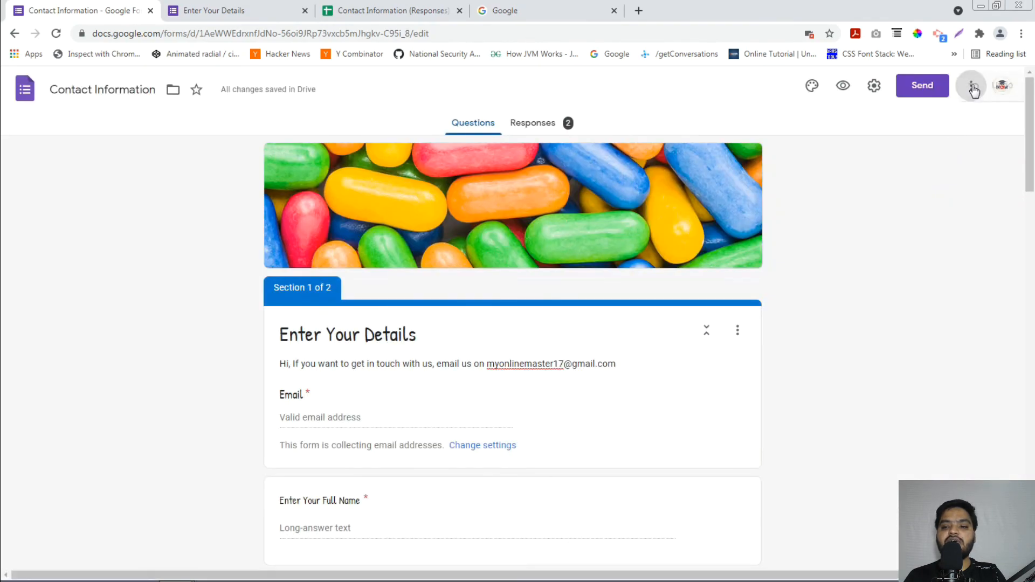
Try the Collect emails and Make questions required defaults in the form preferences, turn both off again, and close without saving.
{"action": "left_click", "coordinate": [971, 85]}
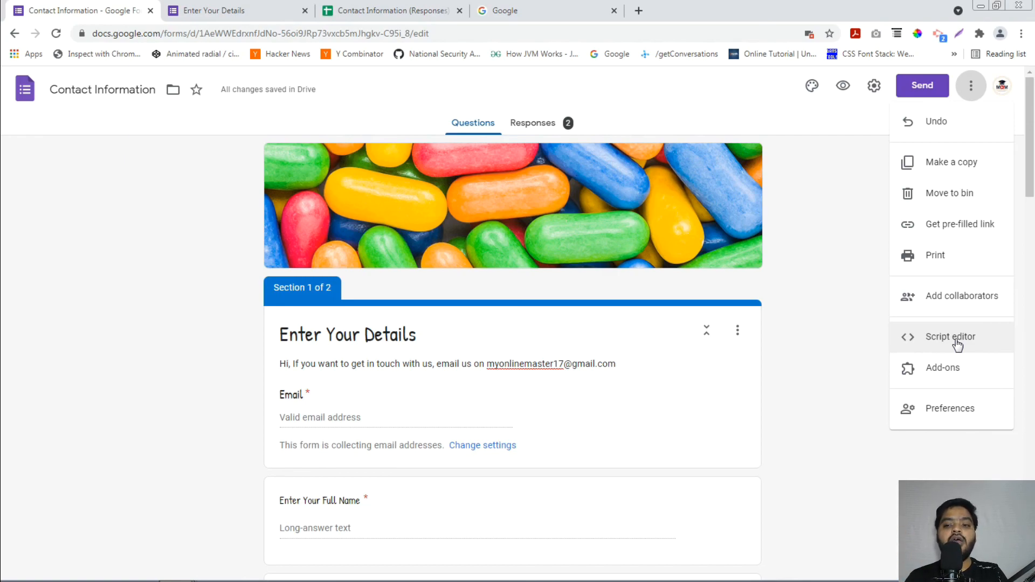
{"action": "left_click", "coordinate": [962, 421]}
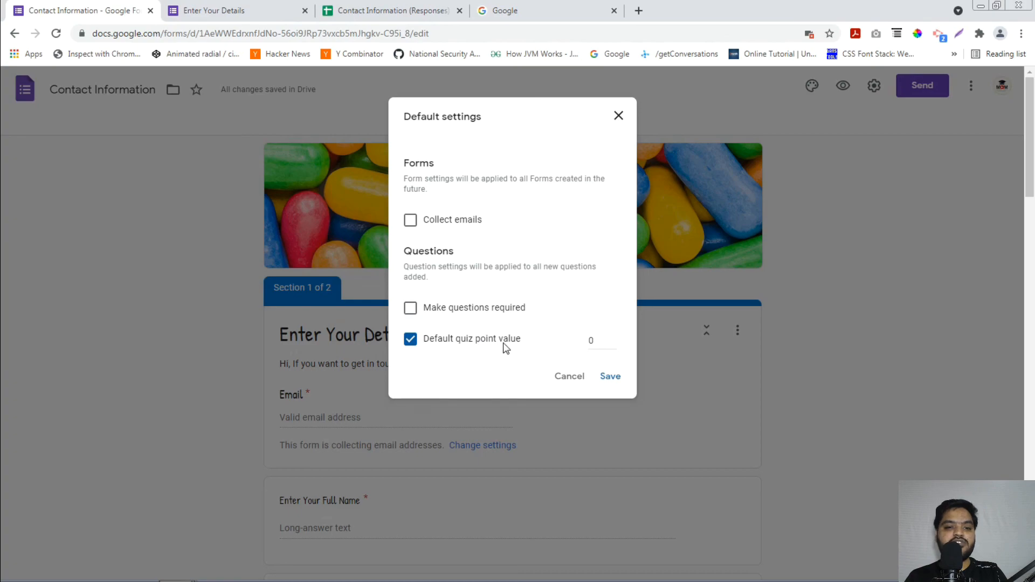
{"action": "left_click", "coordinate": [411, 220]}
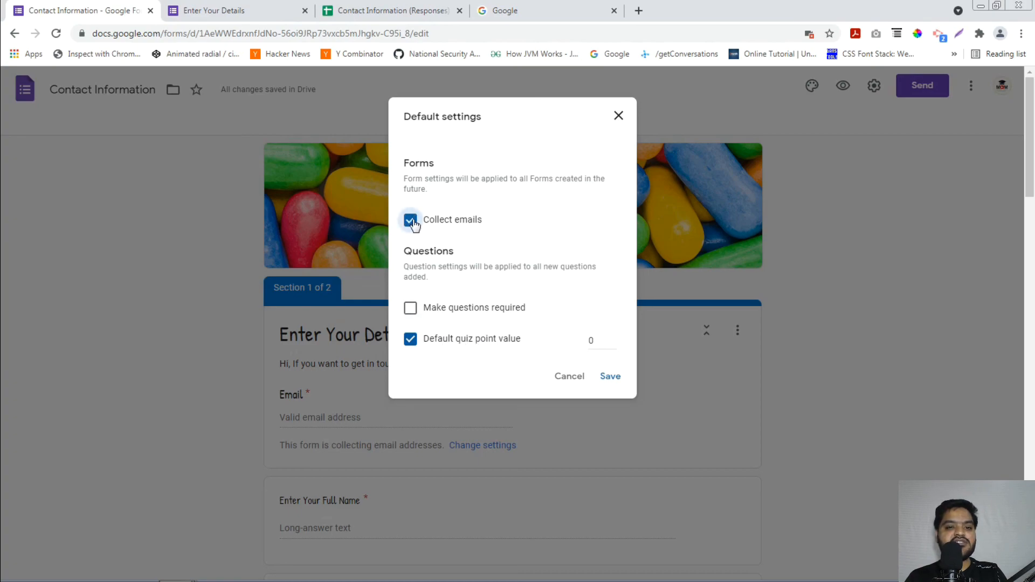
{"action": "left_click", "coordinate": [411, 306]}
{"action": "left_click", "coordinate": [411, 220]}
{"action": "left_click", "coordinate": [410, 307]}
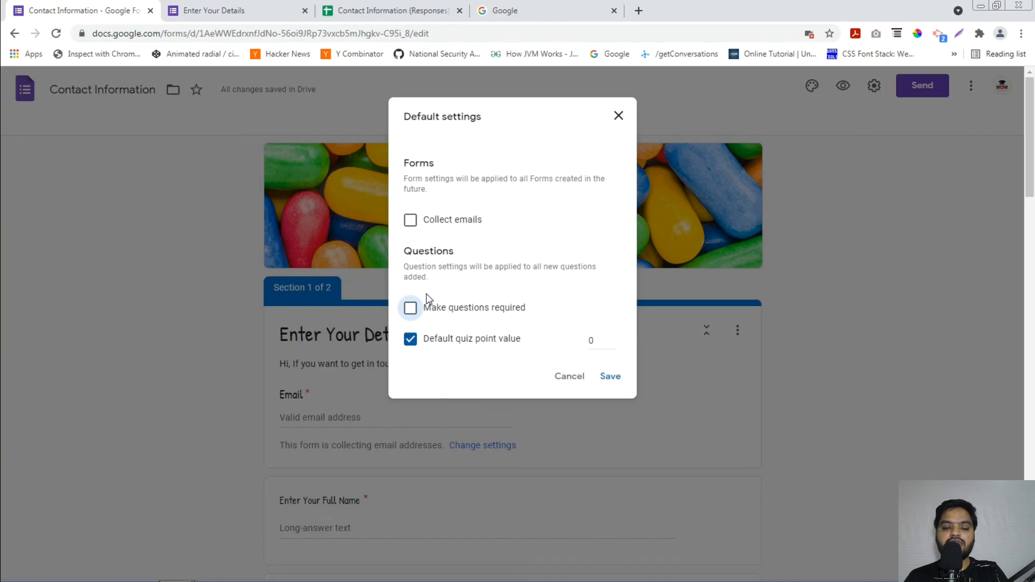
{"action": "left_click", "coordinate": [617, 116]}
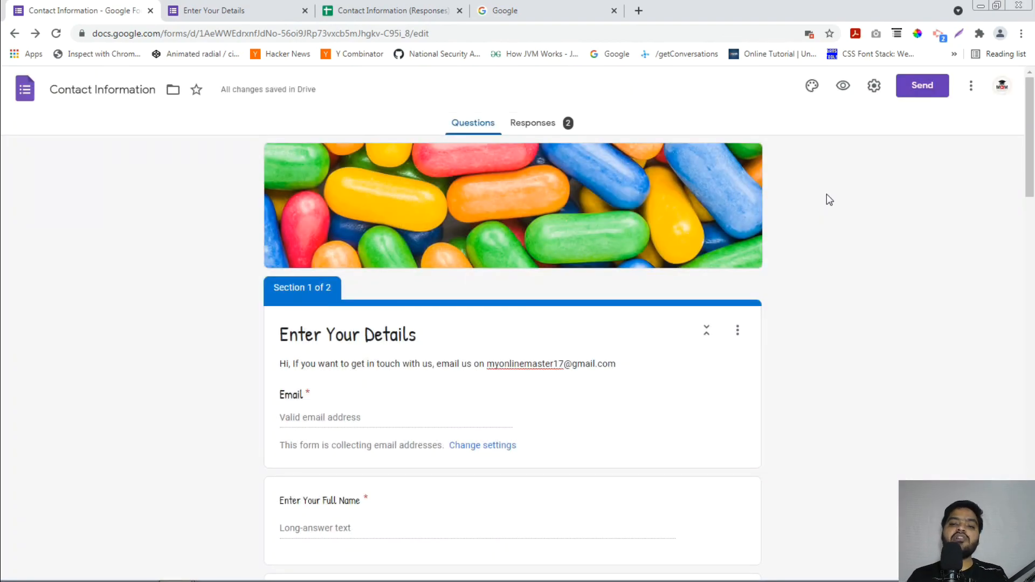